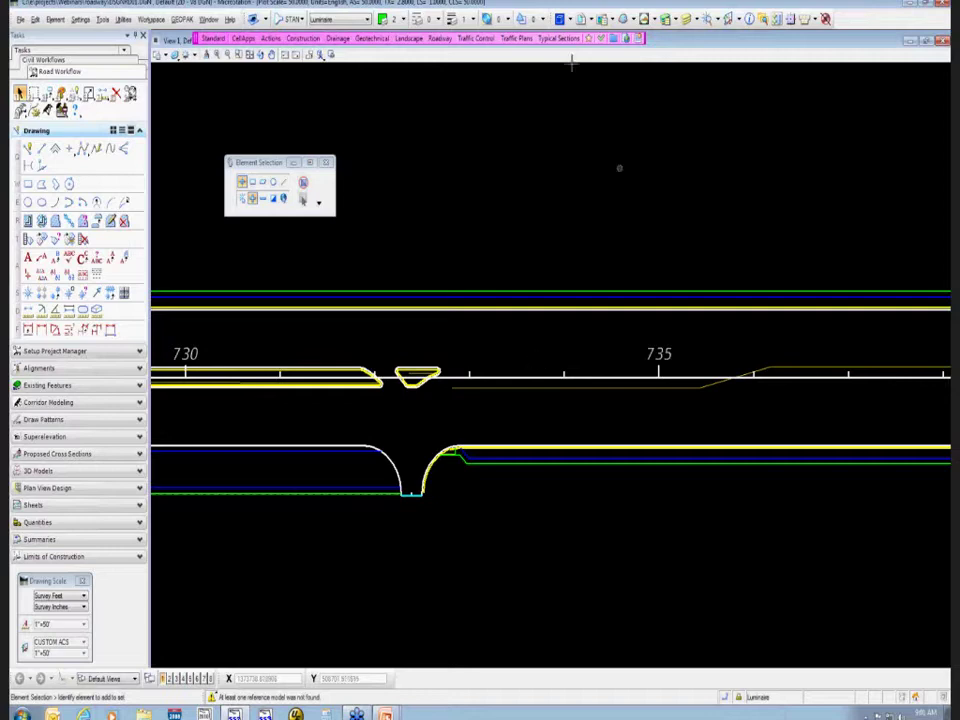
Step: Start the Create/Edit File tool and browse for the active project, selecting the C:\e\projects folder
{"action": "left_click", "coordinate": [272, 39]}
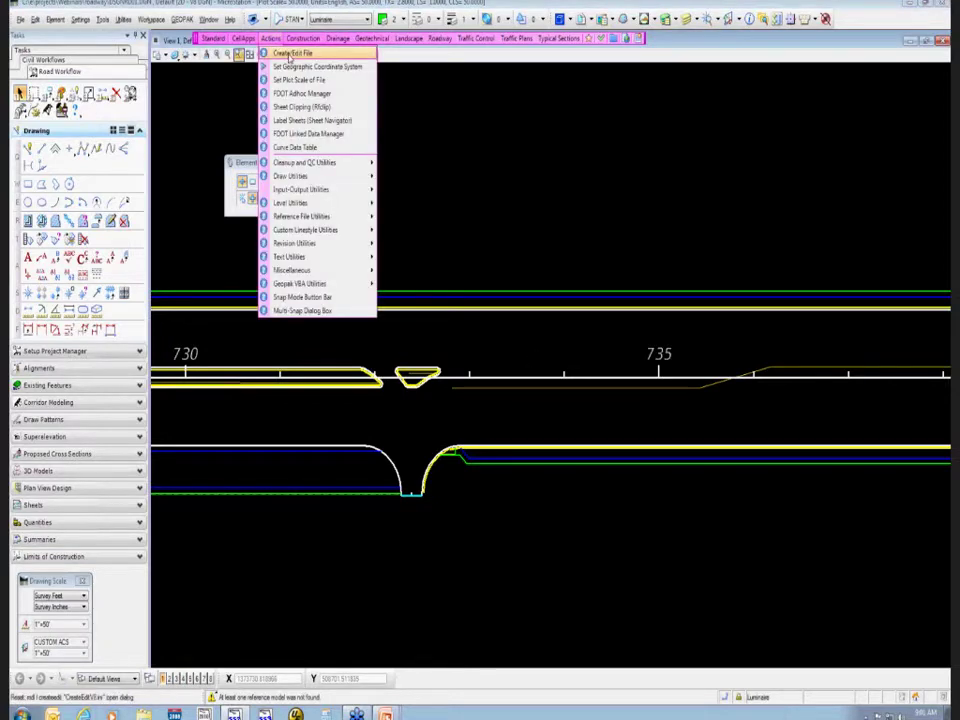
{"action": "left_click", "coordinate": [290, 54]}
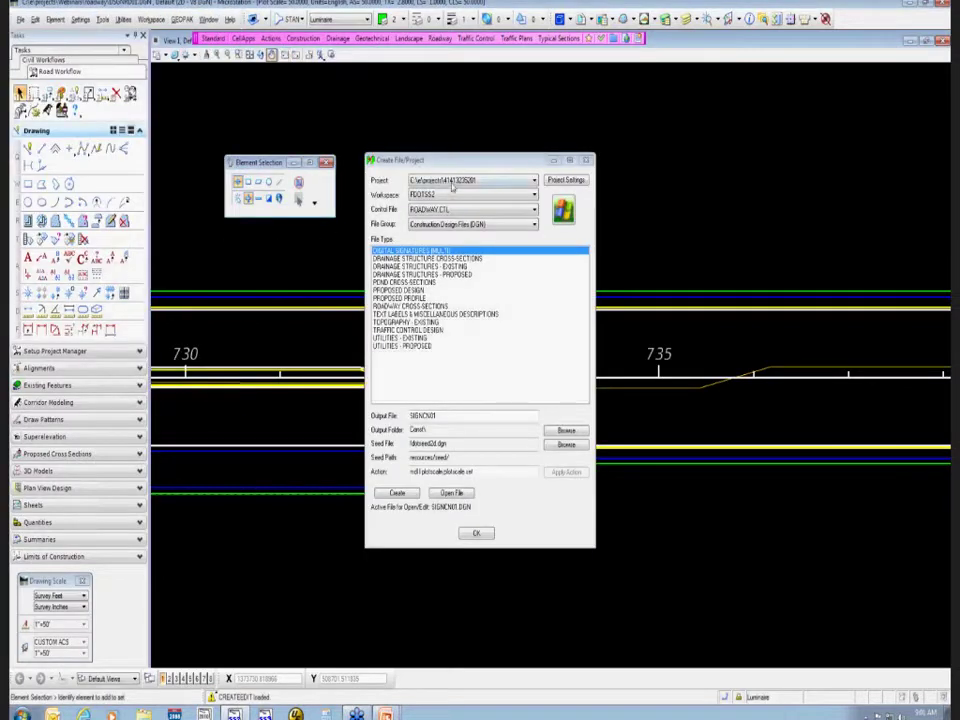
{"action": "left_click", "coordinate": [561, 181]}
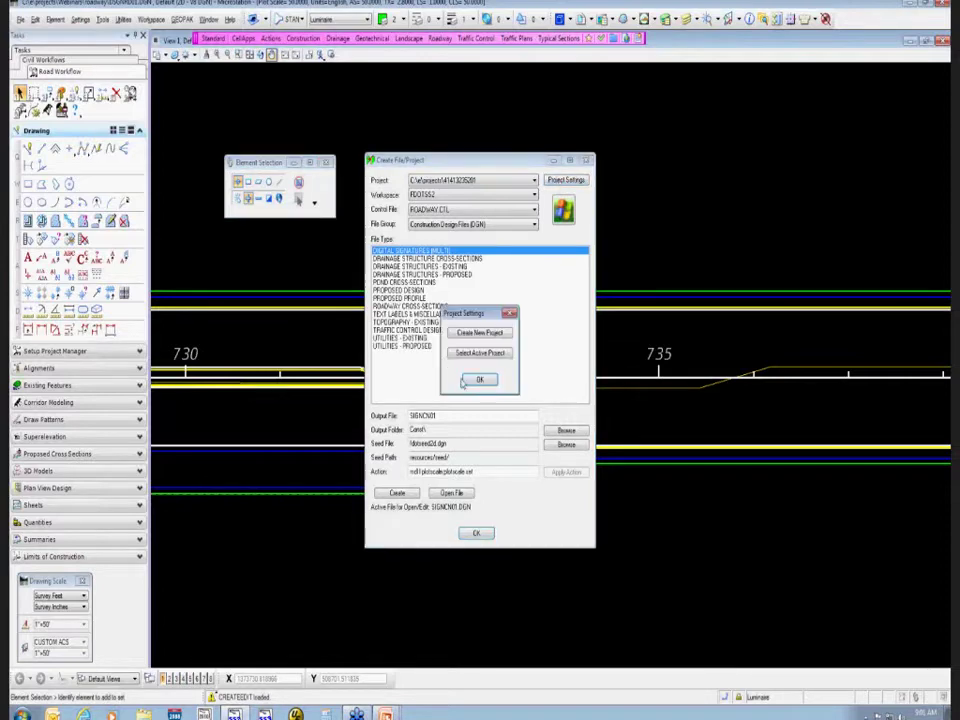
{"action": "left_click", "coordinate": [478, 349]}
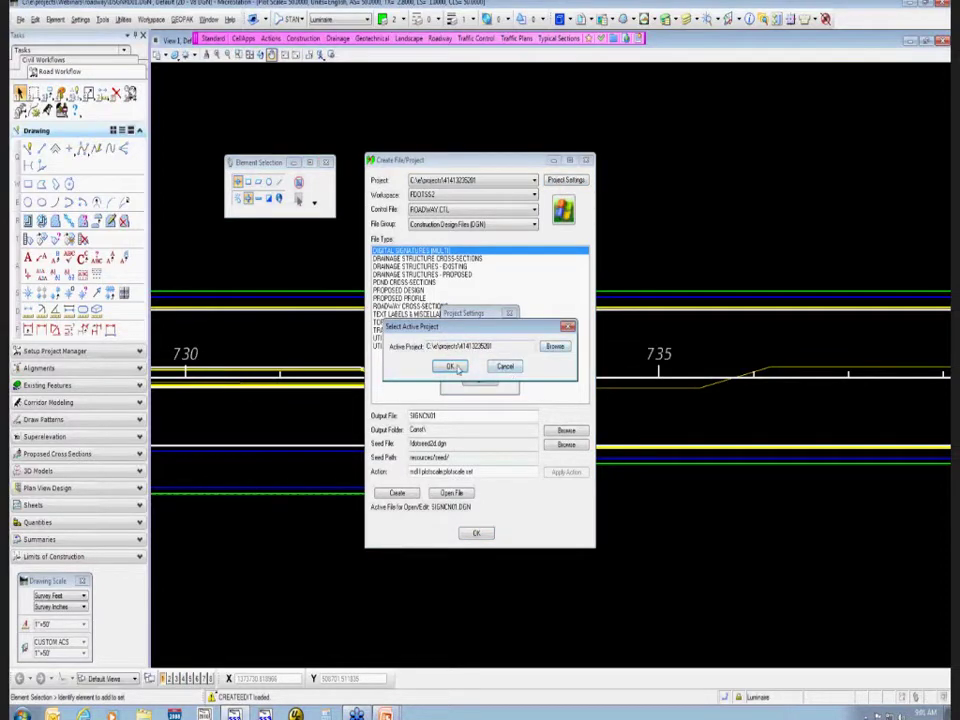
{"action": "left_click", "coordinate": [556, 347]}
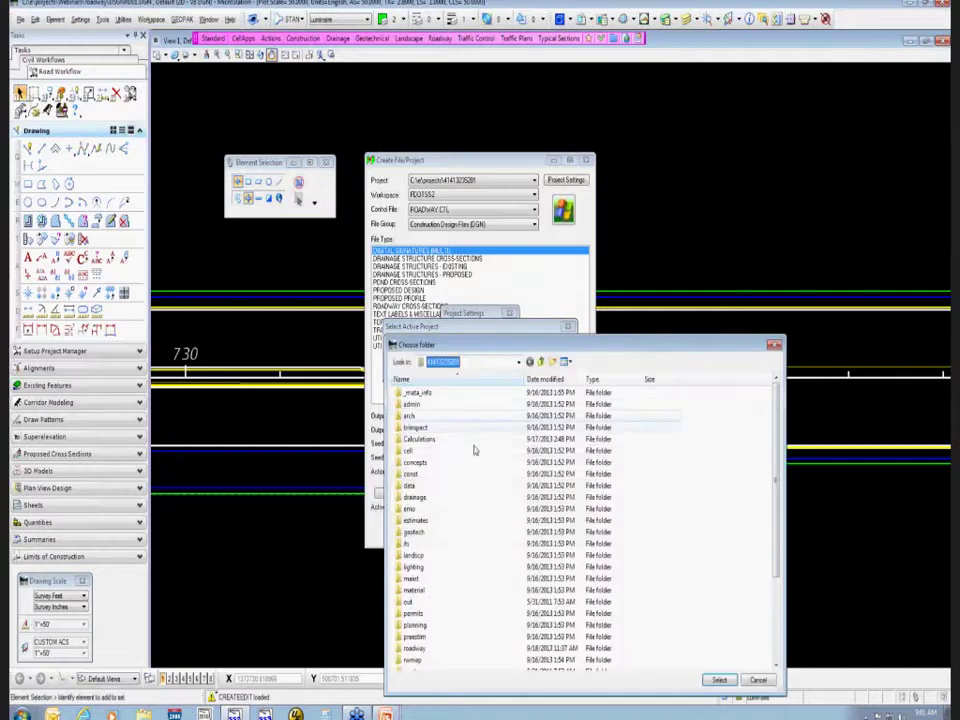
{"action": "left_click", "coordinate": [518, 362]}
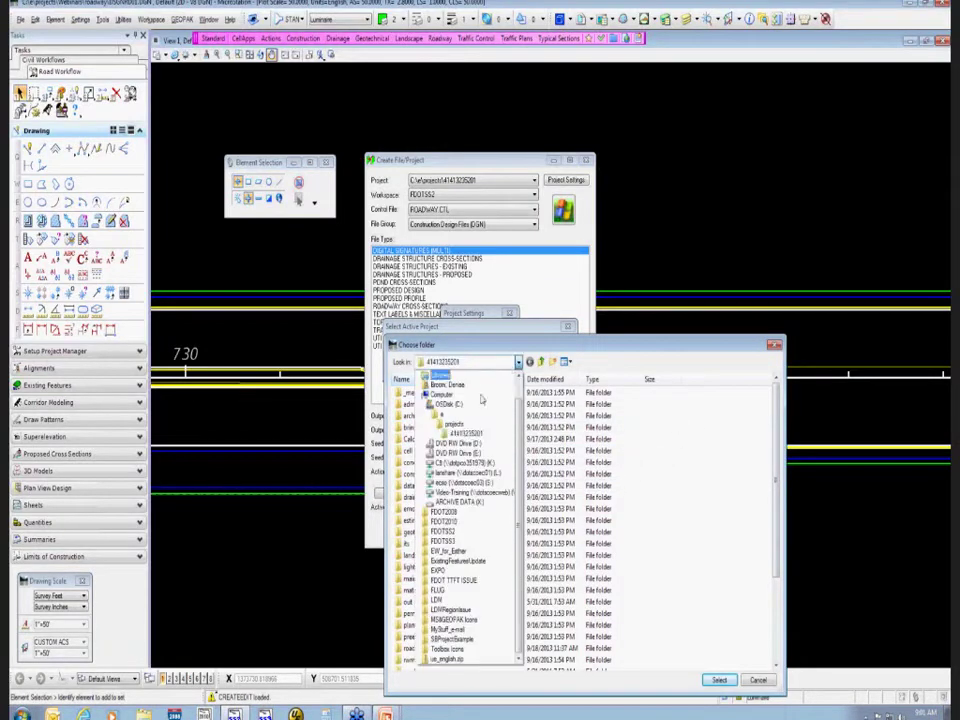
{"action": "left_click", "coordinate": [448, 426]}
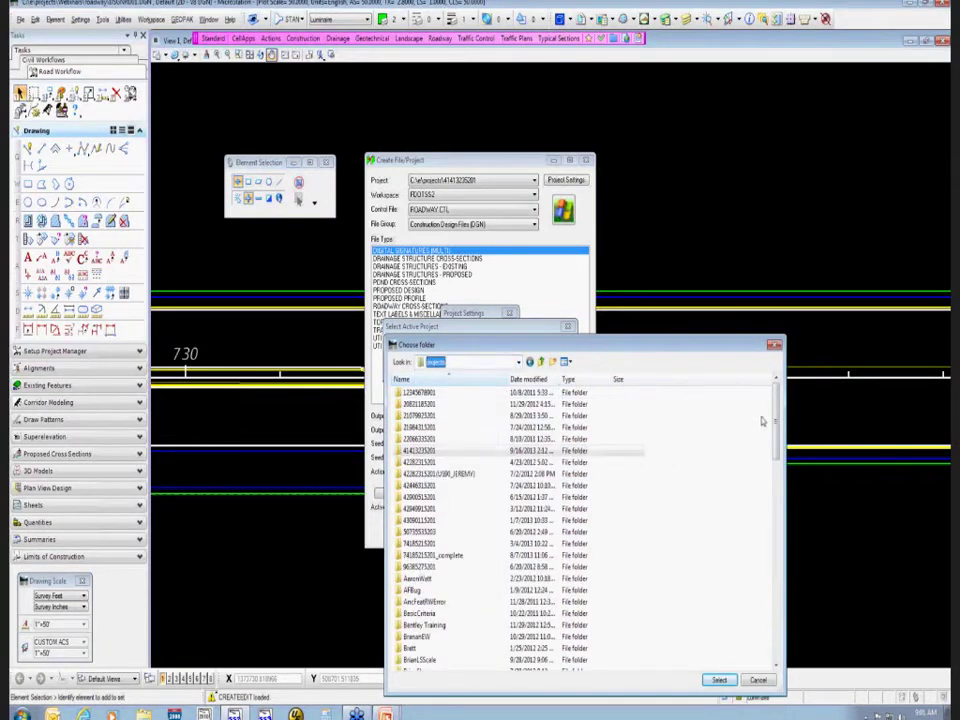
{"action": "left_click_drag", "start_coordinate": [777, 430], "coordinate": [785, 625]}
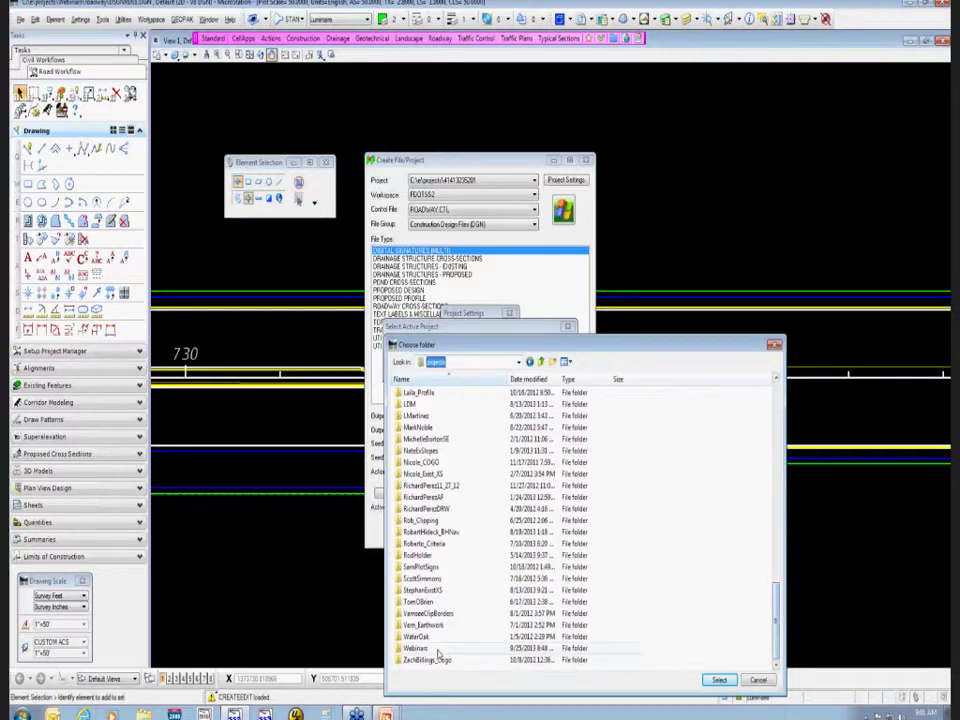
{"action": "left_click", "coordinate": [415, 648]}
{"action": "left_click", "coordinate": [719, 680]}
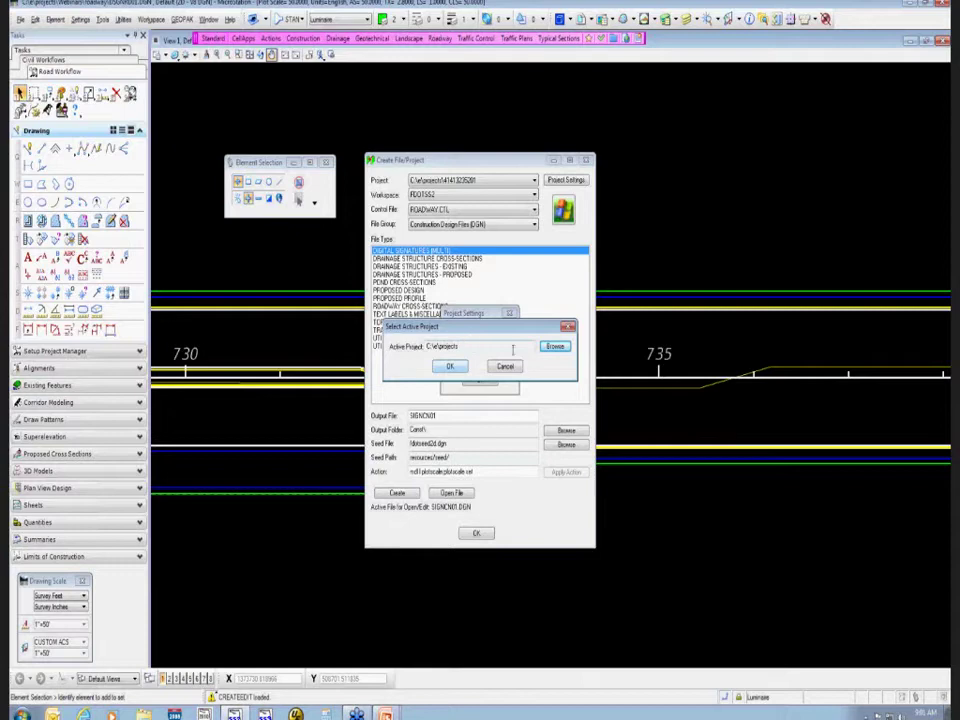
Step: Set the Webinars folder under C:\e\projects as the active project and close the project settings
{"action": "left_click", "coordinate": [553, 347]}
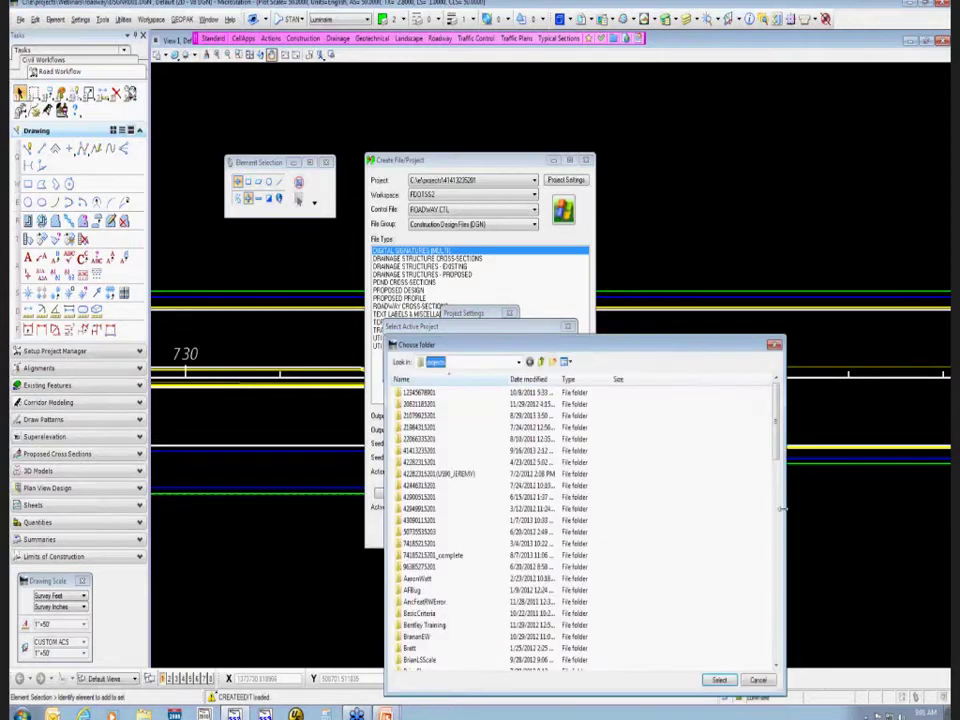
{"action": "left_click_drag", "start_coordinate": [776, 440], "coordinate": [759, 658]}
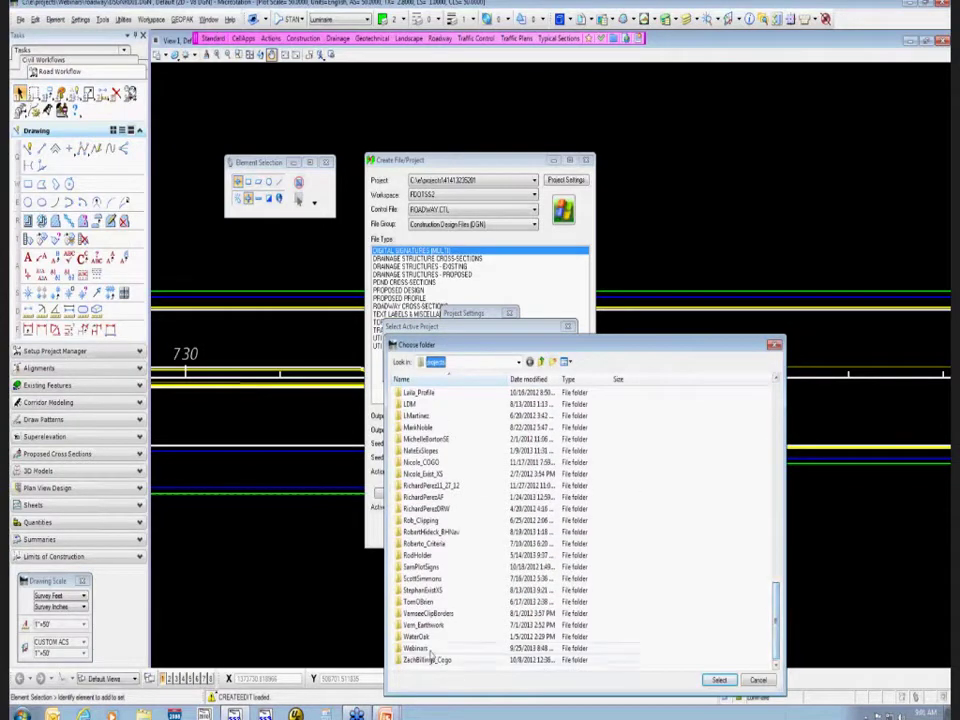
{"action": "double_click", "coordinate": [429, 655]}
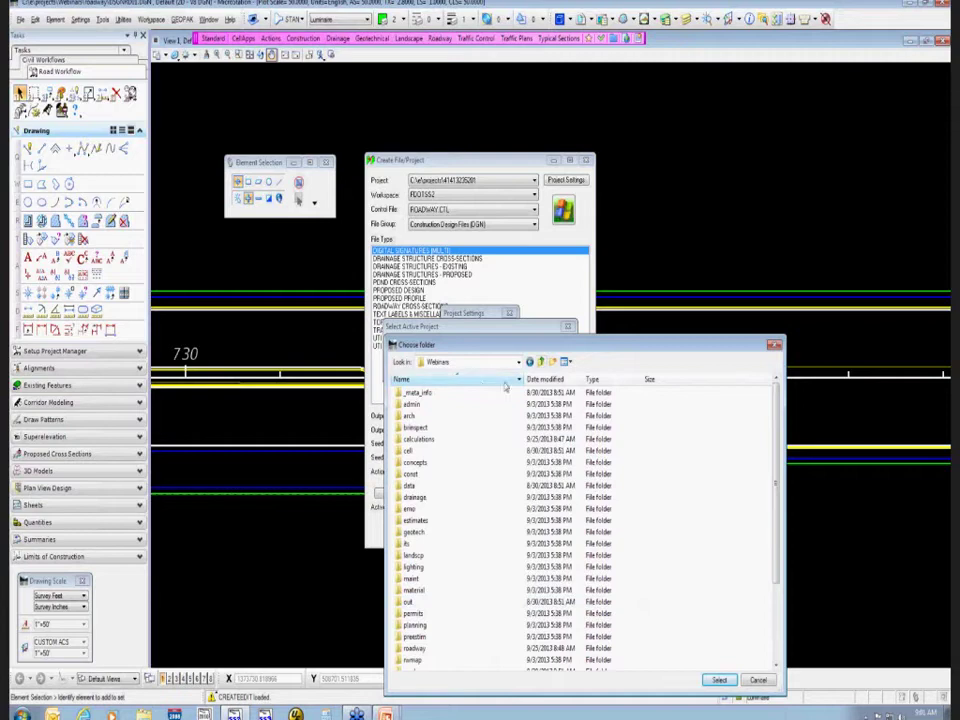
{"action": "left_click", "coordinate": [719, 680]}
{"action": "left_click", "coordinate": [450, 366]}
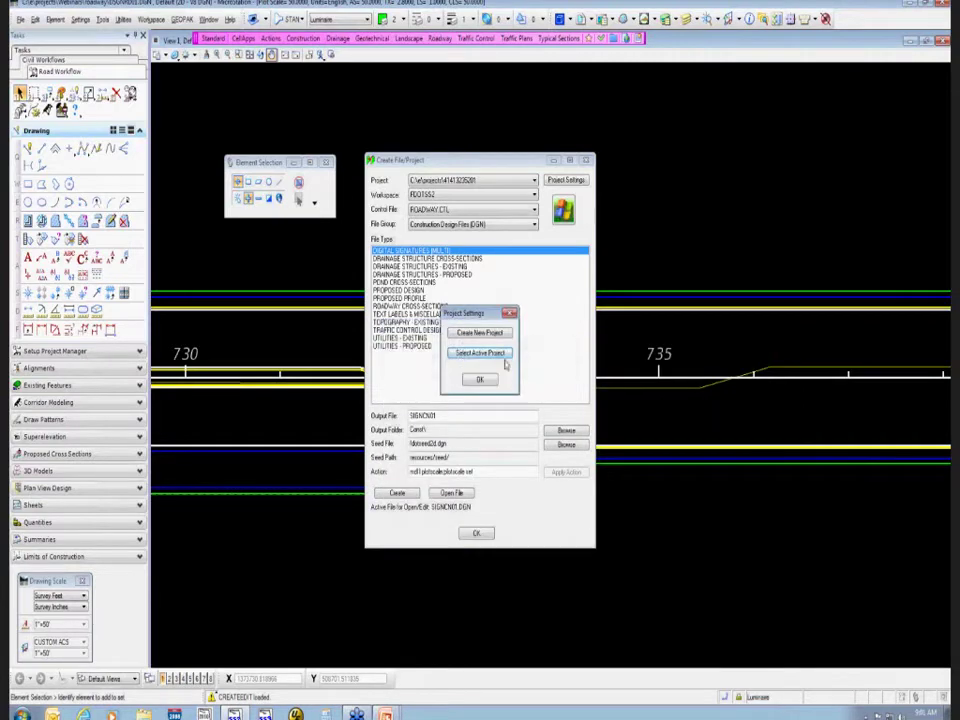
{"action": "left_click", "coordinate": [479, 379]}
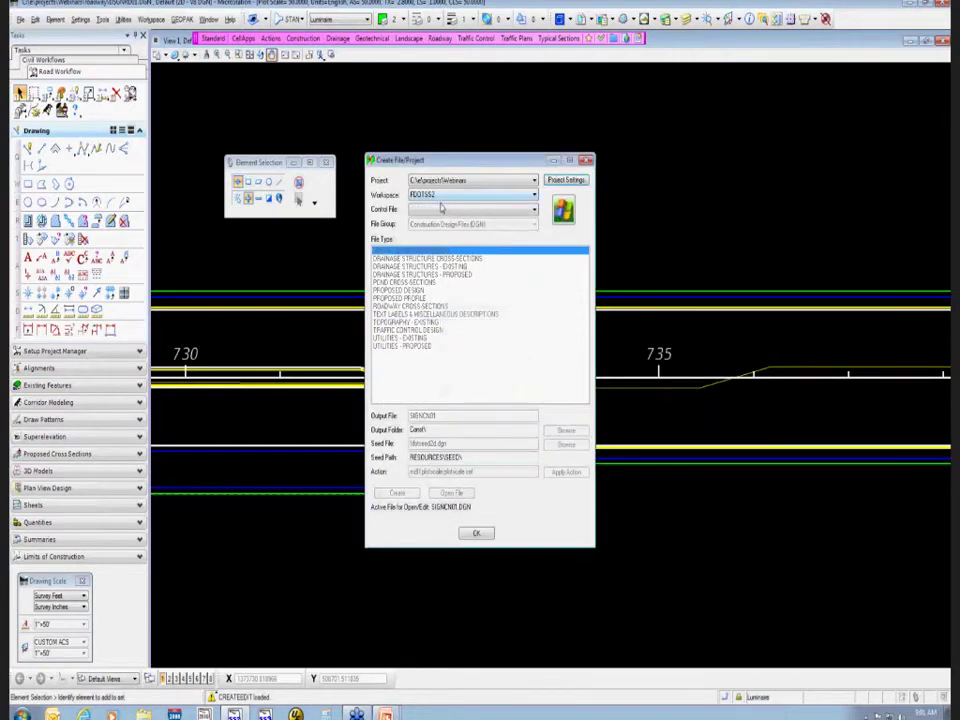
Step: Choose the ROADWAY.CTL control file and the Roadway Design Files (DGN) file group
{"action": "left_click", "coordinate": [470, 209]}
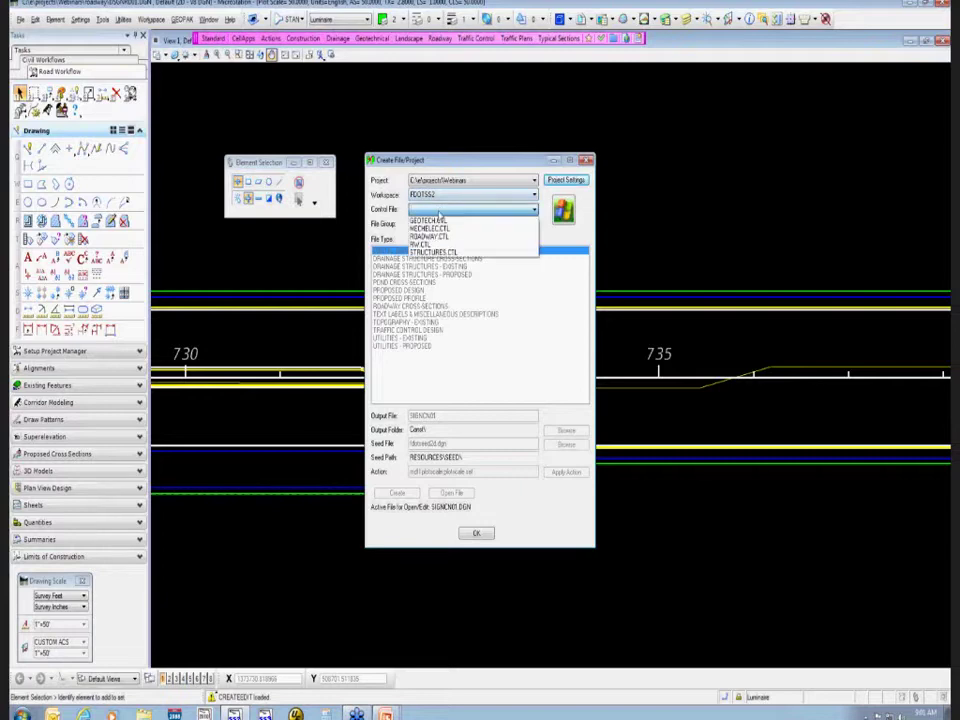
{"action": "left_click", "coordinate": [455, 237]}
{"action": "left_click", "coordinate": [470, 224]}
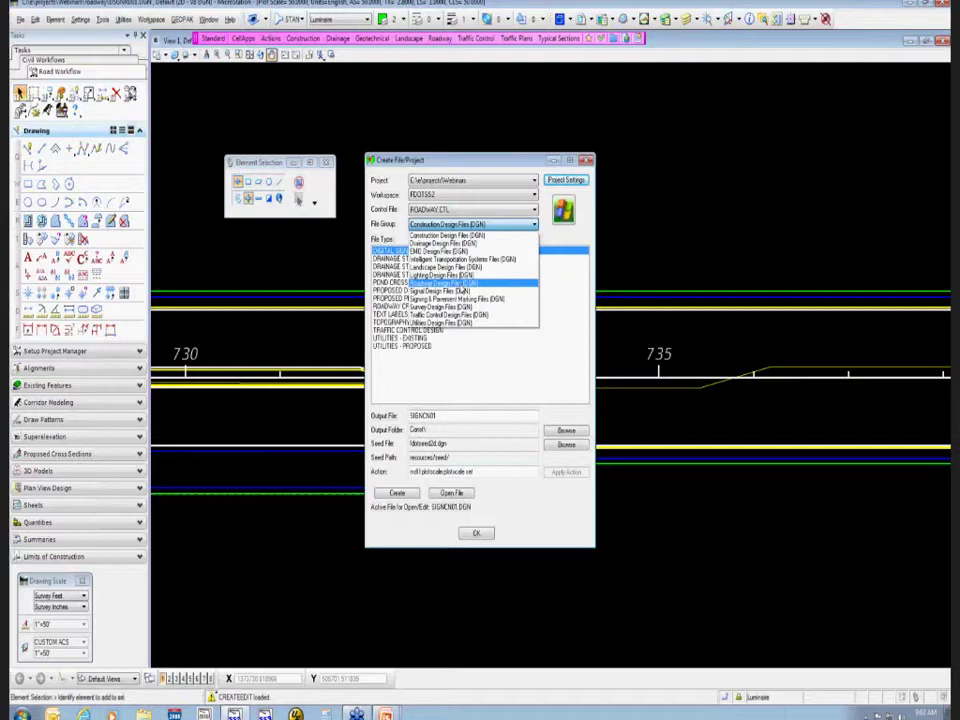
{"action": "left_click", "coordinate": [450, 283]}
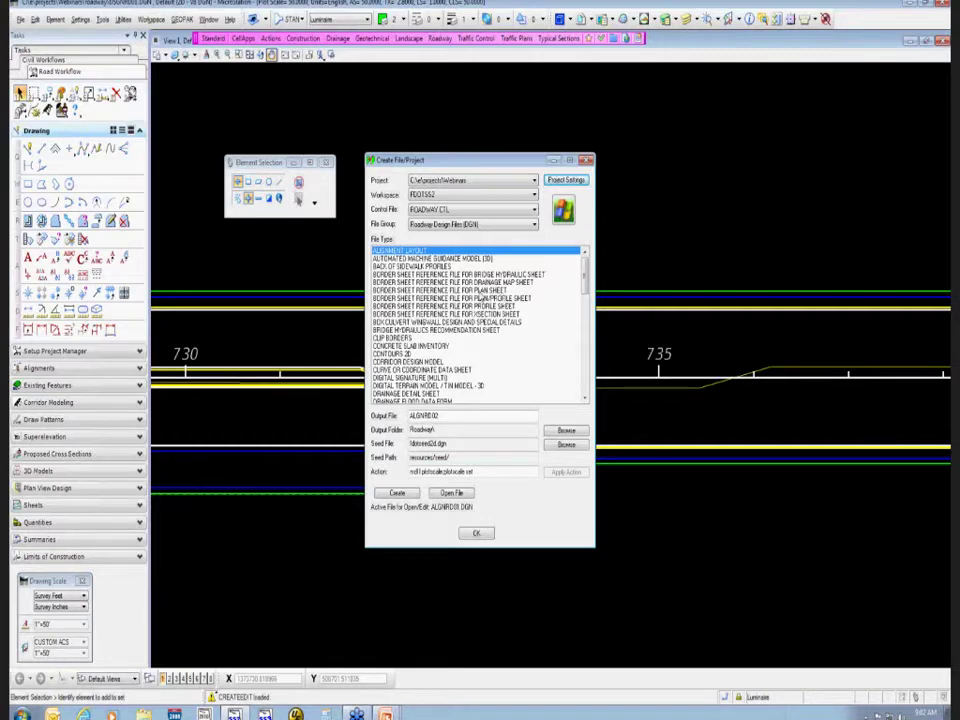
Step: Create the border sheet reference file for plan sheets in the Roadway folder
{"action": "left_click", "coordinate": [480, 290]}
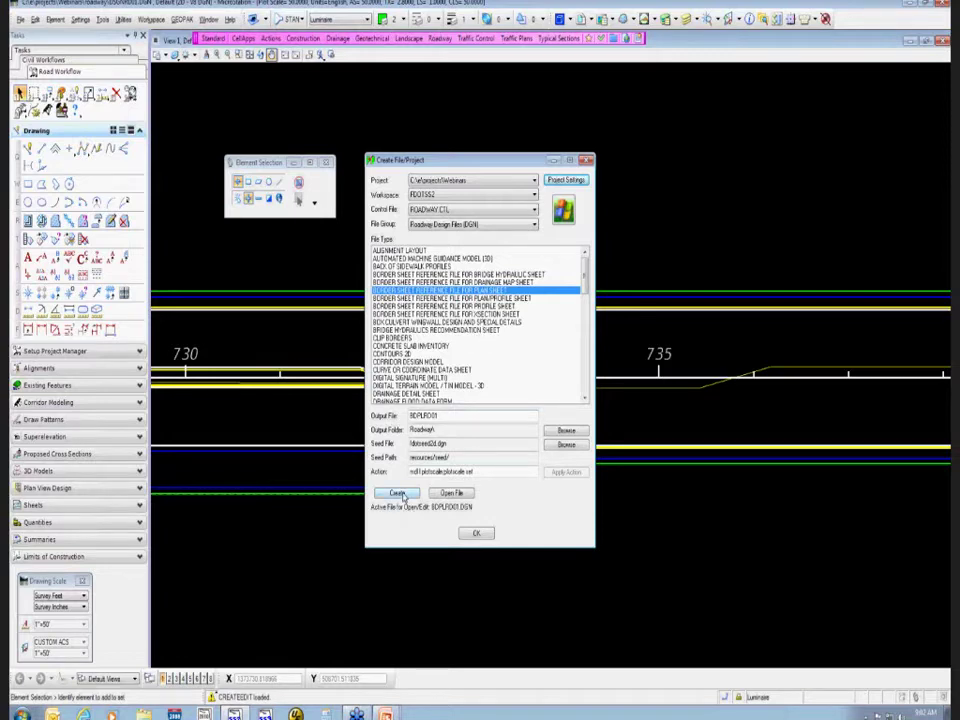
{"action": "left_click", "coordinate": [398, 494]}
{"action": "left_click", "coordinate": [546, 396]}
Step: Create the border sheet reference file for plan/profile sheets in the Roadway folder
{"action": "left_click", "coordinate": [450, 298]}
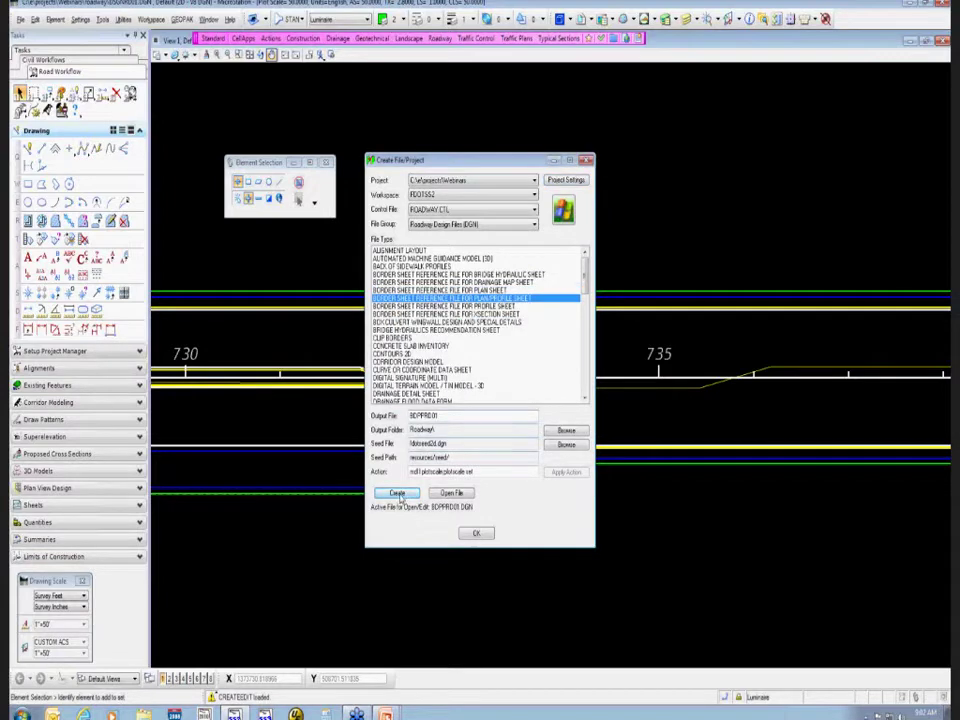
{"action": "left_click", "coordinate": [398, 495]}
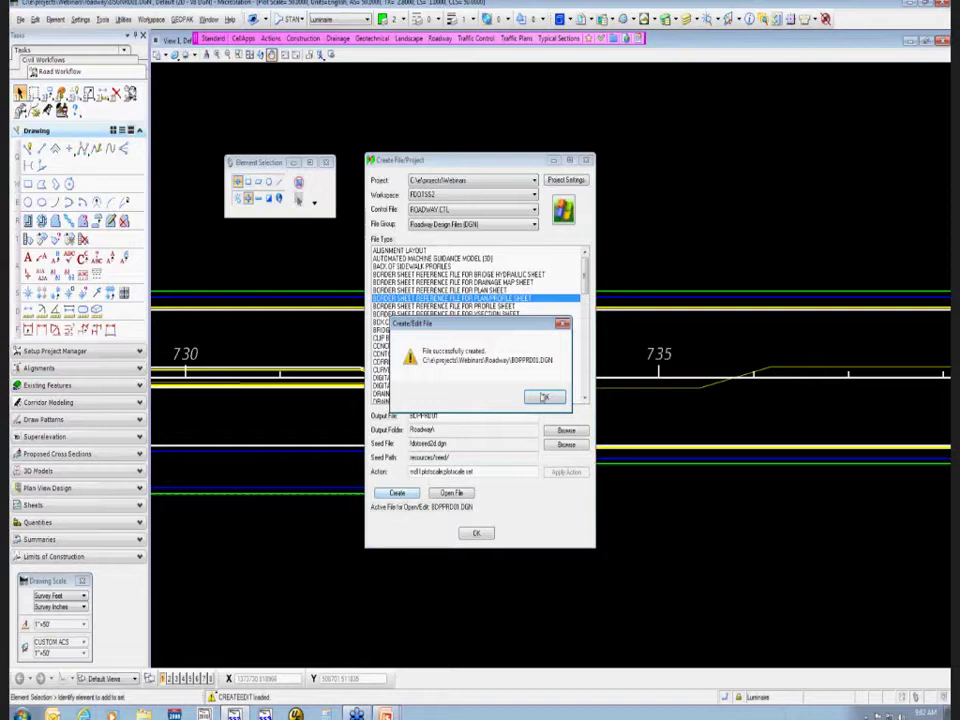
{"action": "left_click", "coordinate": [544, 397]}
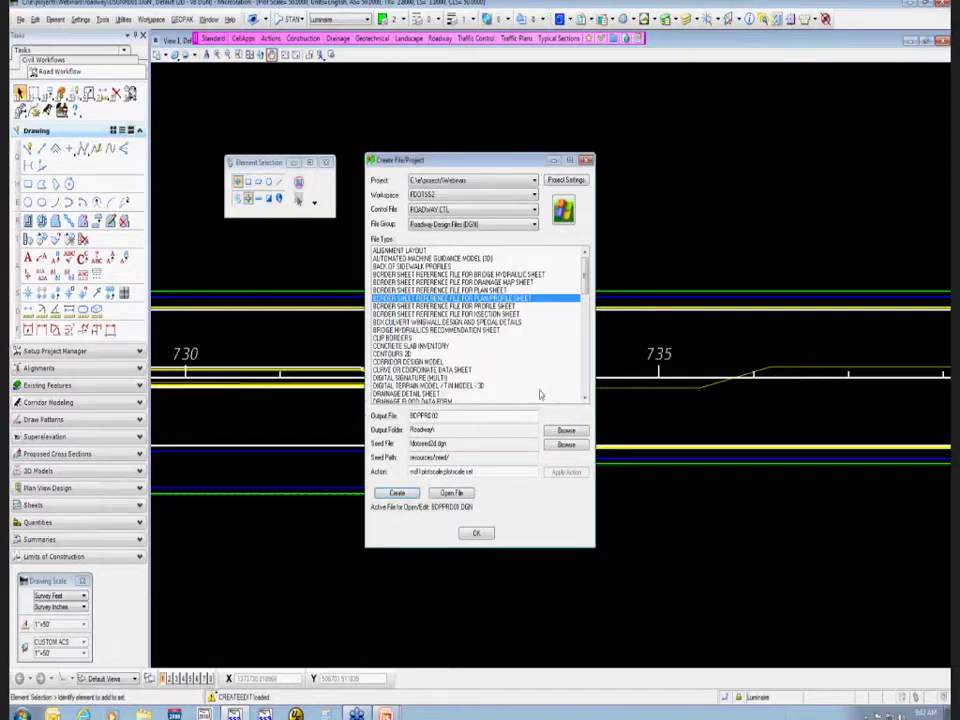
Step: Create the clip borders design file in the Roadway folder
{"action": "left_click", "coordinate": [400, 338]}
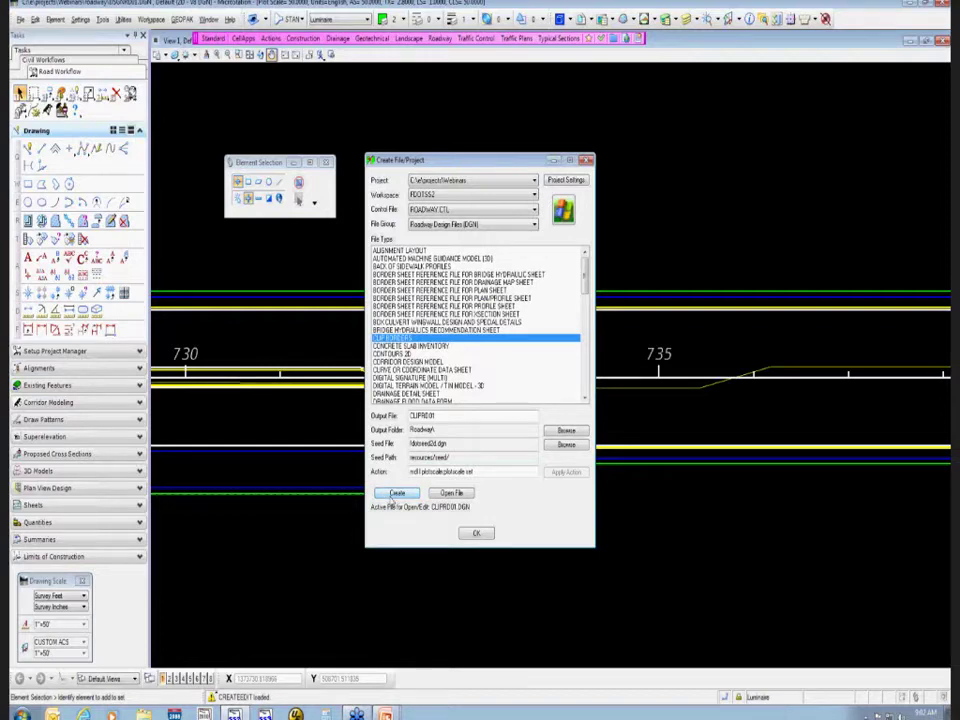
{"action": "left_click", "coordinate": [388, 494]}
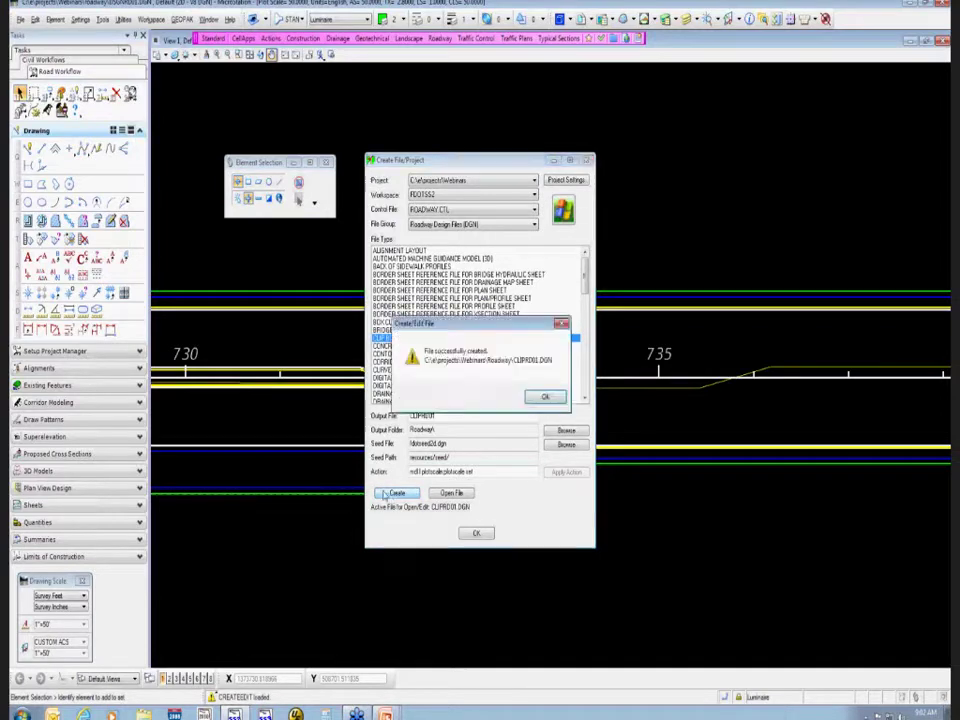
{"action": "left_click", "coordinate": [545, 399]}
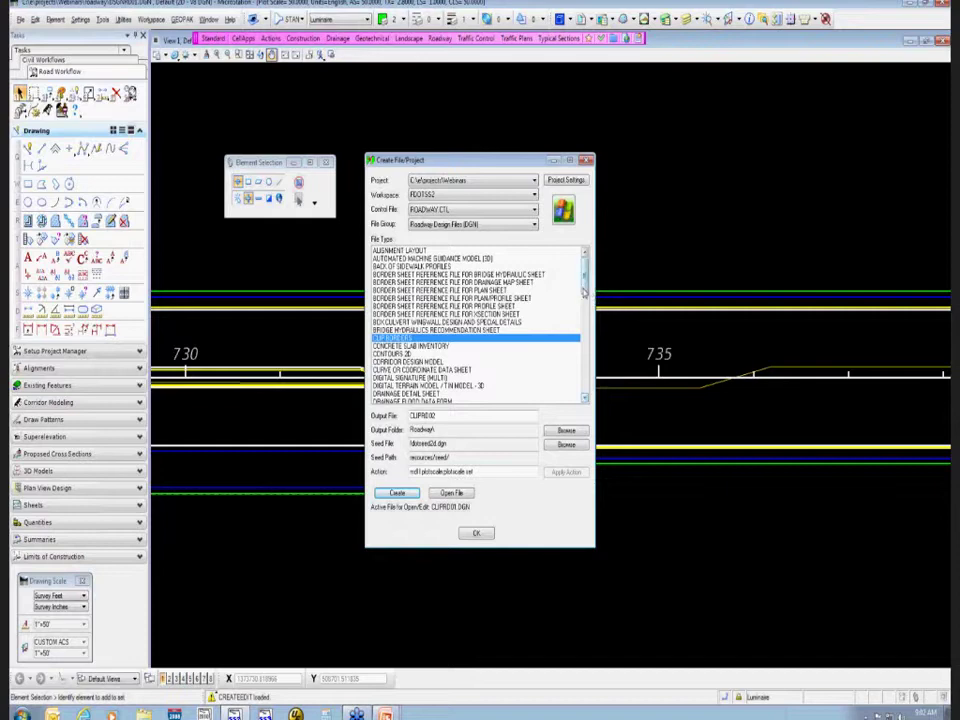
Step: Check the Motif File for Plan Sheets file type and close the Create File/Project dialog
{"action": "left_click_drag", "start_coordinate": [585, 291], "coordinate": [587, 330]}
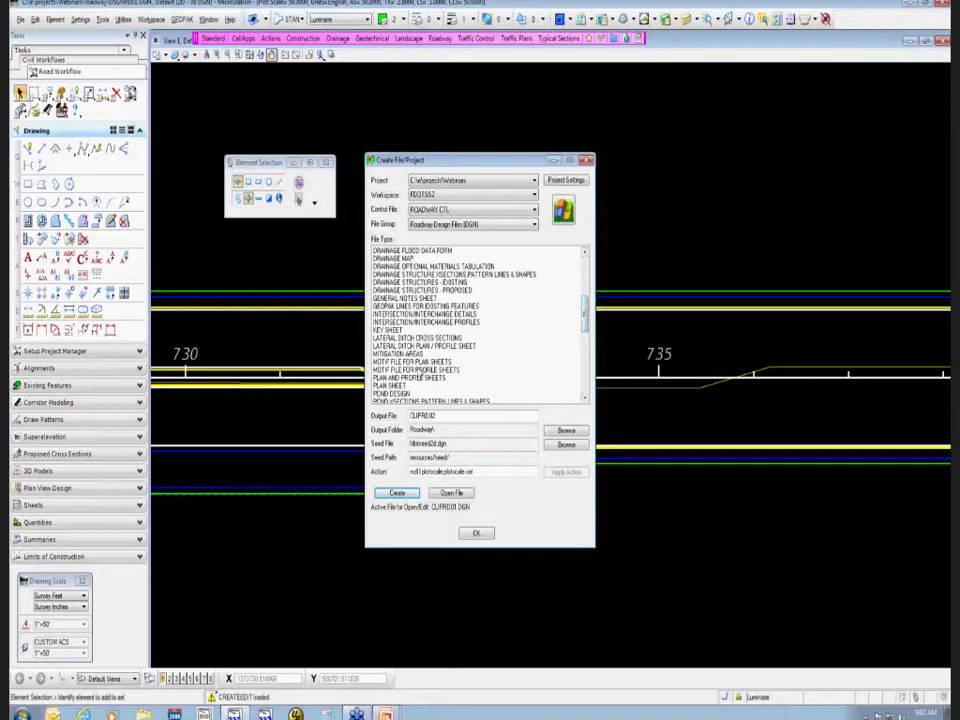
{"action": "left_click", "coordinate": [425, 362]}
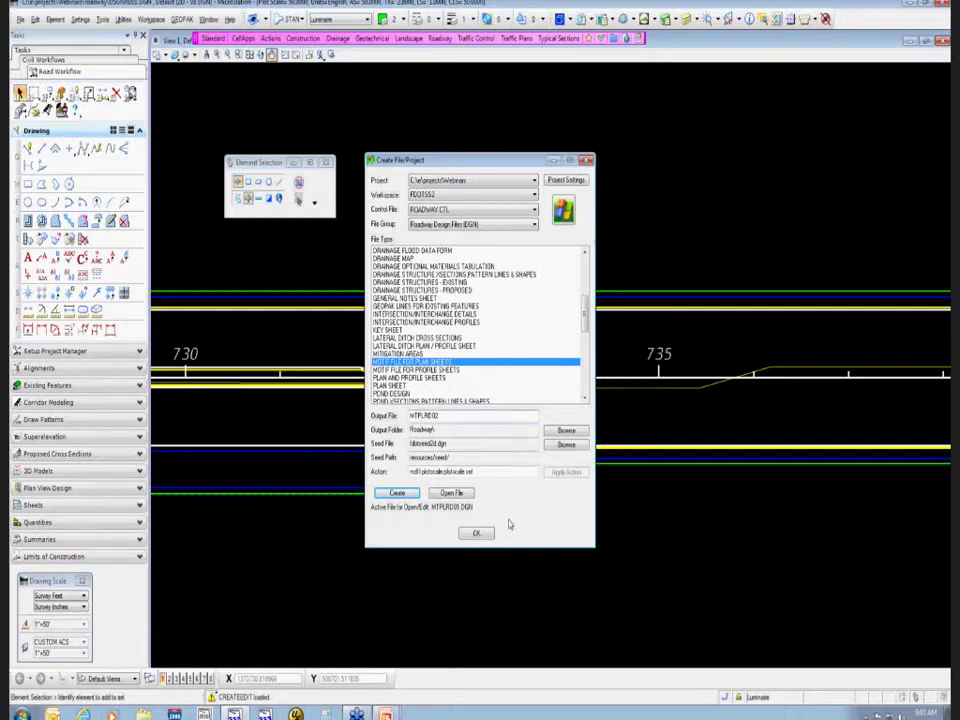
{"action": "left_click", "coordinate": [477, 534]}
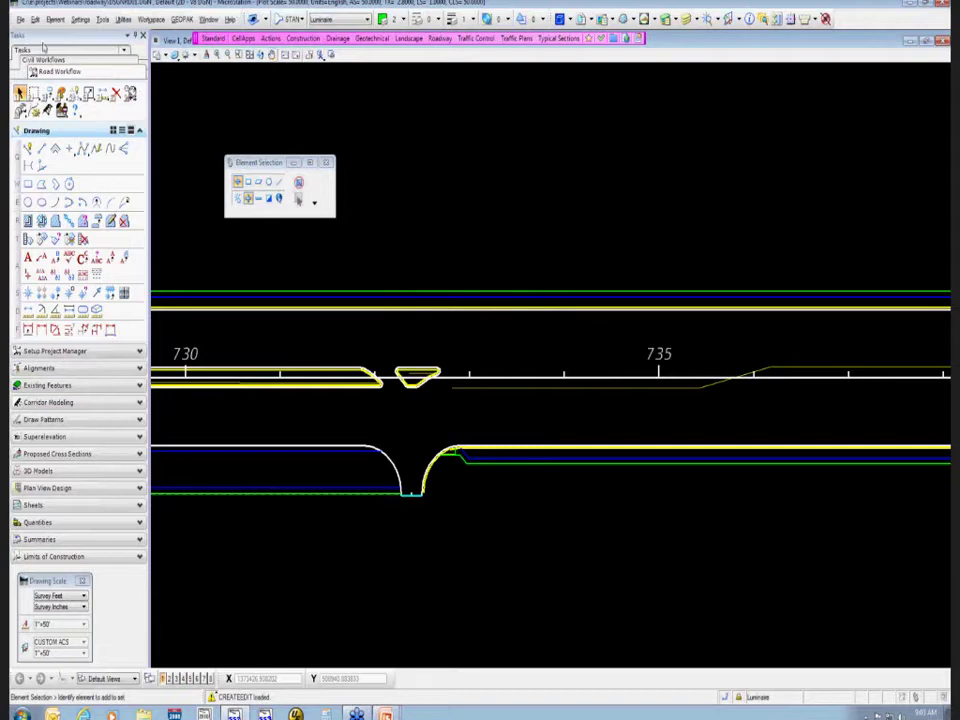
Step: Open the clip borders file CLIPRD01.DGN from the Webinars roadway folder
{"action": "left_click", "coordinate": [20, 19]}
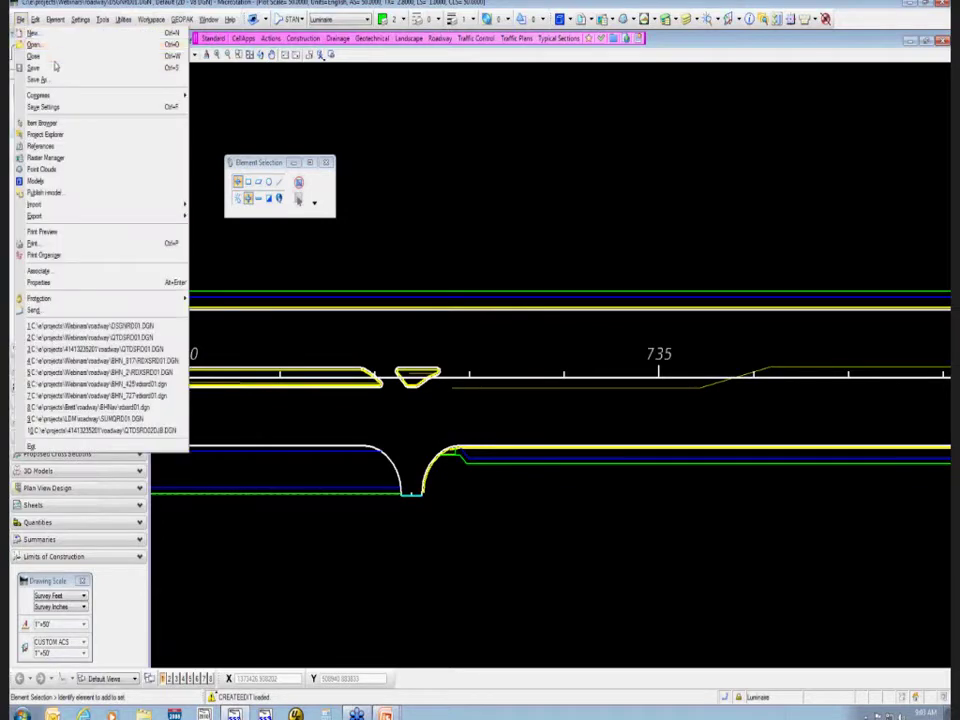
{"action": "left_click", "coordinate": [32, 44]}
{"action": "left_click", "coordinate": [428, 327]}
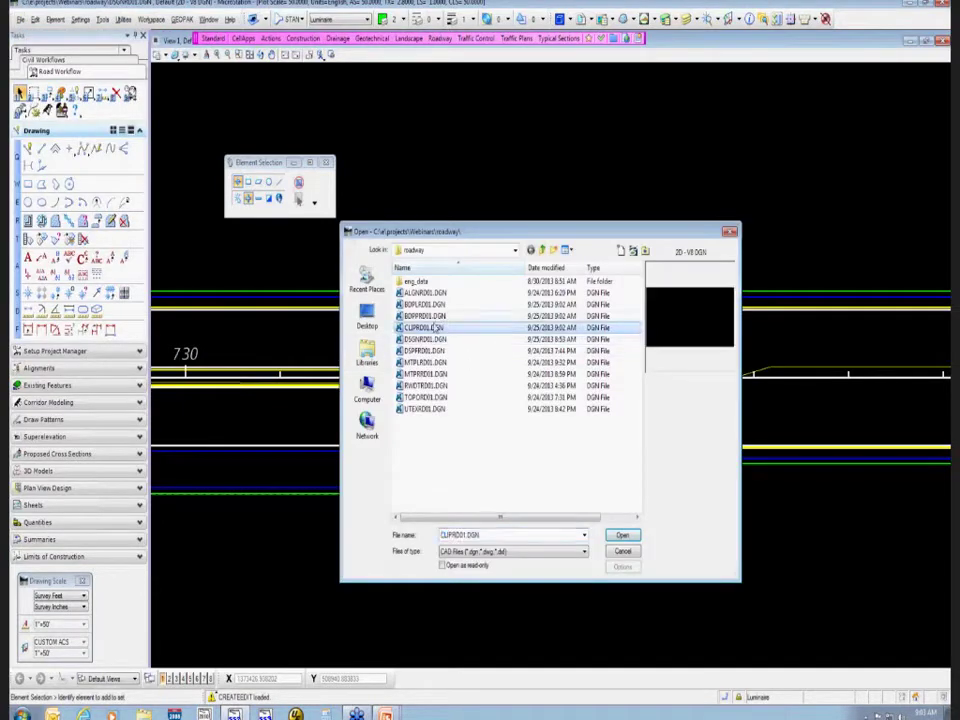
{"action": "left_click", "coordinate": [623, 537]}
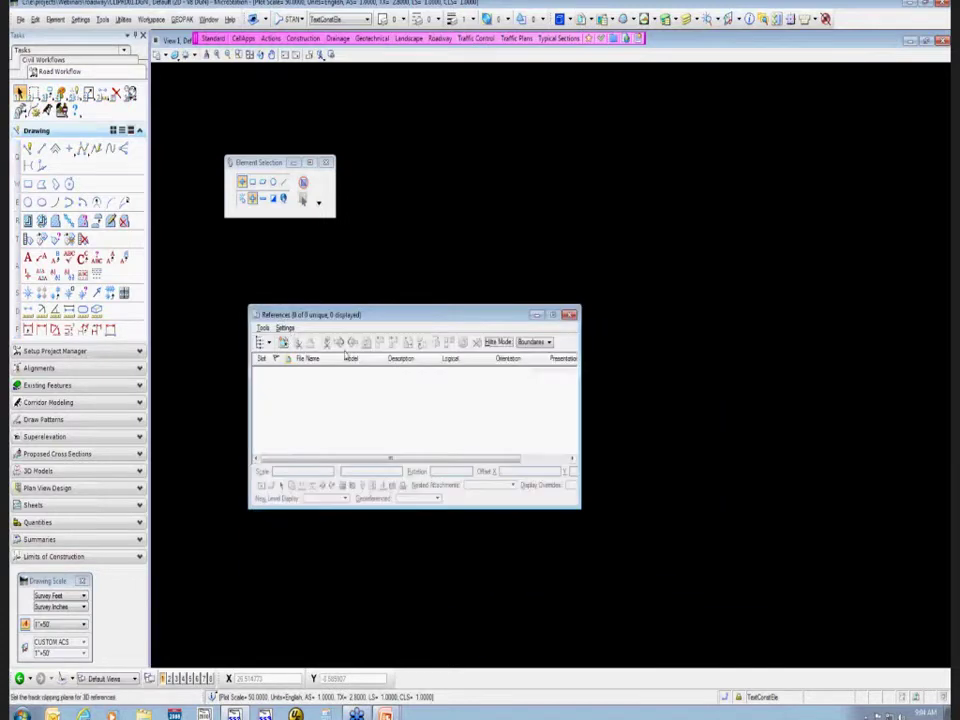
Step: Choose ALGNRD01, DSGNRD01, DSPFRD01, RWDTRD01 and TOPORD01.DGN from the roadway folder as references to attach
{"action": "left_click", "coordinate": [283, 342]}
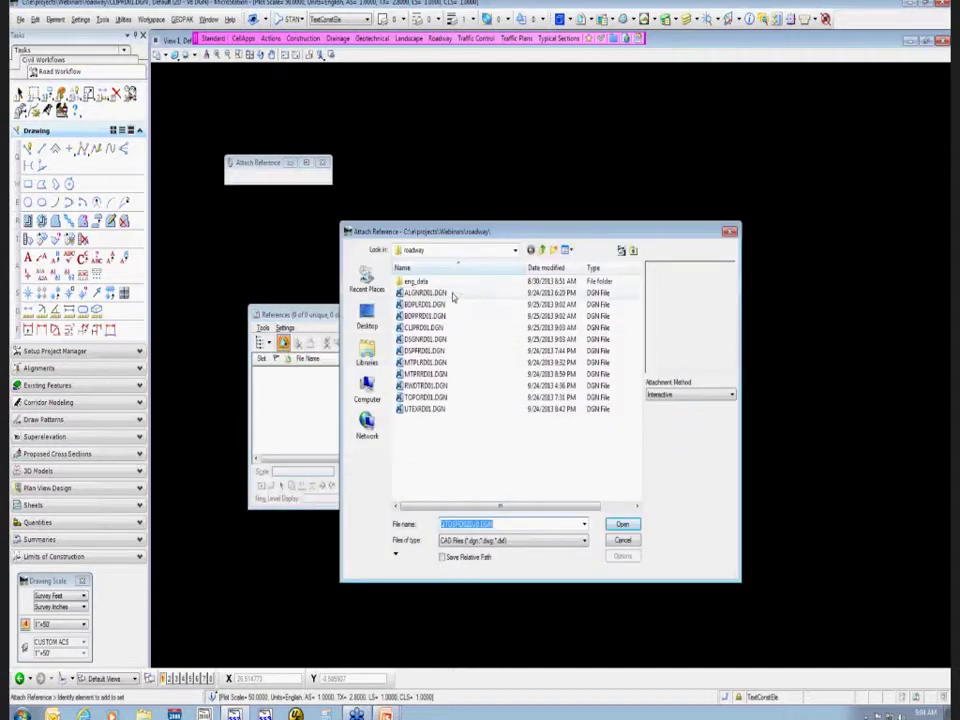
{"action": "left_click", "coordinate": [452, 294]}
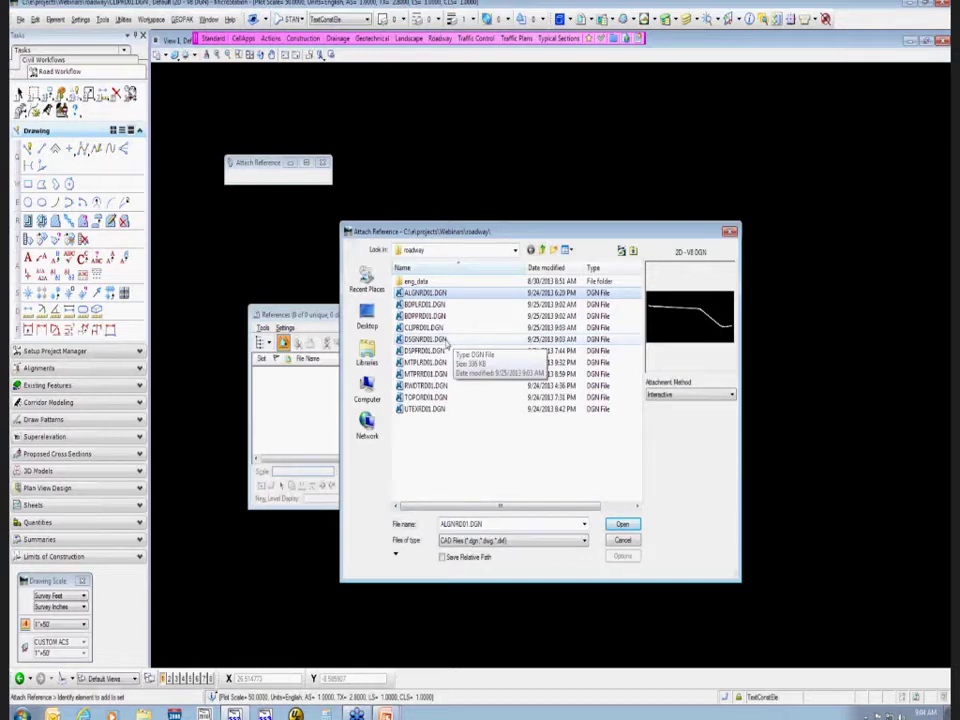
{"action": "left_click", "coordinate": [440, 340], "text": "ctrl"}
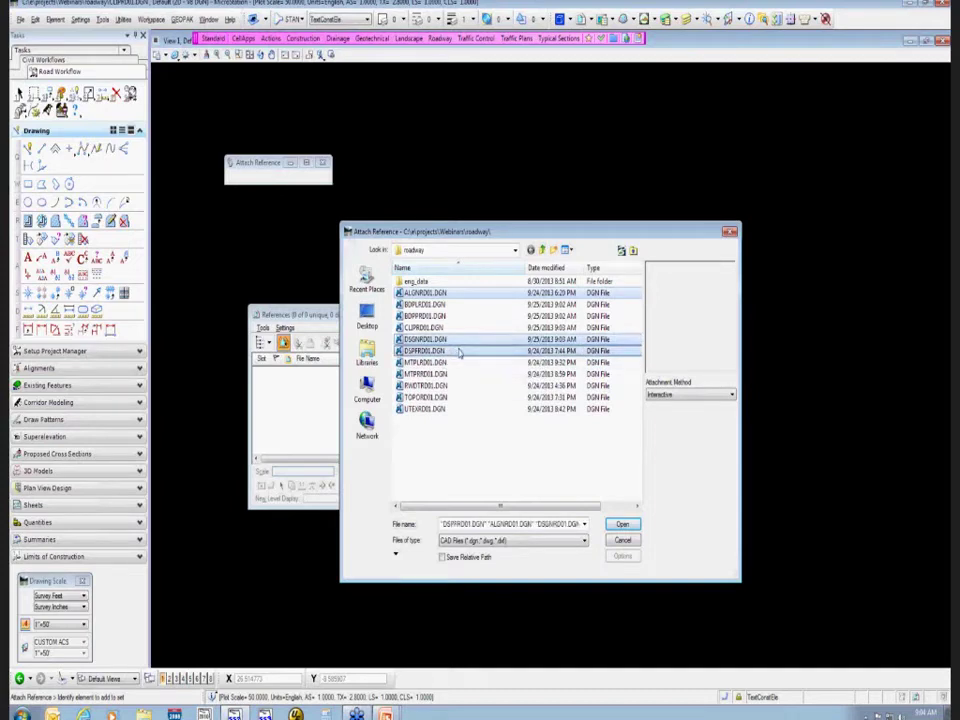
{"action": "left_click", "coordinate": [459, 352], "text": "ctrl"}
{"action": "left_click", "coordinate": [452, 386], "text": "ctrl"}
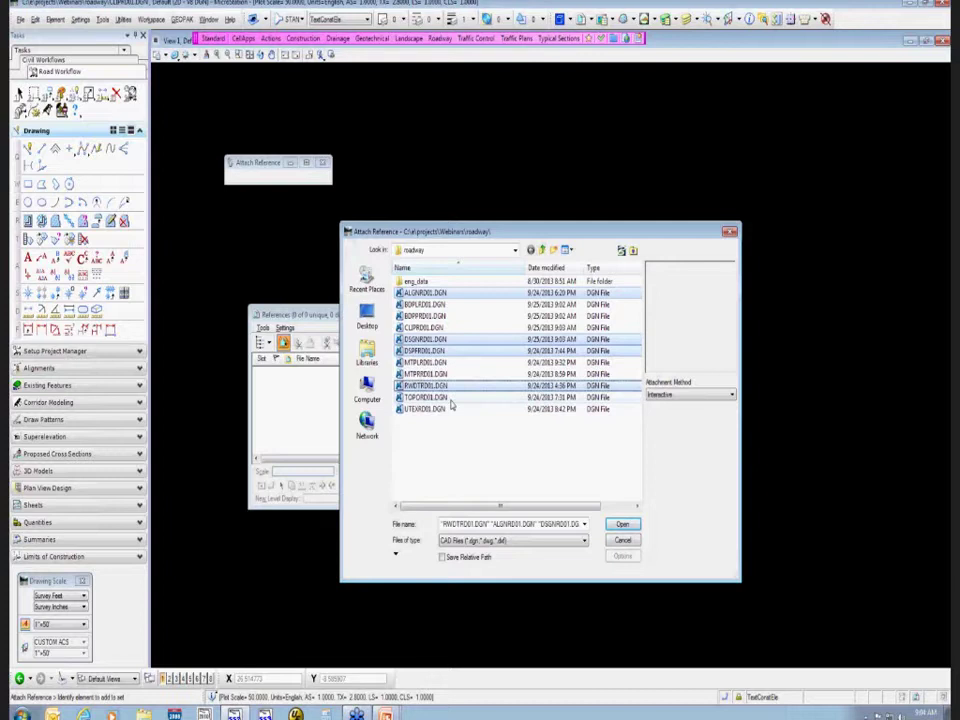
{"action": "left_click", "coordinate": [453, 398], "text": "ctrl"}
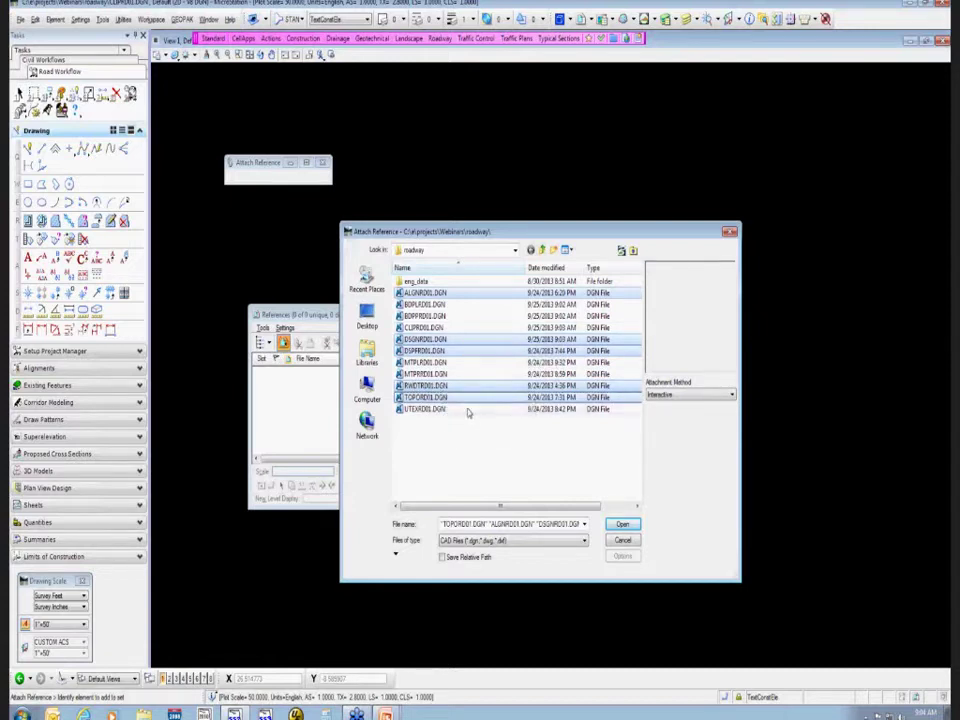
{"action": "left_click", "coordinate": [631, 526]}
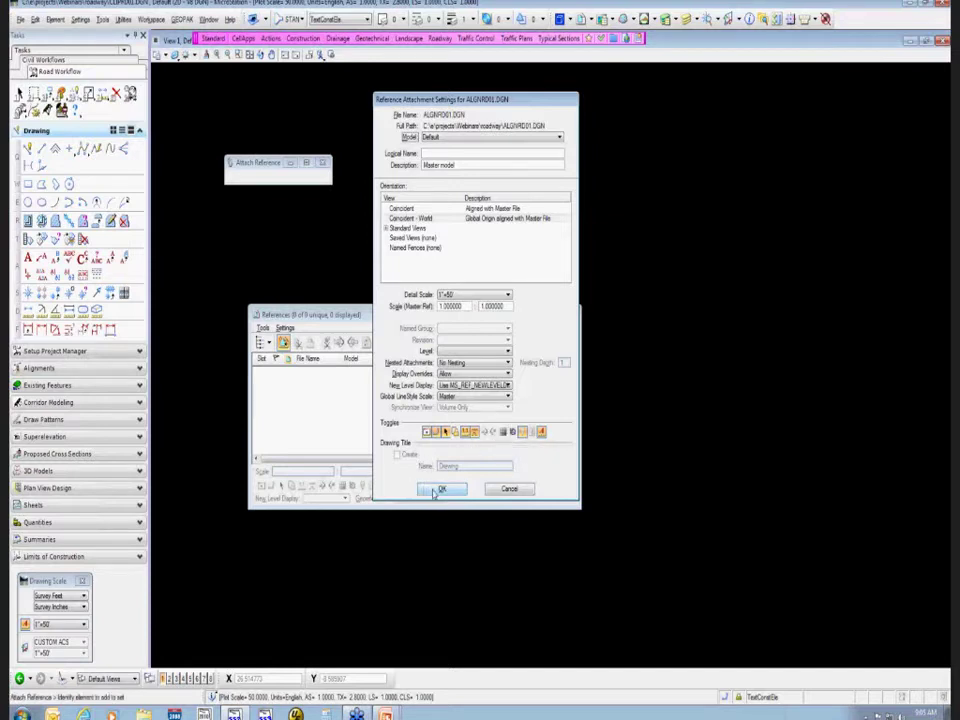
Step: Attach ALGNRD01.DGN using its 50 scale model ALGNRD50, with Coincident - World orientation
{"action": "left_click", "coordinate": [438, 137]}
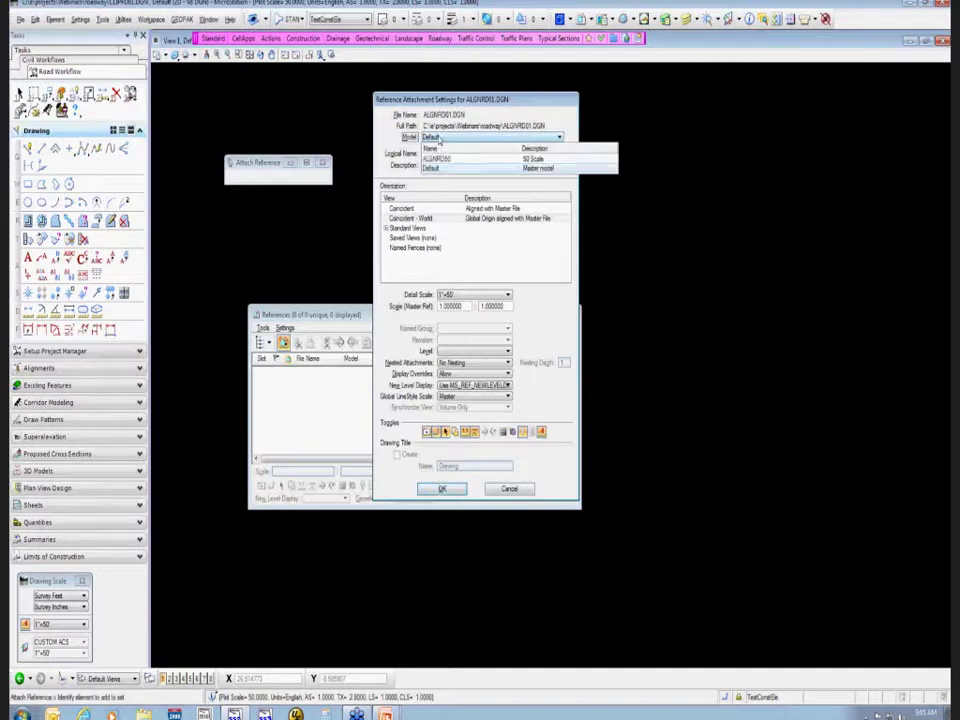
{"action": "left_click", "coordinate": [437, 158]}
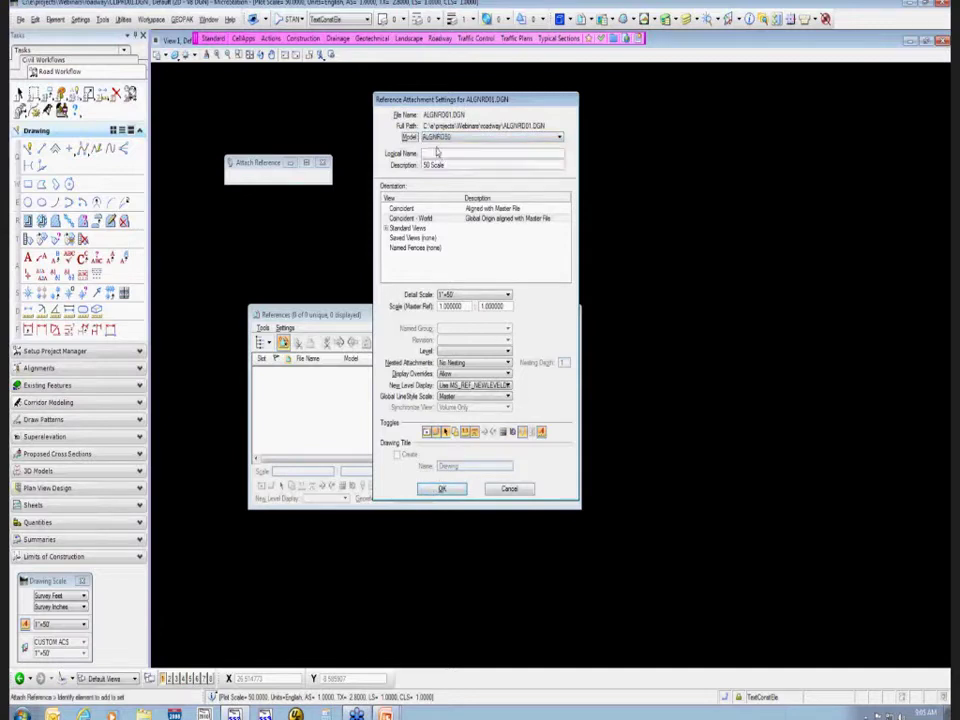
{"action": "left_click", "coordinate": [444, 489]}
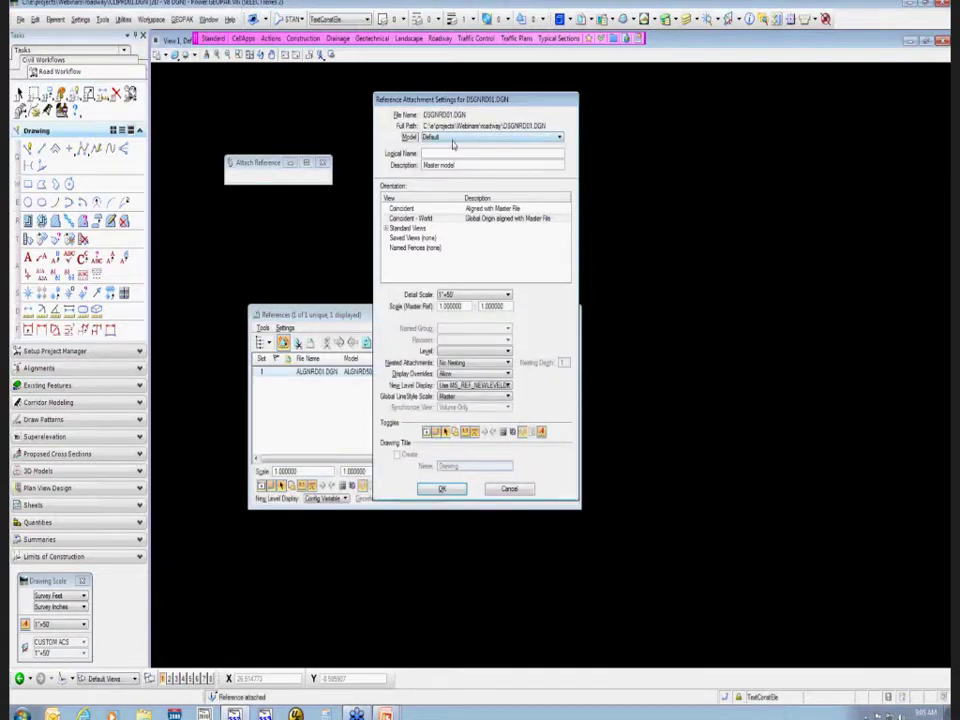
Step: Attach DSGNRD01, DSPFRD01, RWDTRD01 and TOPORD01.DGN with their Default models and close the references list
{"action": "left_click", "coordinate": [448, 490]}
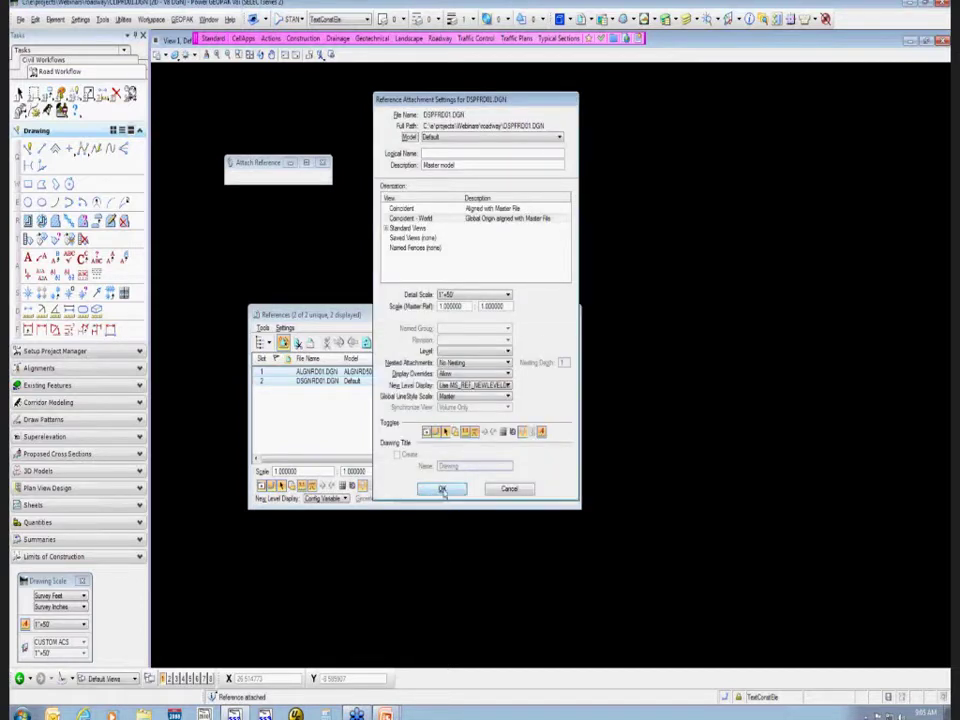
{"action": "left_click", "coordinate": [443, 490]}
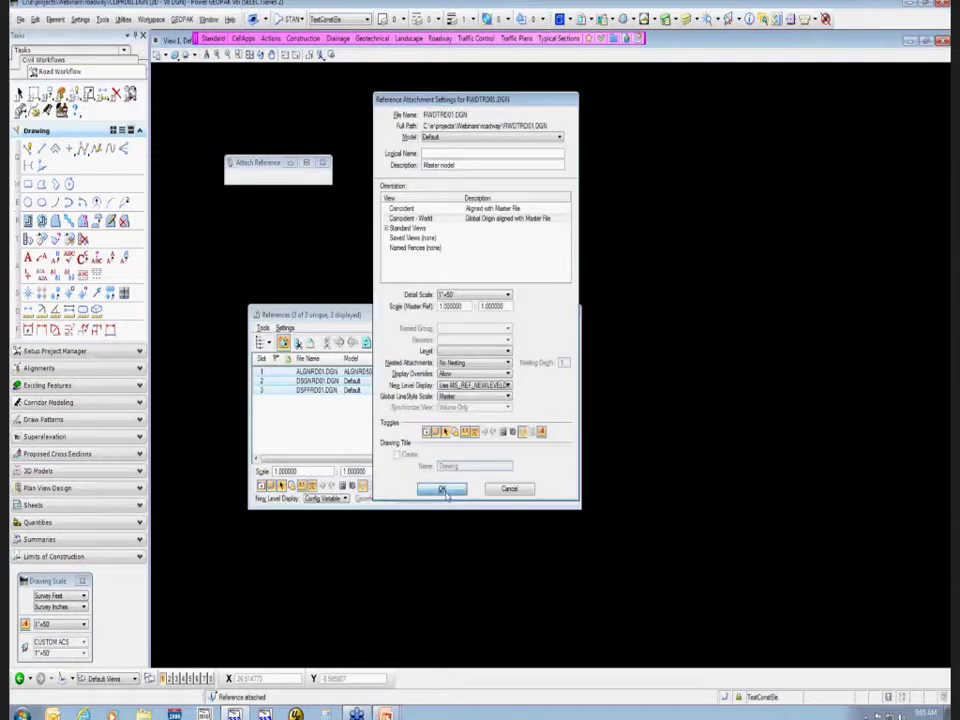
{"action": "left_click", "coordinate": [443, 490]}
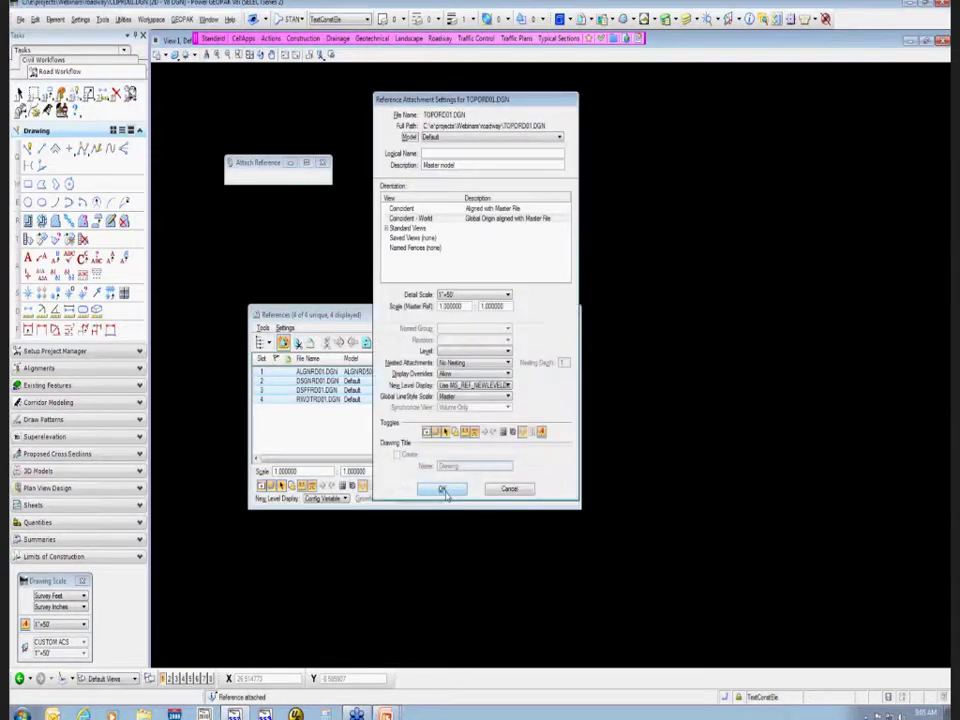
{"action": "left_click", "coordinate": [444, 490]}
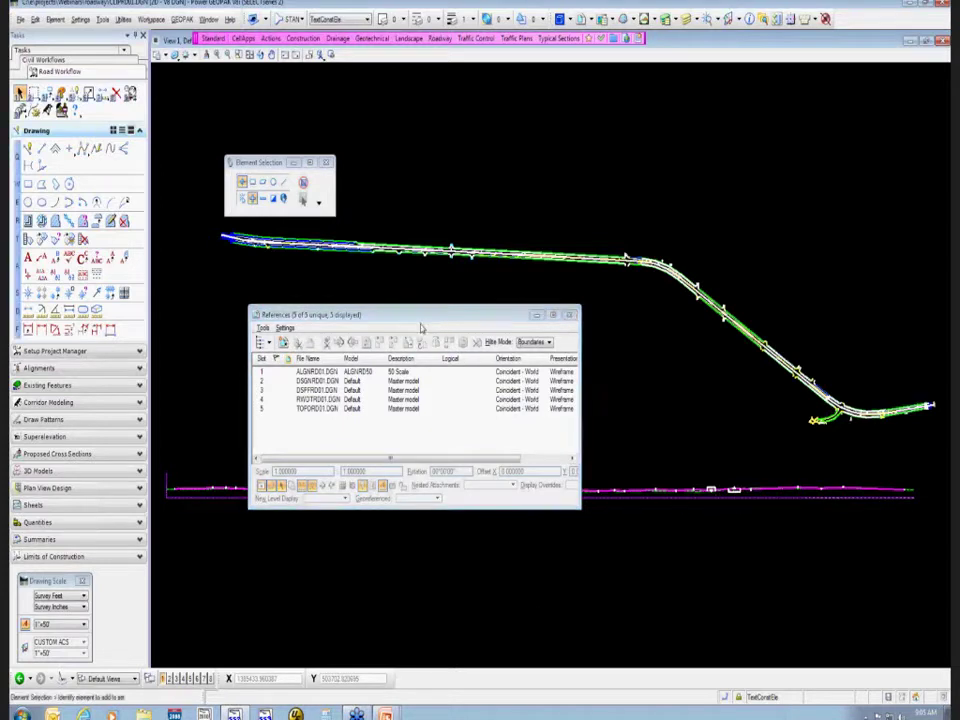
{"action": "left_click_drag", "start_coordinate": [421, 316], "coordinate": [469, 305]}
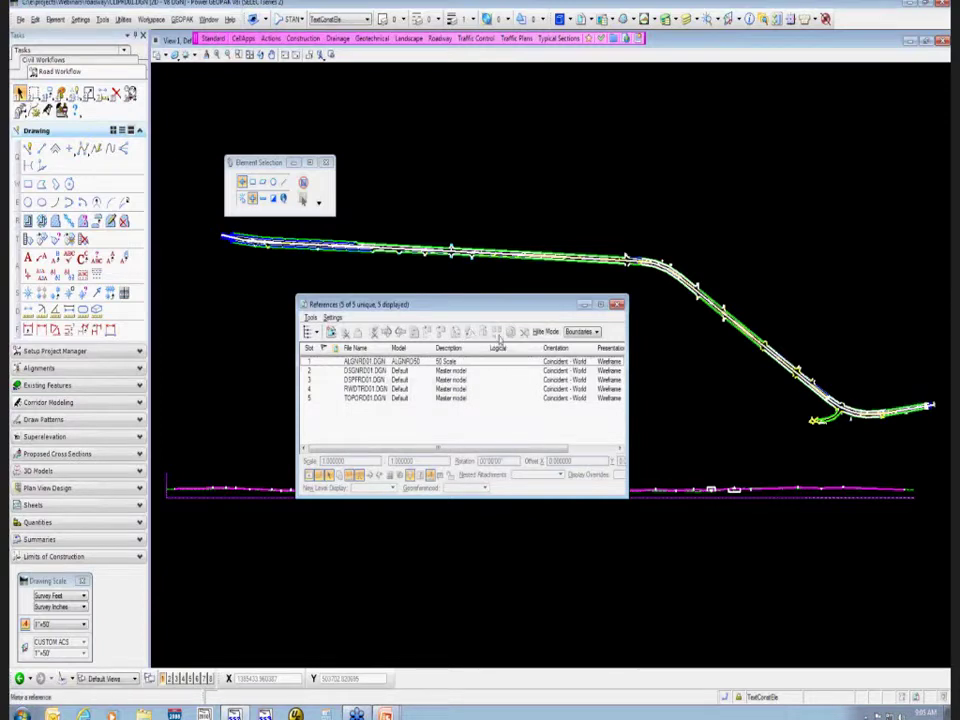
{"action": "left_click", "coordinate": [616, 305]}
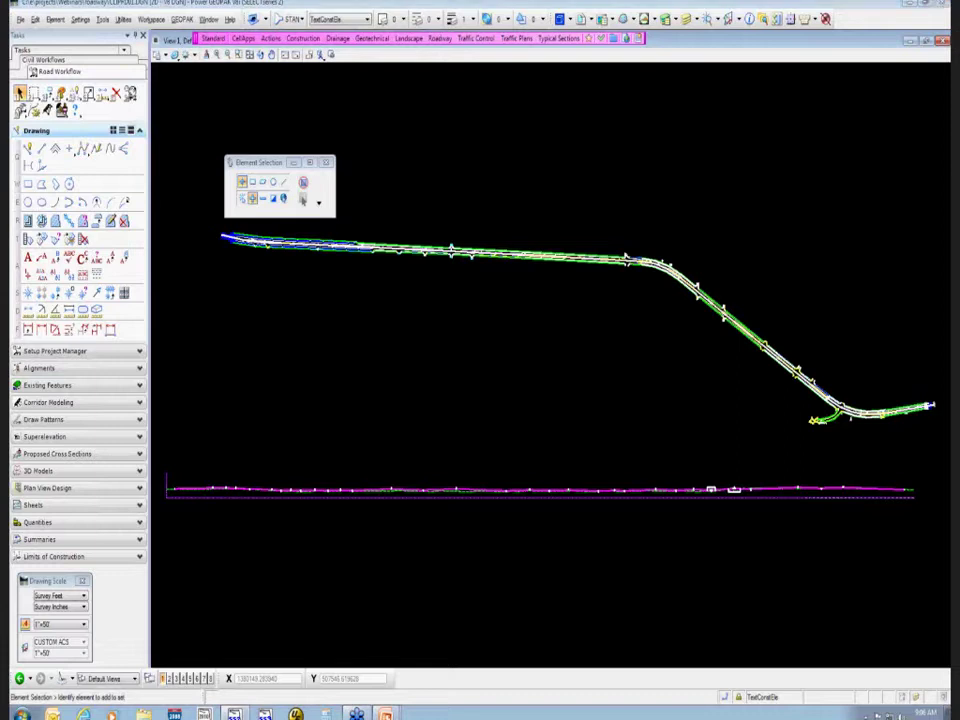
Step: Open the level display for the DSGNRD01.DGN reference and set the level filter to (none)
{"action": "key", "text": "ctrl+e"}
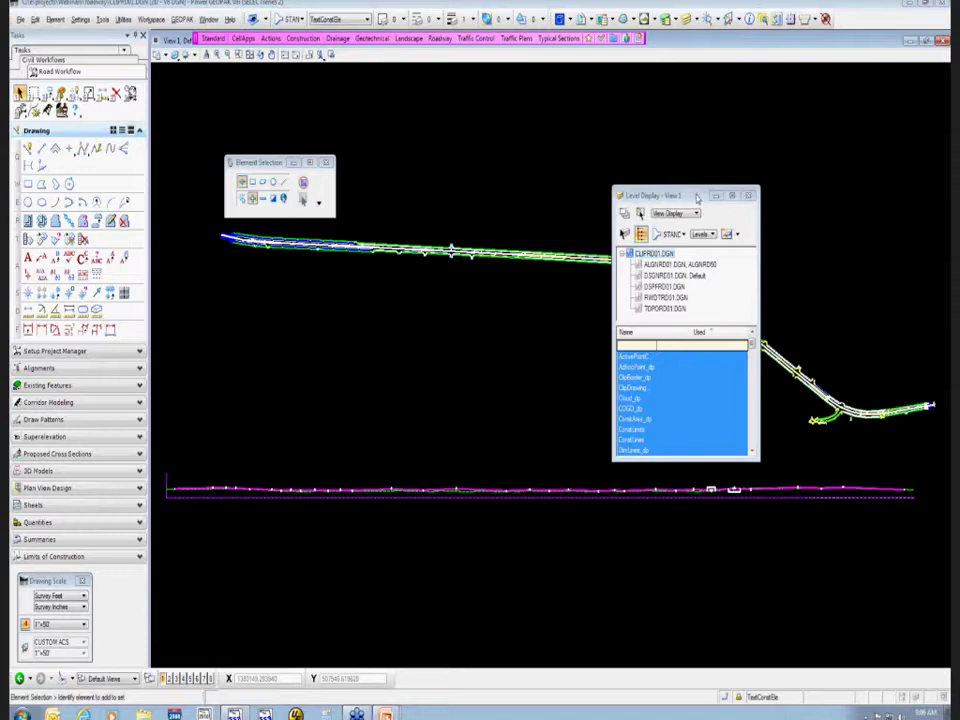
{"action": "left_click_drag", "start_coordinate": [696, 195], "coordinate": [445, 166]}
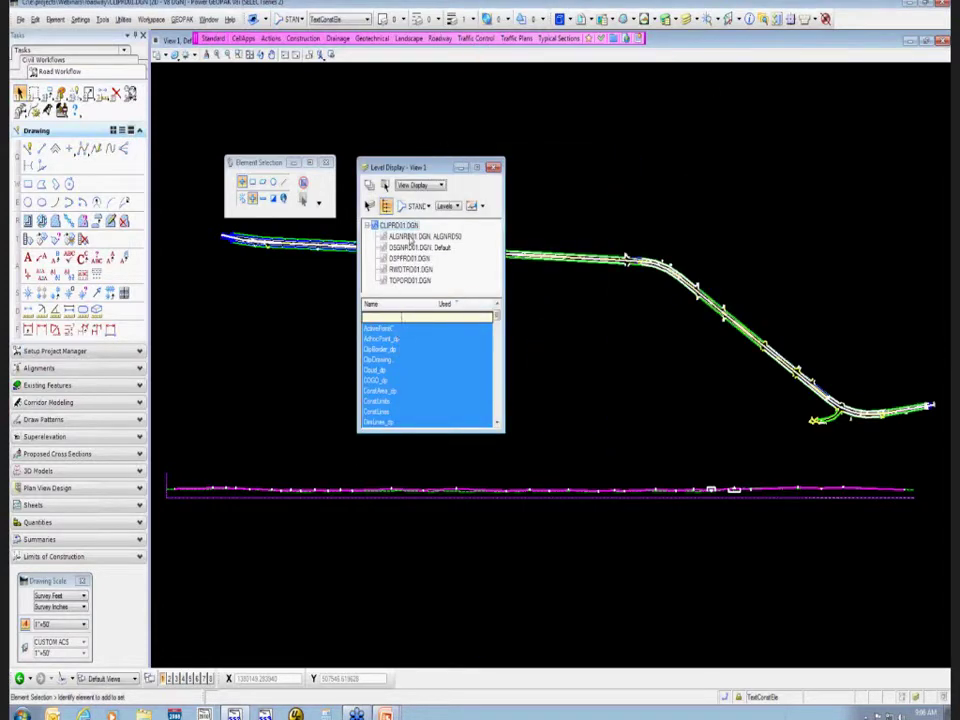
{"action": "left_click", "coordinate": [410, 248]}
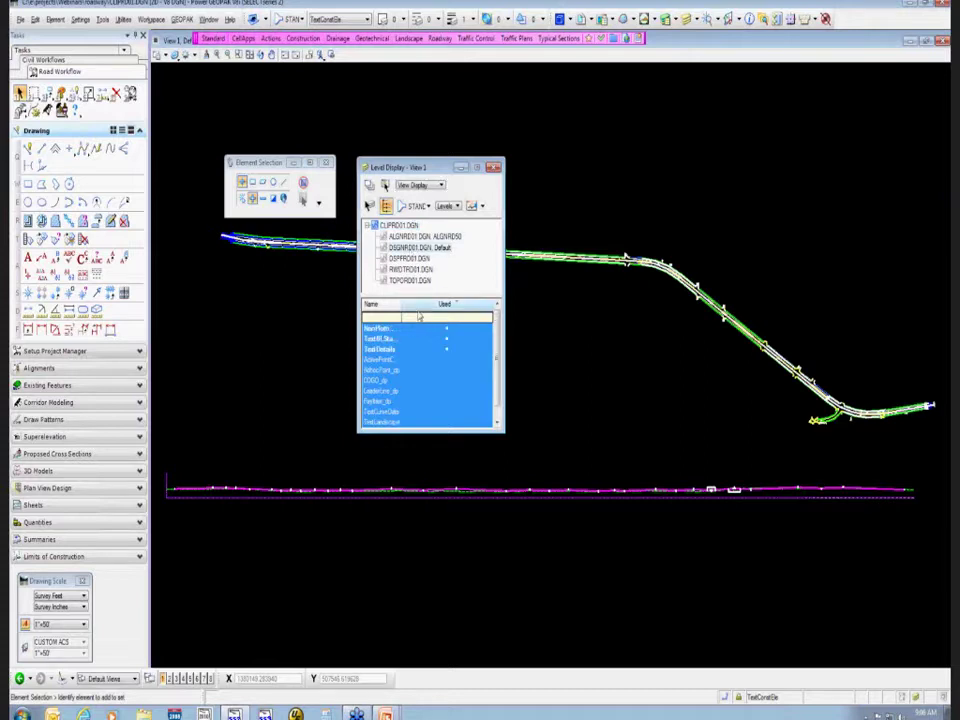
{"action": "left_click", "coordinate": [416, 206]}
{"action": "left_click", "coordinate": [412, 223]}
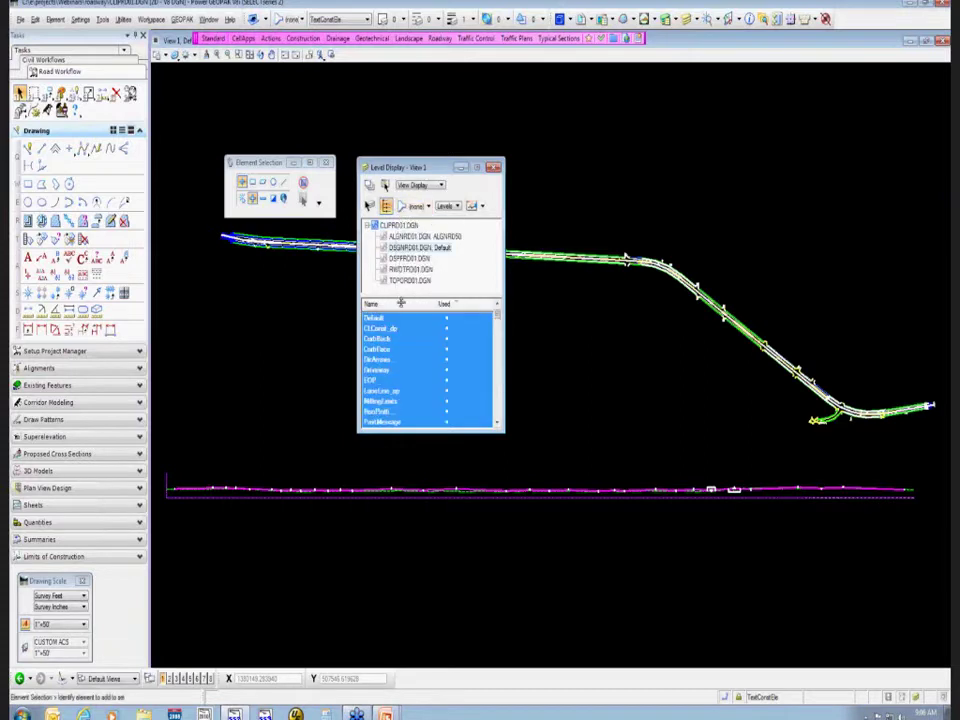
Step: Turn off the Default, centerline construction, direction arrow, lane line and non-plotting levels of the DSGNRD01.DGN reference
{"action": "left_click", "coordinate": [405, 318]}
{"action": "left_click", "coordinate": [400, 329]}
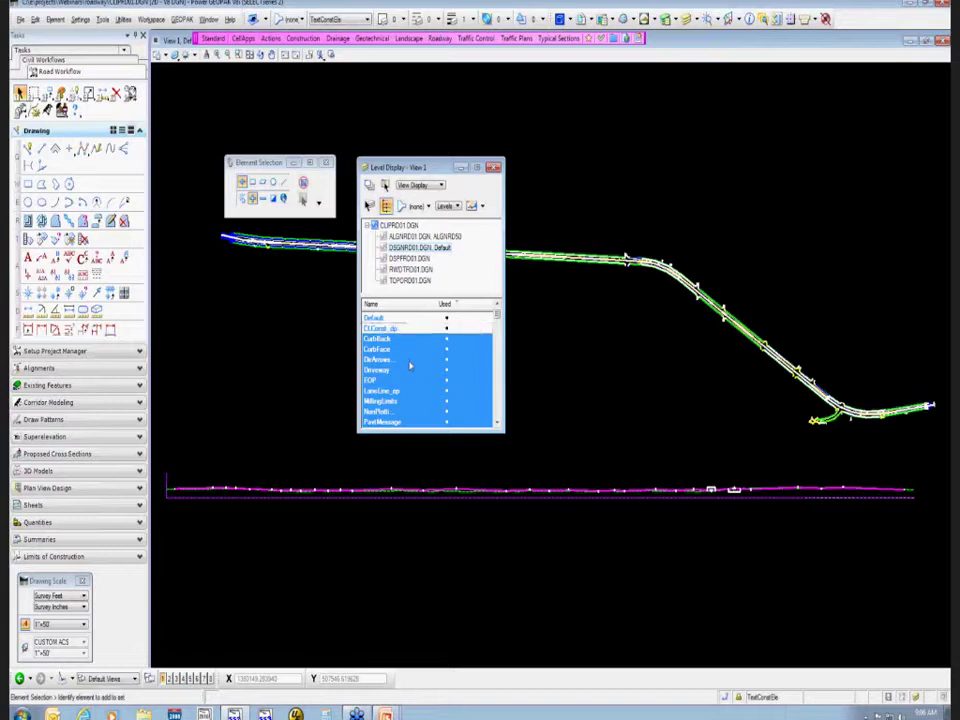
{"action": "left_click", "coordinate": [385, 359]}
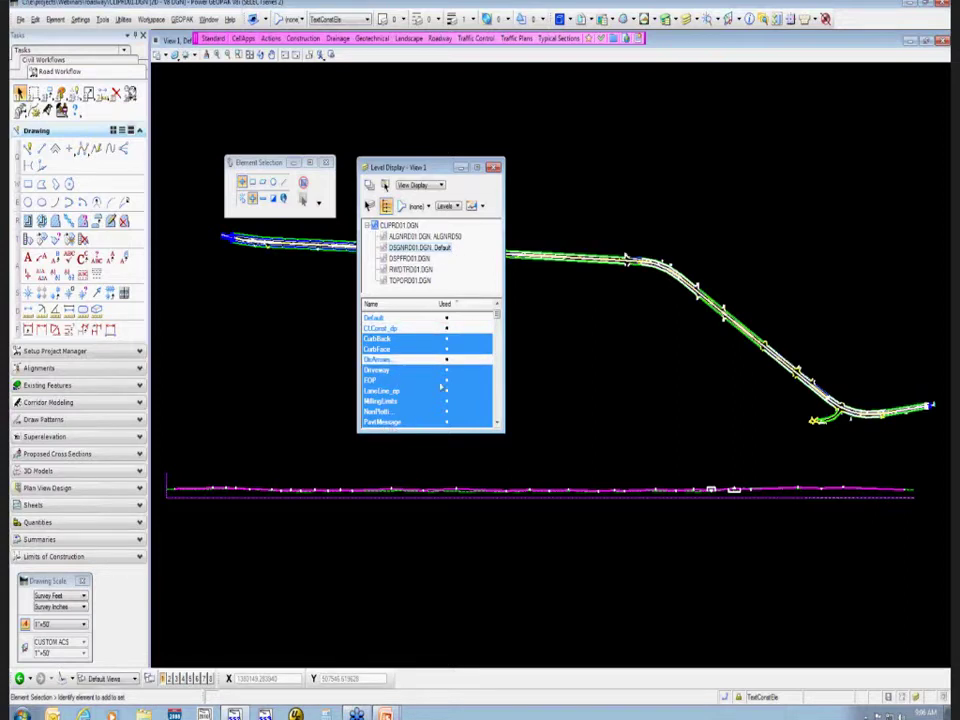
{"action": "left_click", "coordinate": [405, 390]}
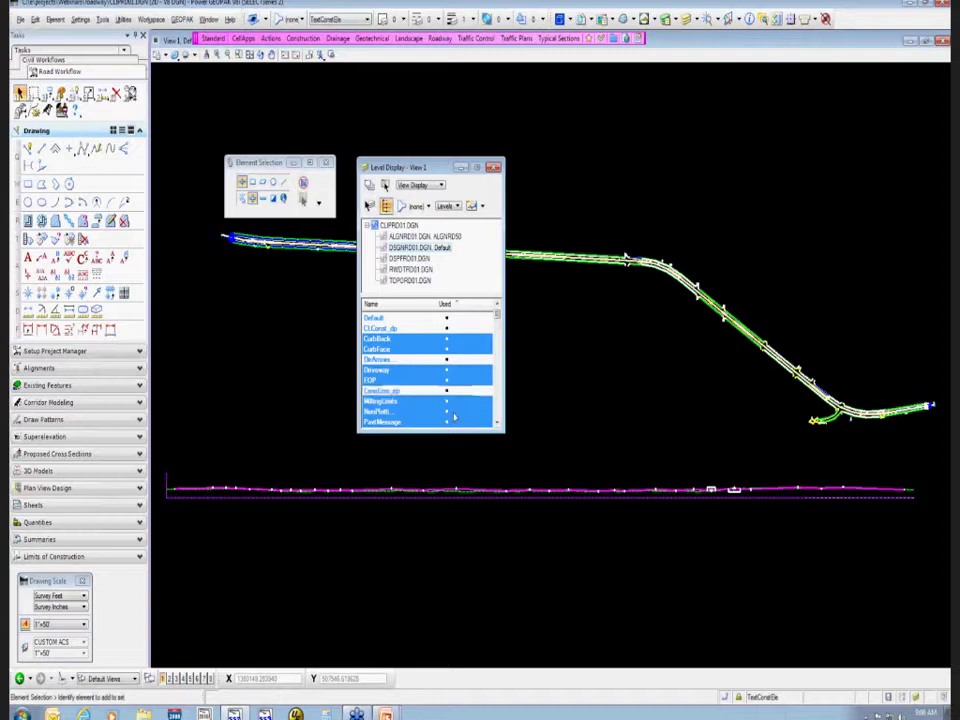
{"action": "left_click", "coordinate": [430, 411]}
Step: Turn off the pavement message, Slopes, station tick, baseline station text and TextDetails levels in DSGNRD01.DGN
{"action": "scroll", "coordinate": [492, 372], "scroll_direction": "down", "scroll_amount": 1}
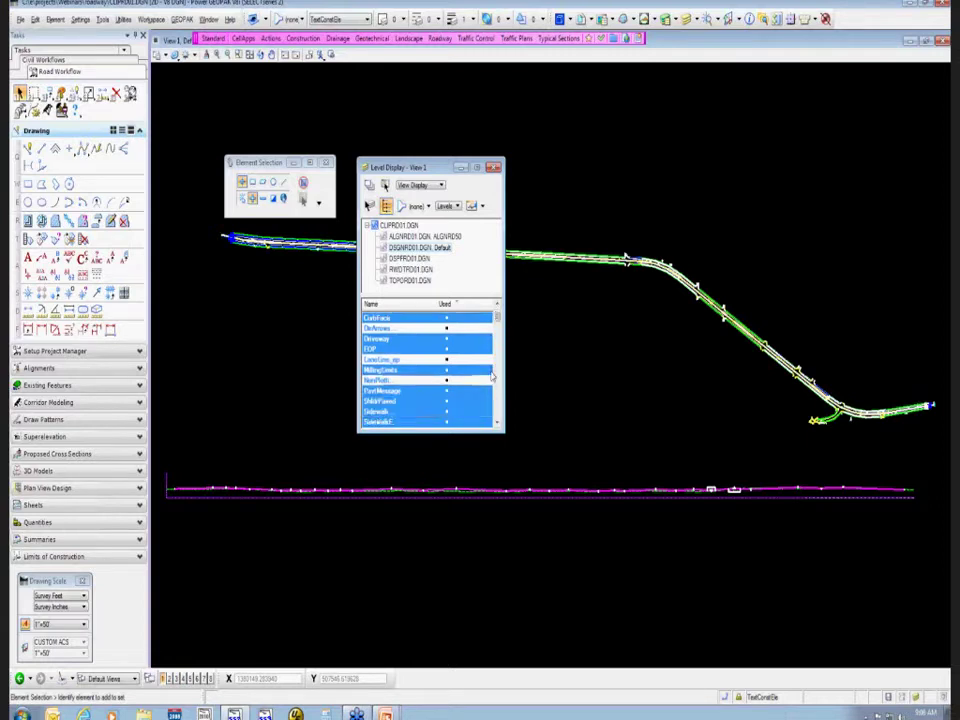
{"action": "scroll", "coordinate": [487, 381], "scroll_direction": "down", "scroll_amount": 1}
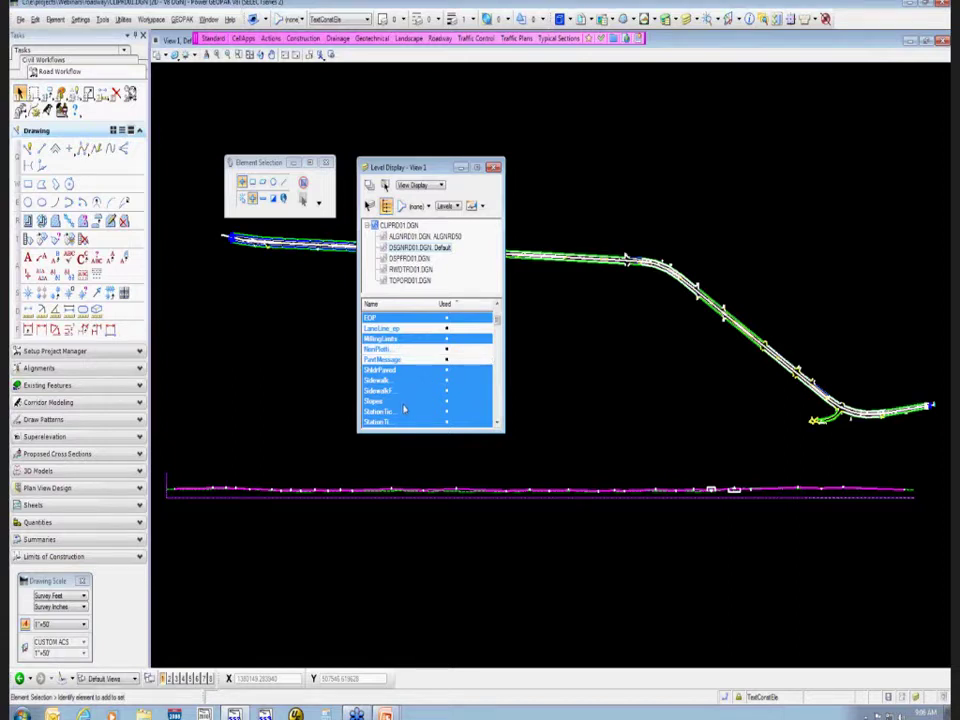
{"action": "scroll", "coordinate": [395, 402], "scroll_direction": "down", "scroll_amount": 1}
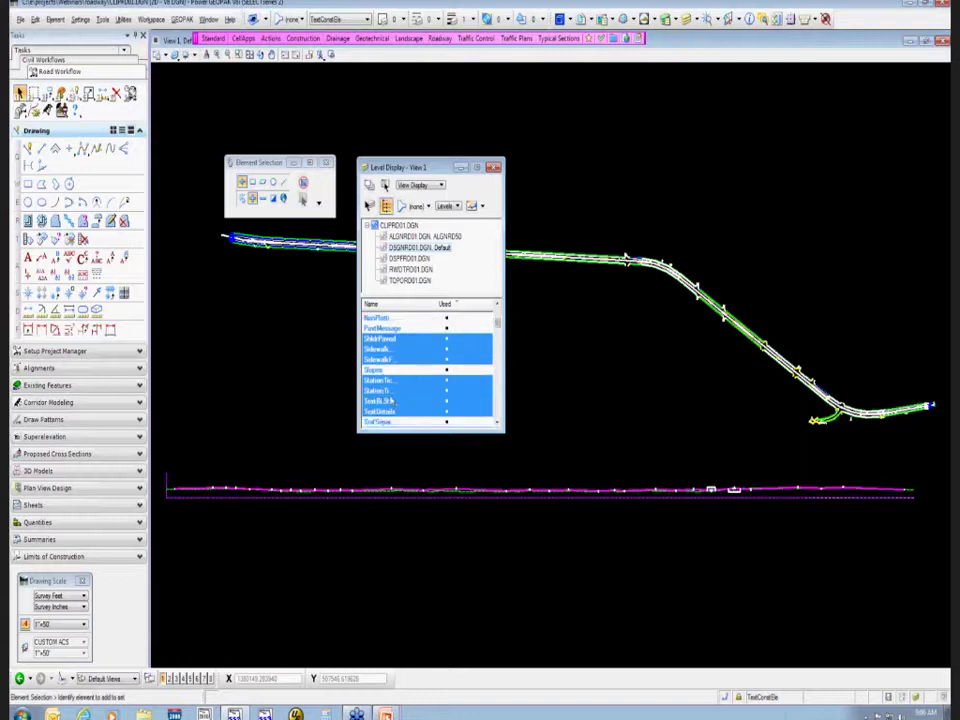
{"action": "left_click_drag", "start_coordinate": [393, 380], "coordinate": [398, 401]}
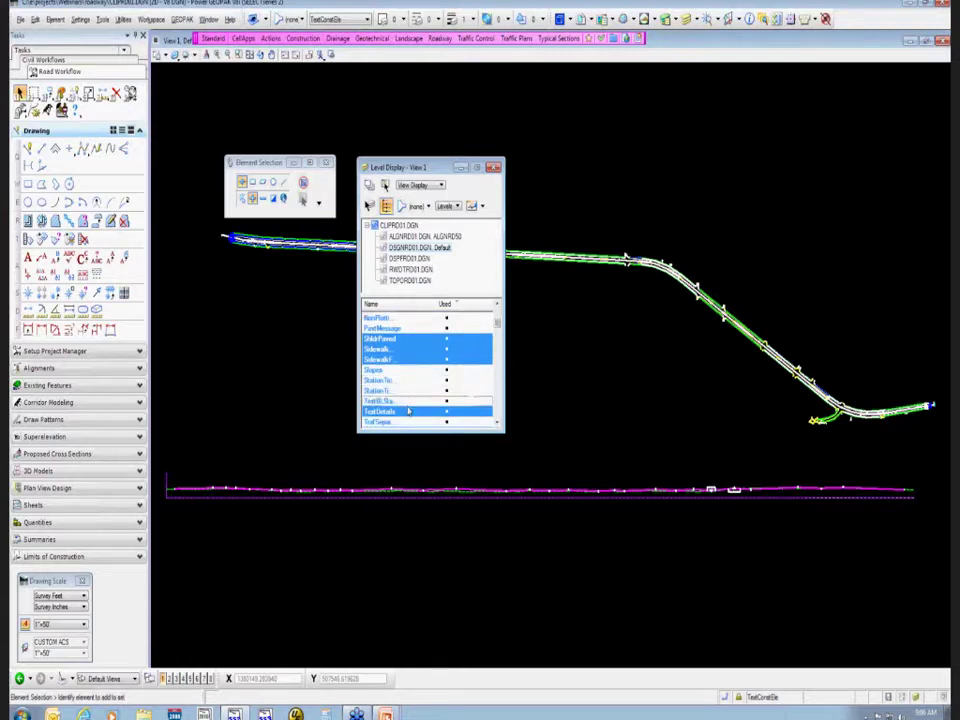
{"action": "scroll", "coordinate": [416, 394], "scroll_direction": "down", "scroll_amount": 1}
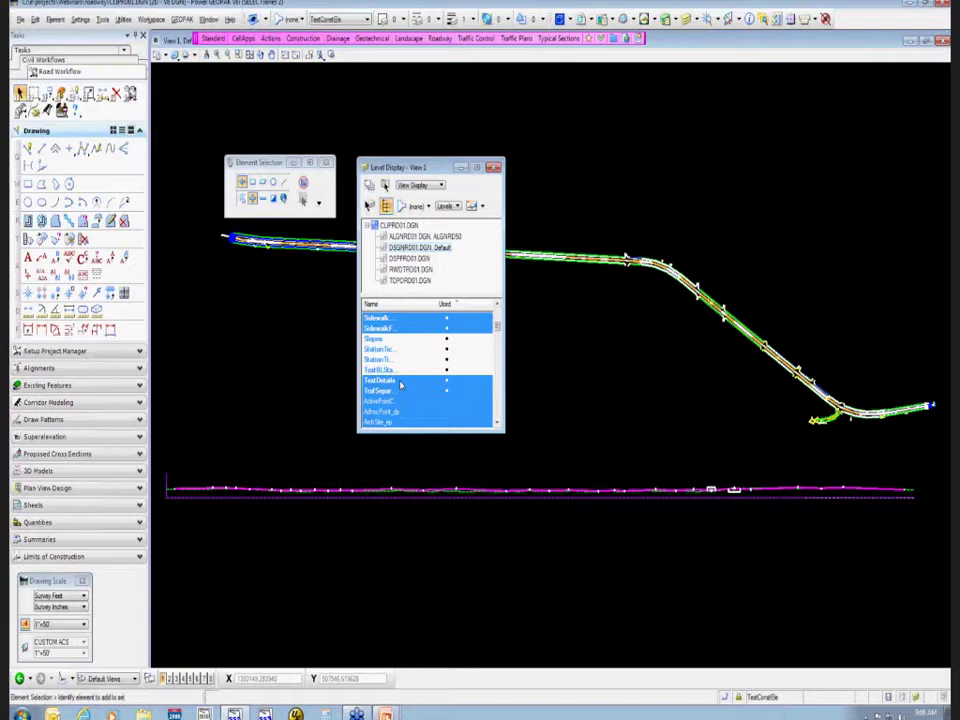
{"action": "left_click", "coordinate": [400, 383]}
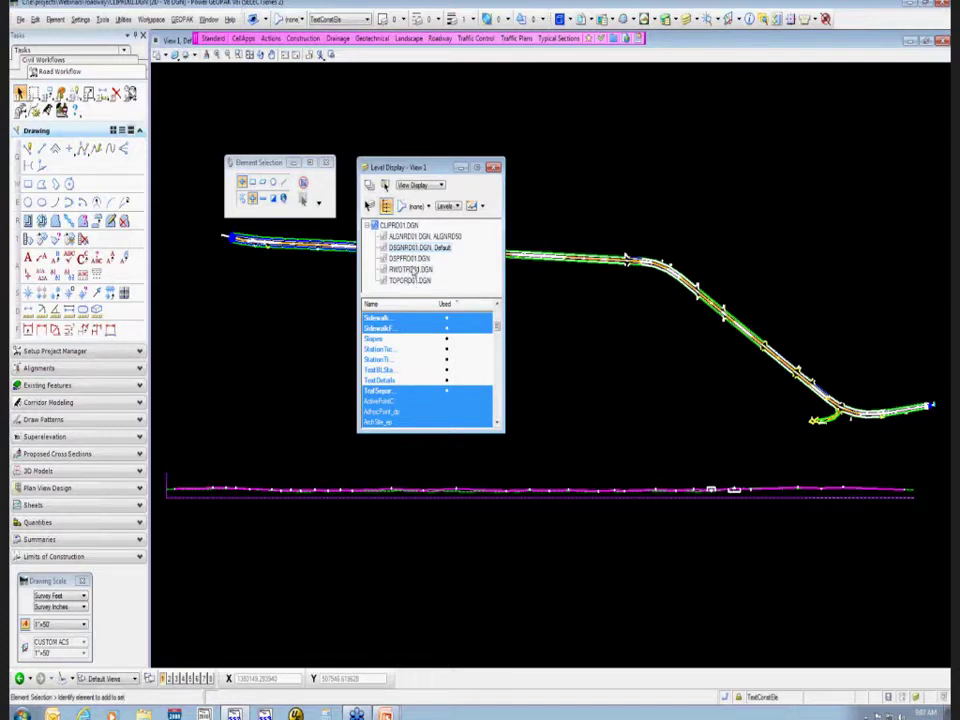
Step: Turn off the profile text level (TextProfL...) of the DSPFRD01.DGN reference and move the level display clear of the drawing
{"action": "left_click", "coordinate": [408, 258]}
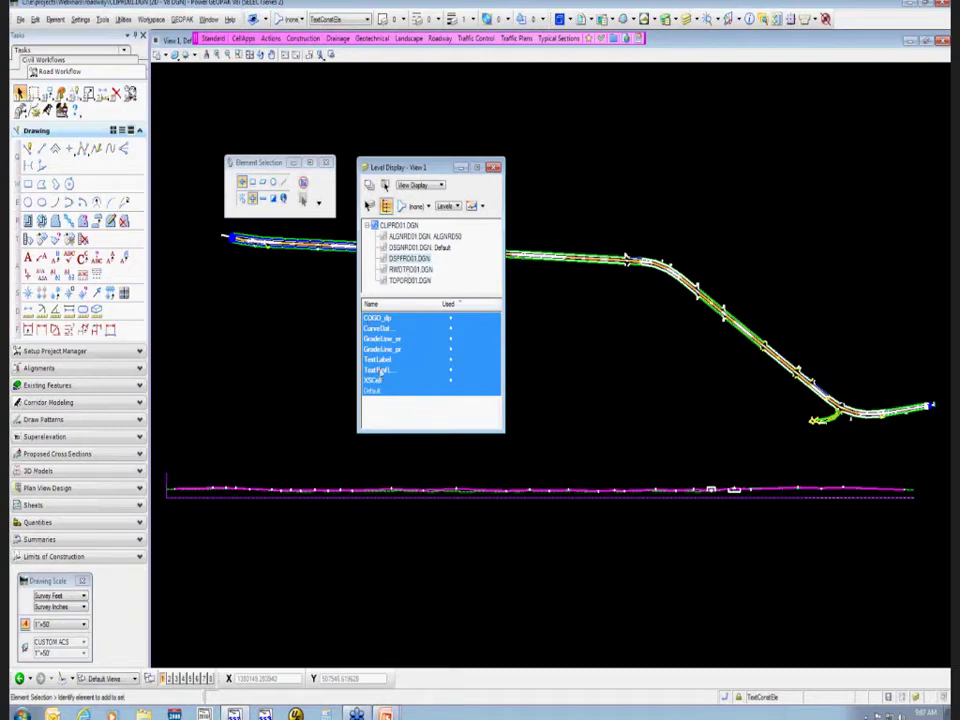
{"action": "left_click", "coordinate": [381, 372]}
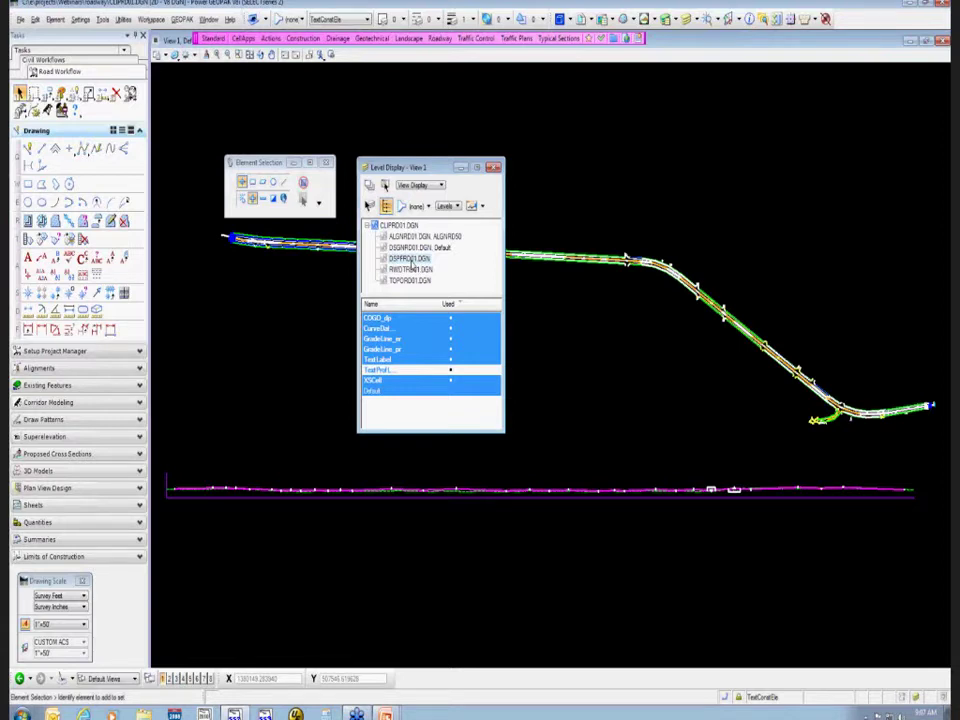
{"action": "left_click_drag", "start_coordinate": [430, 169], "coordinate": [598, 155]}
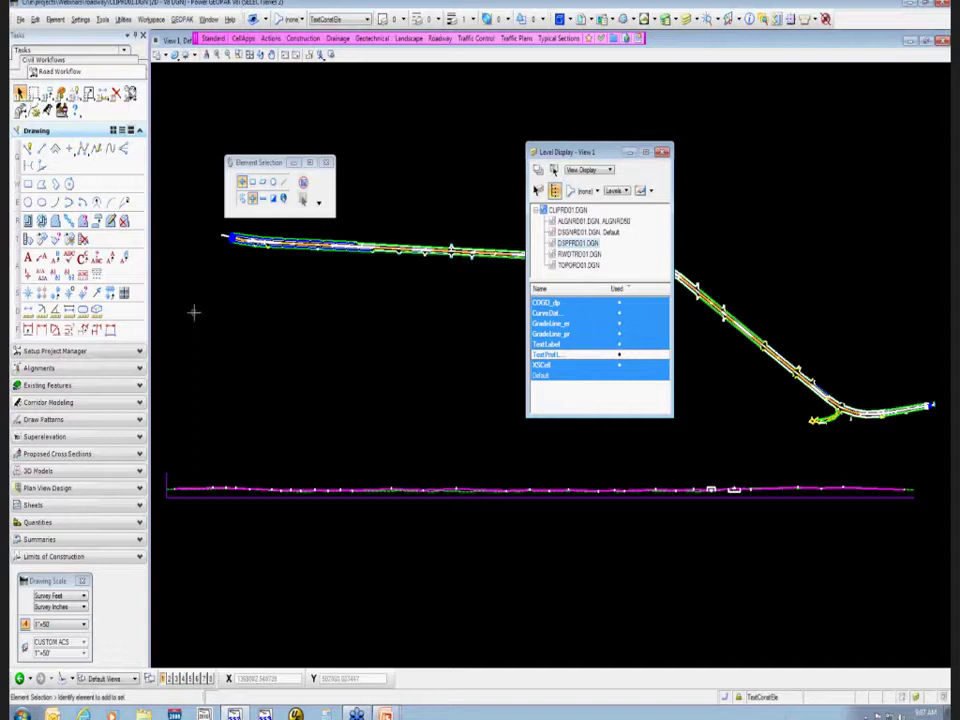
Step: Save the file settings to keep the level display and close the level display dialog
{"action": "left_click", "coordinate": [19, 19]}
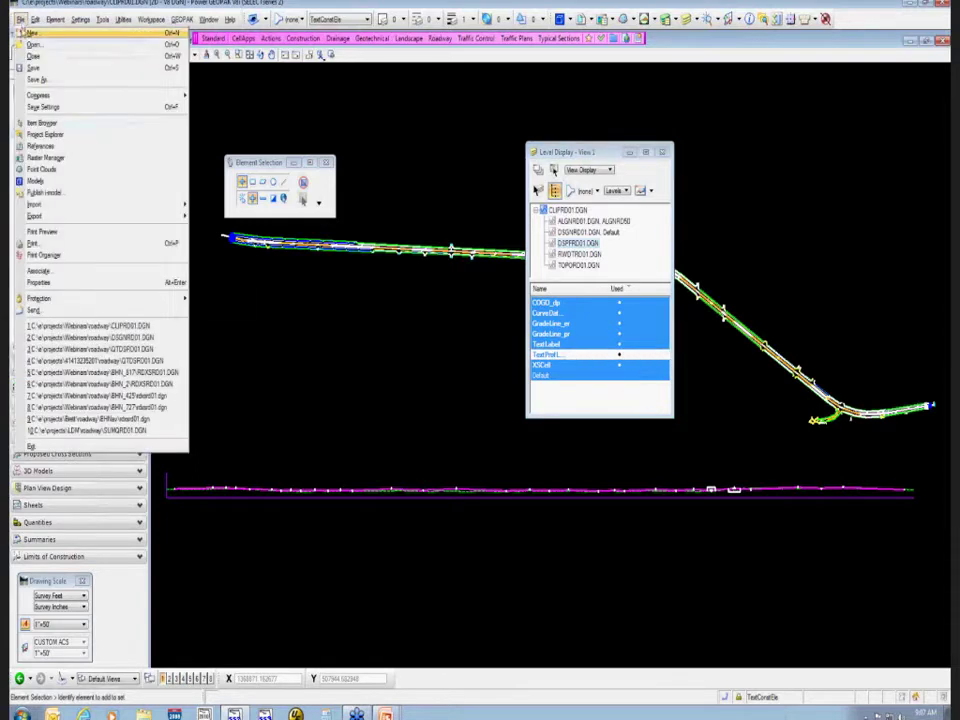
{"action": "left_click", "coordinate": [49, 109]}
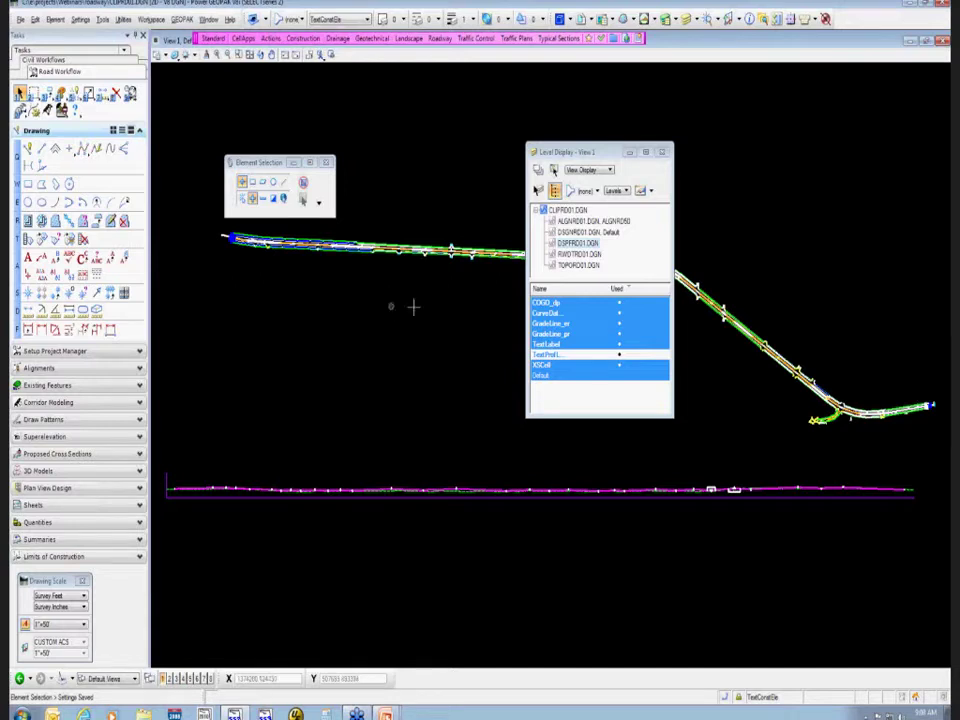
{"action": "left_click", "coordinate": [662, 153]}
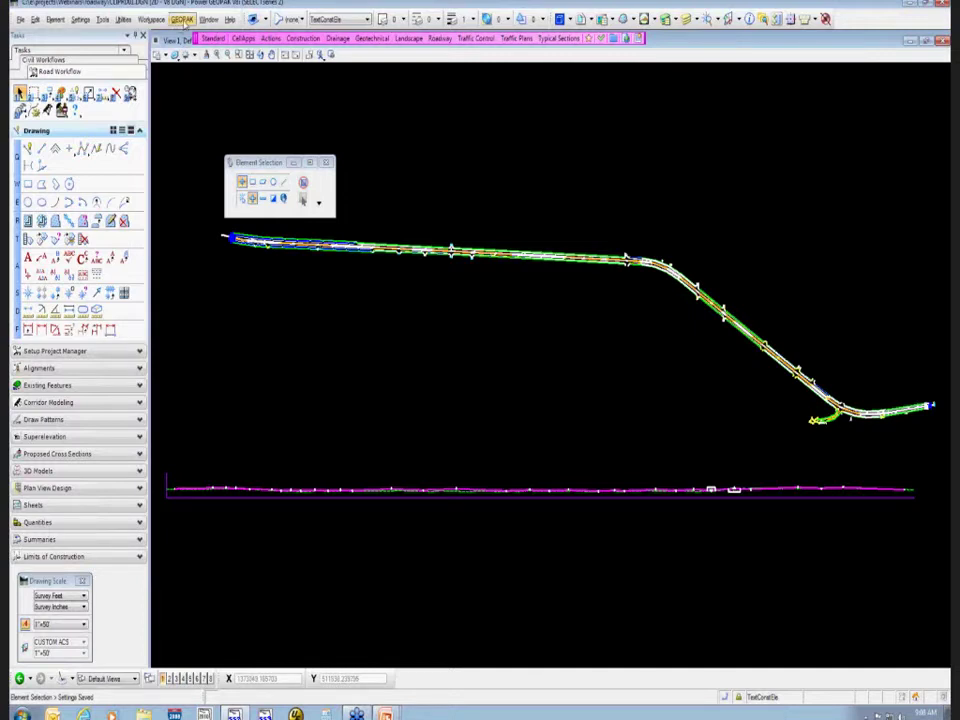
Step: Open the Plan/Profile Sheet Composition tool and move its Plan Sheet Layout dialog over the empty area above the alignment
{"action": "left_click", "coordinate": [182, 21]}
{"action": "mouse_move", "coordinate": [185, 36]}
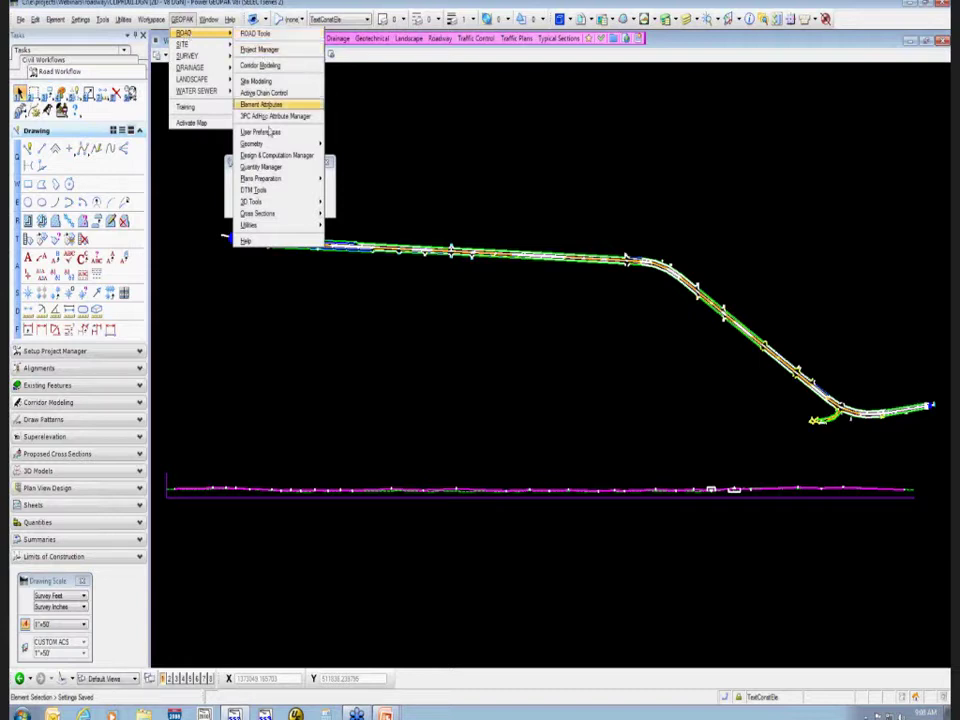
{"action": "mouse_move", "coordinate": [268, 180]}
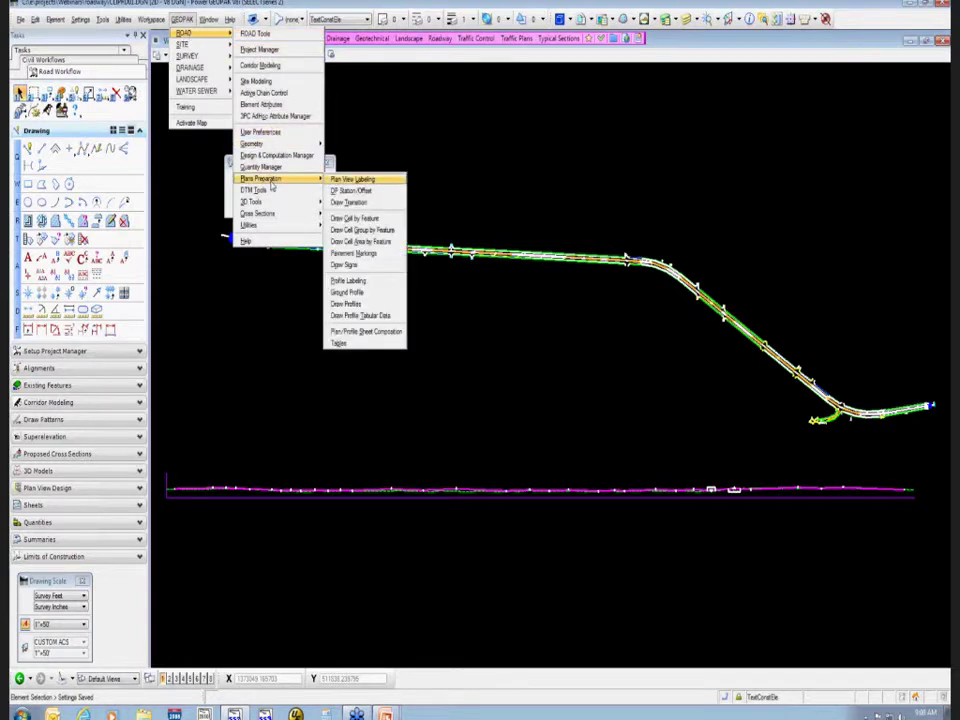
{"action": "left_click", "coordinate": [376, 334]}
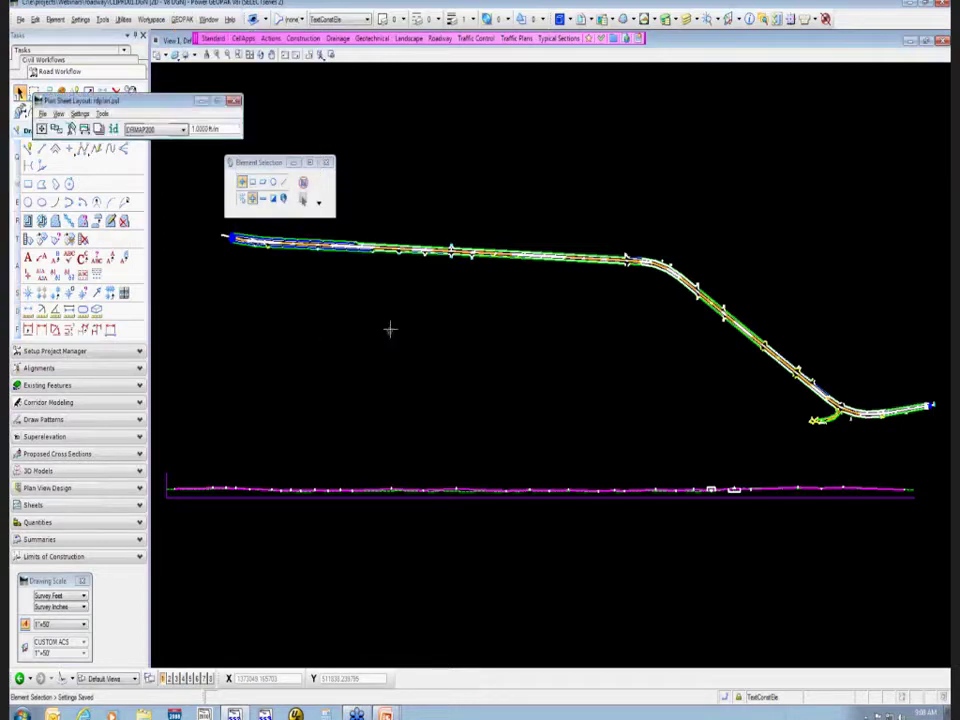
{"action": "left_click_drag", "start_coordinate": [121, 102], "coordinate": [461, 110]}
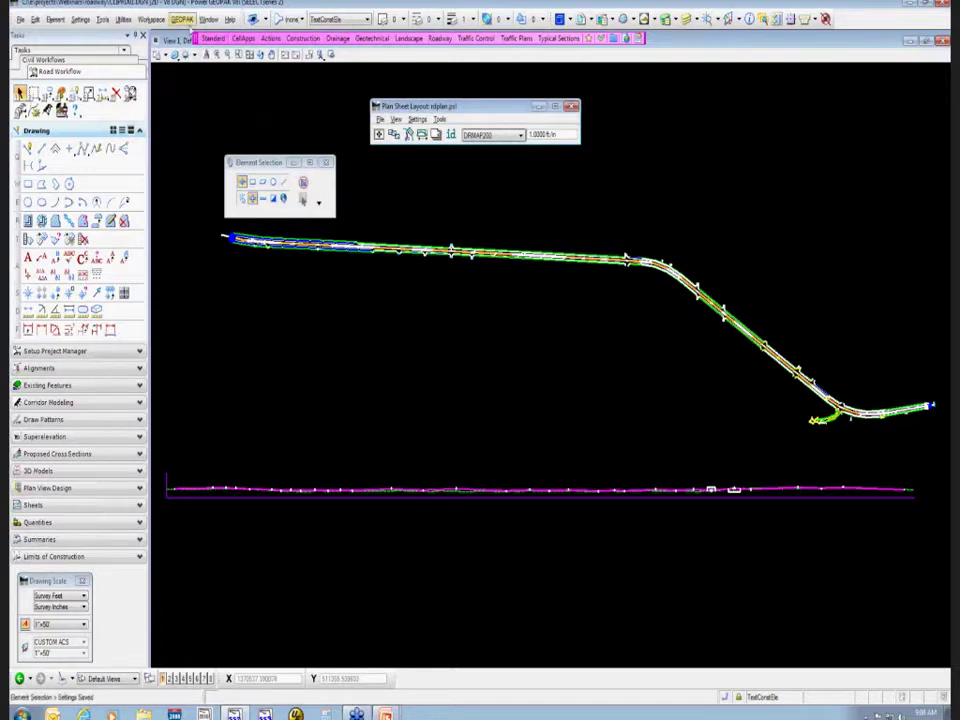
Step: Open the ROAD Tools toolbox and reshape it into a narrow vertical strip
{"action": "left_click", "coordinate": [183, 20]}
{"action": "mouse_move", "coordinate": [215, 32]}
{"action": "left_click", "coordinate": [262, 38]}
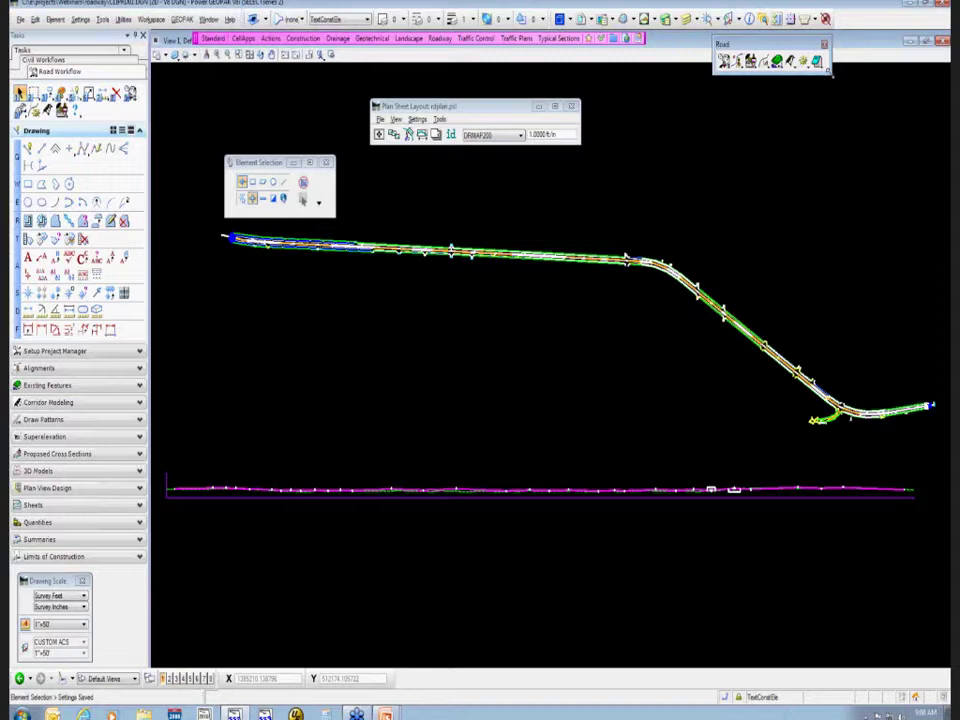
{"action": "left_click_drag", "start_coordinate": [830, 72], "coordinate": [758, 199]}
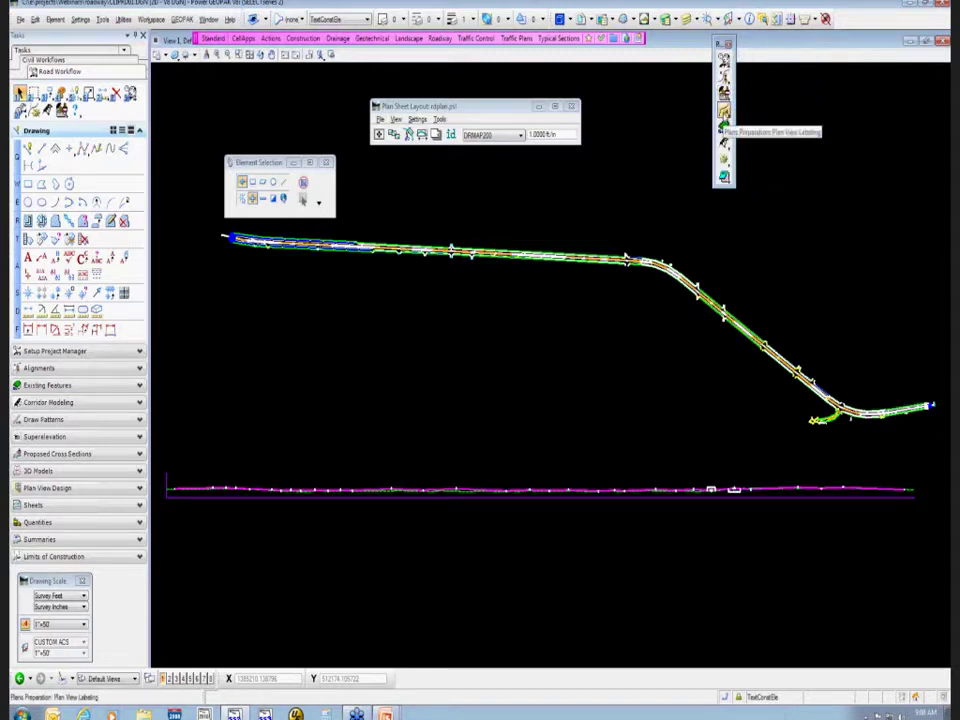
Step: Locate Plan/Profile Sheet Composition among the Road plans preparation tools and in the Sheets task group
{"action": "left_click", "coordinate": [721, 121]}
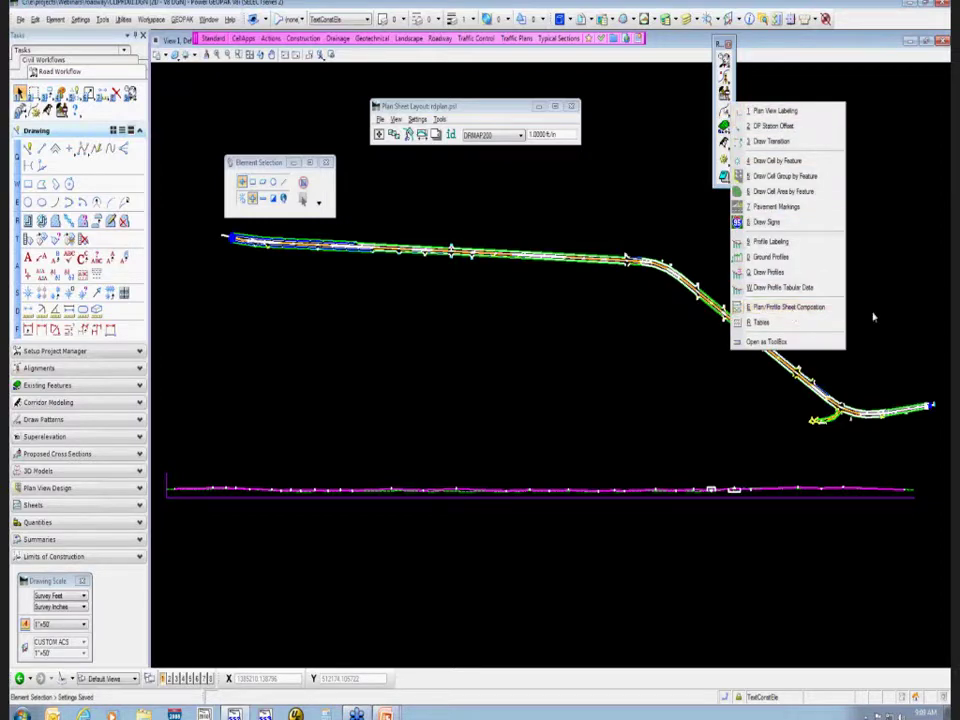
{"action": "left_click", "coordinate": [882, 277]}
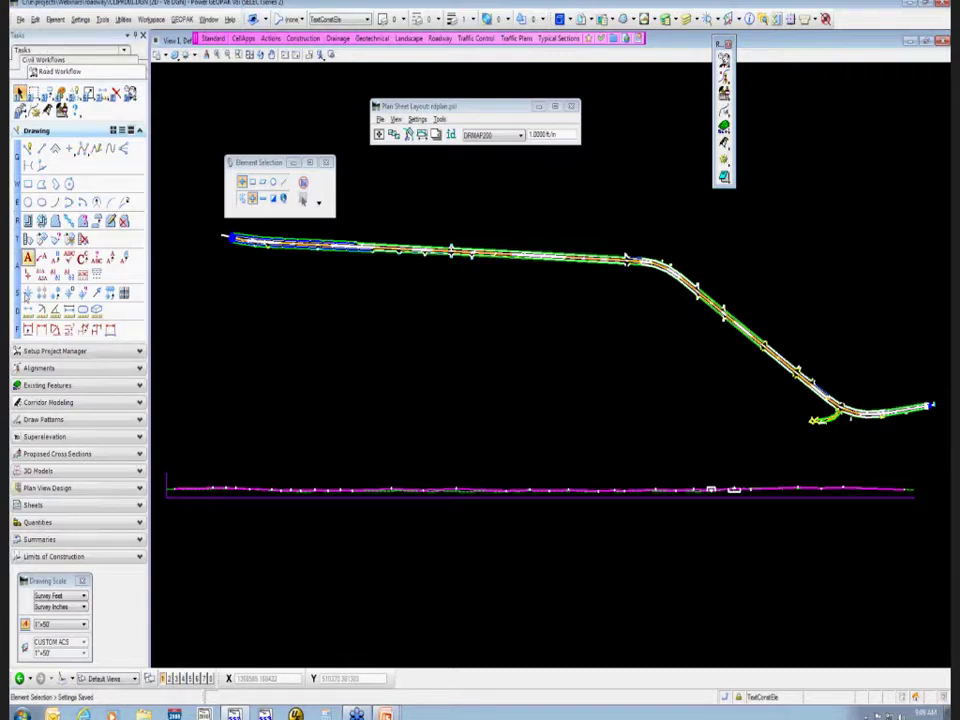
{"action": "left_click", "coordinate": [45, 506]}
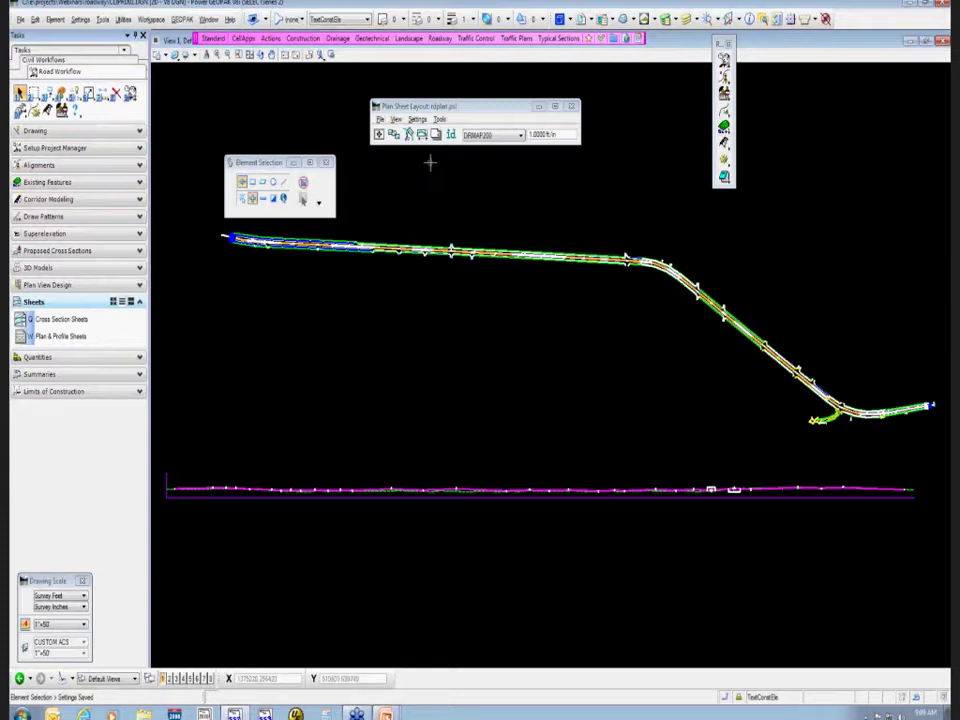
Step: Open the rdplan.psl sheet library for editing and move its window below the Plan Sheet Layout dialog
{"action": "left_click", "coordinate": [441, 108]}
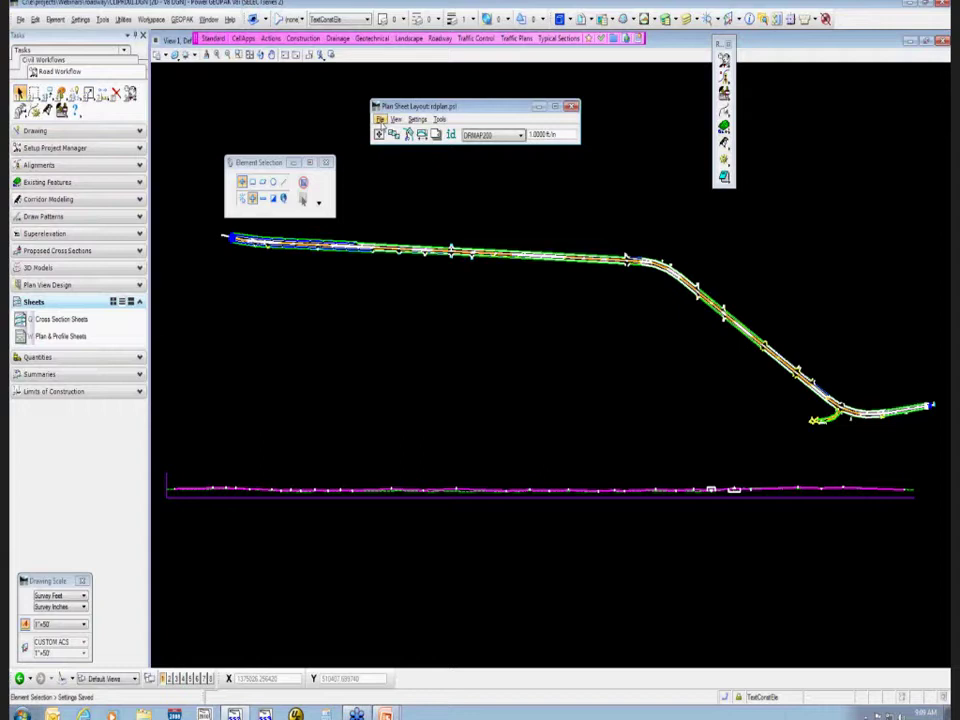
{"action": "left_click", "coordinate": [380, 120]}
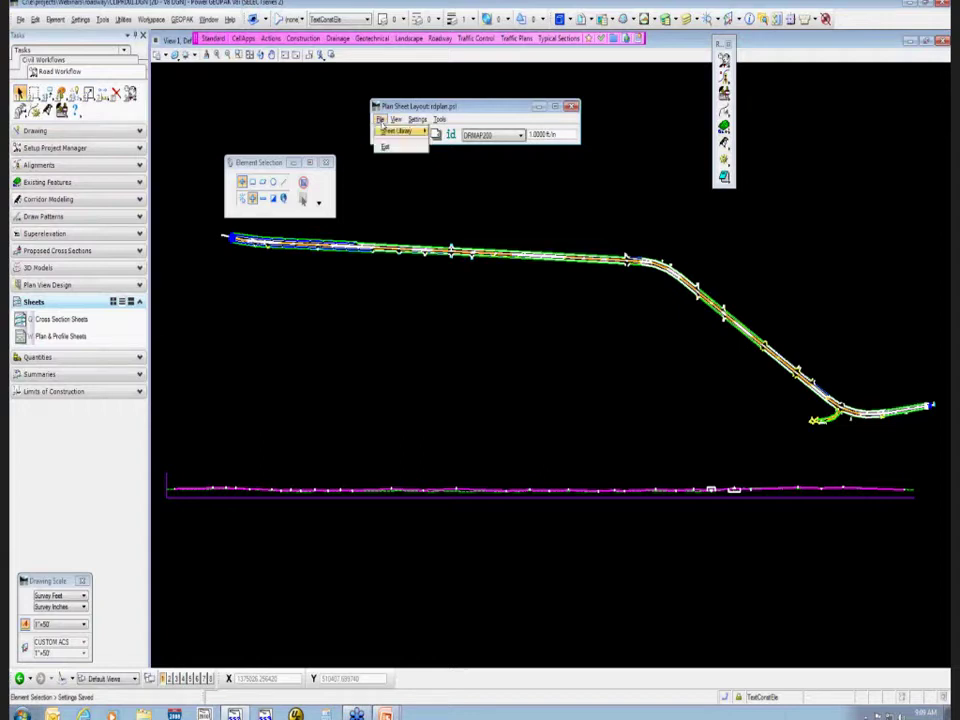
{"action": "mouse_move", "coordinate": [392, 132]}
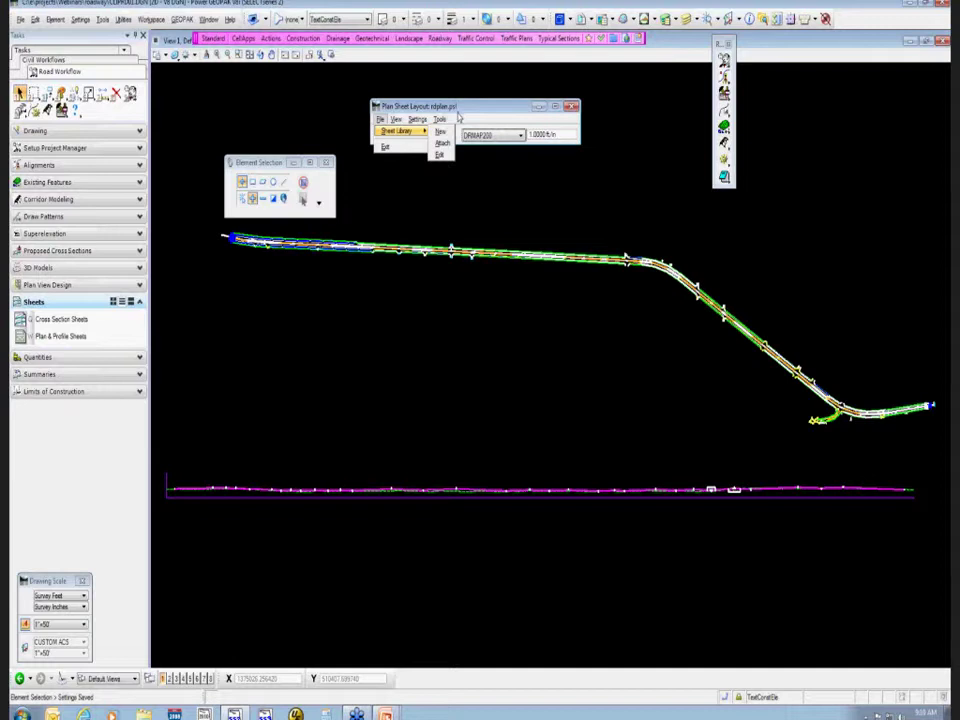
{"action": "left_click", "coordinate": [442, 155]}
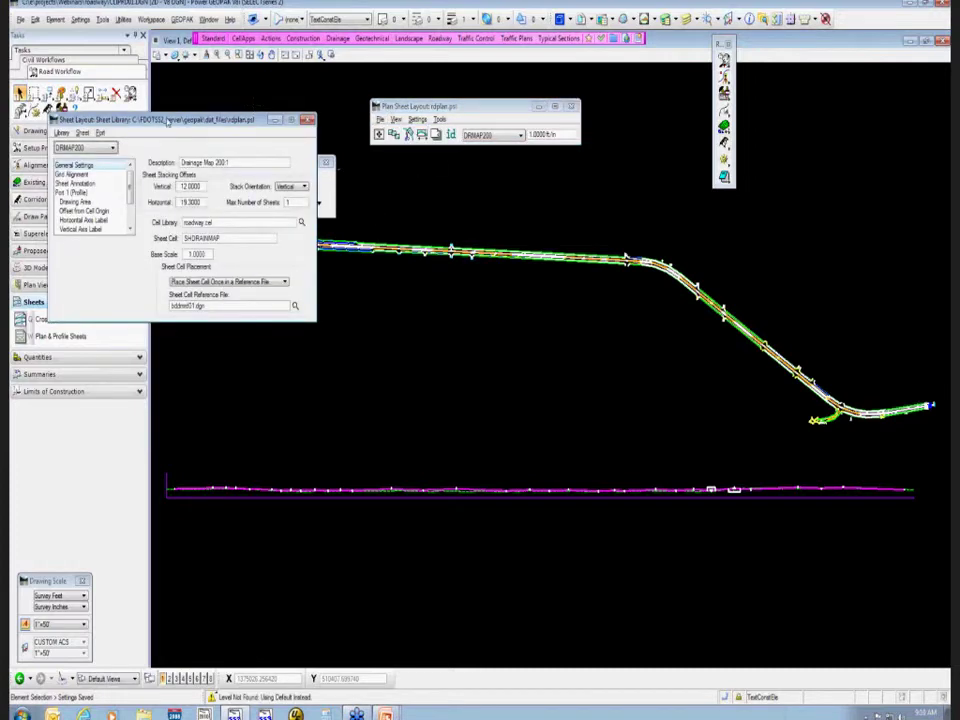
{"action": "left_click_drag", "start_coordinate": [166, 120], "coordinate": [382, 250]}
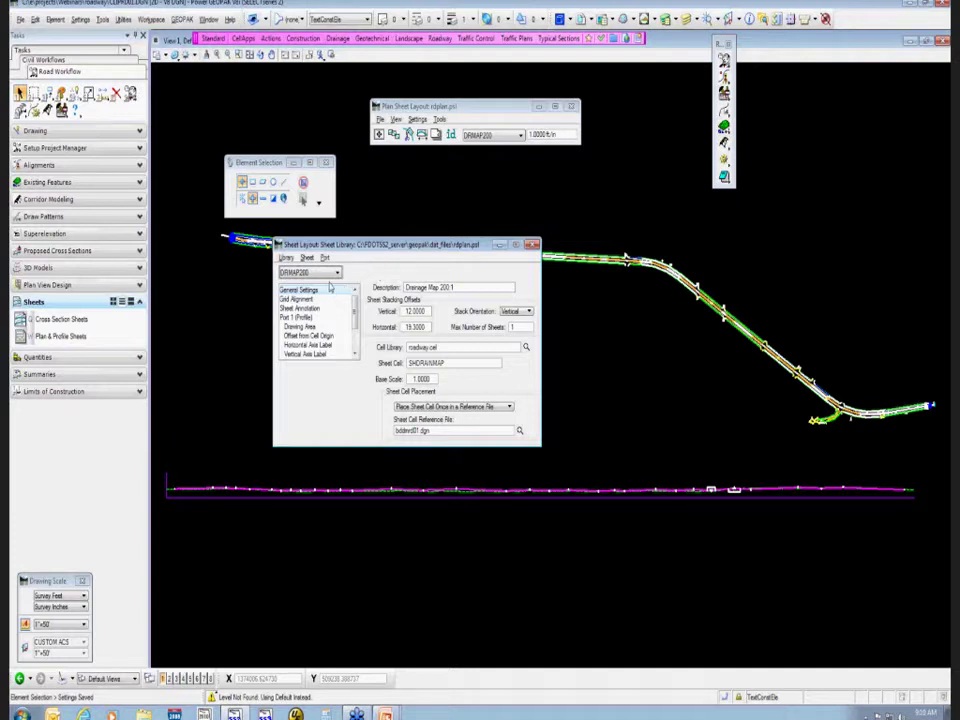
Step: Select the PLPR50 sheet in the sheet library
{"action": "left_click", "coordinate": [336, 272]}
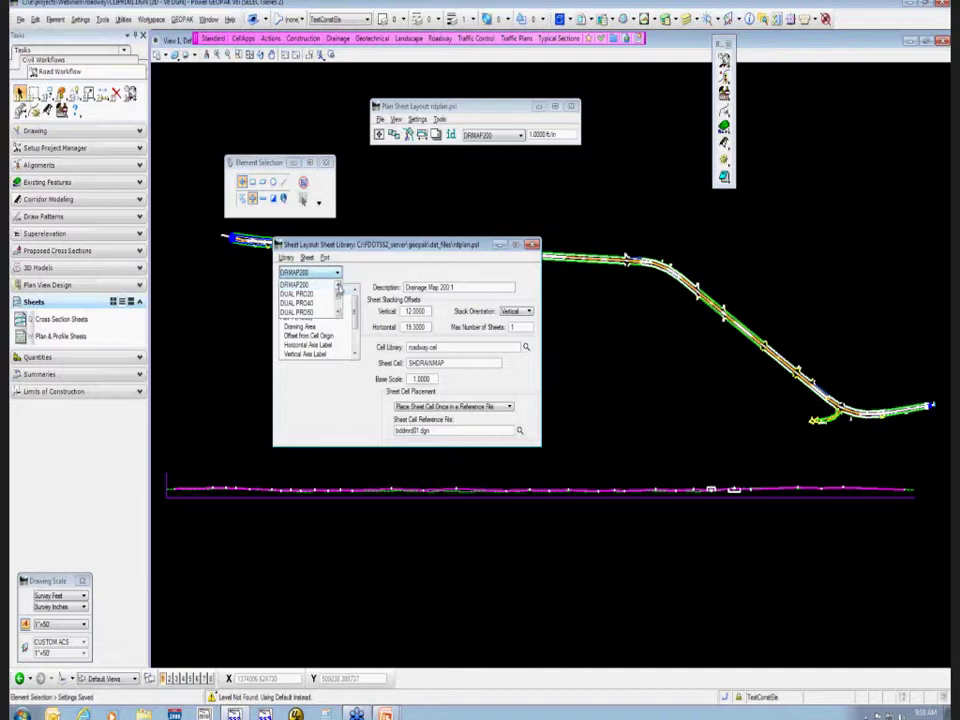
{"action": "left_click_drag", "start_coordinate": [338, 292], "coordinate": [338, 297]}
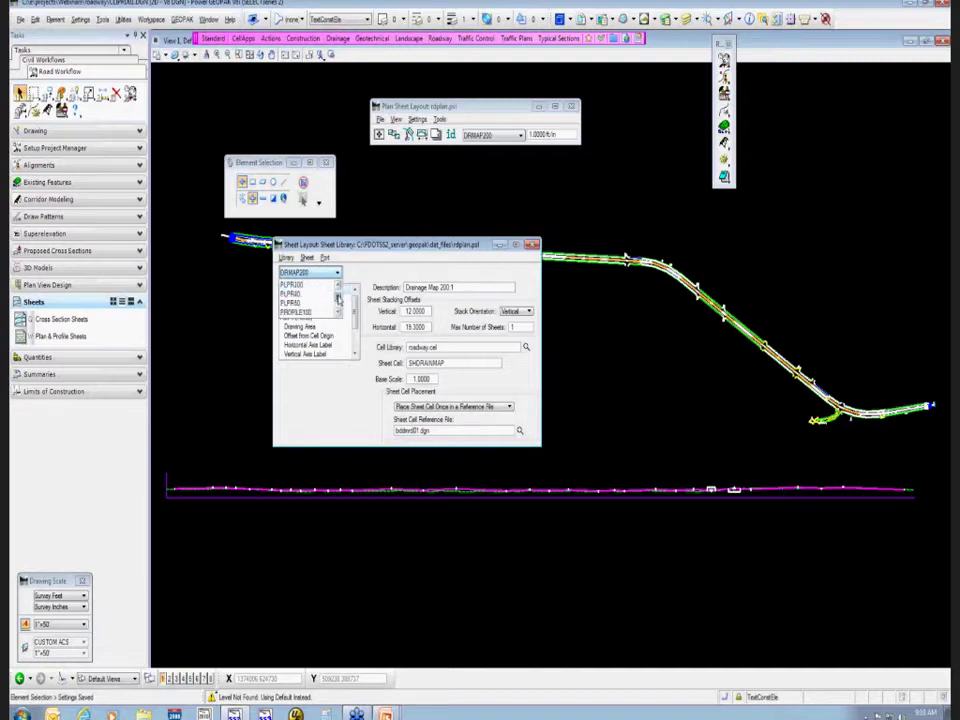
{"action": "left_click", "coordinate": [294, 302]}
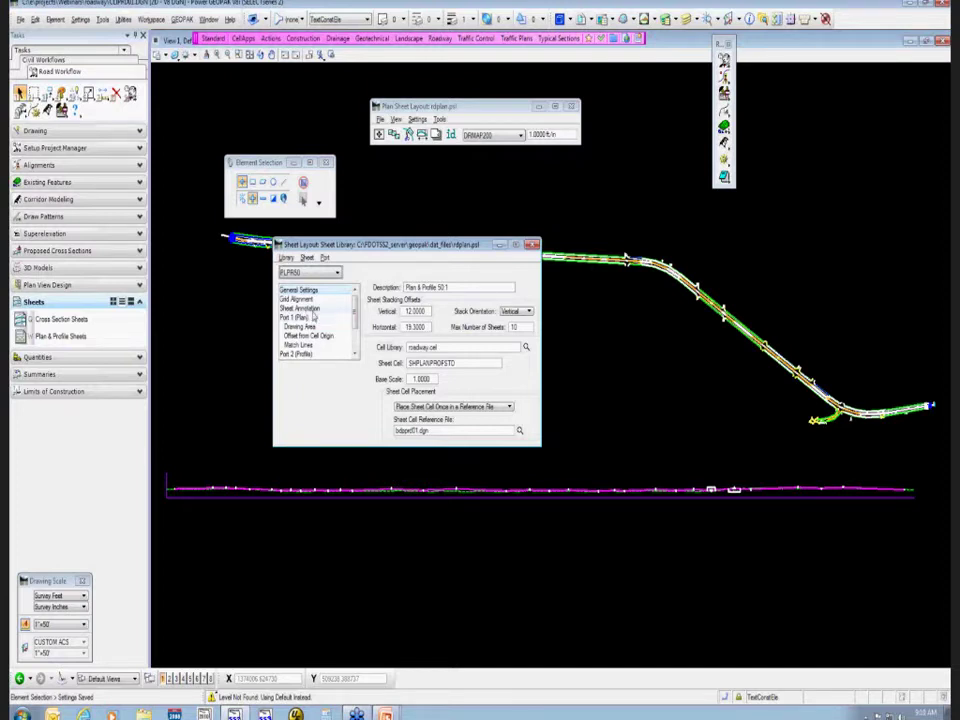
Step: Examine the other sheet types in the library and the sheet cell placement options of the PLPR50 sheet
{"action": "left_click", "coordinate": [336, 272]}
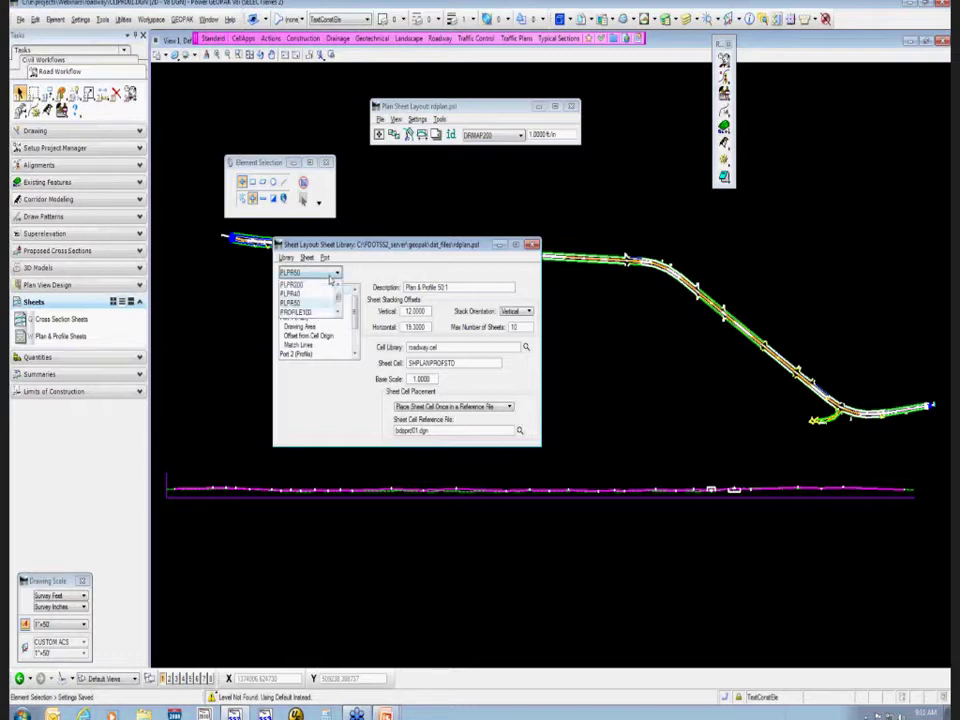
{"action": "scroll", "coordinate": [336, 299], "scroll_direction": "down", "scroll_amount": 2}
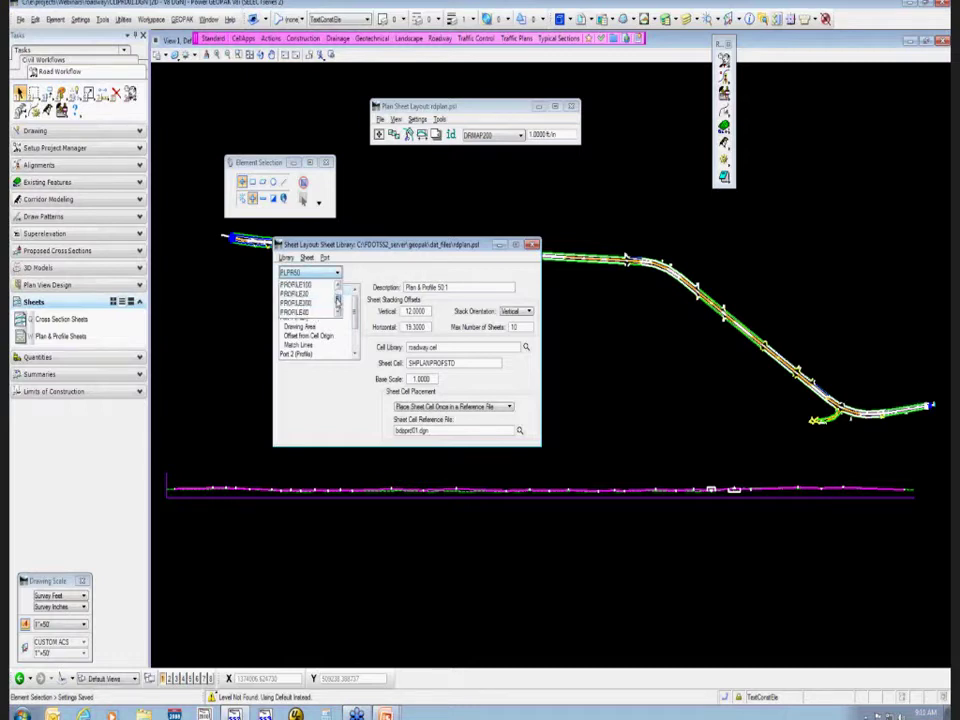
{"action": "scroll", "coordinate": [338, 308], "scroll_direction": "down", "scroll_amount": 2}
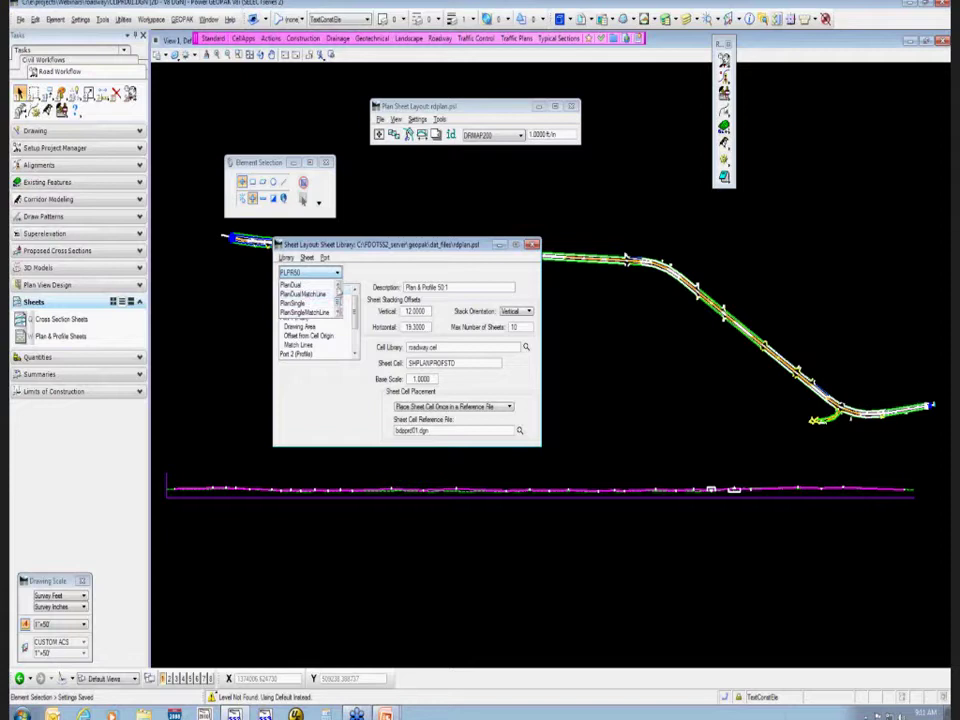
{"action": "left_click", "coordinate": [338, 287]}
{"action": "left_click", "coordinate": [338, 287]}
{"action": "left_click", "coordinate": [298, 276]}
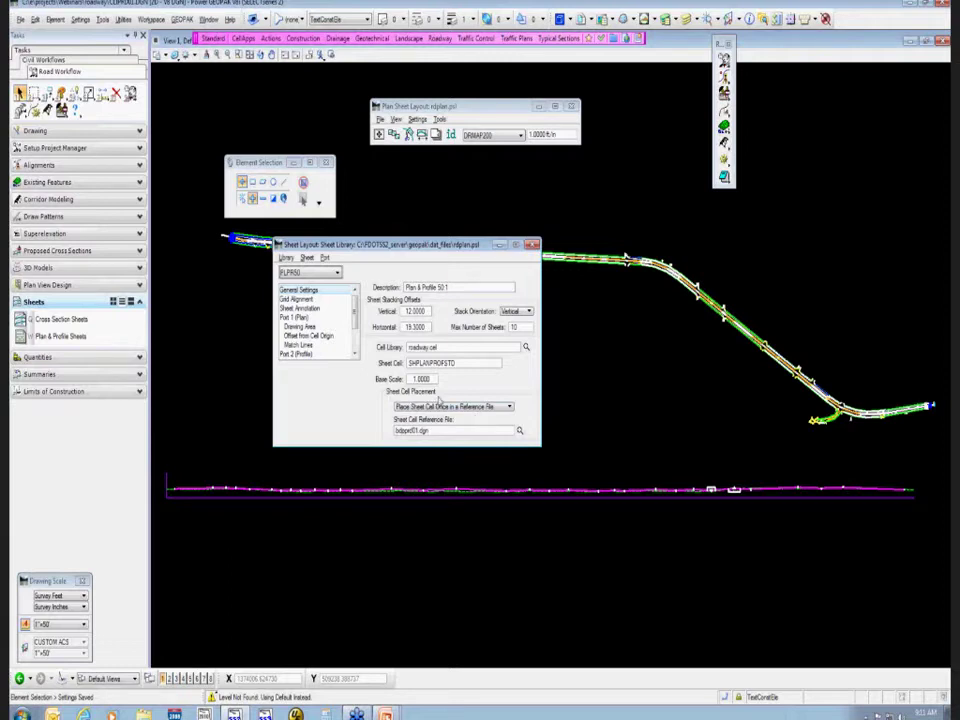
{"action": "left_click", "coordinate": [462, 406]}
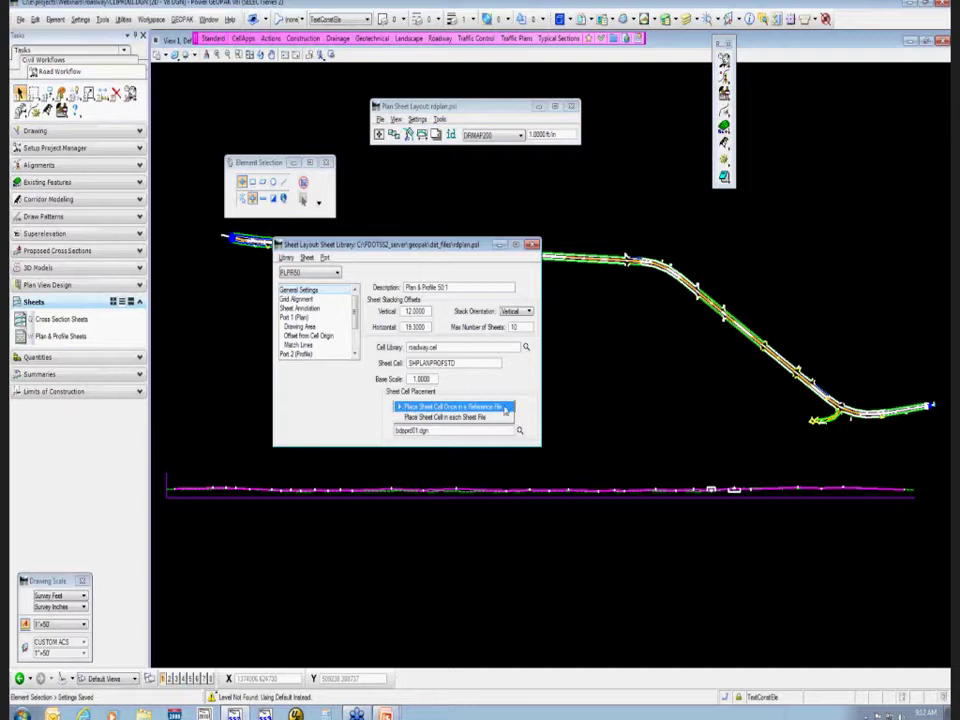
{"action": "left_click", "coordinate": [511, 410]}
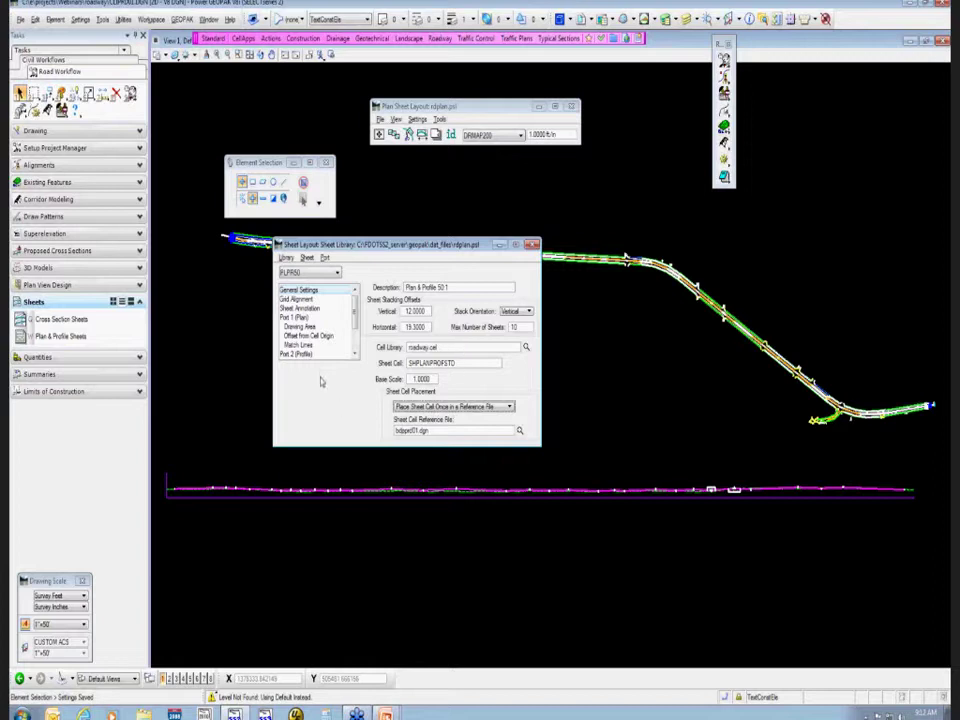
Step: Examine the horizontal and vertical grid alignment settings of the PLPR50 sheet
{"action": "left_click", "coordinate": [315, 300]}
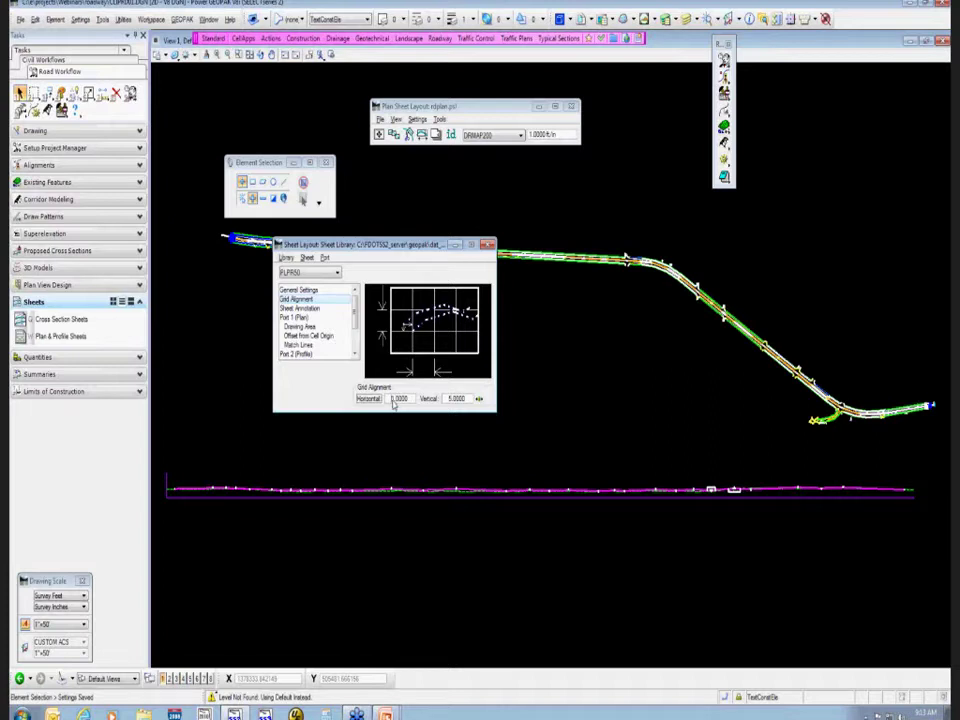
{"action": "left_click_drag", "start_coordinate": [395, 402], "coordinate": [410, 403]}
{"action": "left_click", "coordinate": [446, 399]}
{"action": "key", "text": "Delete"}
{"action": "type", "text": "6"}
{"action": "left_click", "coordinate": [425, 400]}
{"action": "left_click", "coordinate": [299, 274]}
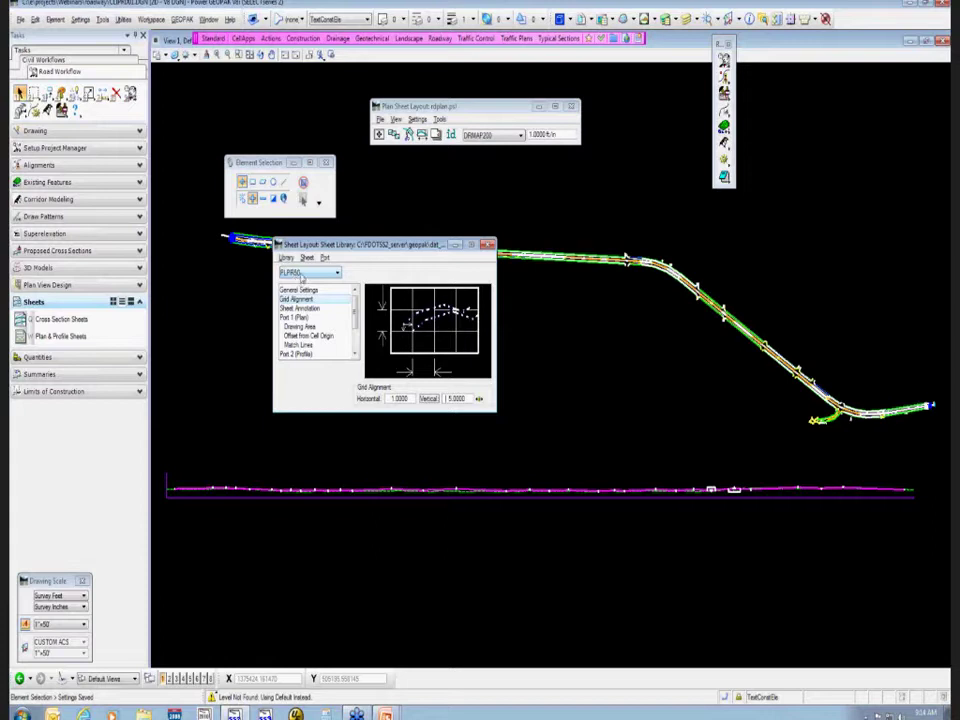
{"action": "left_click", "coordinate": [455, 399]}
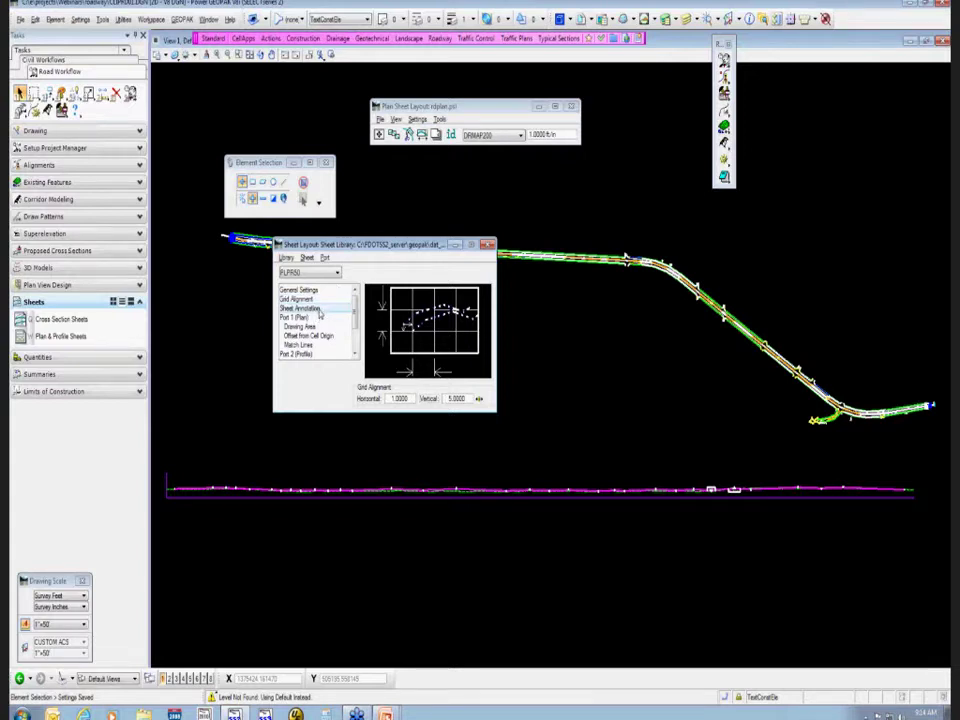
Step: Examine the symbology and cell origin offsets of the sheet title, sheet number and project number annotations
{"action": "left_click", "coordinate": [302, 308]}
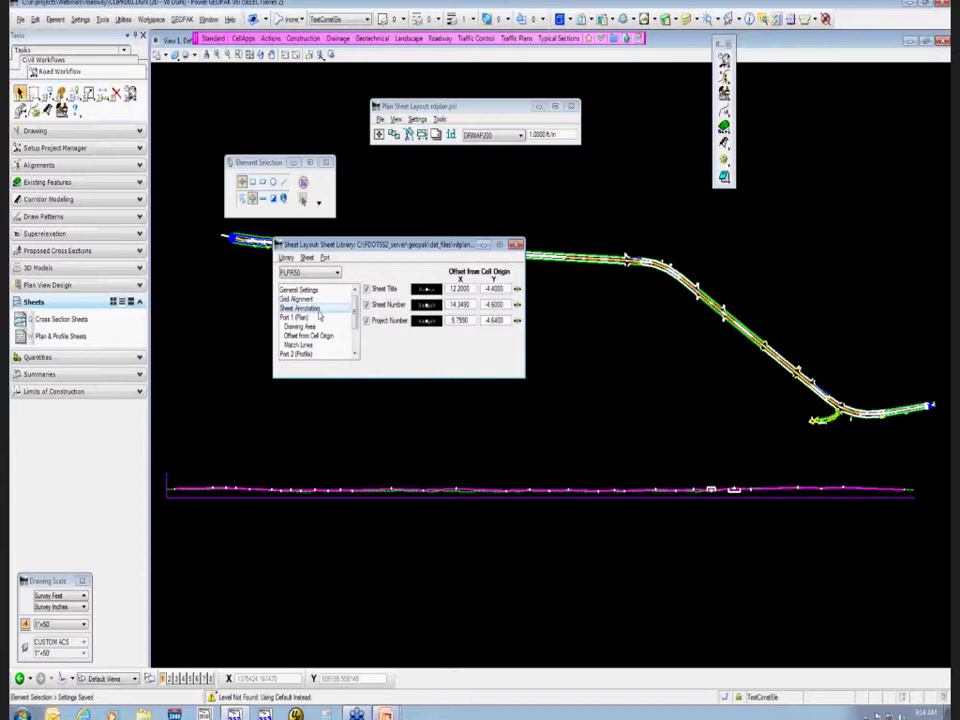
{"action": "mouse_move", "coordinate": [423, 290]}
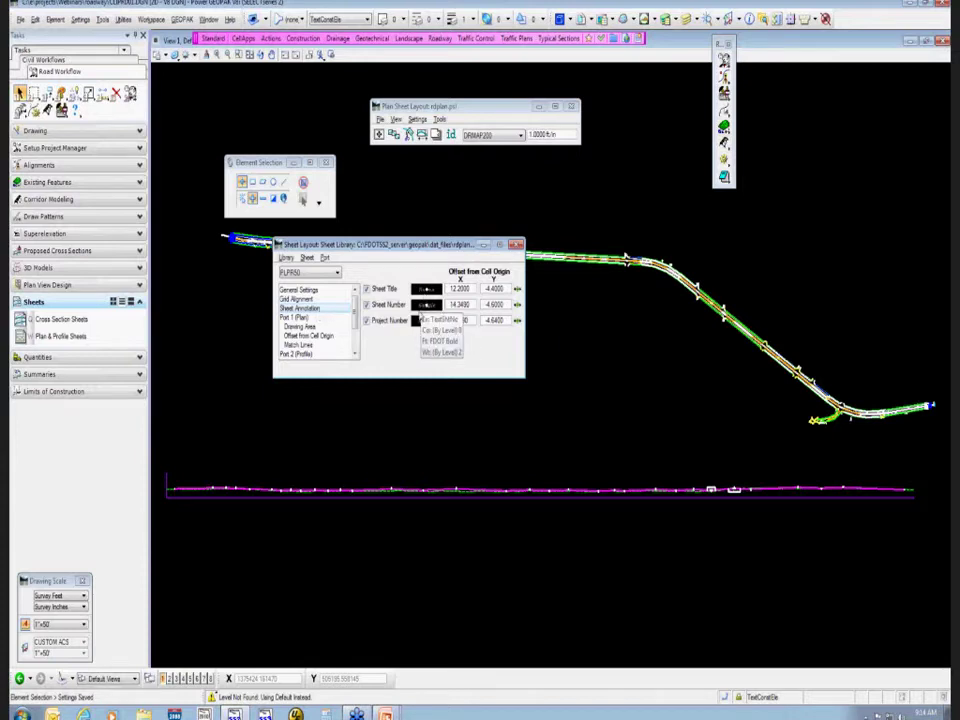
{"action": "mouse_move", "coordinate": [418, 322]}
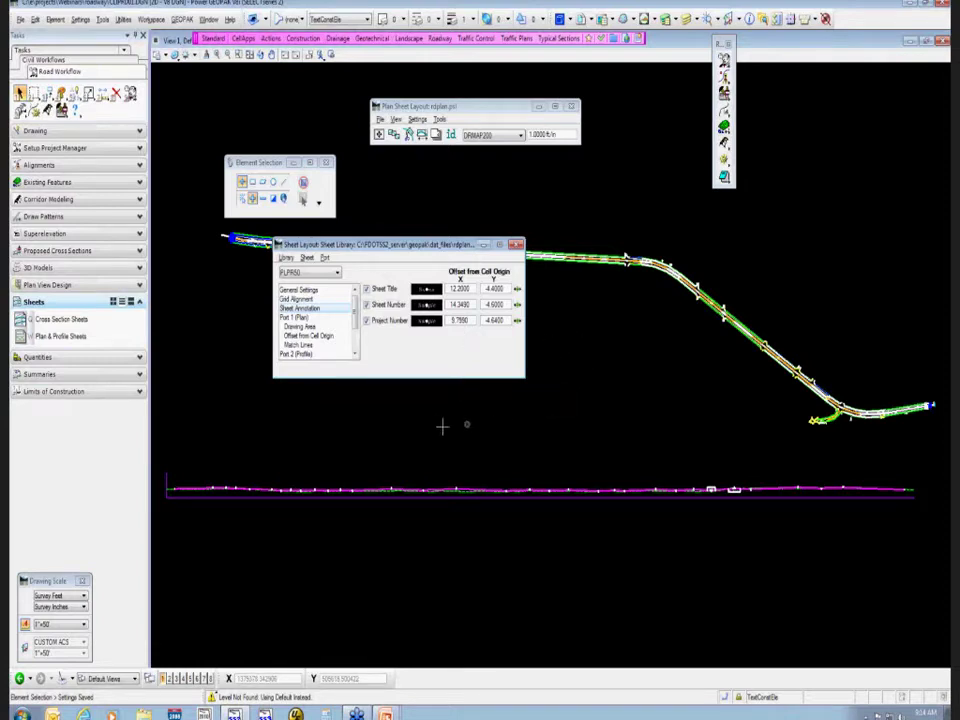
{"action": "left_click", "coordinate": [426, 289]}
{"action": "left_click", "coordinate": [440, 336]}
Step: Examine the plan port's type and clipping shape options, along with its drawing area and offset from the cell origin
{"action": "left_click", "coordinate": [318, 318]}
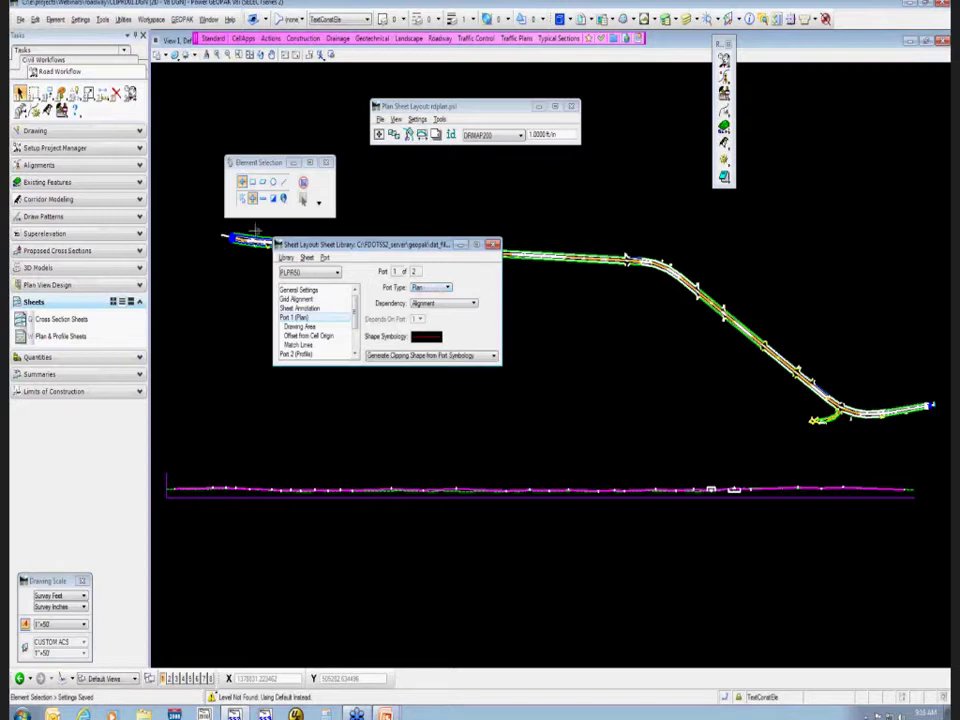
{"action": "left_click", "coordinate": [440, 289]}
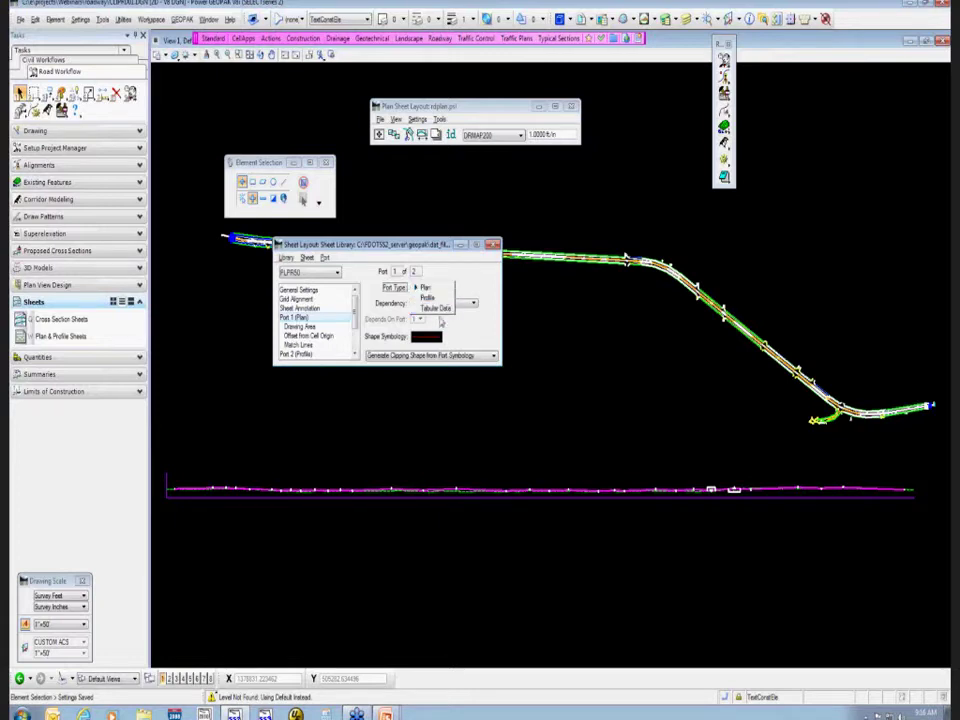
{"action": "left_click", "coordinate": [428, 287]}
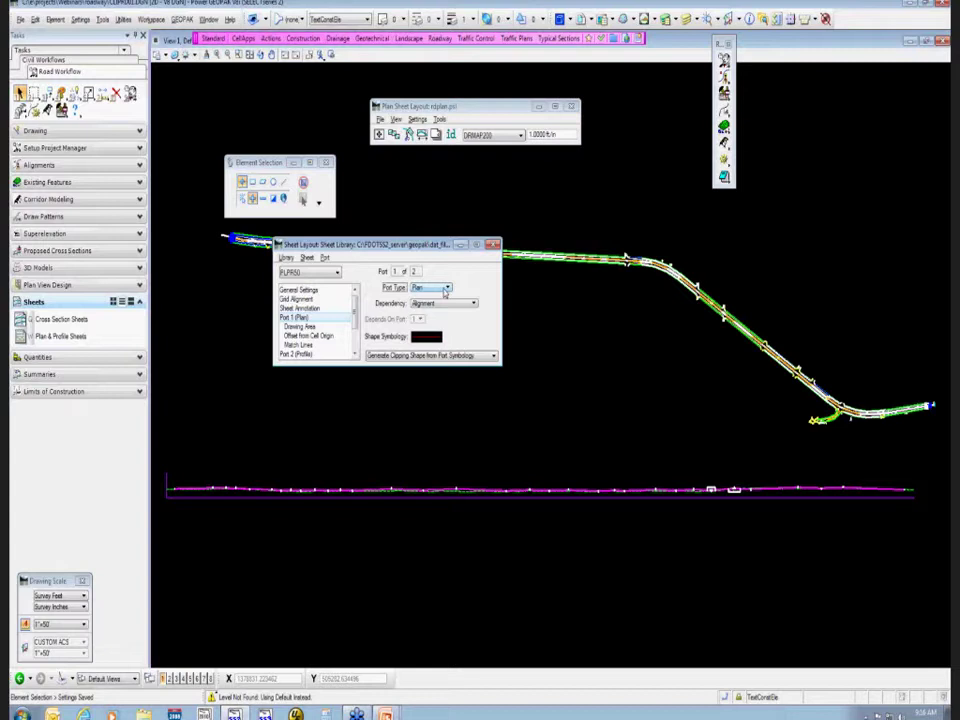
{"action": "key", "text": "Tab"}
{"action": "left_click", "coordinate": [430, 355]}
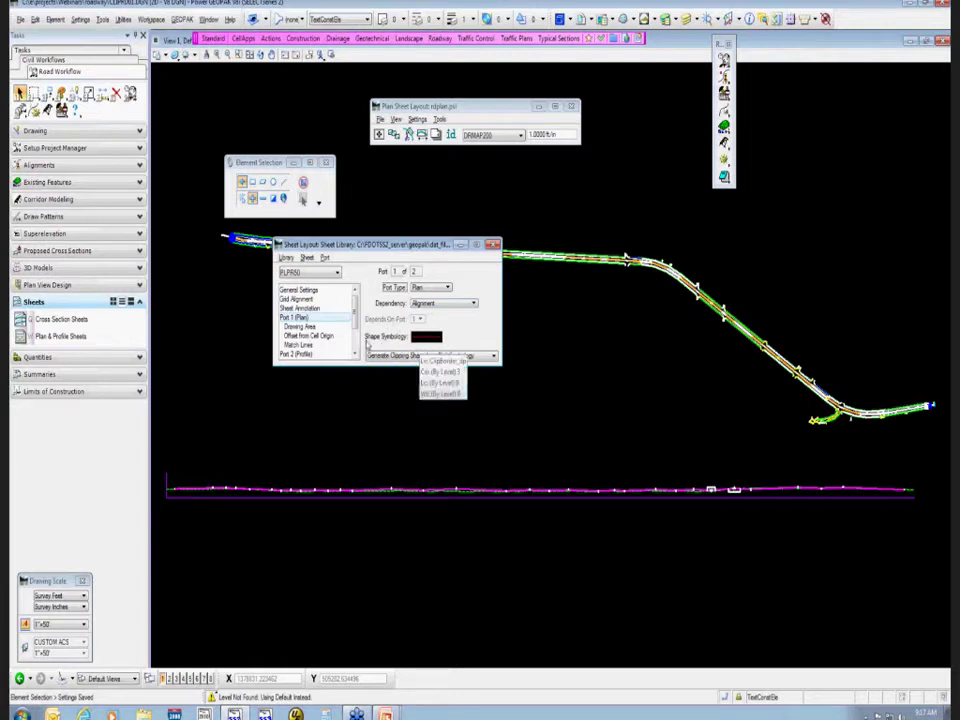
{"action": "left_click", "coordinate": [430, 366]}
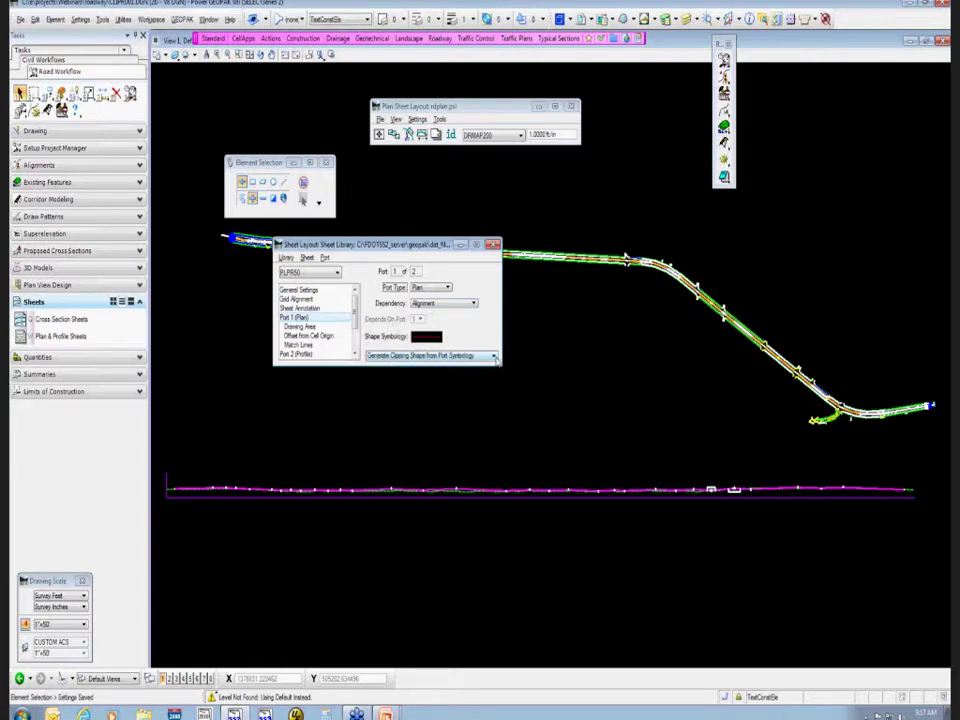
{"action": "left_click", "coordinate": [495, 357]}
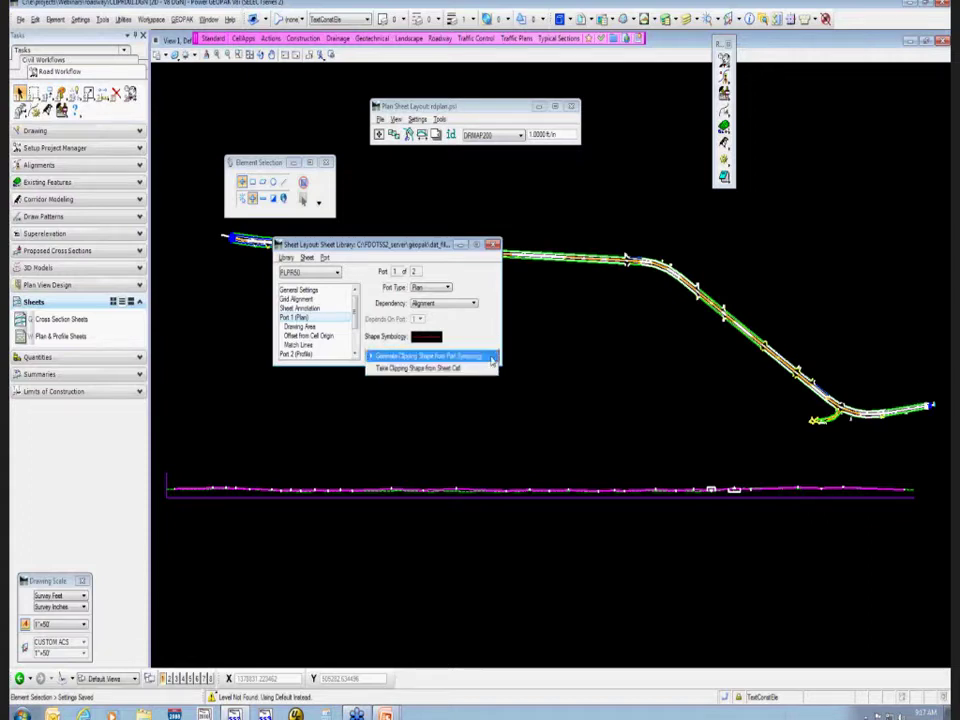
{"action": "left_click", "coordinate": [490, 357]}
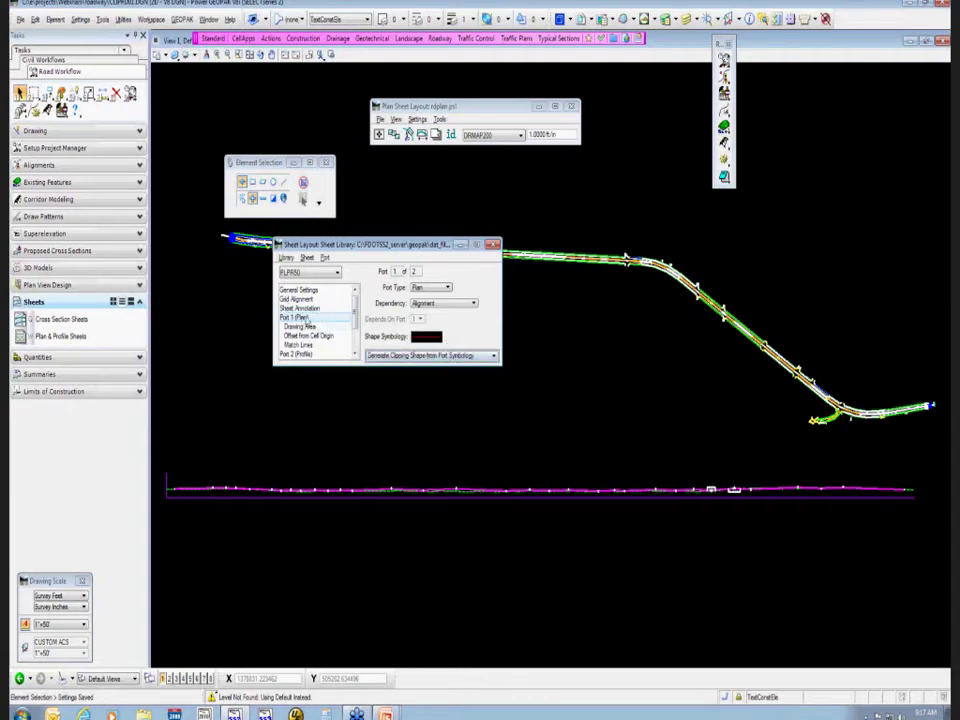
{"action": "left_click", "coordinate": [315, 329]}
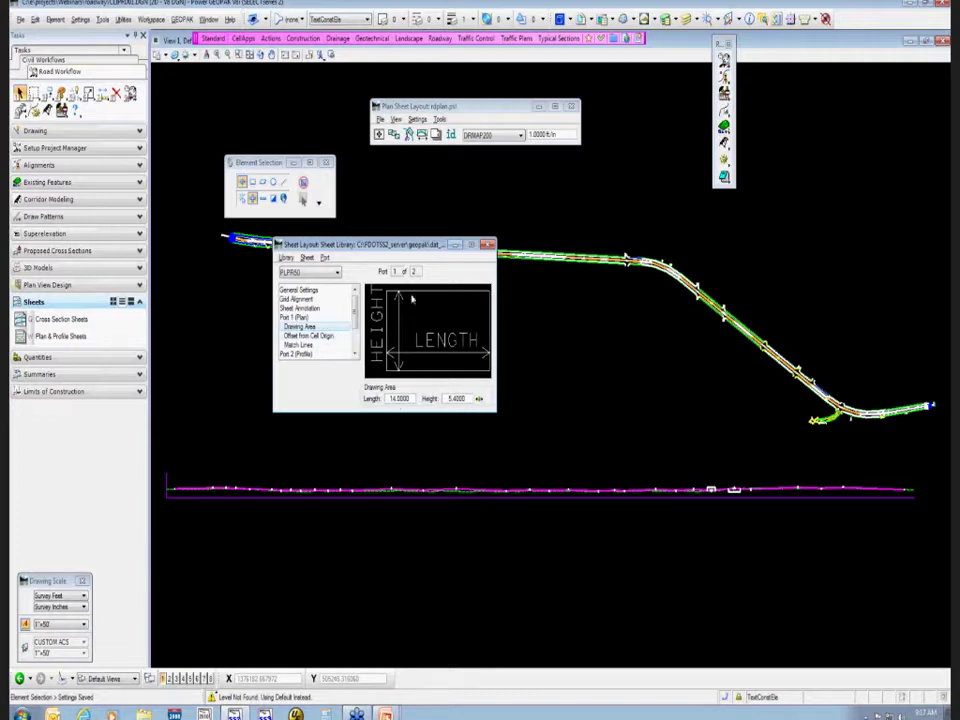
{"action": "left_click", "coordinate": [311, 336]}
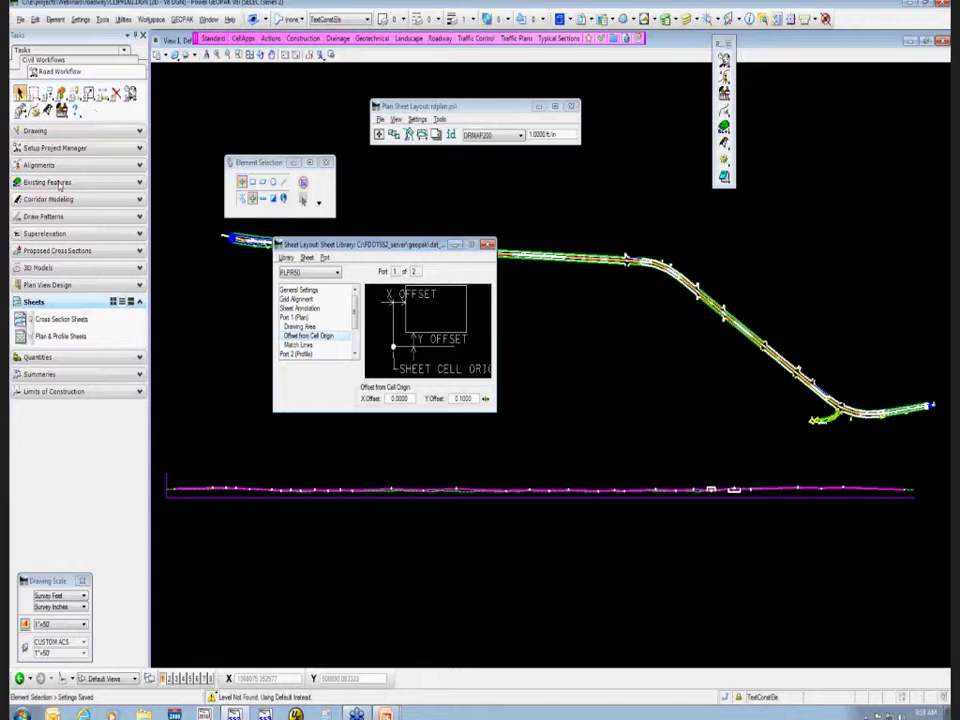
Step: Start placing an active cell named shplan with the X and Y scale set to 50
{"action": "left_click", "coordinate": [40, 128]}
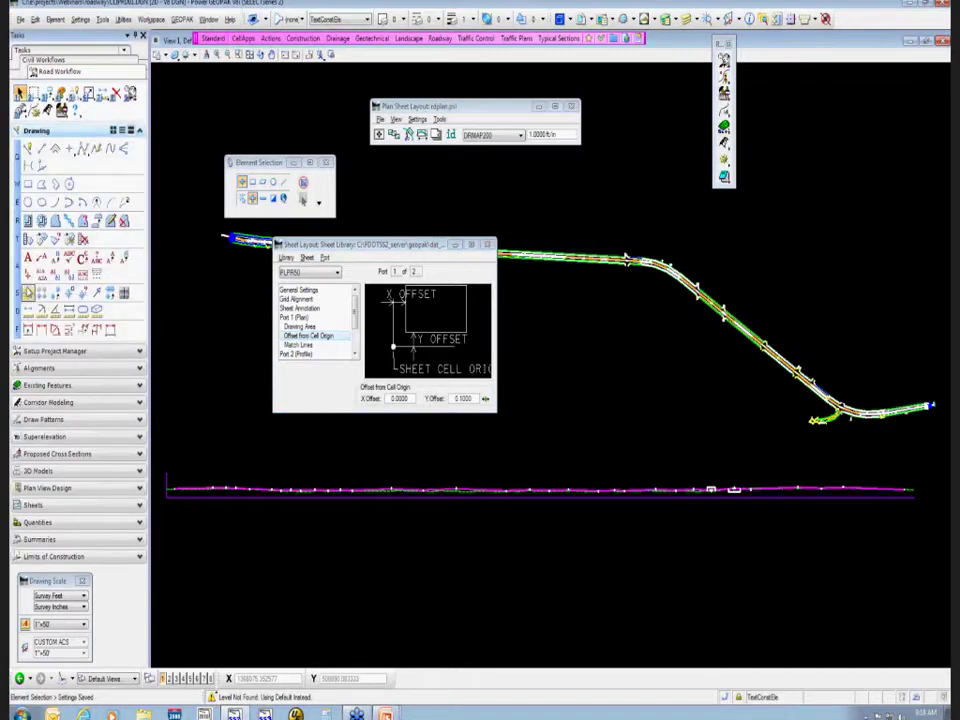
{"action": "left_click", "coordinate": [22, 221]}
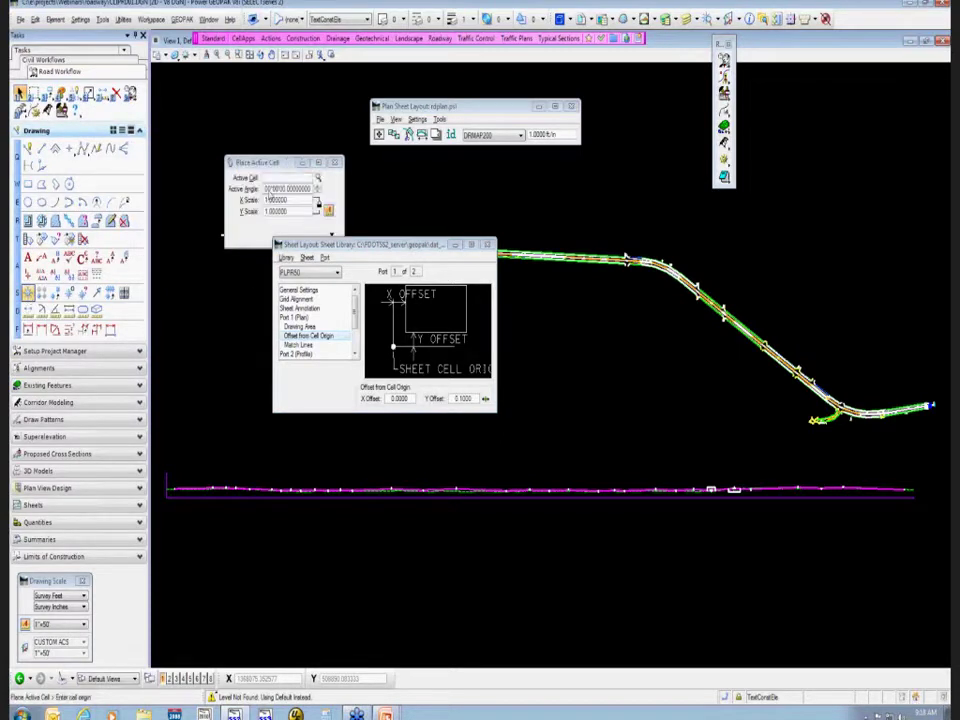
{"action": "left_click", "coordinate": [276, 178]}
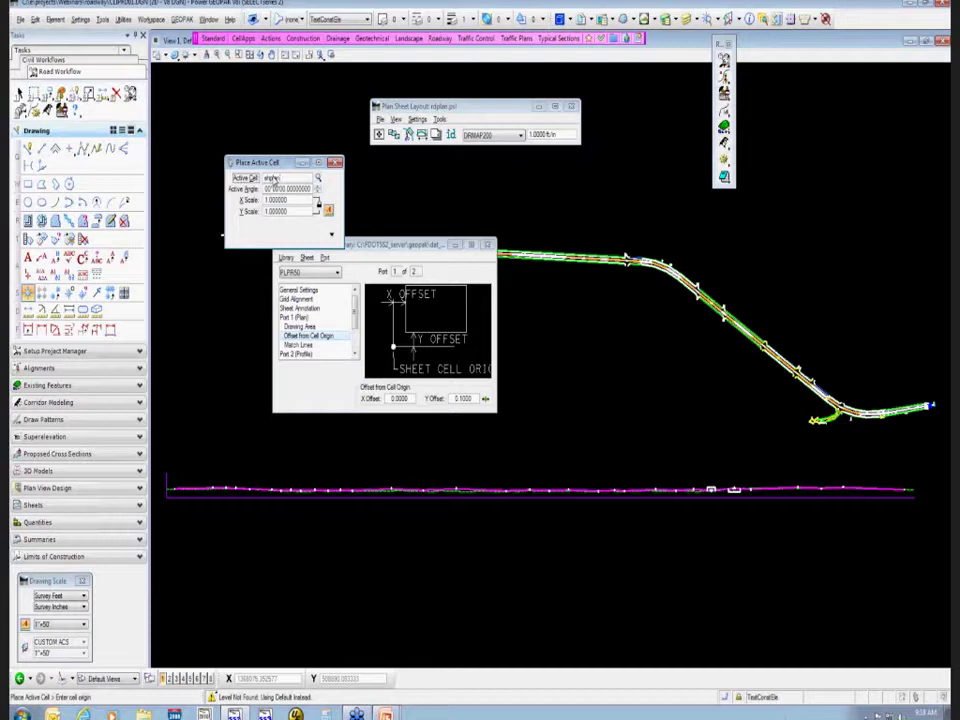
{"action": "key", "text": "Return"}
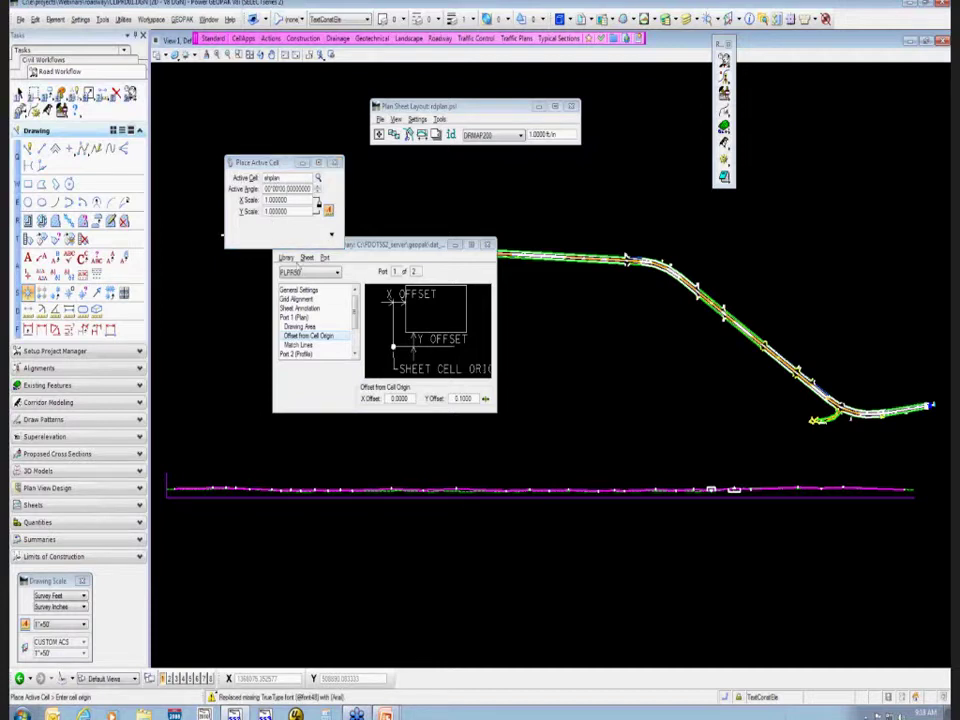
{"action": "left_click", "coordinate": [291, 204]}
{"action": "type", "text": "50"}
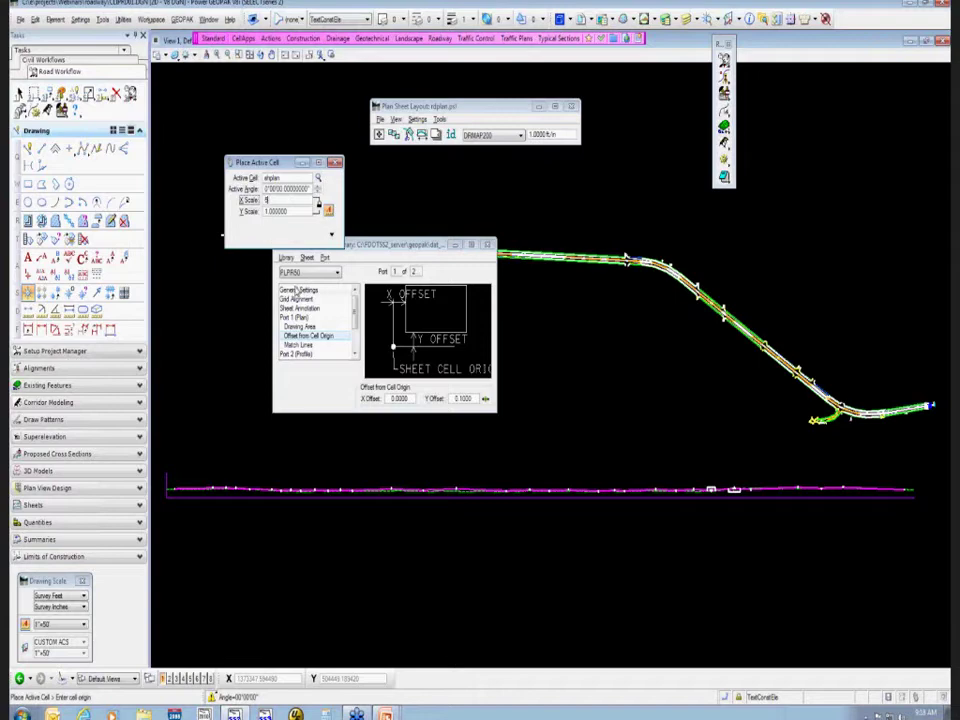
{"action": "key", "text": "Return"}
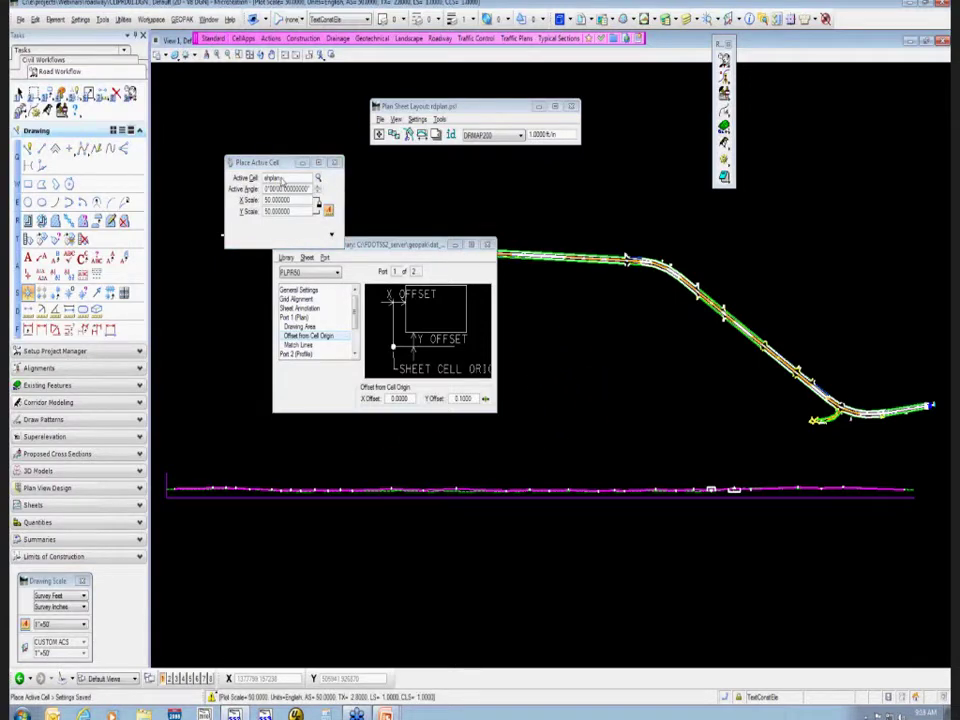
Step: Attach the Roadway.cel cell library and make SHPlanProfStd the active placement cell
{"action": "left_click", "coordinate": [318, 178]}
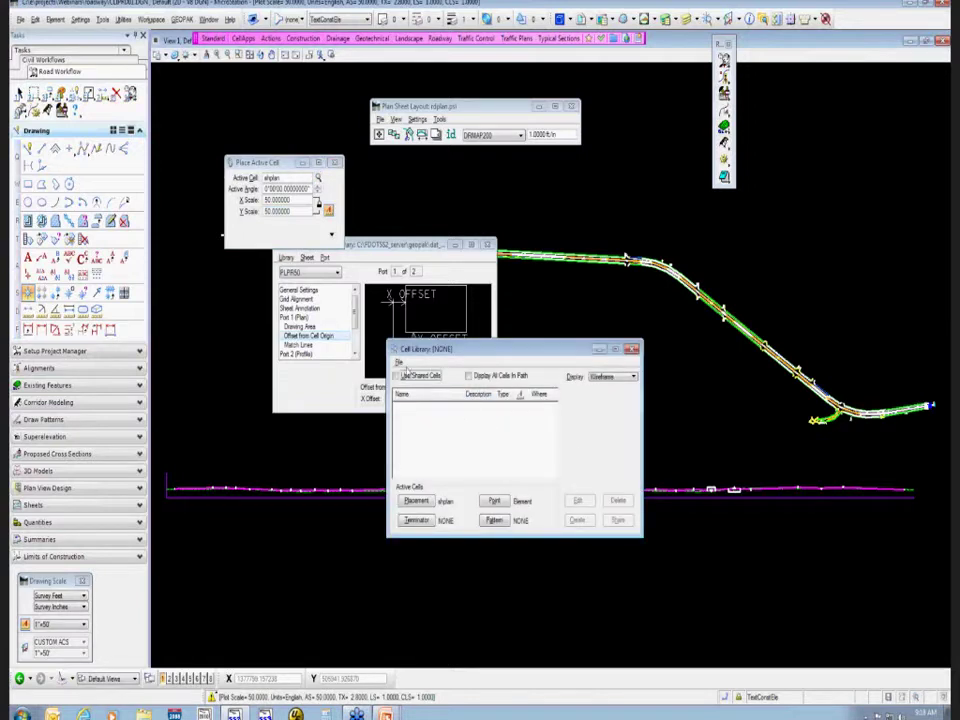
{"action": "left_click", "coordinate": [399, 361]}
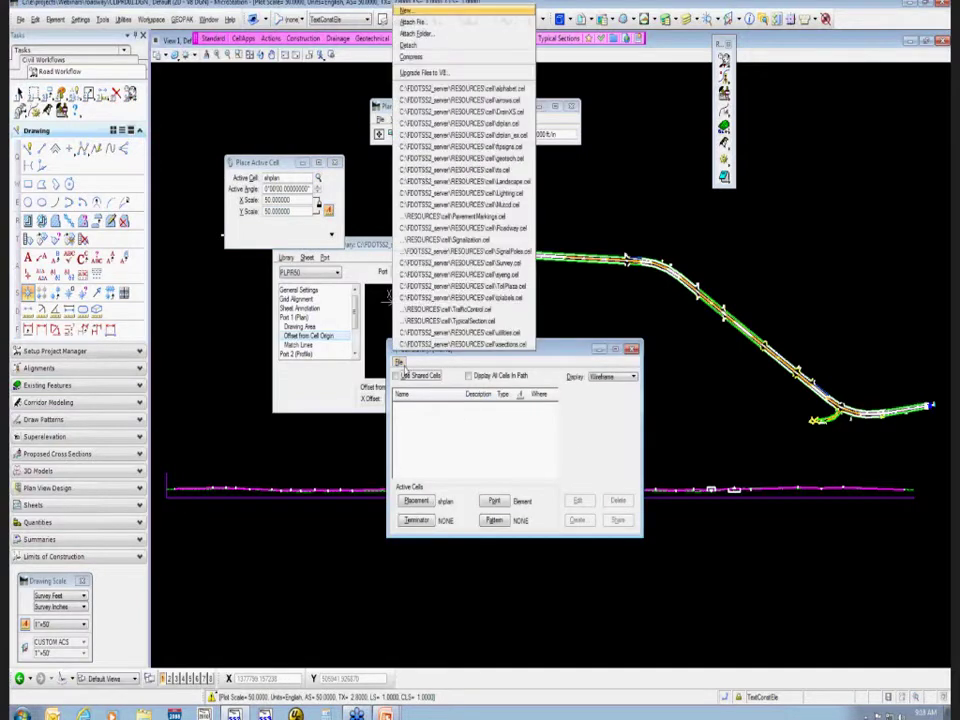
{"action": "left_click", "coordinate": [455, 228]}
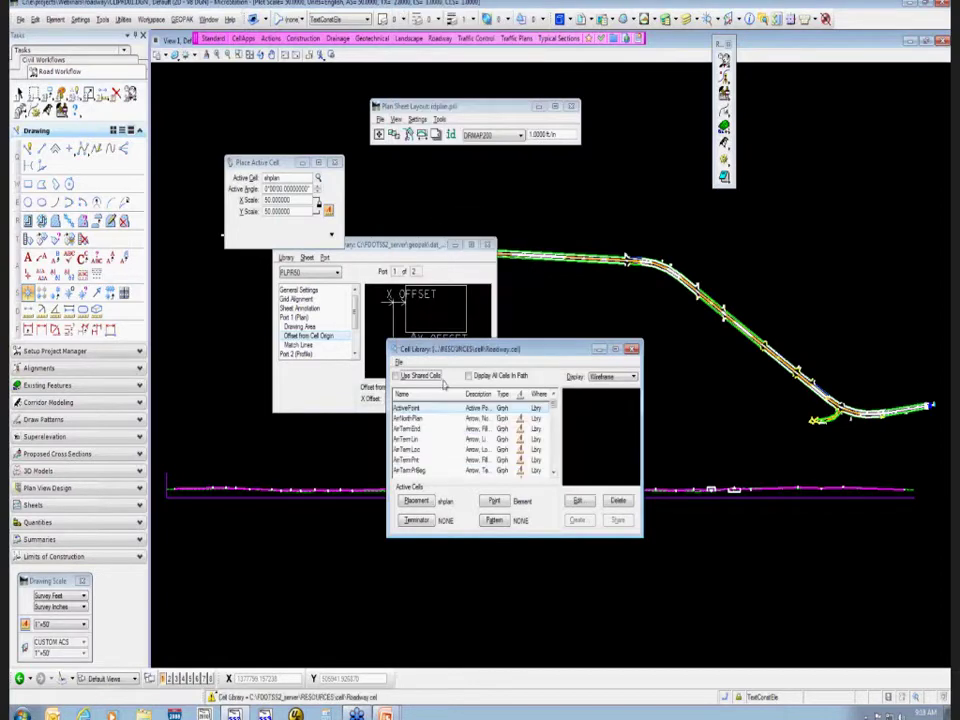
{"action": "left_click", "coordinate": [554, 448]}
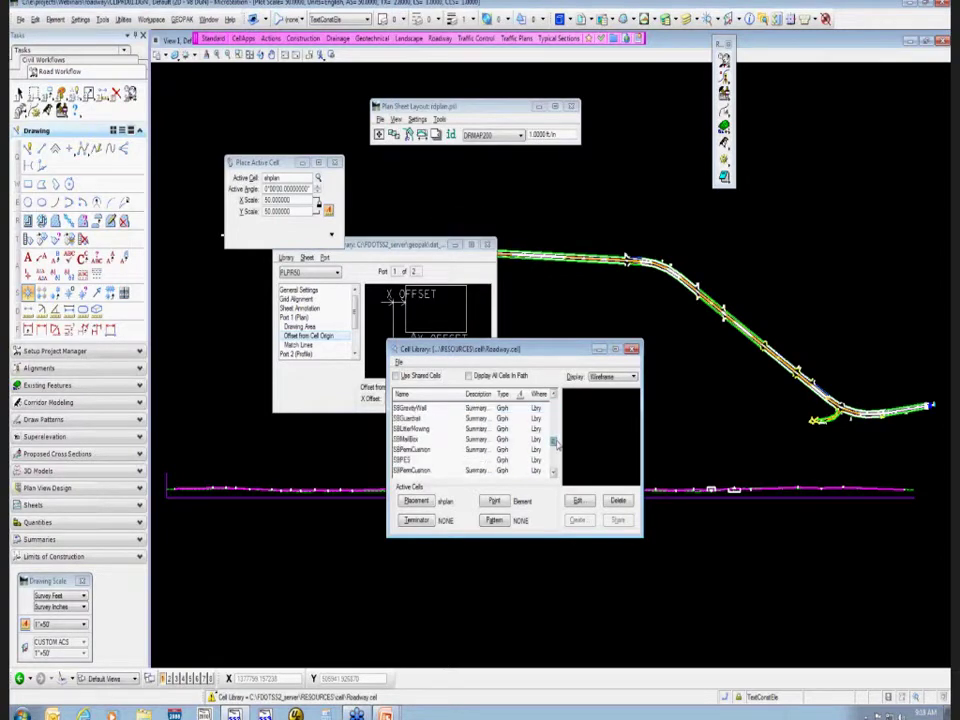
{"action": "left_click_drag", "start_coordinate": [554, 448], "coordinate": [554, 454]}
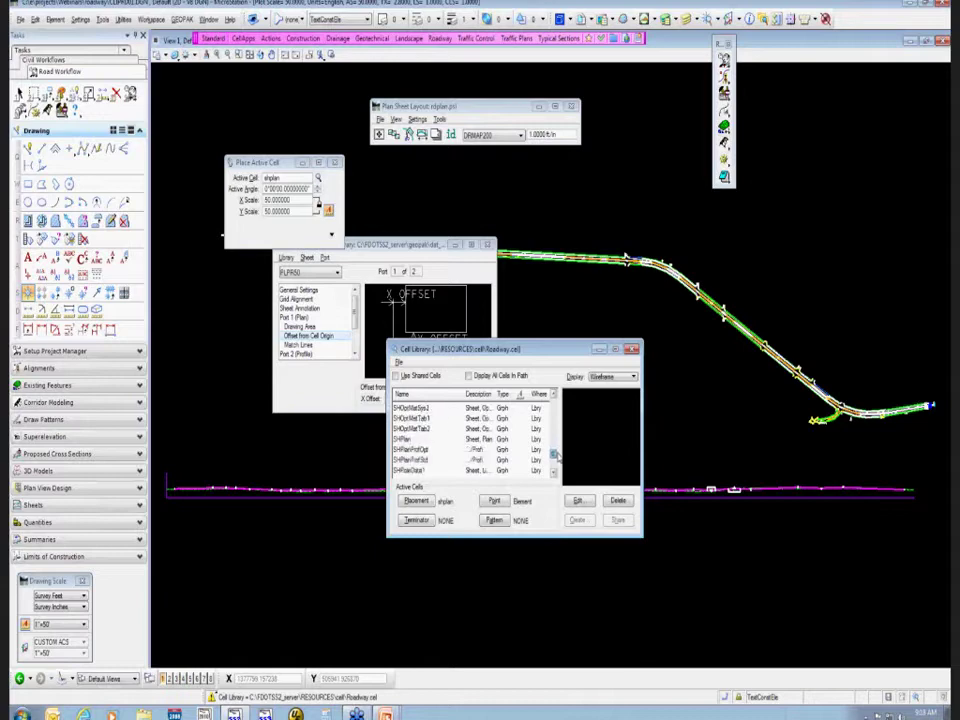
{"action": "left_click", "coordinate": [439, 460]}
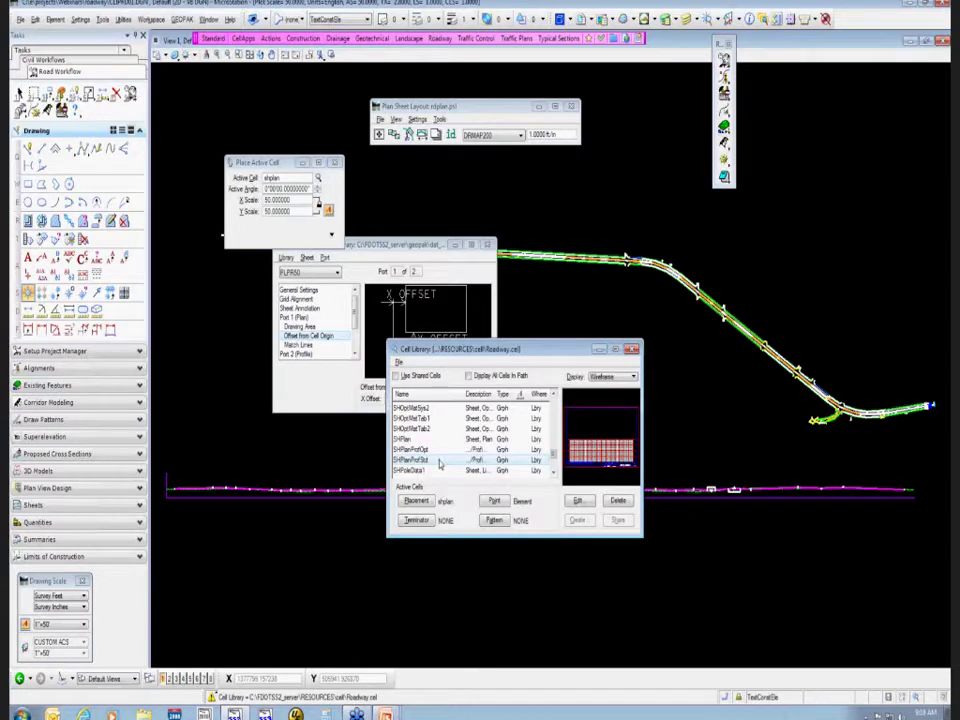
{"action": "double_click", "coordinate": [439, 460]}
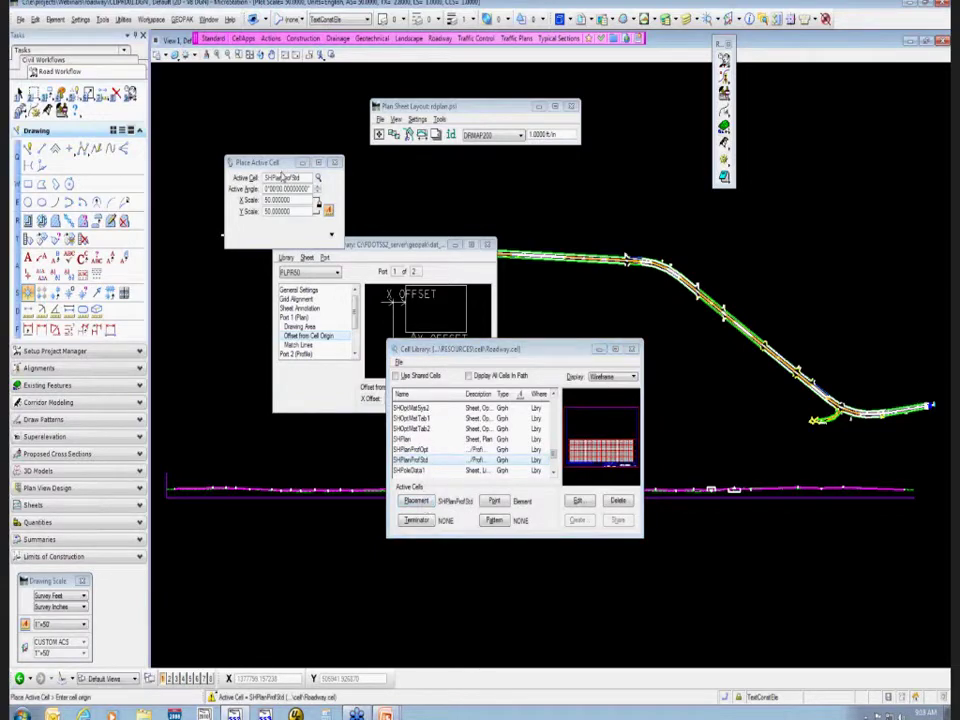
Step: Place the SHPlanProfStd sheet cell in the empty area between the roadway plan and the profile, and close the cell library
{"action": "left_click", "coordinate": [672, 417]}
{"action": "key", "text": "Escape"}
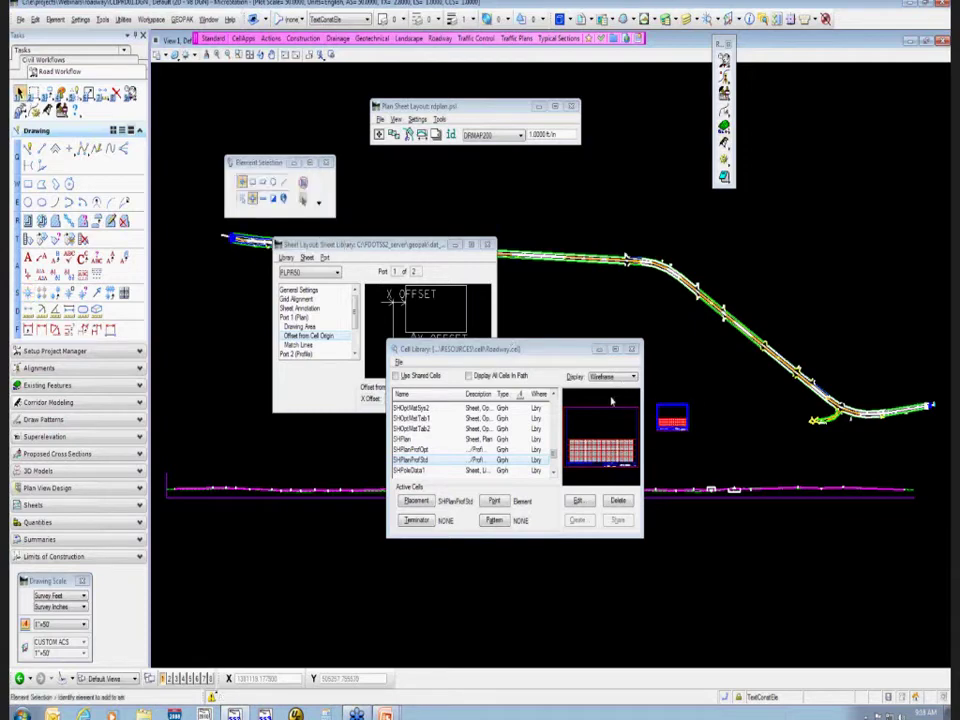
{"action": "left_click", "coordinate": [632, 349]}
Step: Examine the placed sheet cell's origin alongside the plan port's cell origin offset and match line settings
{"action": "scroll", "coordinate": [686, 425], "scroll_direction": "up", "scroll_amount": 5}
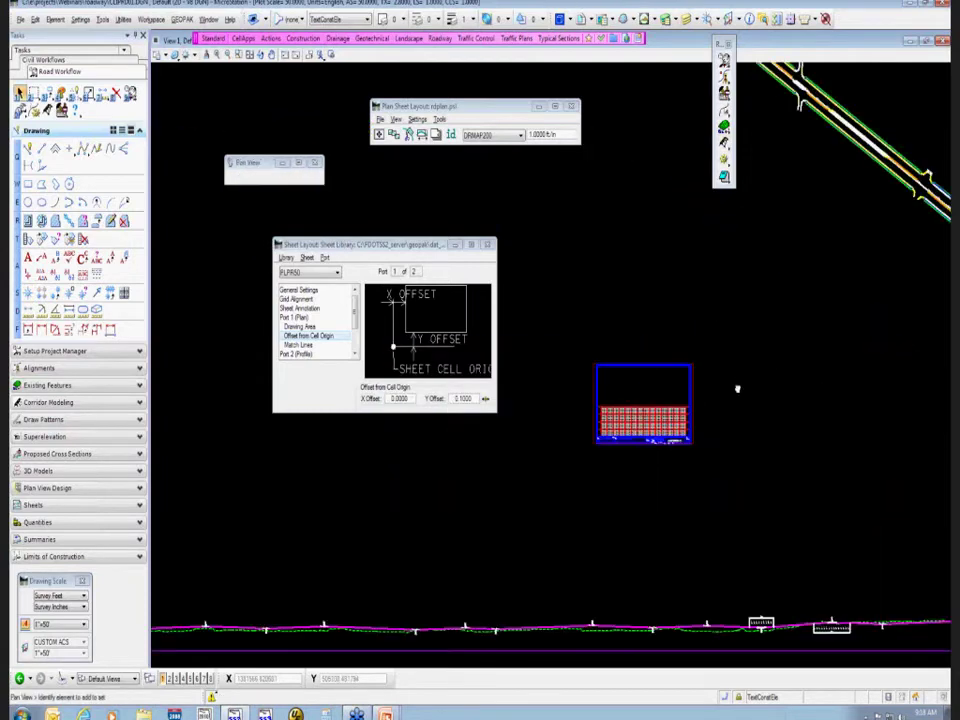
{"action": "middle_click_drag", "start_coordinate": [737, 389], "coordinate": [677, 403]}
{"action": "scroll", "coordinate": [575, 410], "scroll_direction": "up", "scroll_amount": 3}
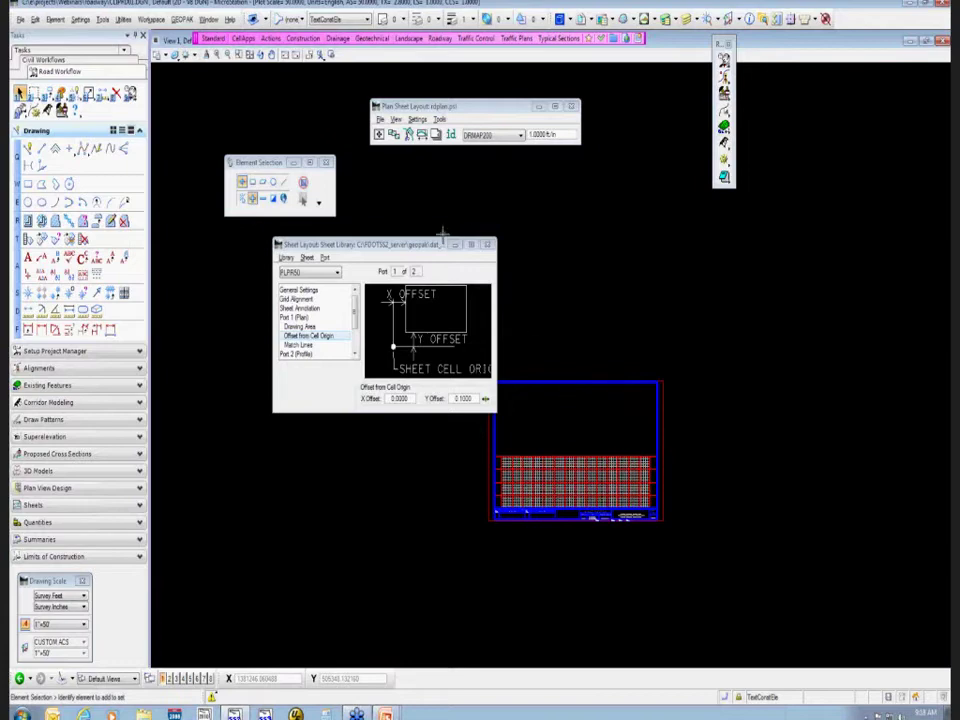
{"action": "left_click_drag", "start_coordinate": [440, 244], "coordinate": [548, 182]}
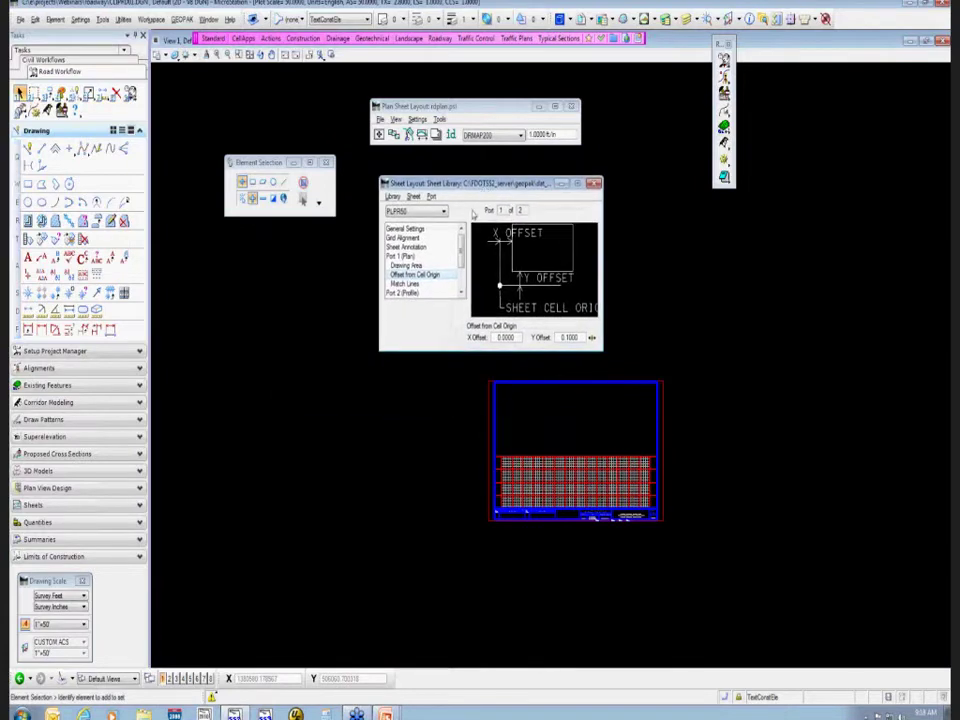
{"action": "left_click", "coordinate": [580, 445]}
{"action": "left_click_drag", "start_coordinate": [580, 445], "coordinate": [497, 416]}
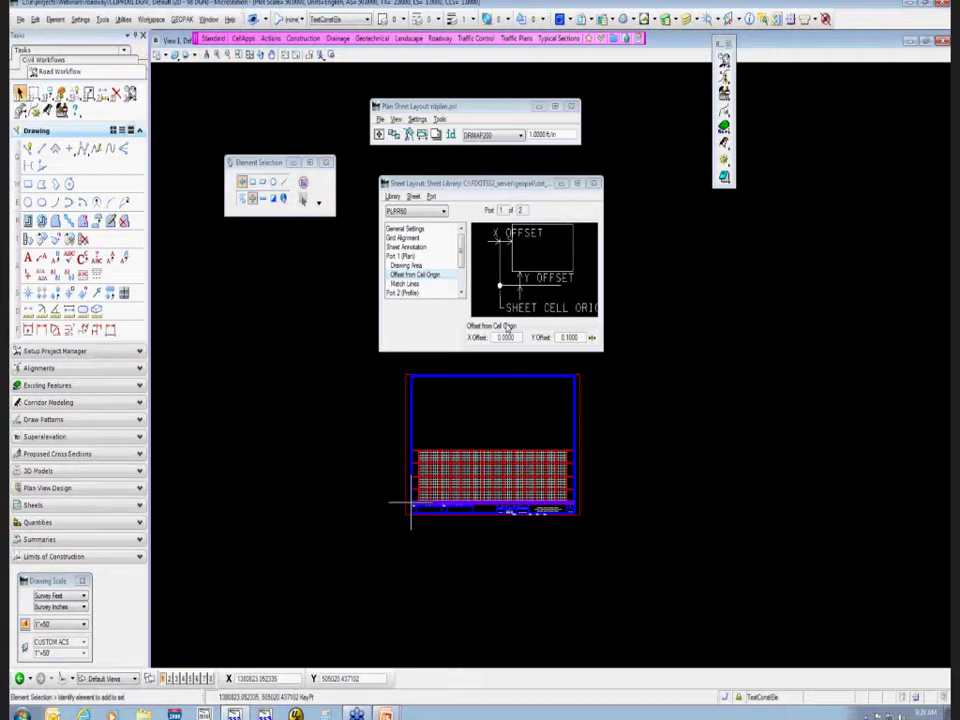
{"action": "key", "text": "Down"}
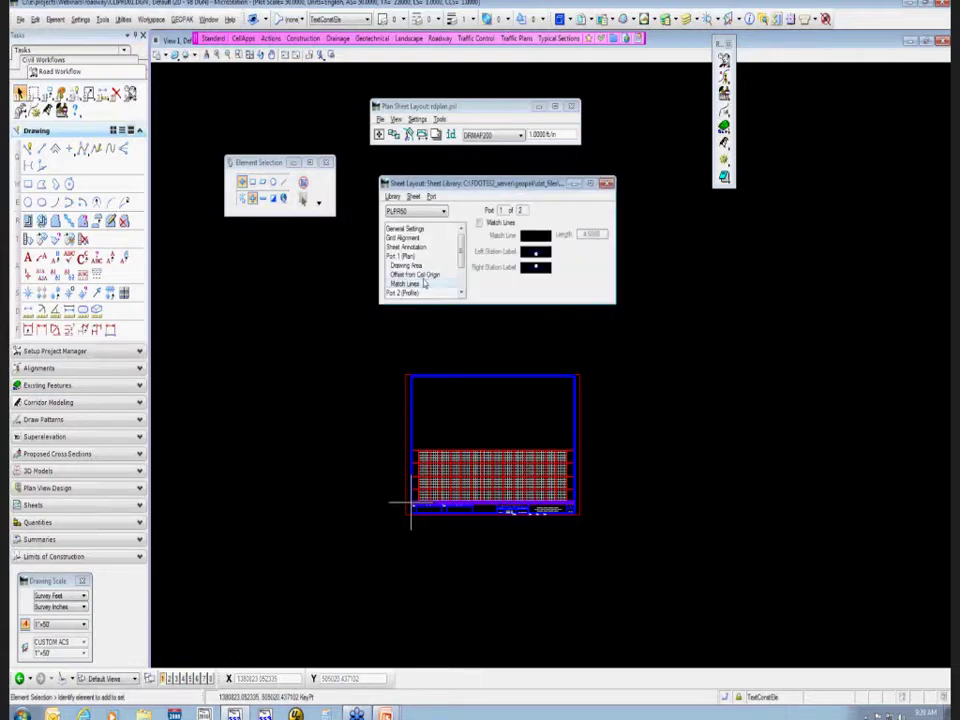
{"action": "key", "text": "Up"}
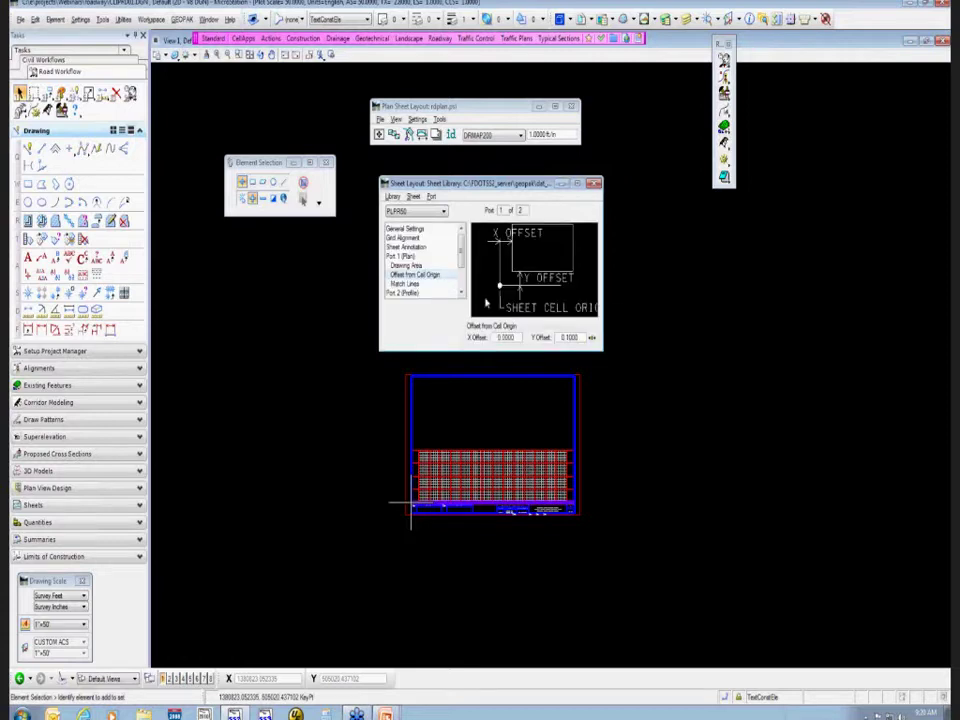
Step: Examine the profile port's settings, including its drawing area and offset from the cell origin
{"action": "left_click", "coordinate": [431, 293]}
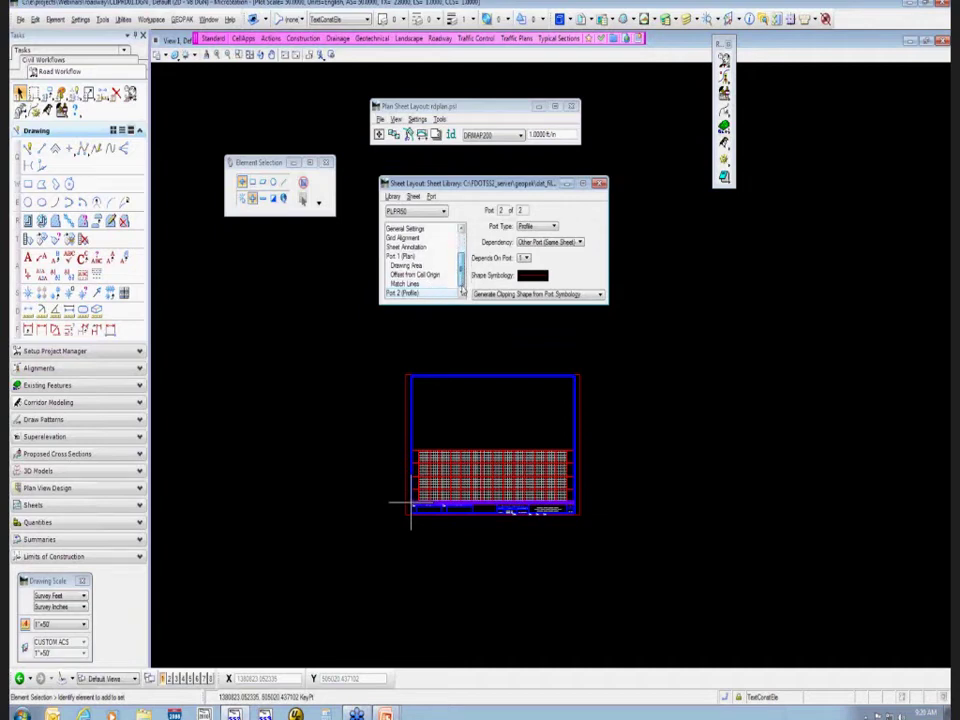
{"action": "scroll", "coordinate": [440, 262], "scroll_direction": "down", "scroll_amount": 2}
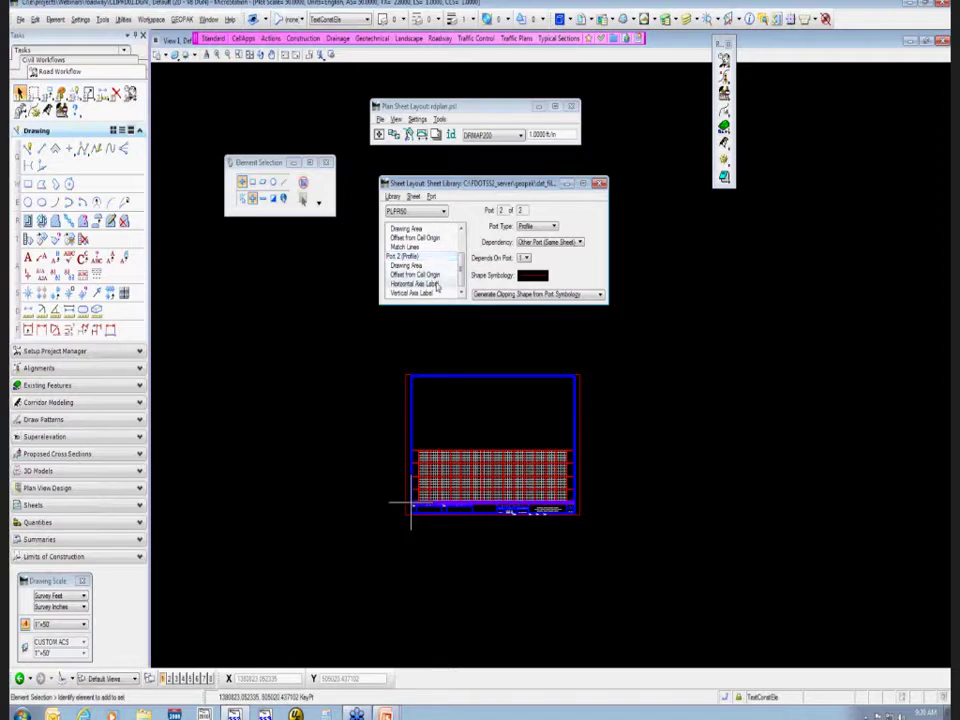
{"action": "left_click", "coordinate": [425, 265]}
{"action": "left_click", "coordinate": [433, 273]}
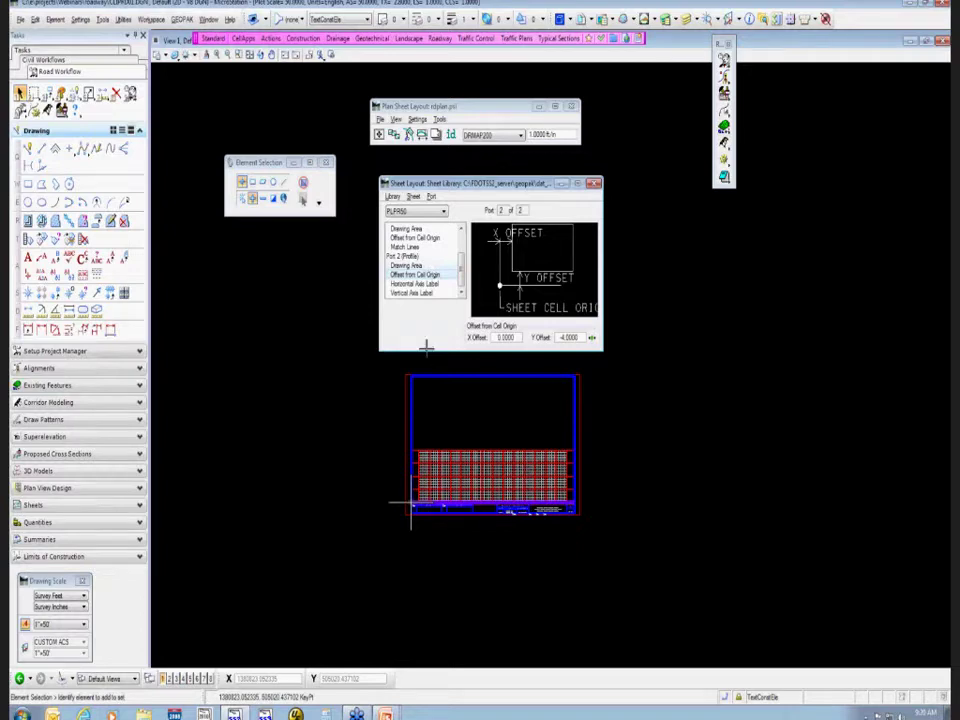
{"action": "left_click", "coordinate": [412, 505]}
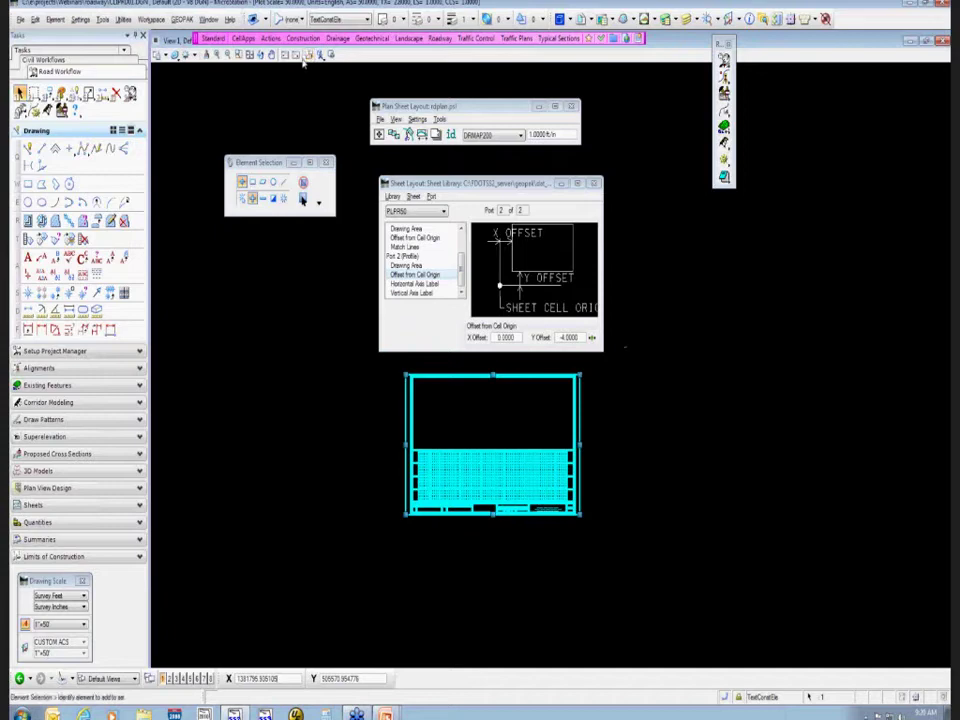
{"action": "left_click", "coordinate": [20, 92]}
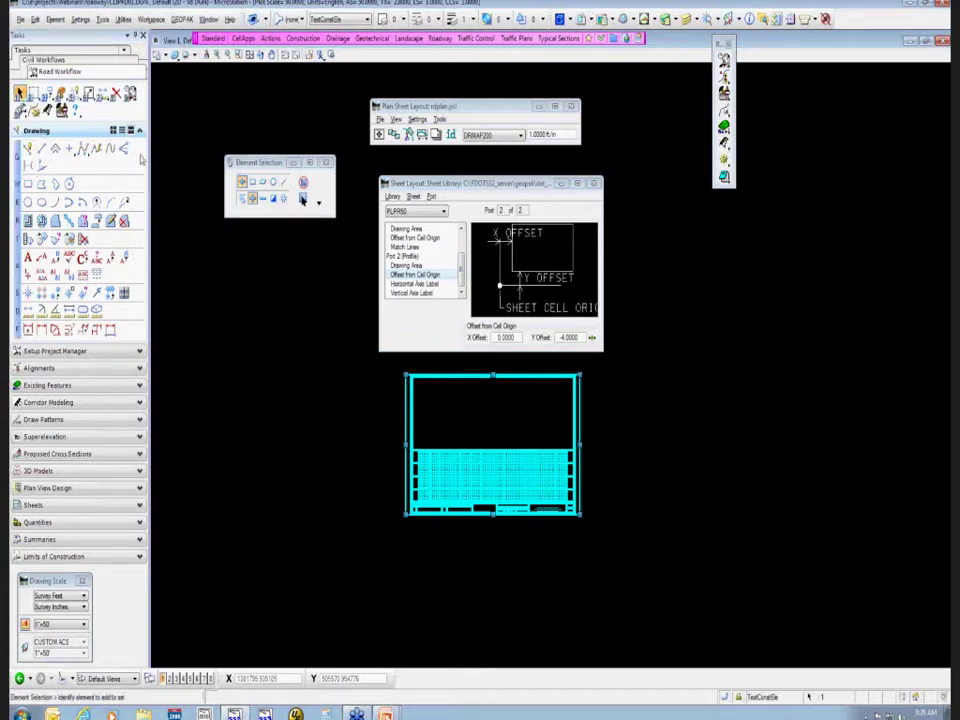
{"action": "left_click", "coordinate": [302, 199]}
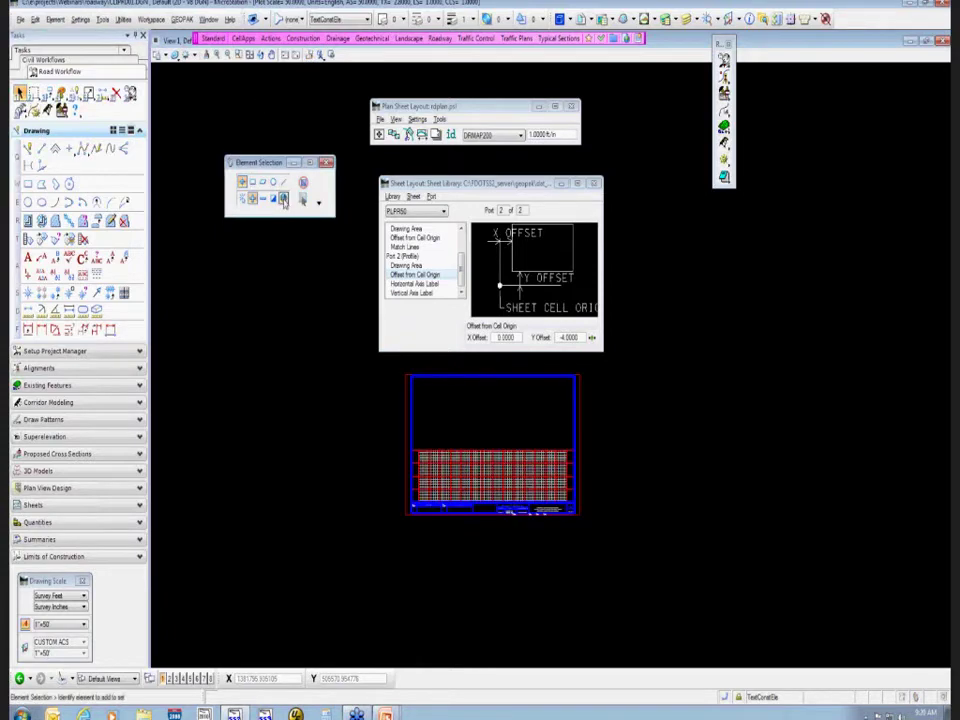
Step: Use an Origin snap to locate the placed sheet cell's origin on the profile grid, and examine that corner up close
{"action": "left_click", "coordinate": [737, 699]}
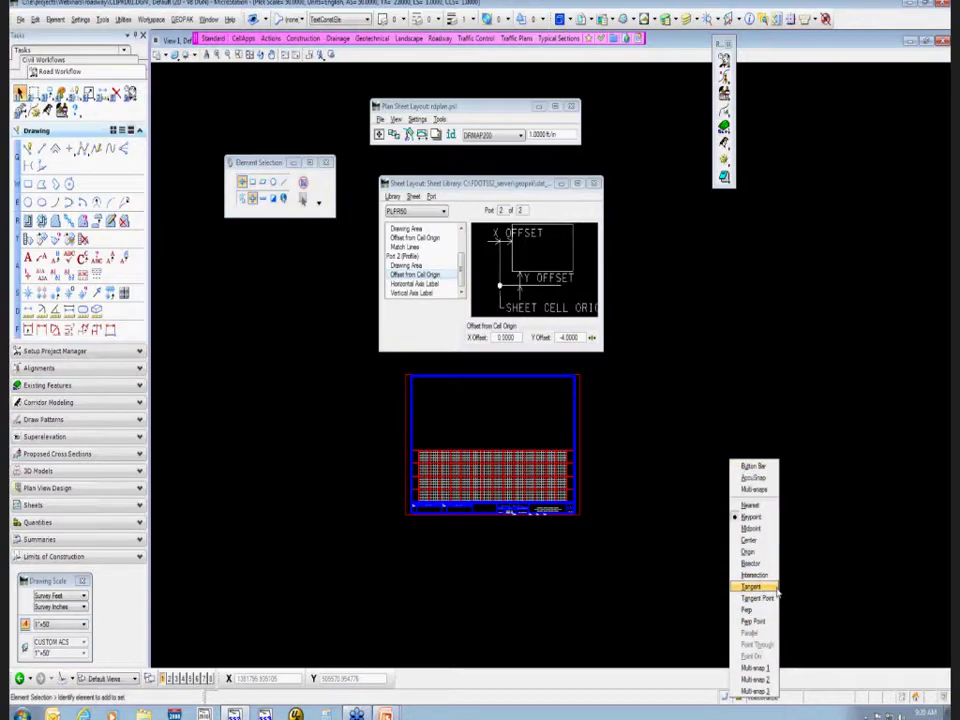
{"action": "left_click", "coordinate": [757, 552]}
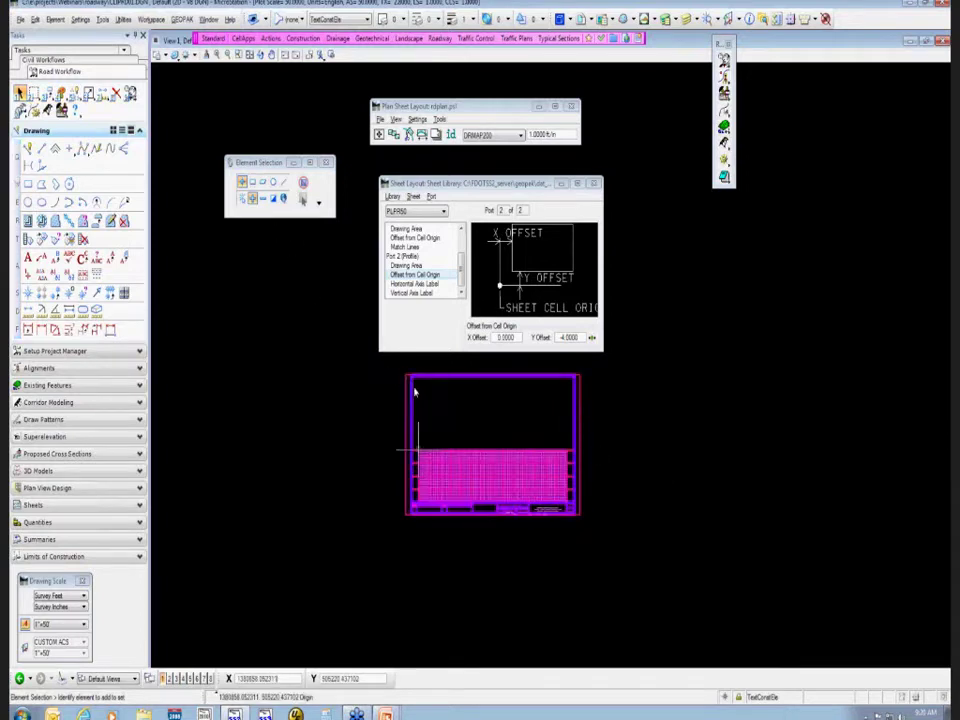
{"action": "left_click", "coordinate": [468, 403]}
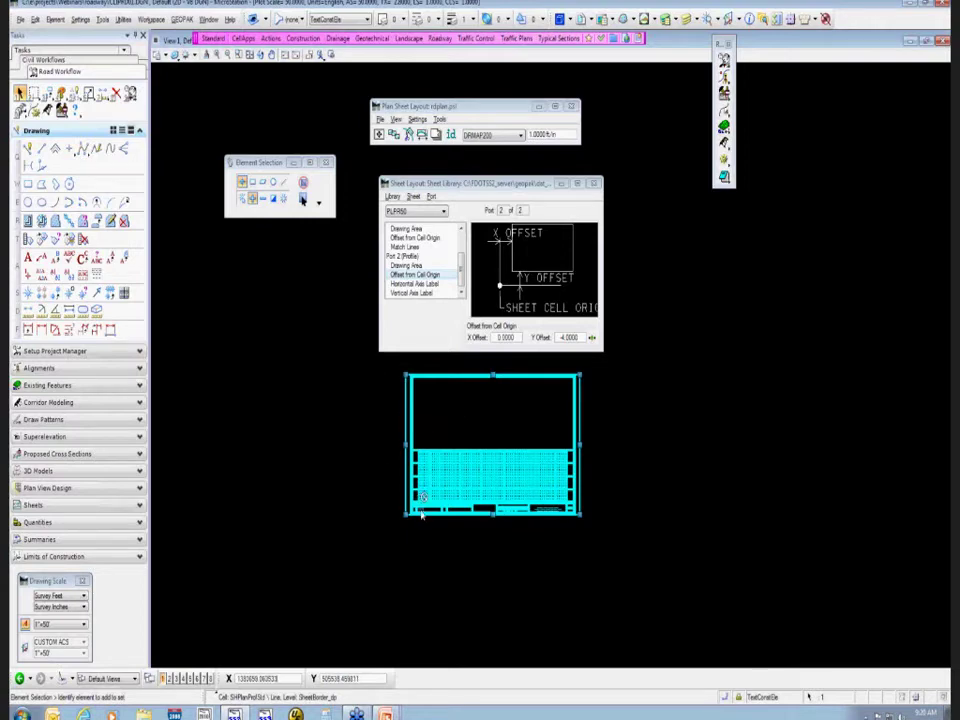
{"action": "scroll", "coordinate": [421, 509], "scroll_direction": "up", "scroll_amount": 2}
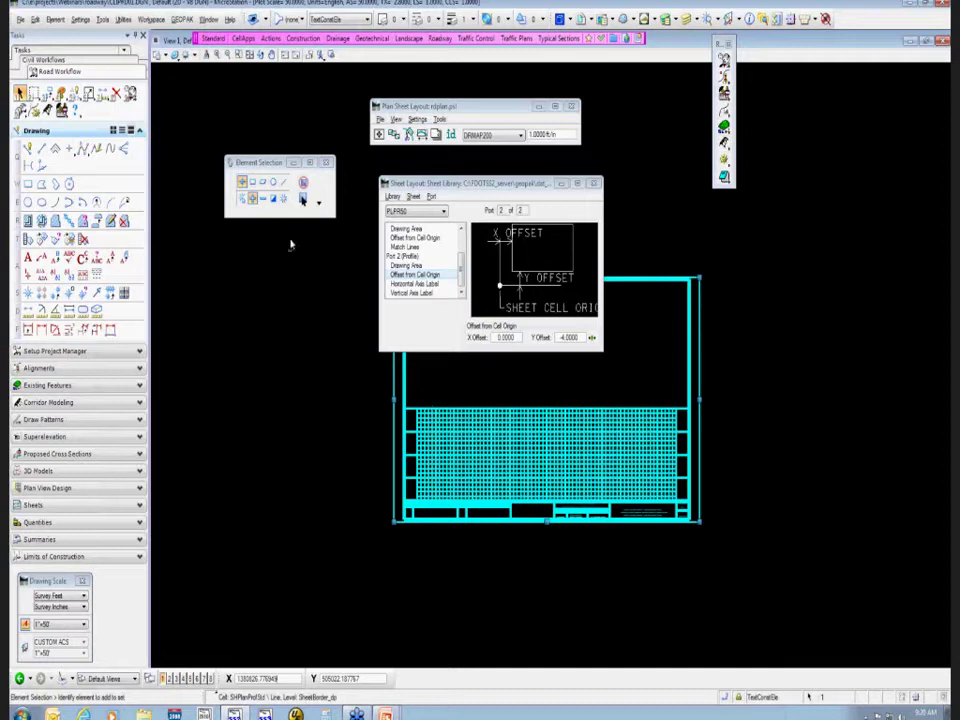
{"action": "left_click", "coordinate": [292, 264]}
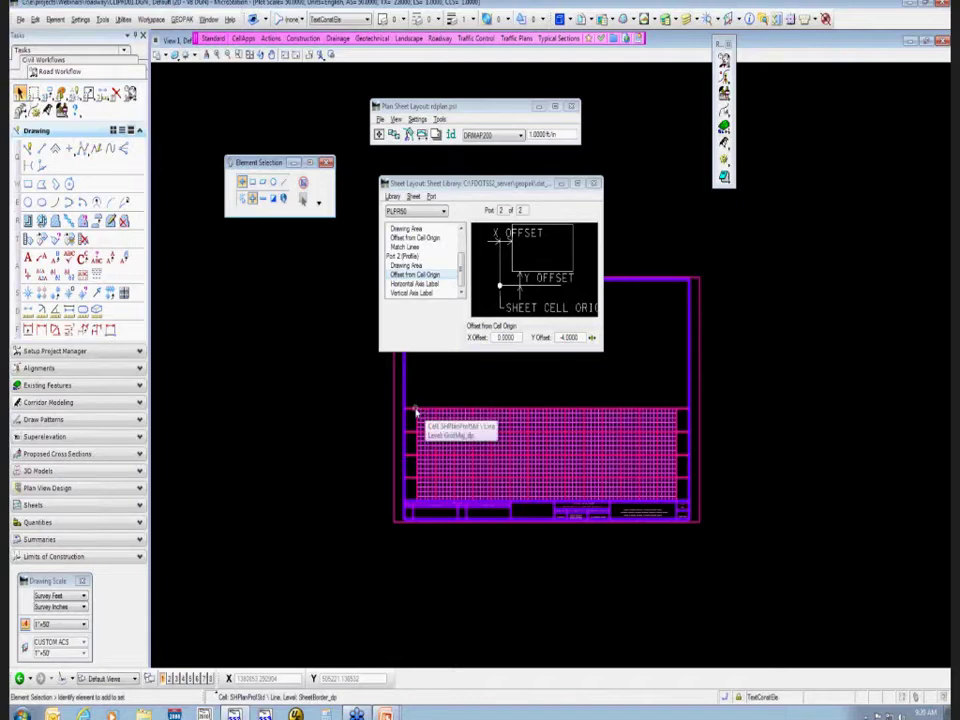
{"action": "scroll", "coordinate": [417, 412], "scroll_direction": "up", "scroll_amount": 2}
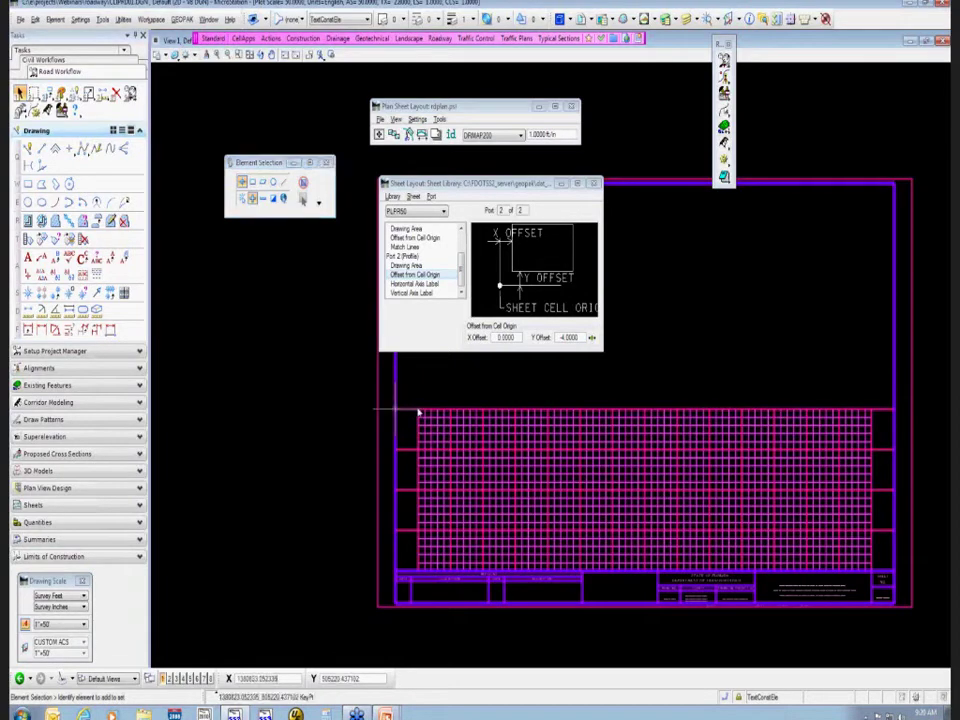
{"action": "middle_click", "coordinate": [417, 410]}
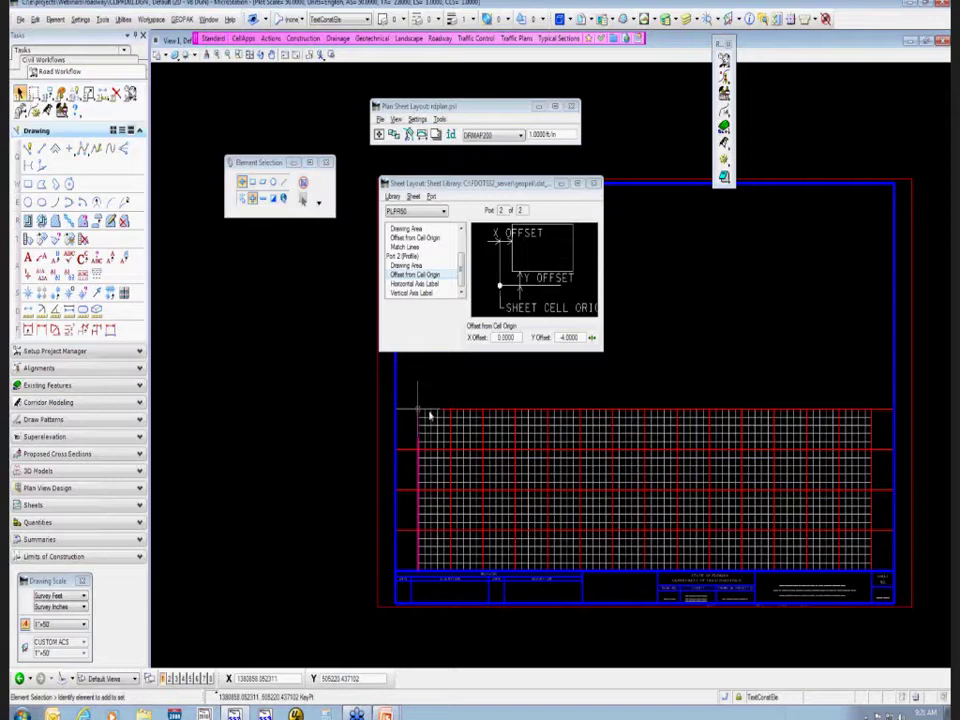
Step: Compare the plan port's cell origin offset with the profile port's drawing area and offset against the placed sheet cell
{"action": "left_click", "coordinate": [414, 238]}
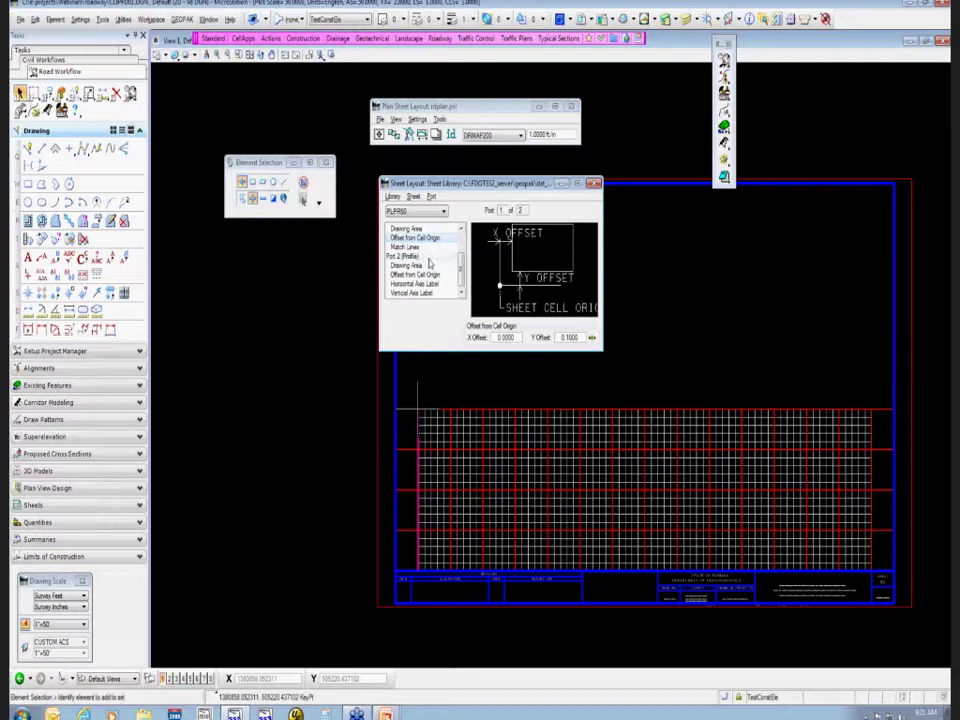
{"action": "left_click", "coordinate": [430, 266]}
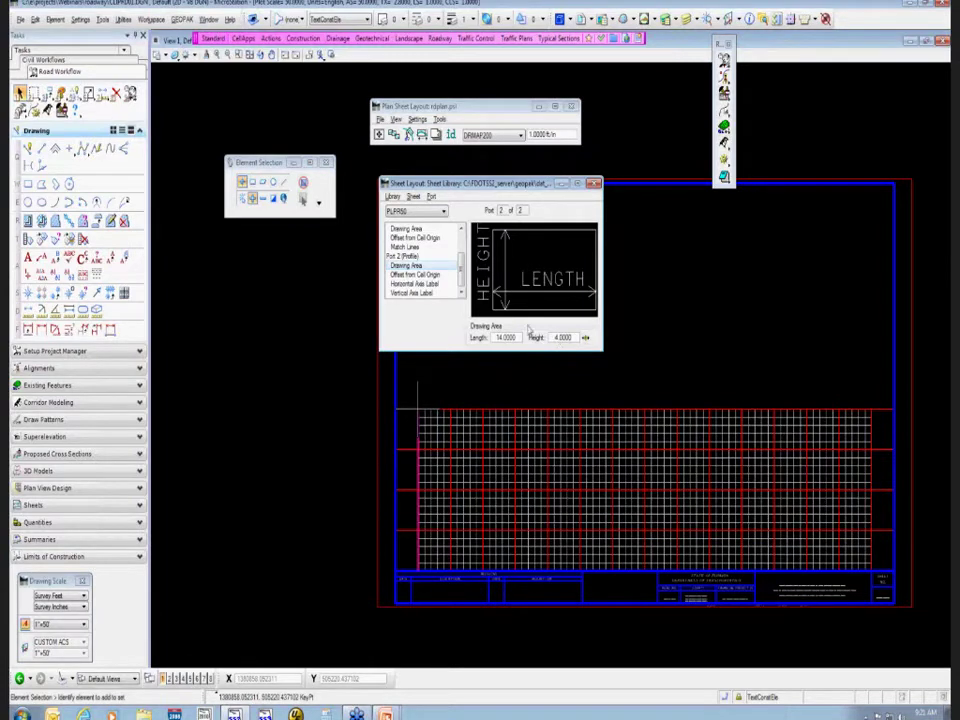
{"action": "left_click", "coordinate": [416, 274]}
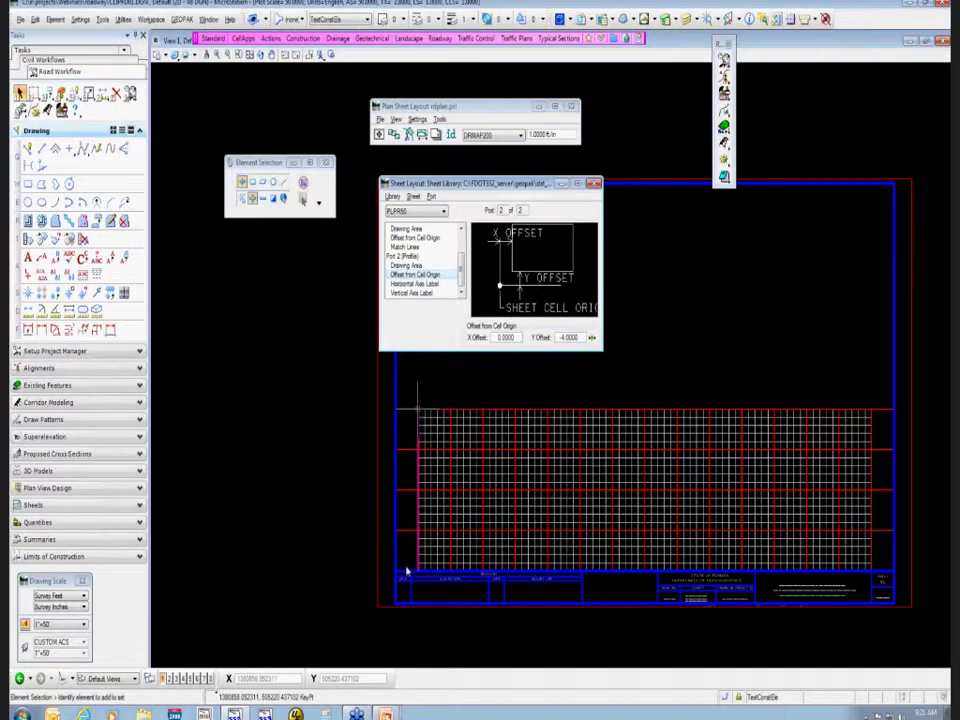
{"action": "mouse_move", "coordinate": [419, 574]}
Step: Examine the profile port's dependency and shape symbology, along with its horizontal axis station label settings
{"action": "left_click", "coordinate": [404, 256]}
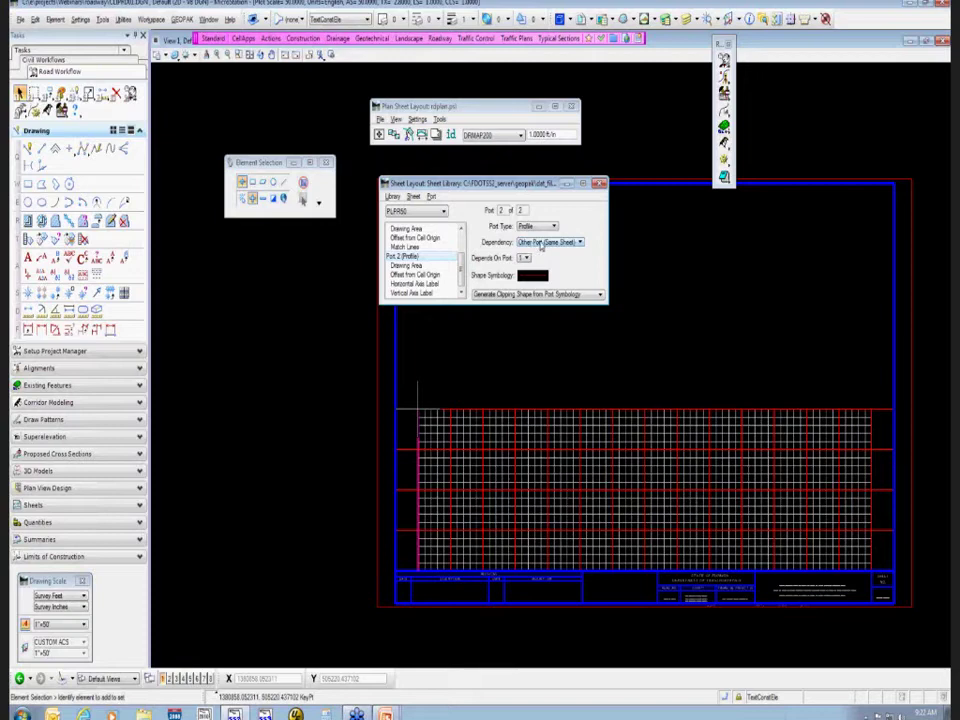
{"action": "left_click", "coordinate": [532, 275]}
{"action": "left_click", "coordinate": [443, 285]}
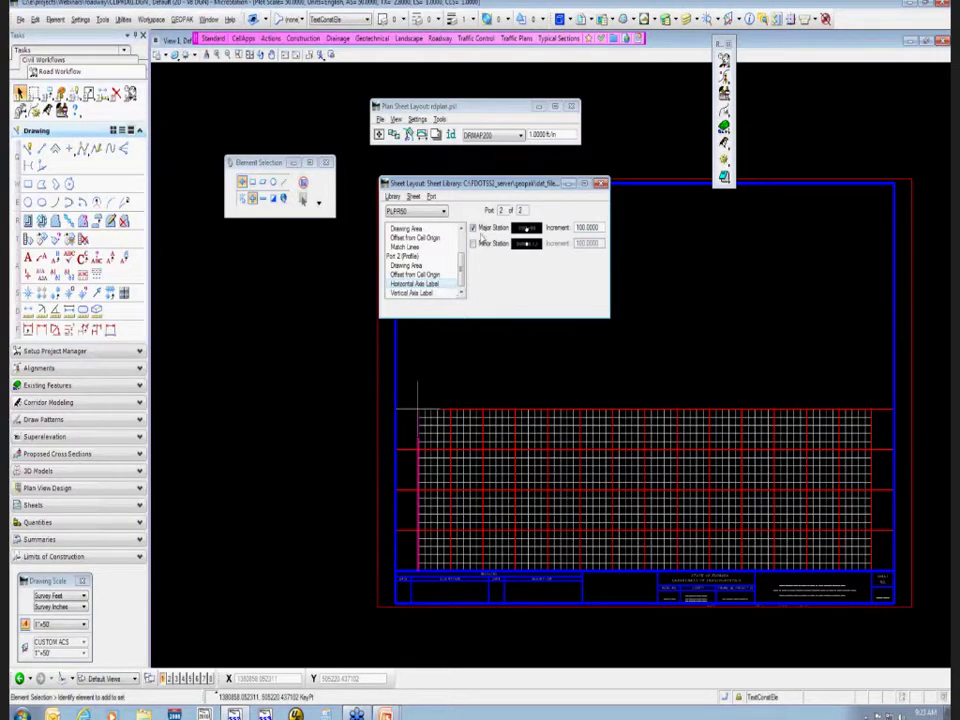
{"action": "left_click", "coordinate": [527, 228]}
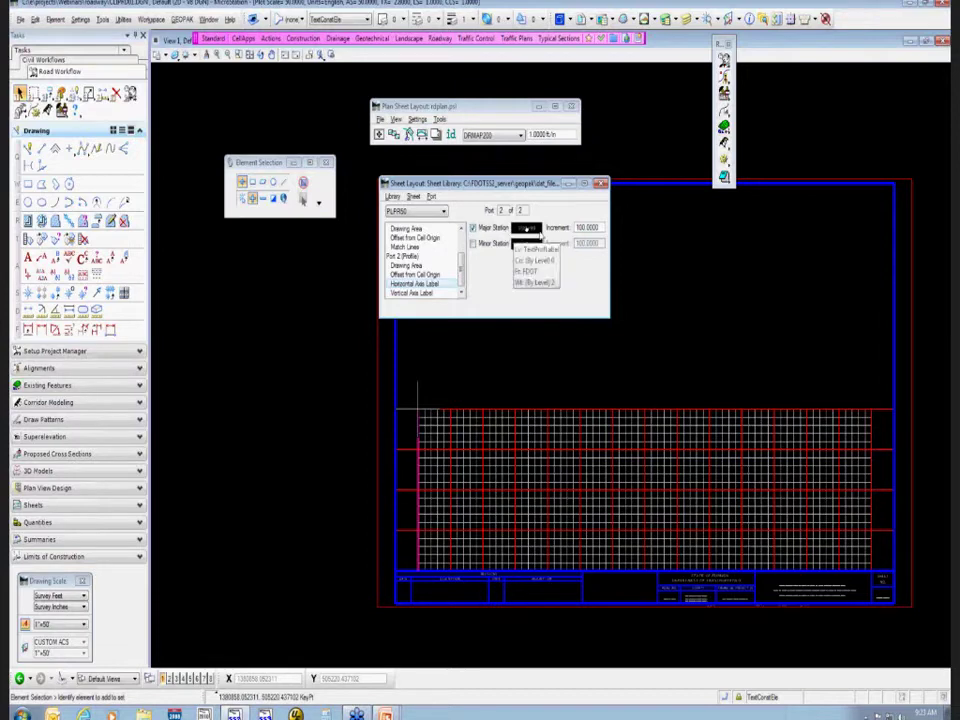
{"action": "left_click", "coordinate": [530, 246]}
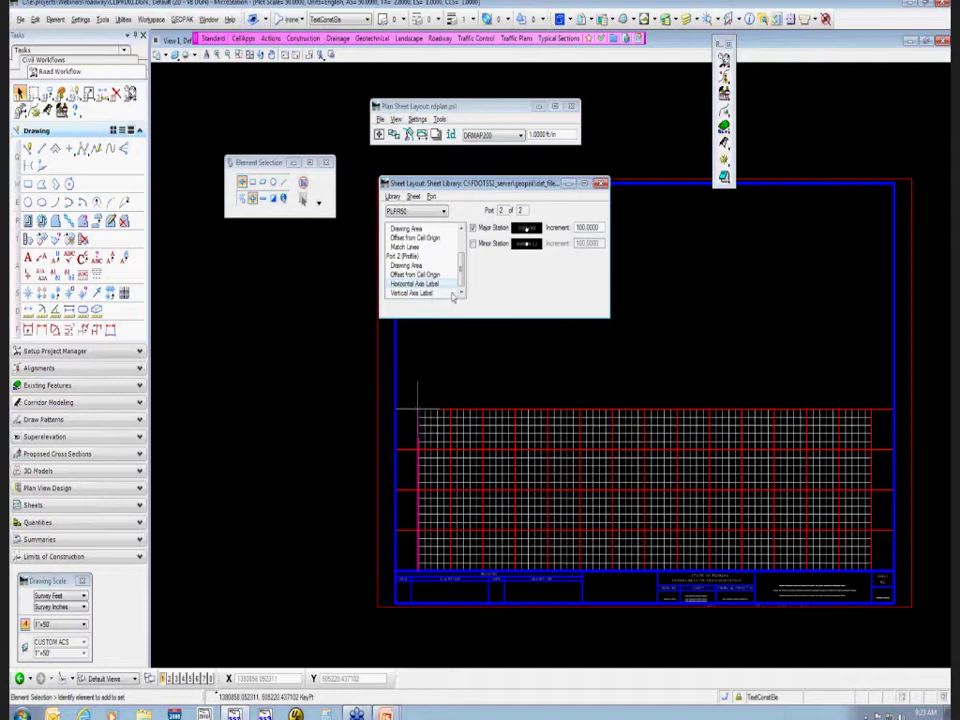
Step: Set the vertical axis label increment of the PLPR50 profile port to 5
{"action": "left_click", "coordinate": [415, 293]}
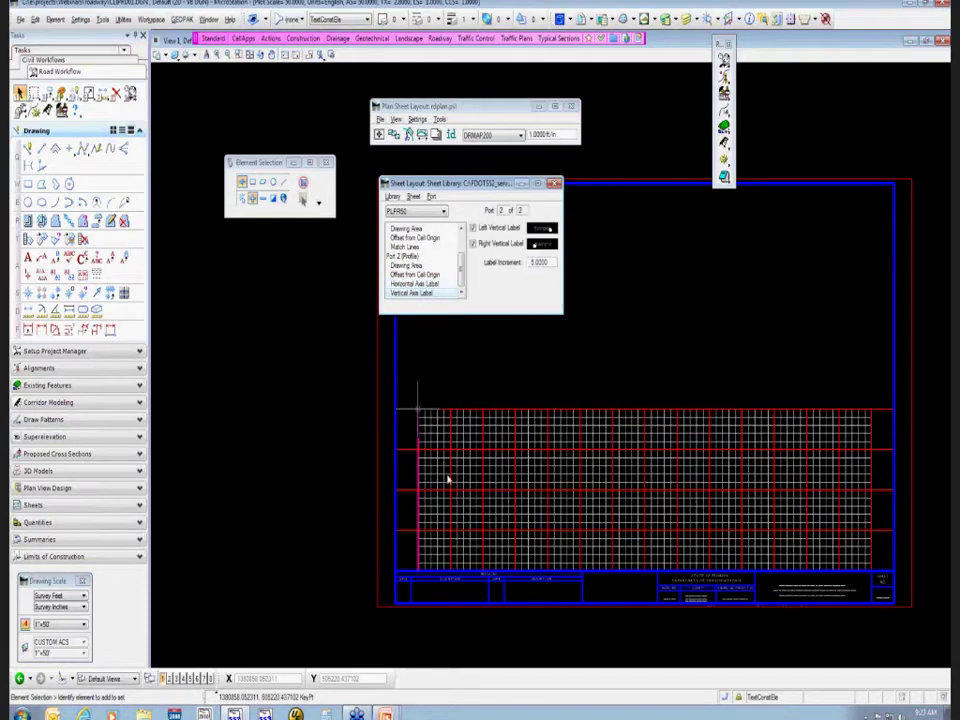
{"action": "double_click", "coordinate": [533, 261]}
{"action": "type", "text": "5"}
Step: Examine the PLPR40 sheet definition's plan port offset, profile axis labels and match line settings
{"action": "left_click", "coordinate": [443, 211]}
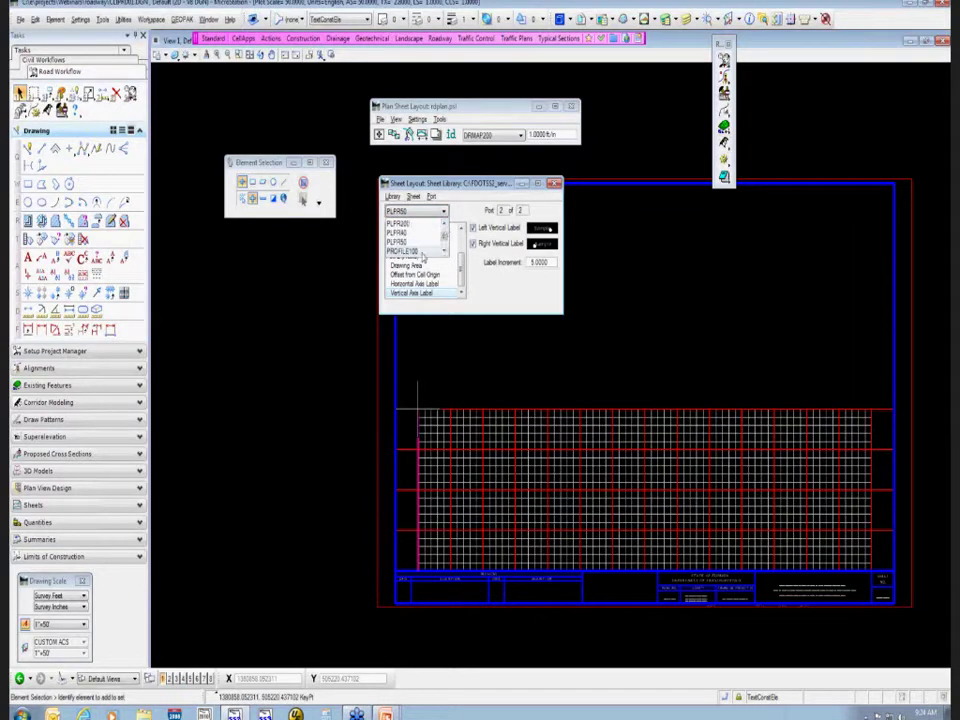
{"action": "left_click", "coordinate": [420, 236]}
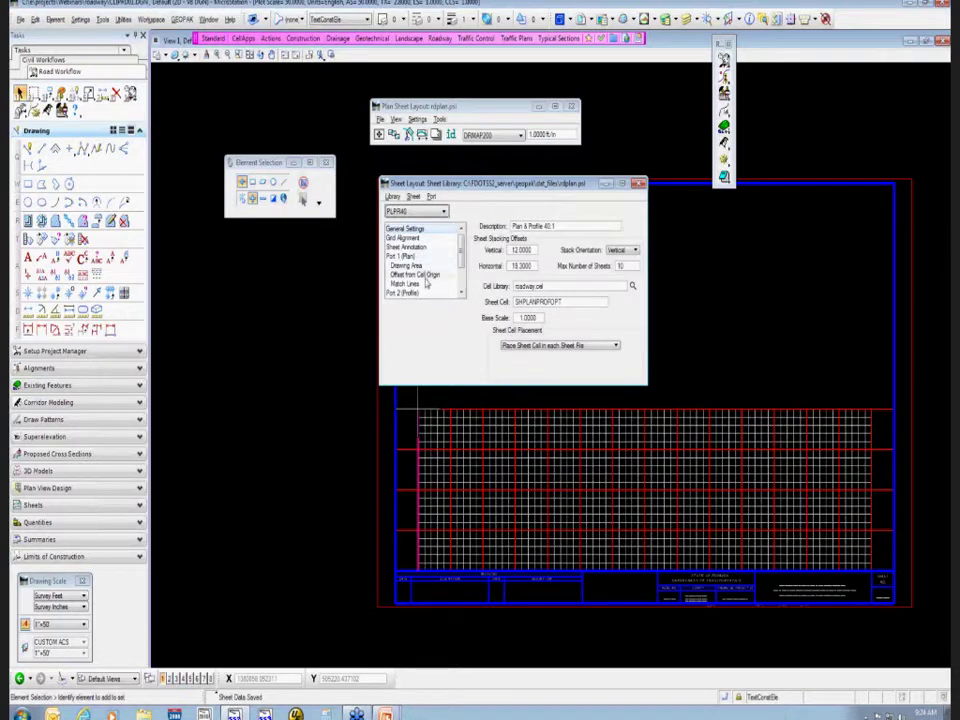
{"action": "left_click", "coordinate": [426, 276]}
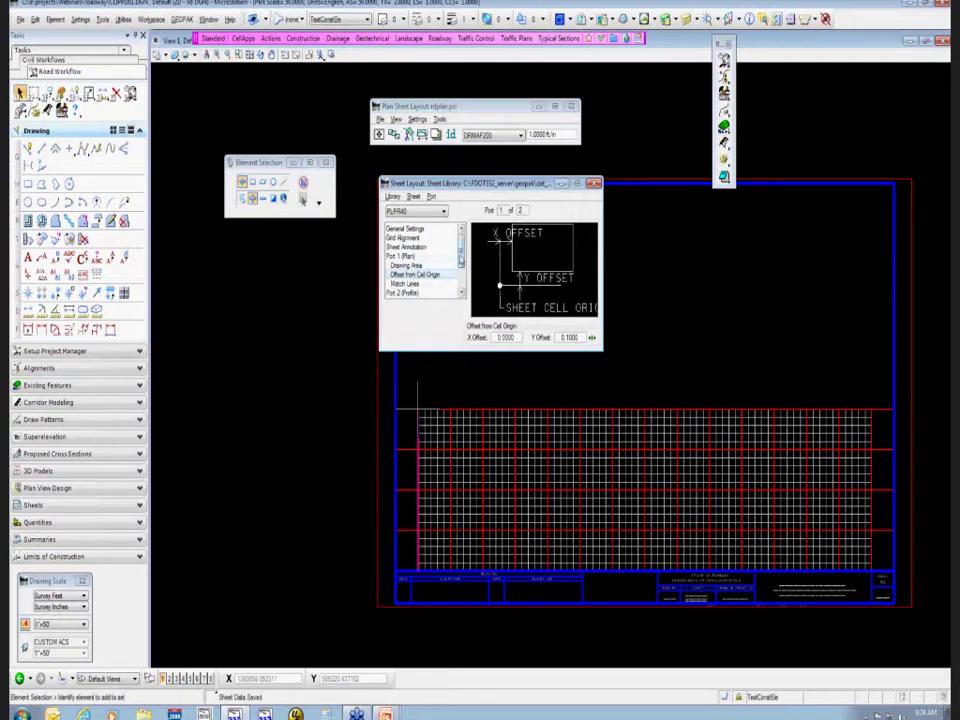
{"action": "scroll", "coordinate": [423, 258], "scroll_direction": "down", "scroll_amount": 2}
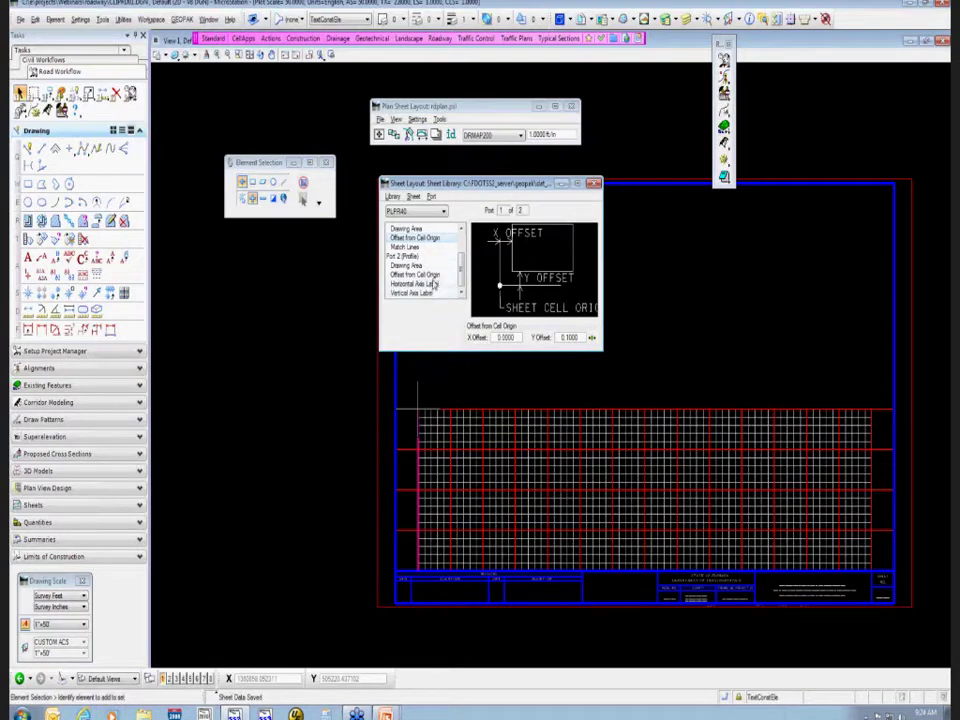
{"action": "left_click", "coordinate": [420, 293]}
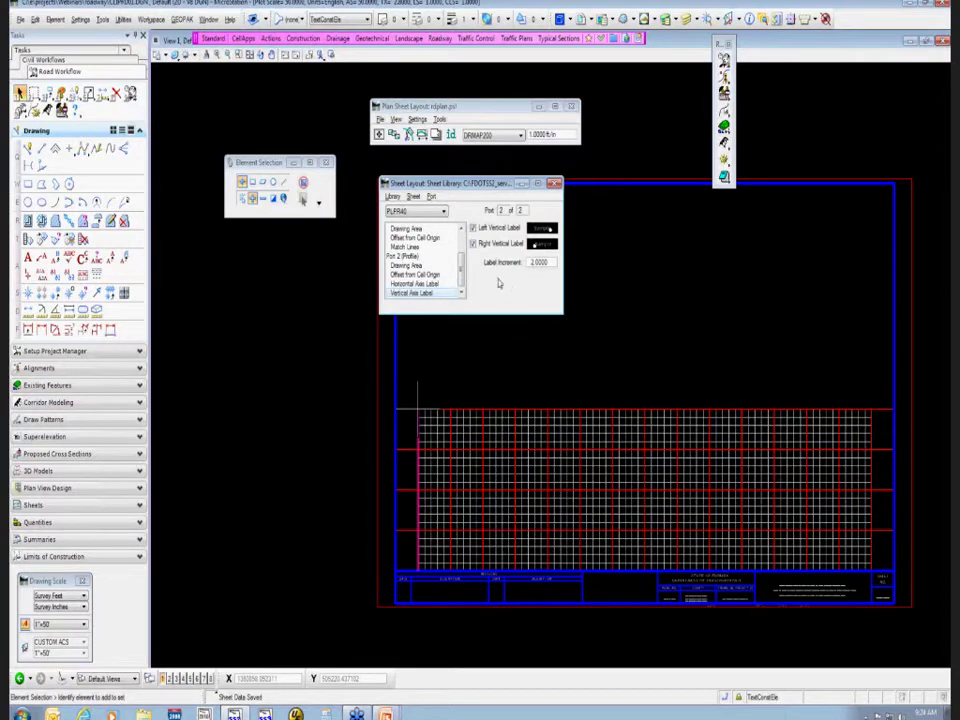
{"action": "left_click", "coordinate": [414, 285]}
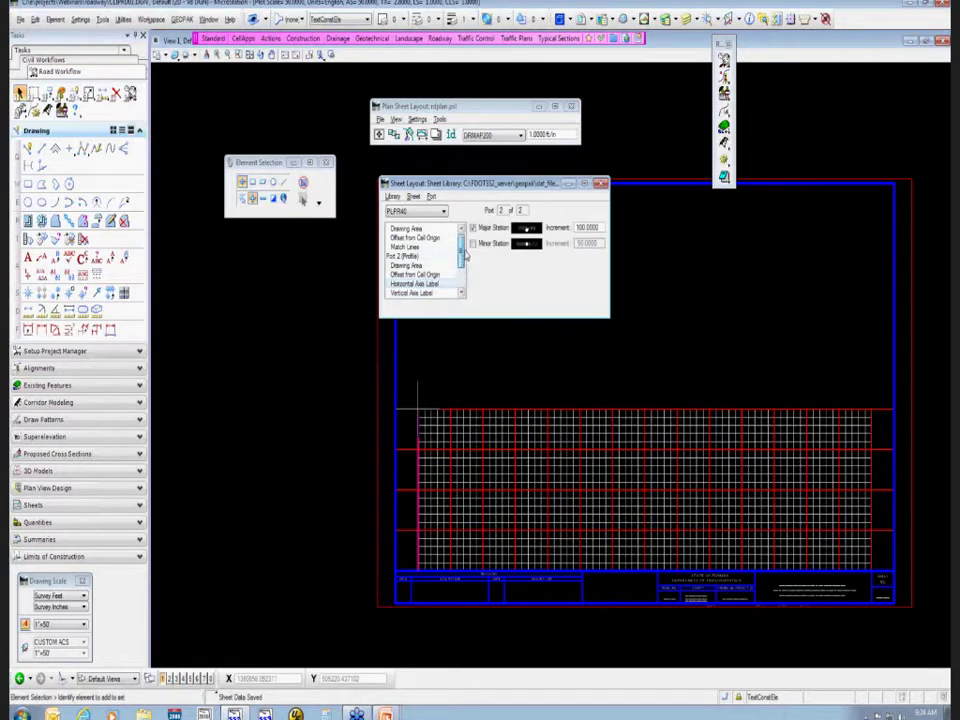
{"action": "scroll", "coordinate": [462, 258], "scroll_direction": "up", "scroll_amount": 2}
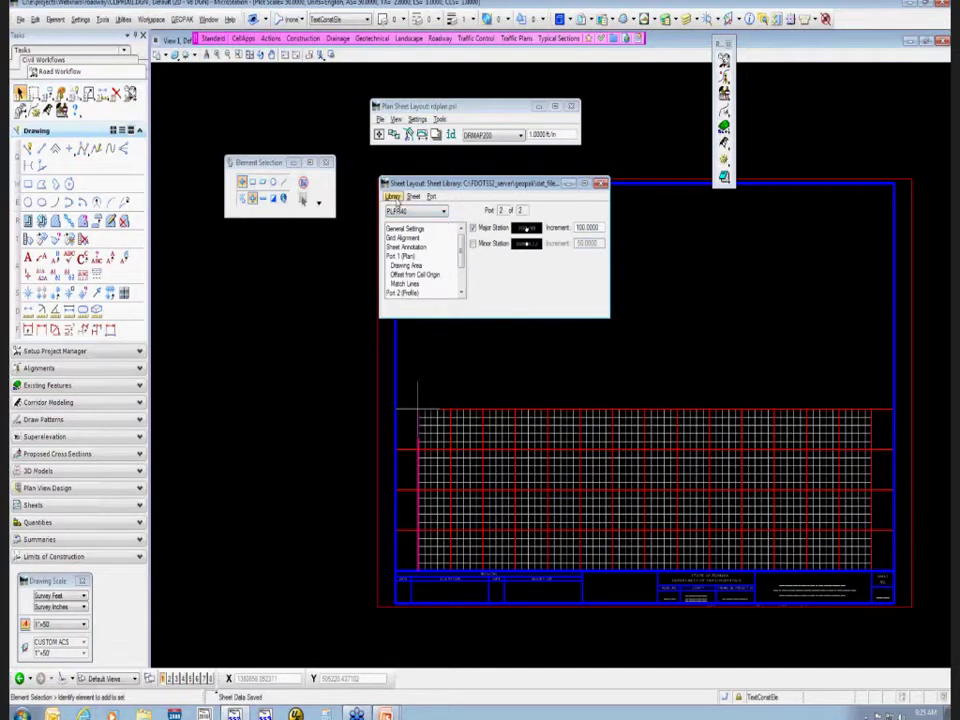
{"action": "left_click", "coordinate": [418, 284]}
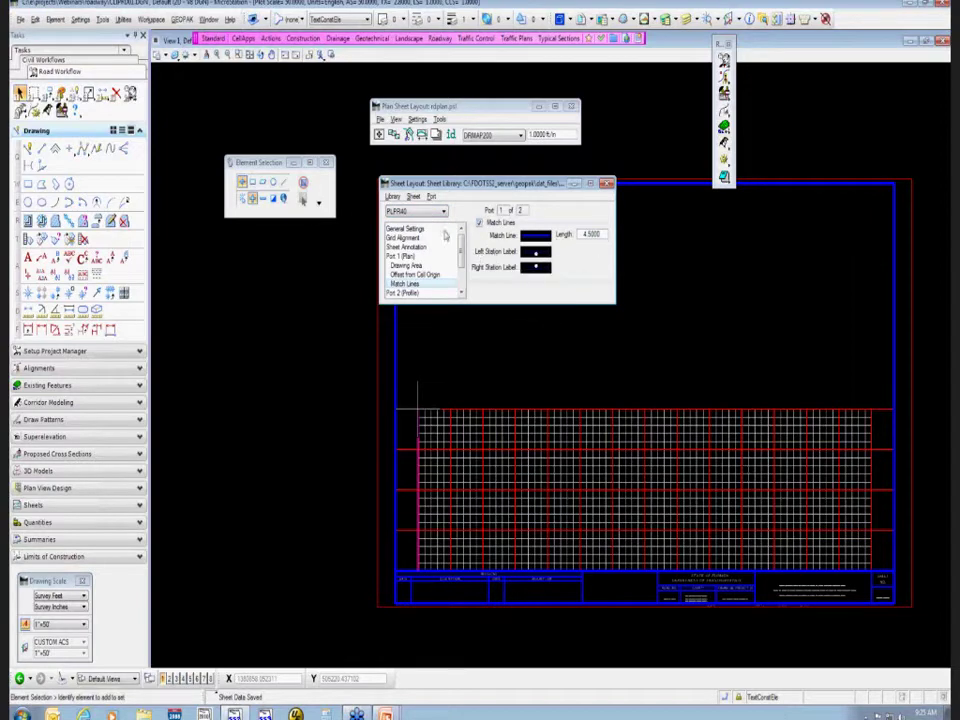
Step: Switch back to the PLPR50 sheet definition and examine its plan port's match line and station label symbology
{"action": "left_click", "coordinate": [443, 211]}
{"action": "left_click", "coordinate": [408, 237]}
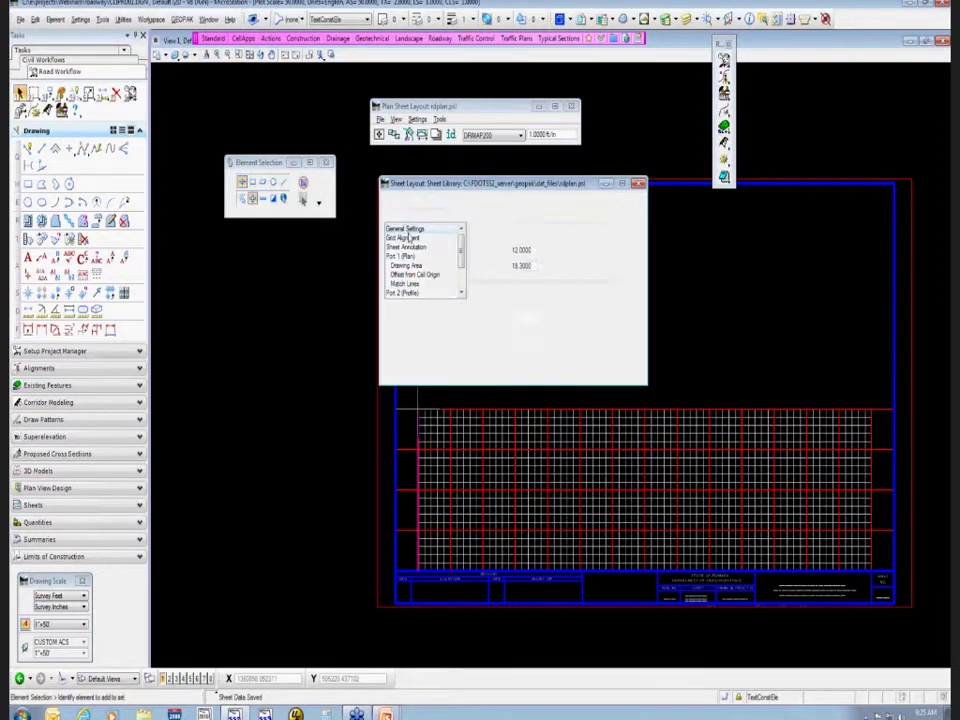
{"action": "left_click", "coordinate": [410, 284]}
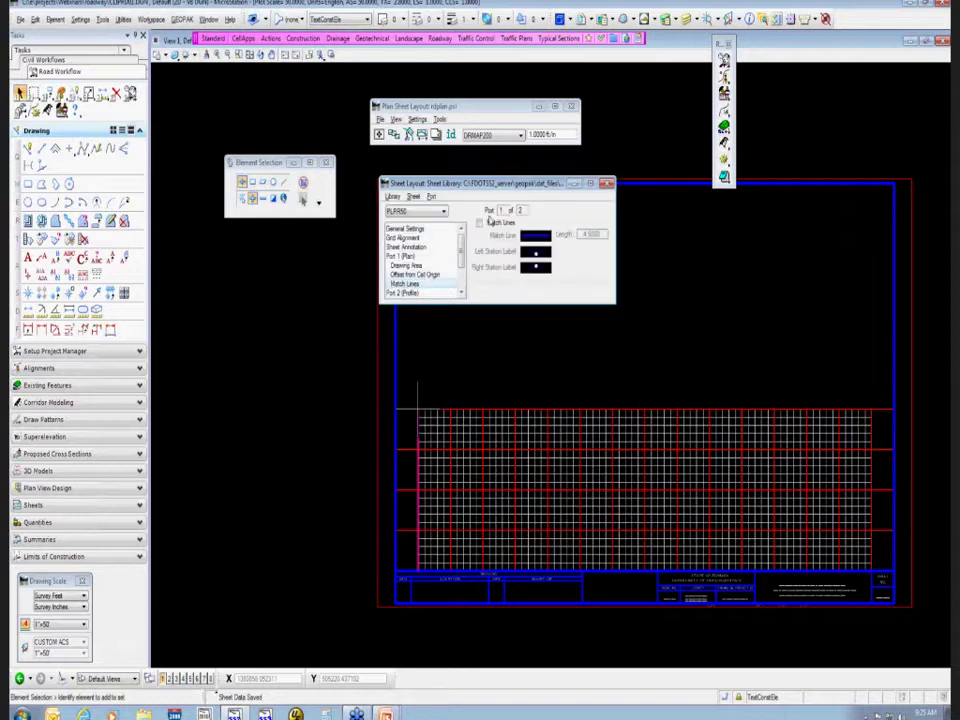
{"action": "left_click", "coordinate": [536, 268]}
{"action": "left_click", "coordinate": [520, 283]}
{"action": "left_click", "coordinate": [544, 237]}
{"action": "left_click", "coordinate": [536, 268]}
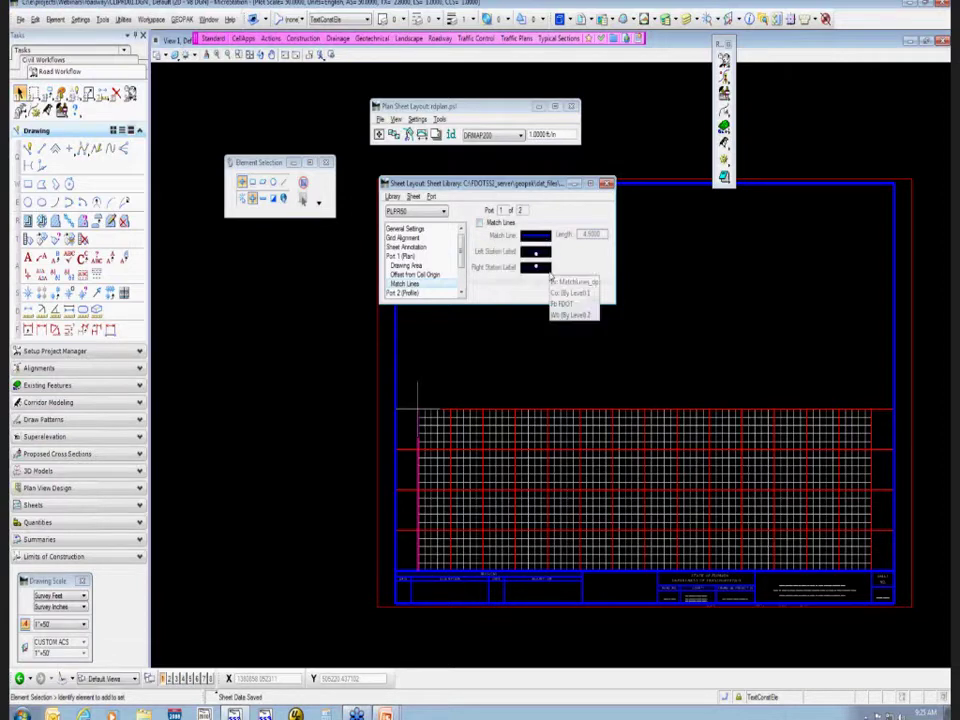
{"action": "left_click", "coordinate": [555, 277]}
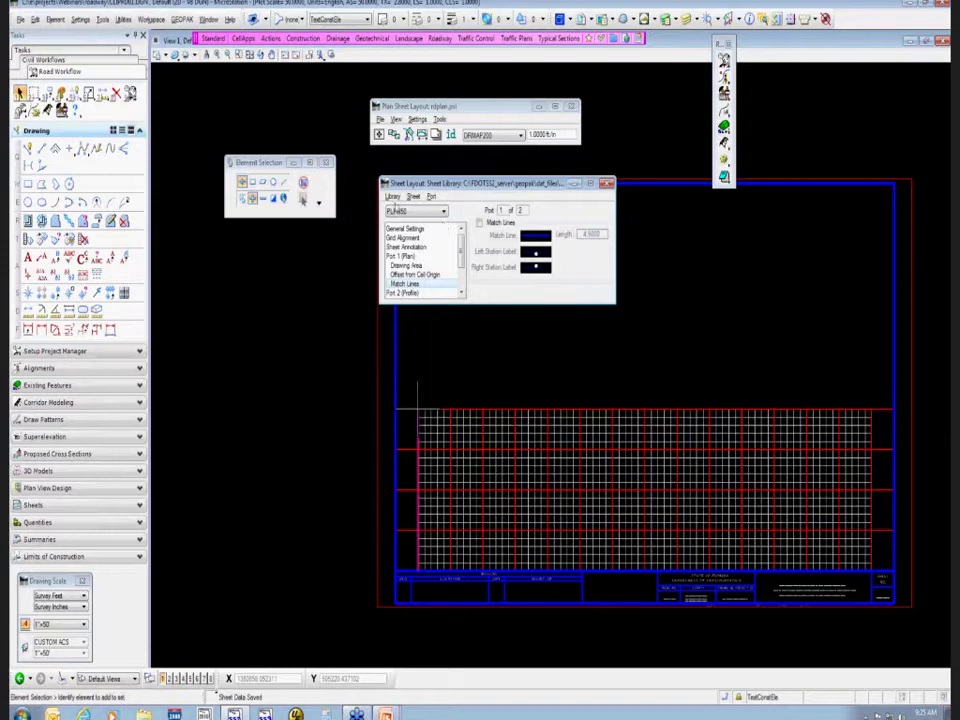
Step: Exit the sheet library and save the changes
{"action": "left_click", "coordinate": [393, 197]}
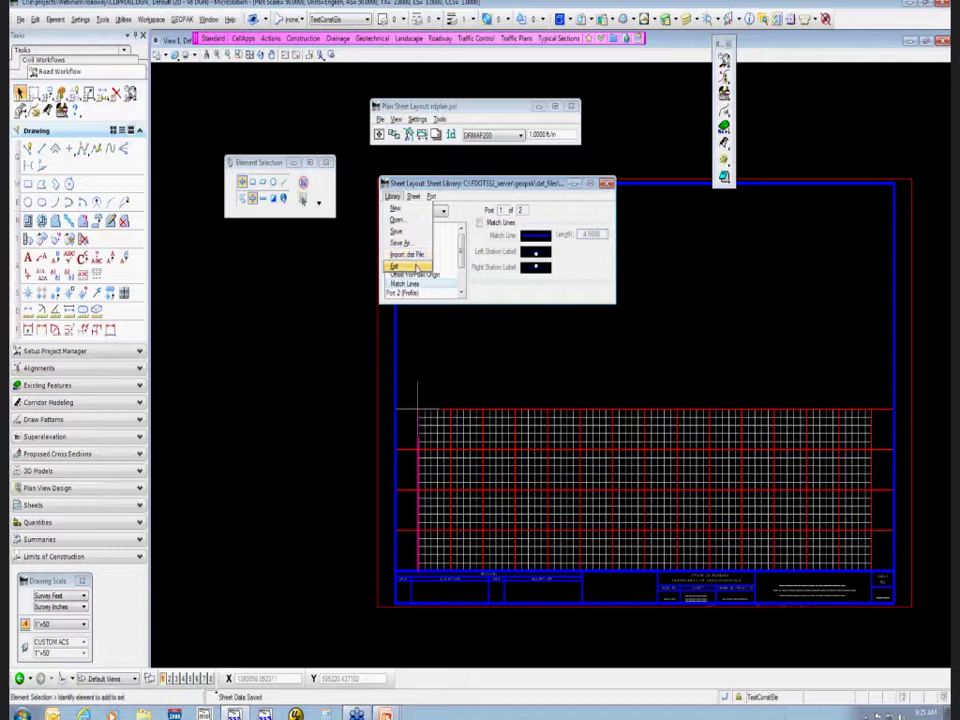
{"action": "left_click", "coordinate": [402, 266]}
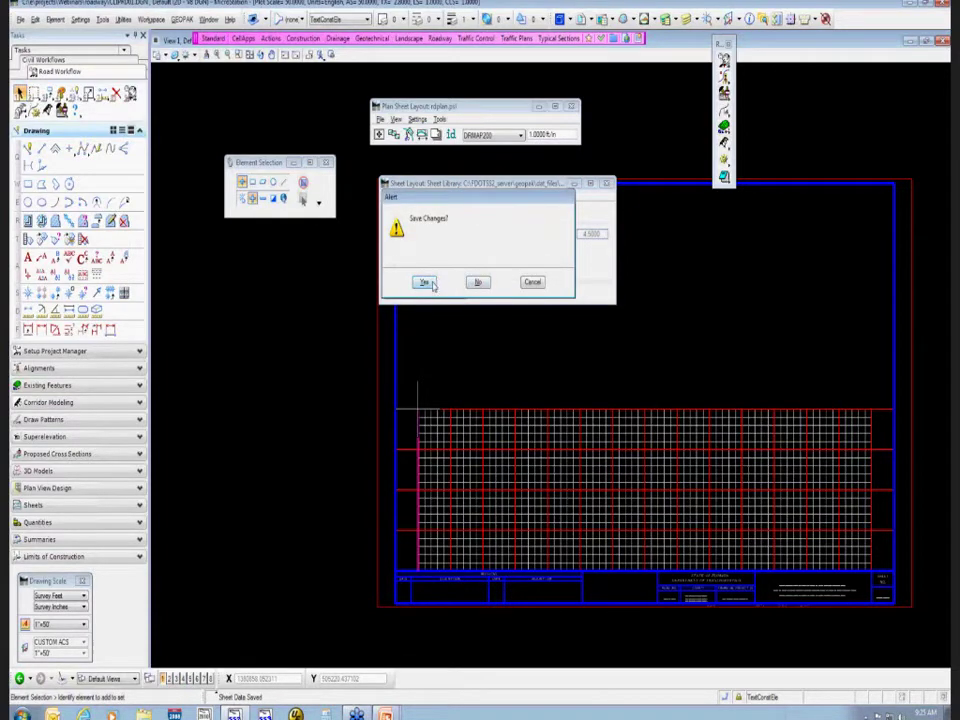
{"action": "left_click", "coordinate": [428, 283]}
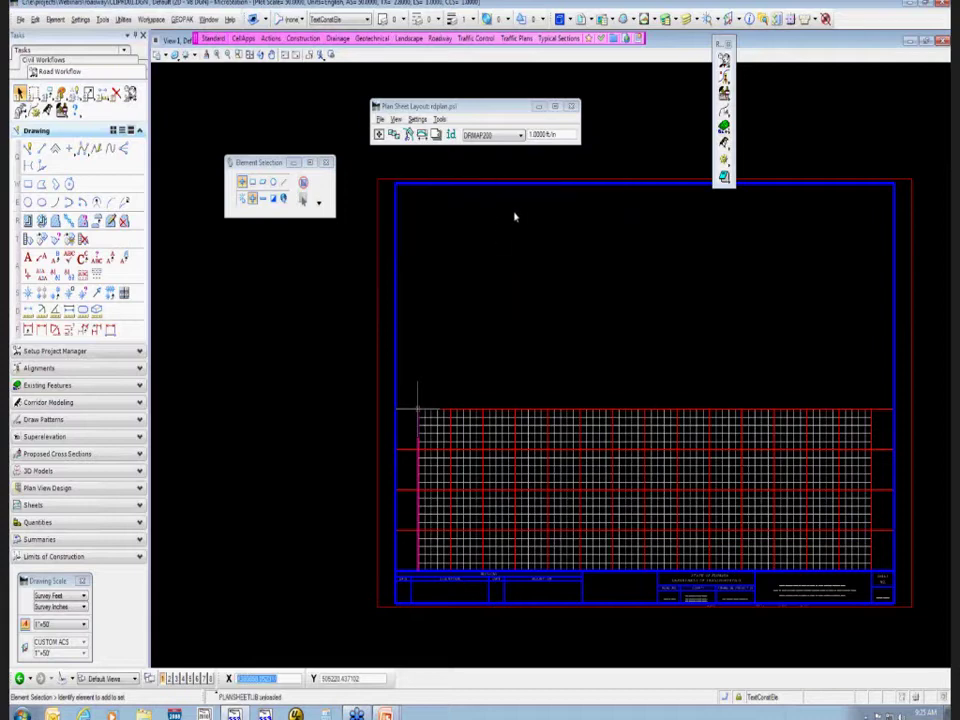
Step: In the sheet layout settings, pick Left to Right (Standard) progression and Use Current Design File view attributes, and turn off Save Full Path
{"action": "left_click_drag", "start_coordinate": [401, 115], "coordinate": [404, 92]}
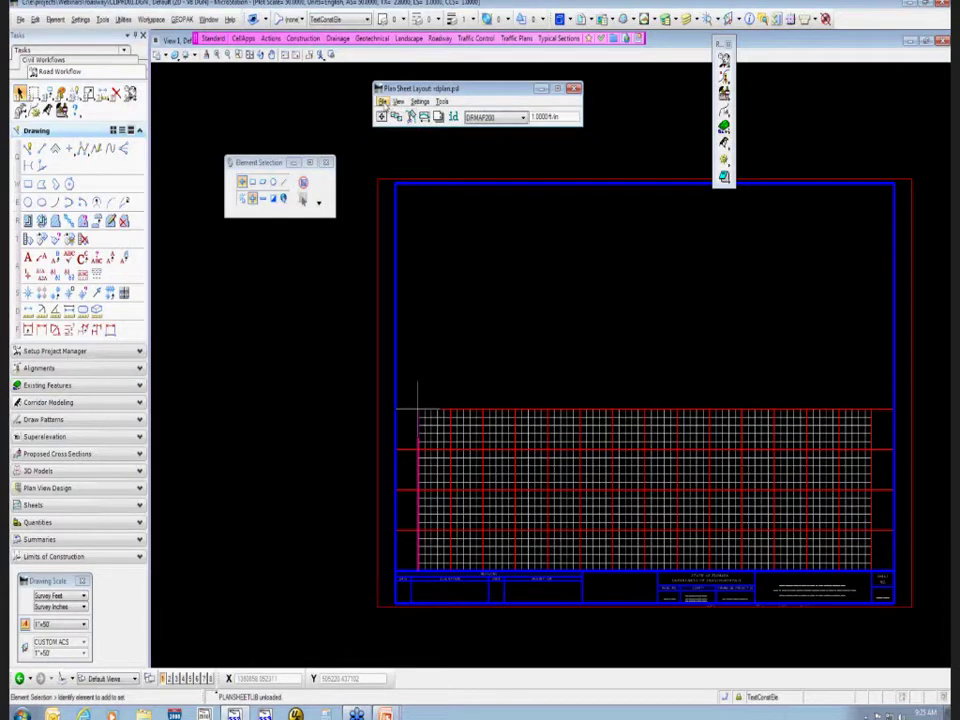
{"action": "left_click", "coordinate": [398, 102]}
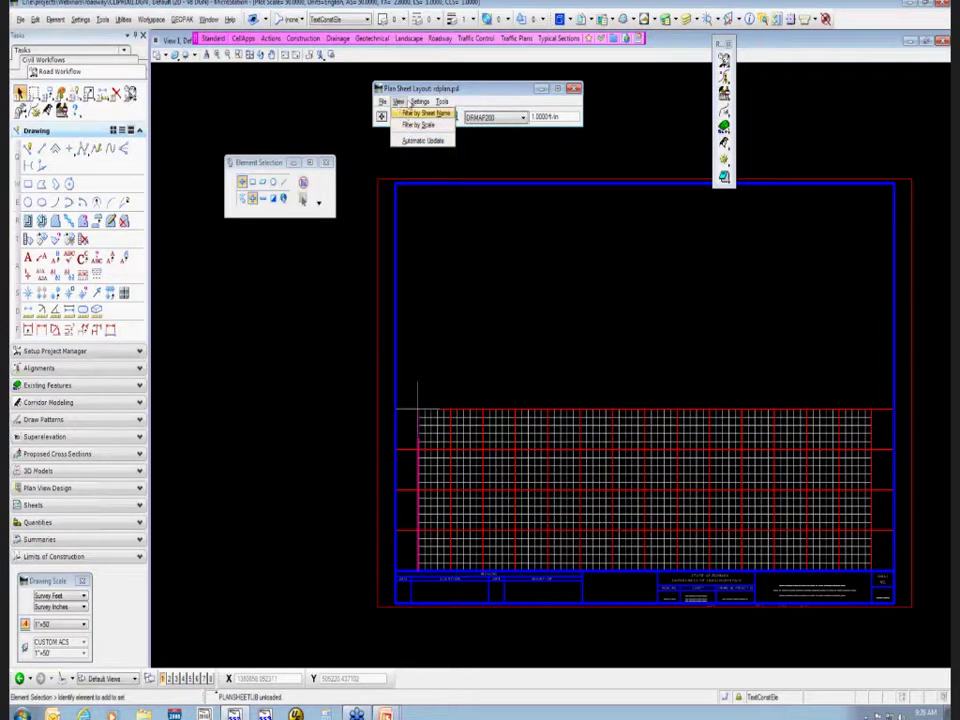
{"action": "left_click", "coordinate": [410, 113]}
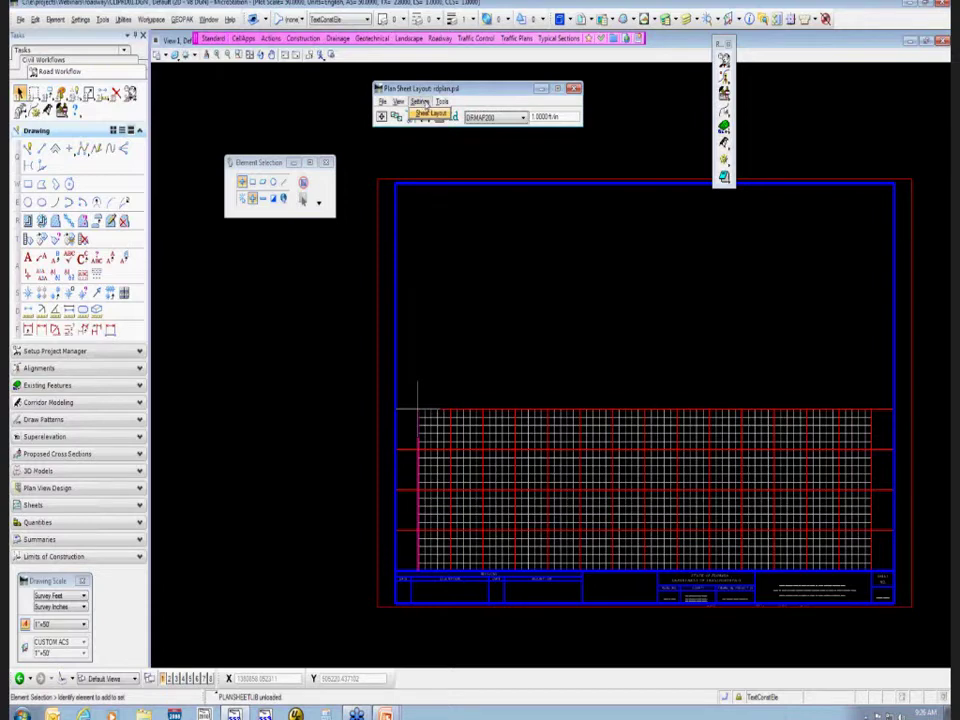
{"action": "left_click", "coordinate": [424, 114]}
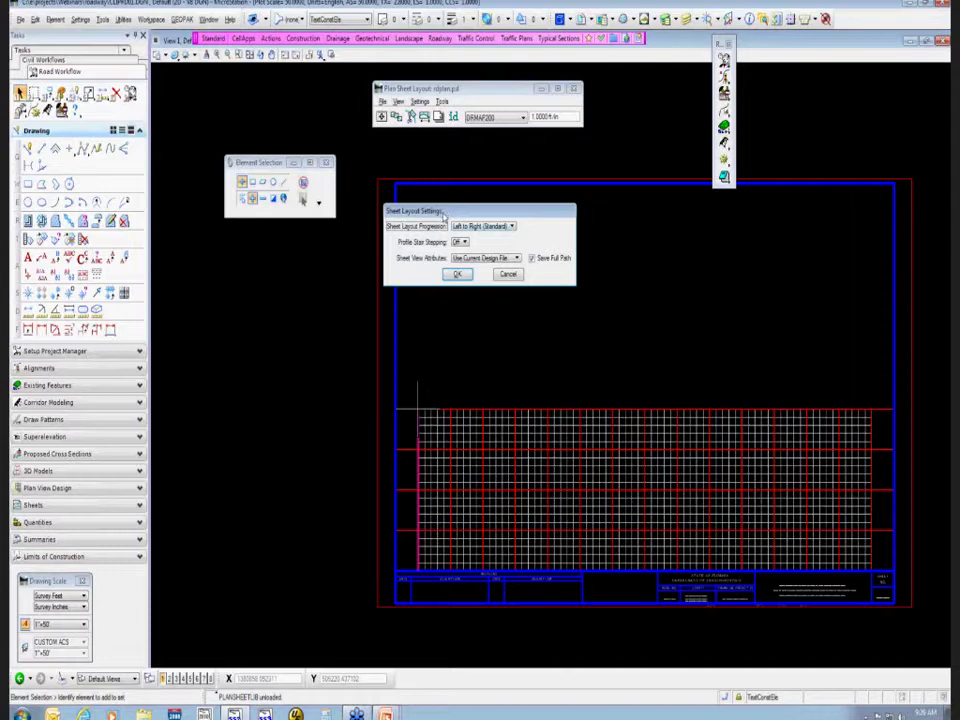
{"action": "left_click_drag", "start_coordinate": [449, 212], "coordinate": [464, 210]}
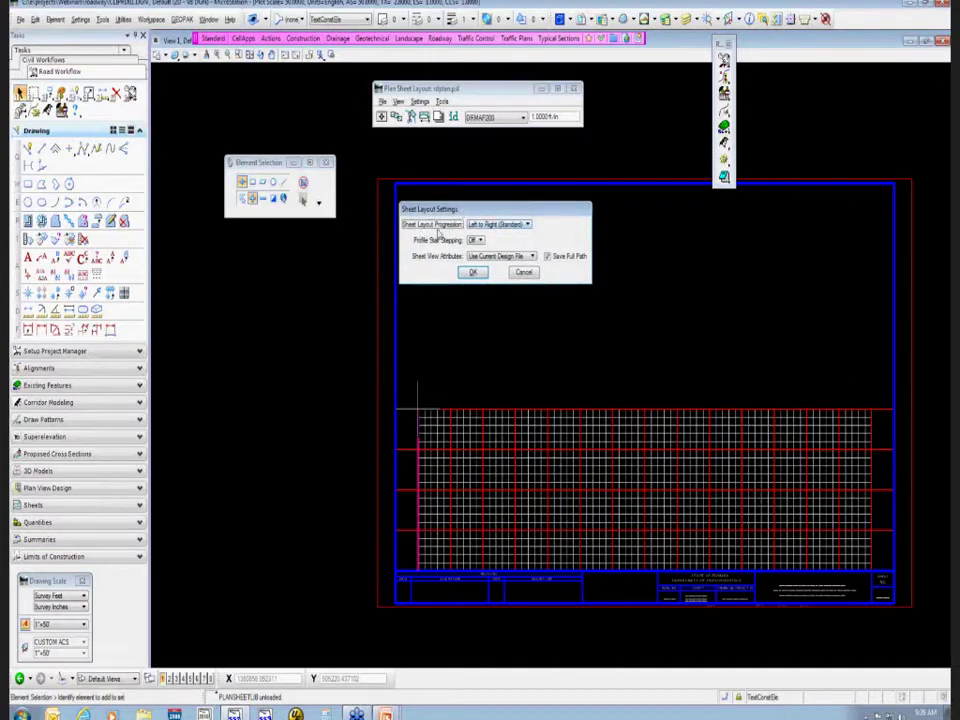
{"action": "left_click", "coordinate": [525, 226]}
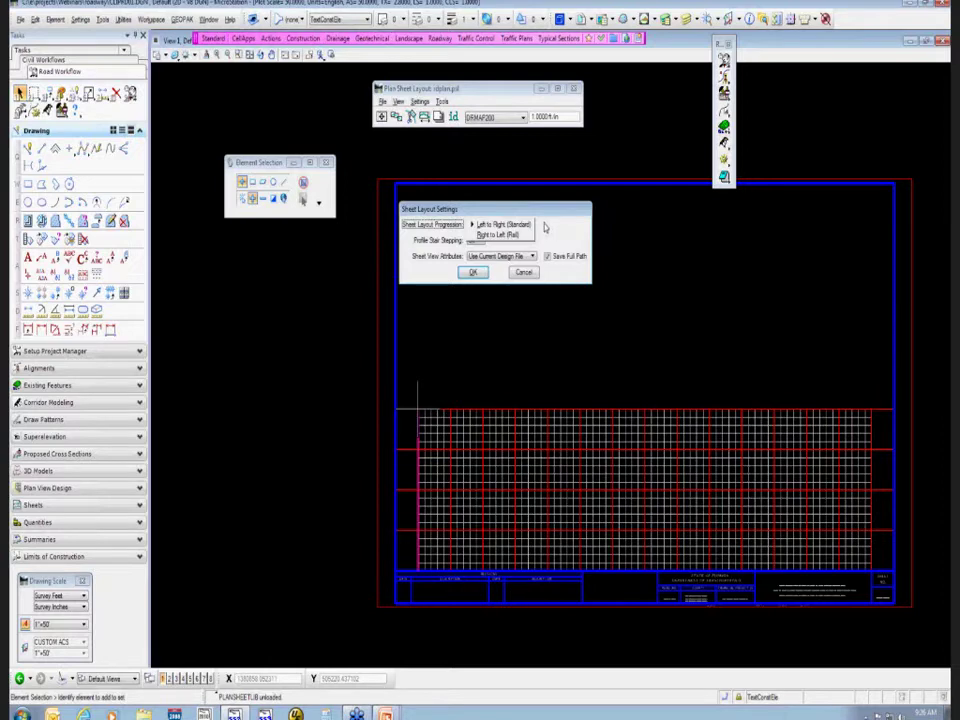
{"action": "left_click", "coordinate": [545, 228]}
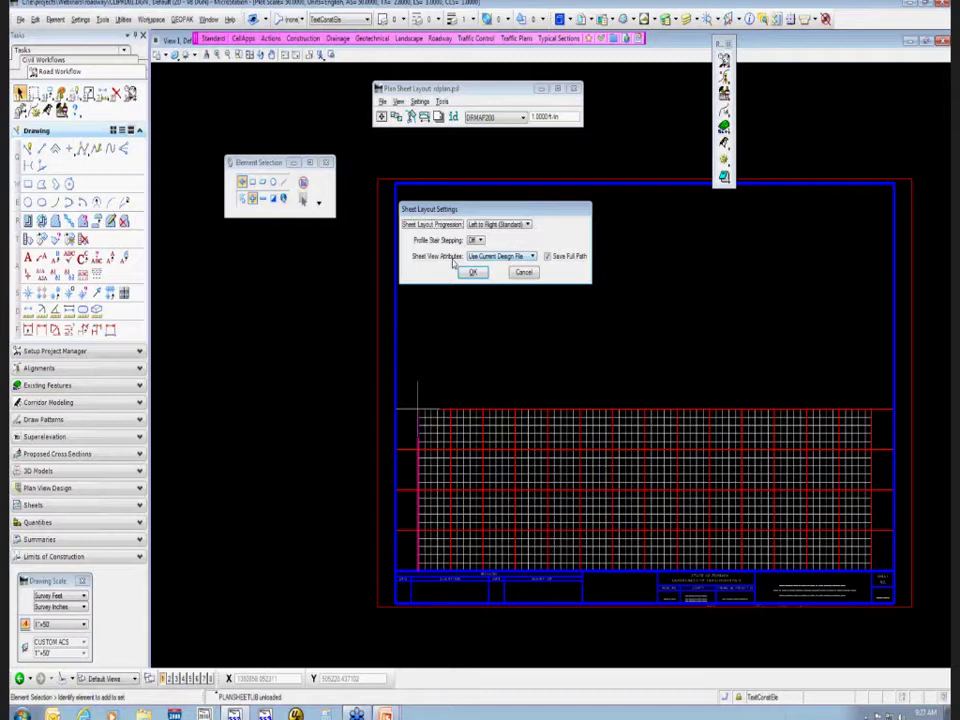
{"action": "left_click", "coordinate": [547, 256]}
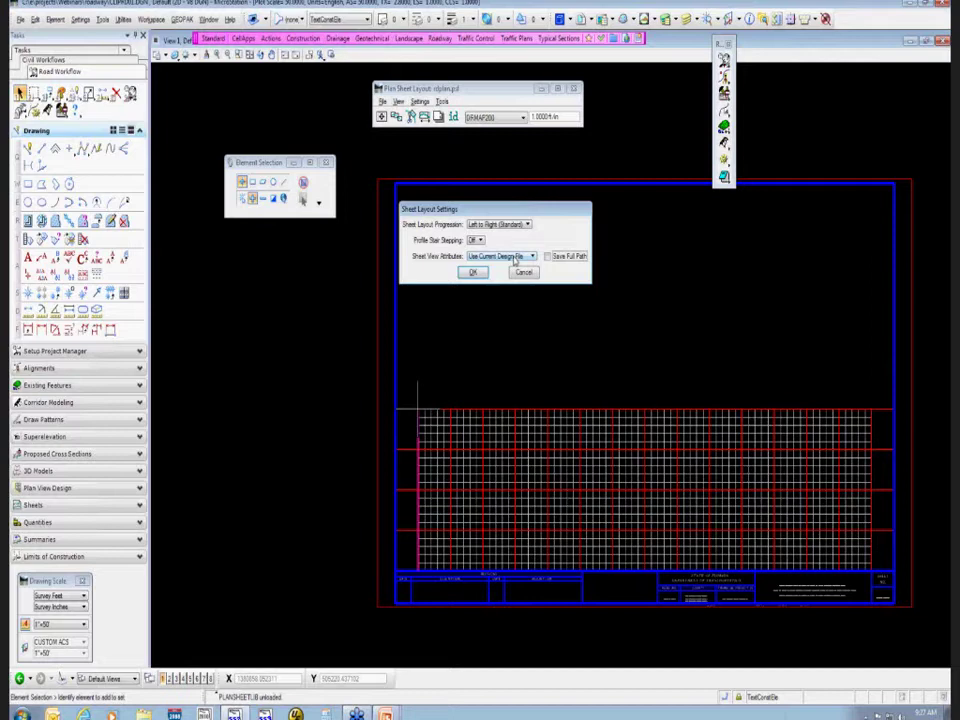
{"action": "left_click", "coordinate": [516, 257]}
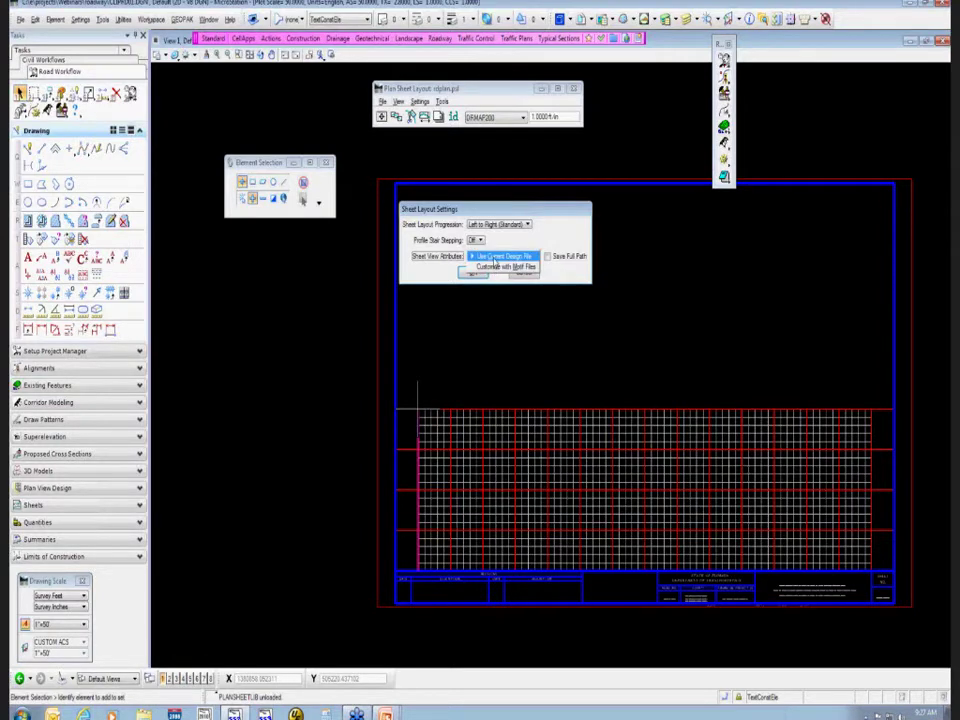
{"action": "left_click", "coordinate": [494, 257]}
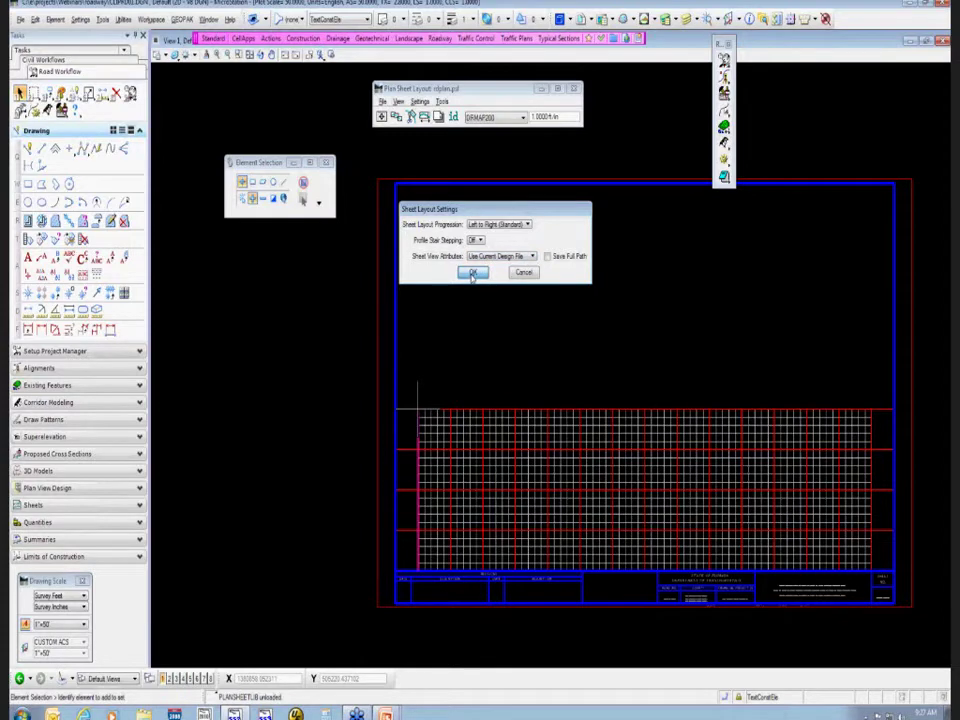
{"action": "left_click", "coordinate": [473, 274]}
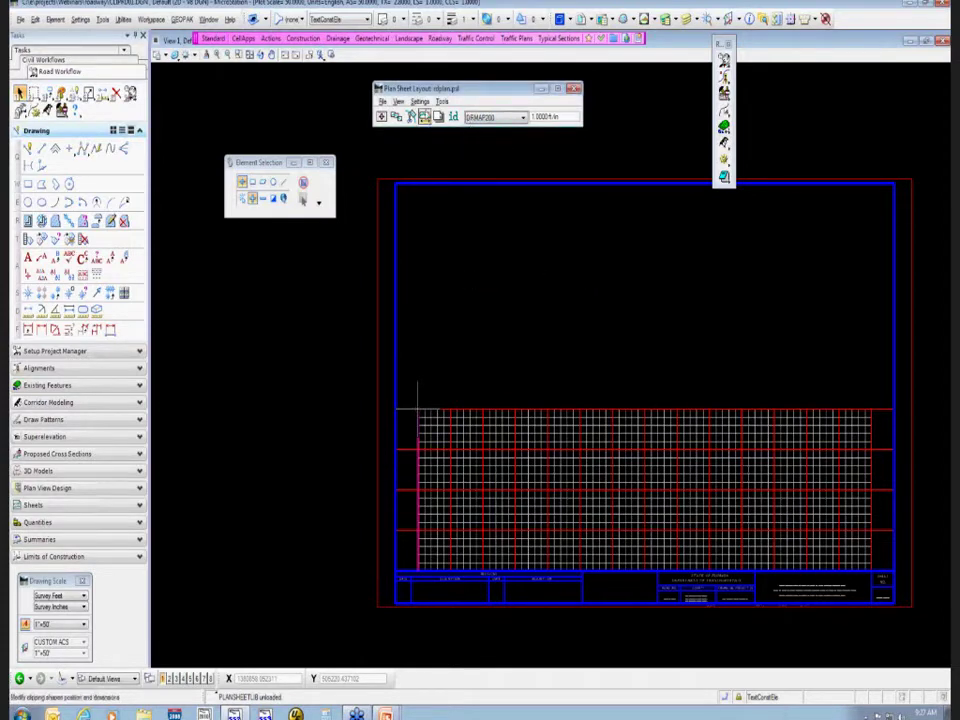
Step: Open the sheet composition parameters and choose the By BeginStation/Overlap method
{"action": "left_click", "coordinate": [442, 102]}
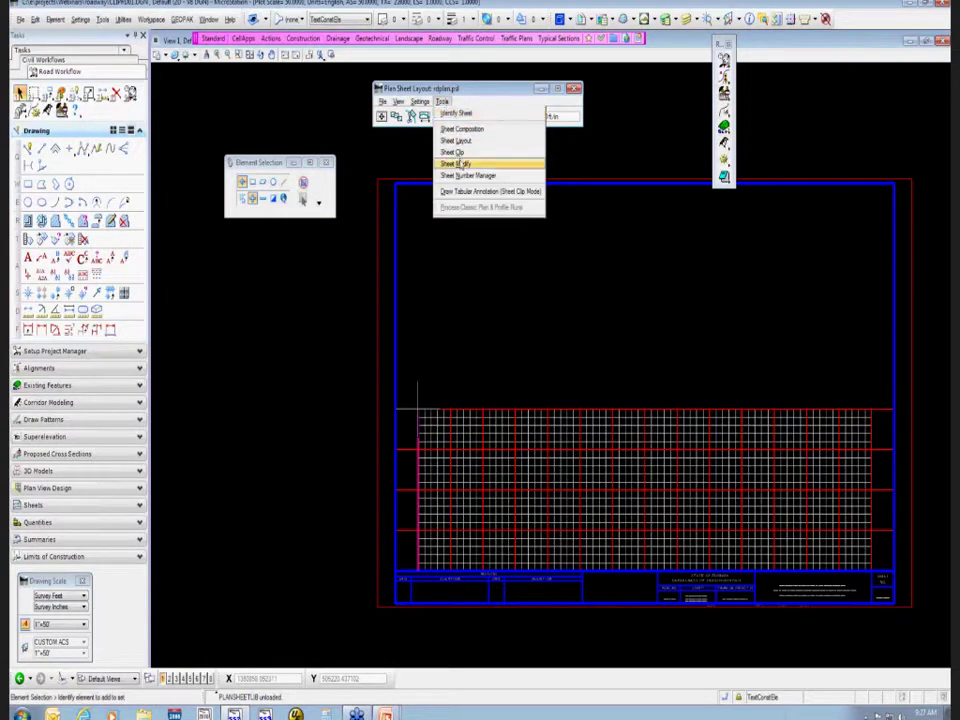
{"action": "left_click", "coordinate": [574, 154]}
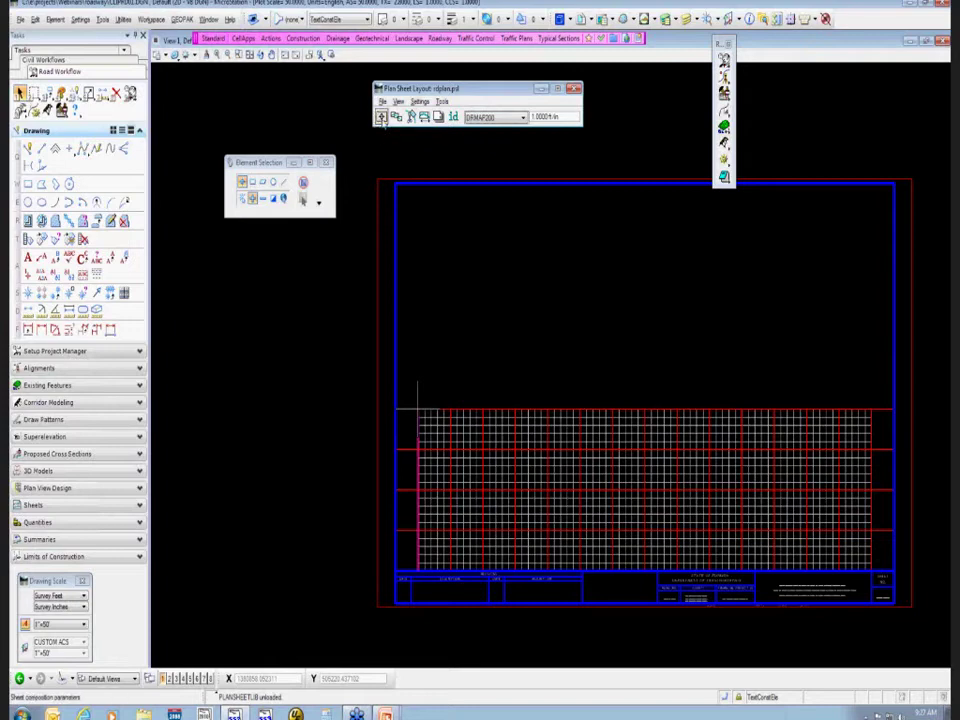
{"action": "left_click", "coordinate": [381, 117]}
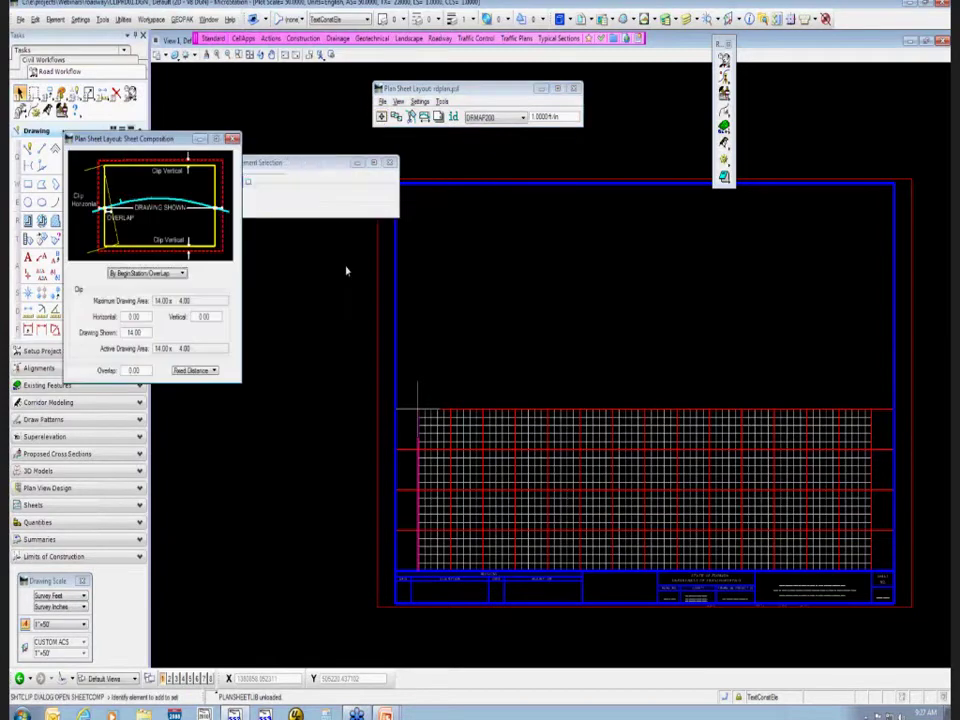
{"action": "left_click_drag", "start_coordinate": [165, 144], "coordinate": [283, 287]}
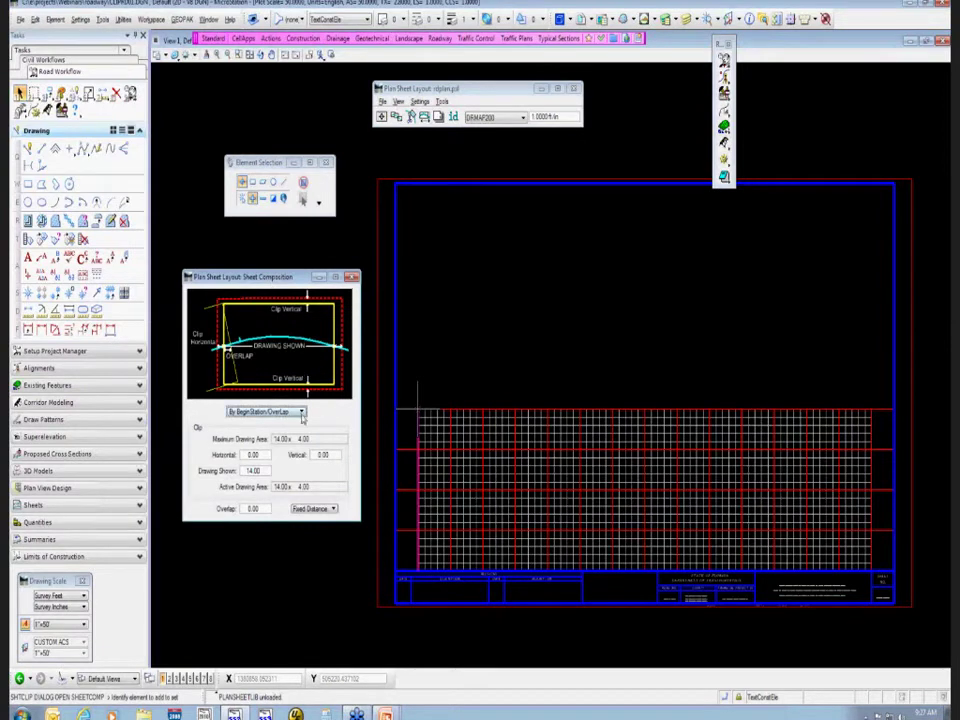
{"action": "left_click", "coordinate": [303, 414]}
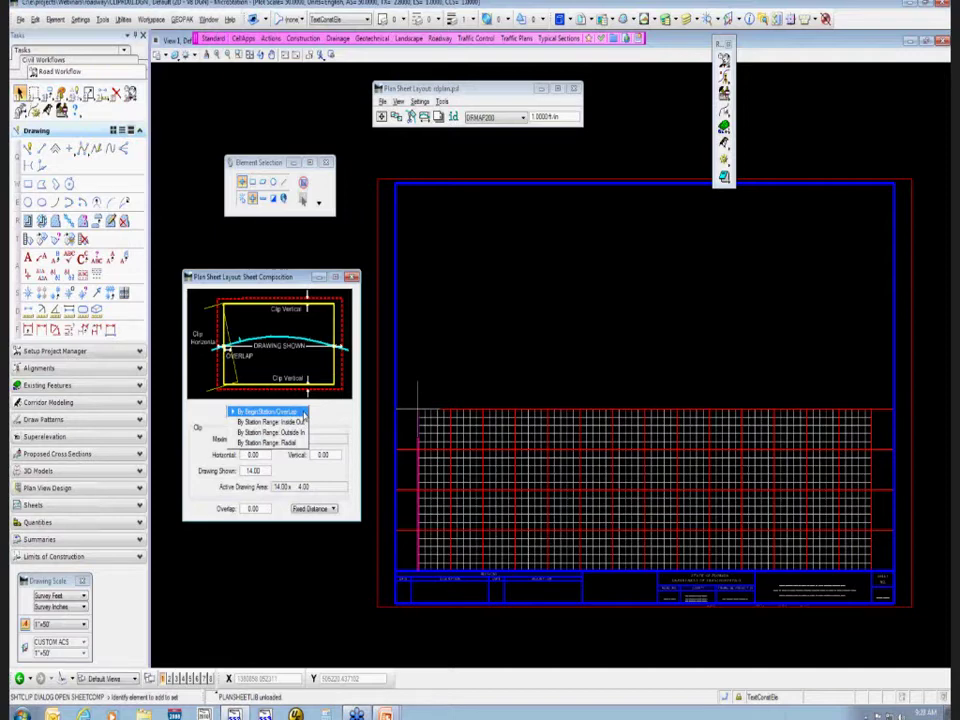
{"action": "left_click", "coordinate": [302, 413]}
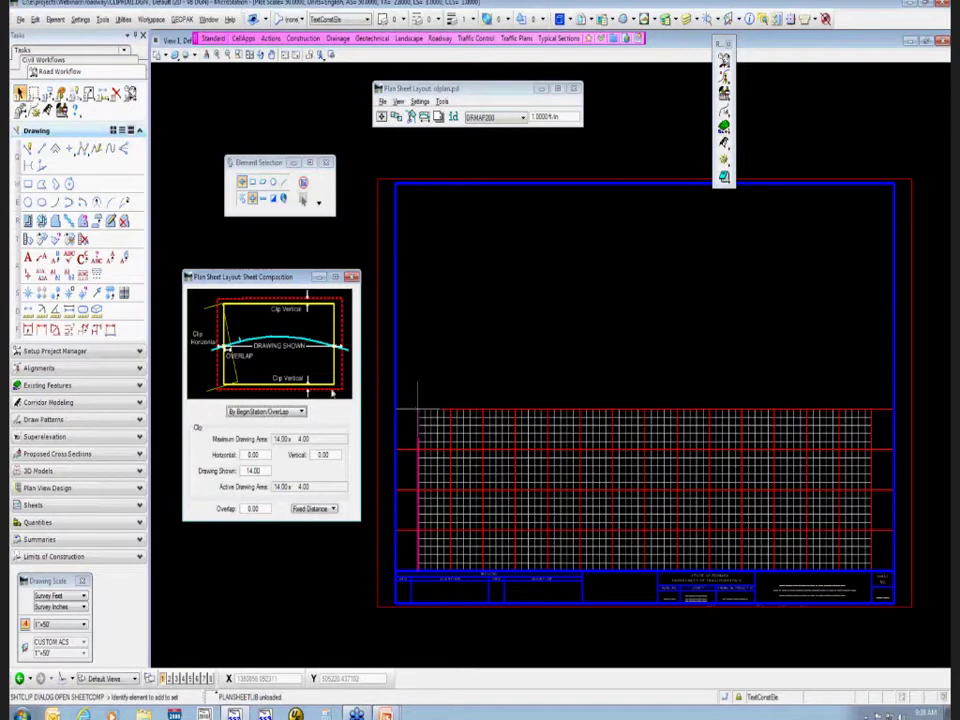
Step: Try overlaps of 7 and 20 and the fixed-distance and percentage options, then reset the overlap to 0
{"action": "double_click", "coordinate": [256, 510]}
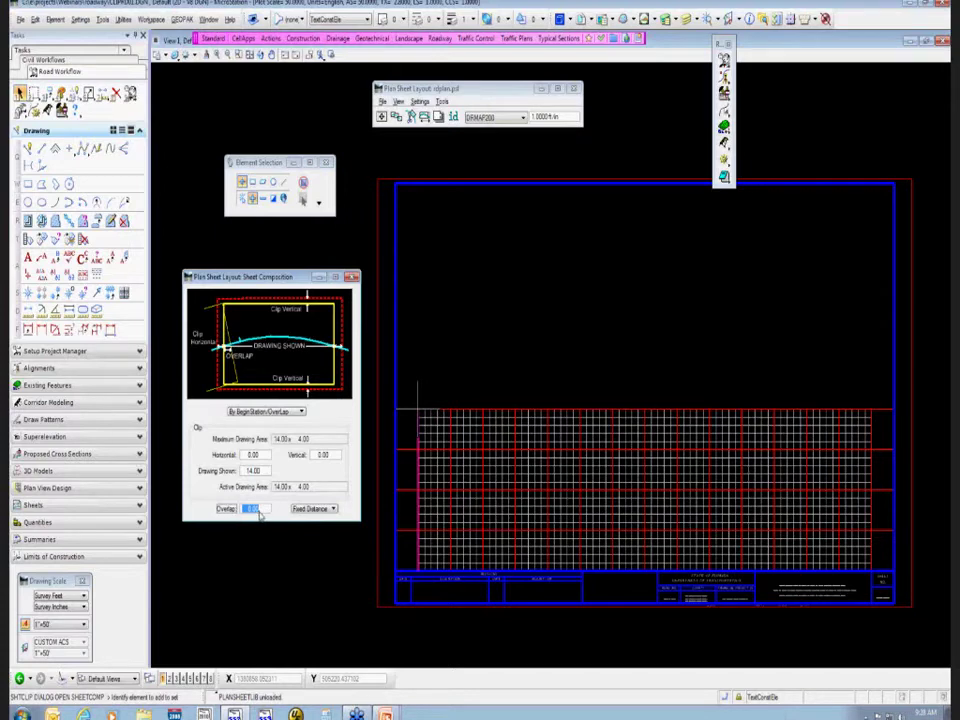
{"action": "type", "text": "7"}
{"action": "key", "text": "Tab"}
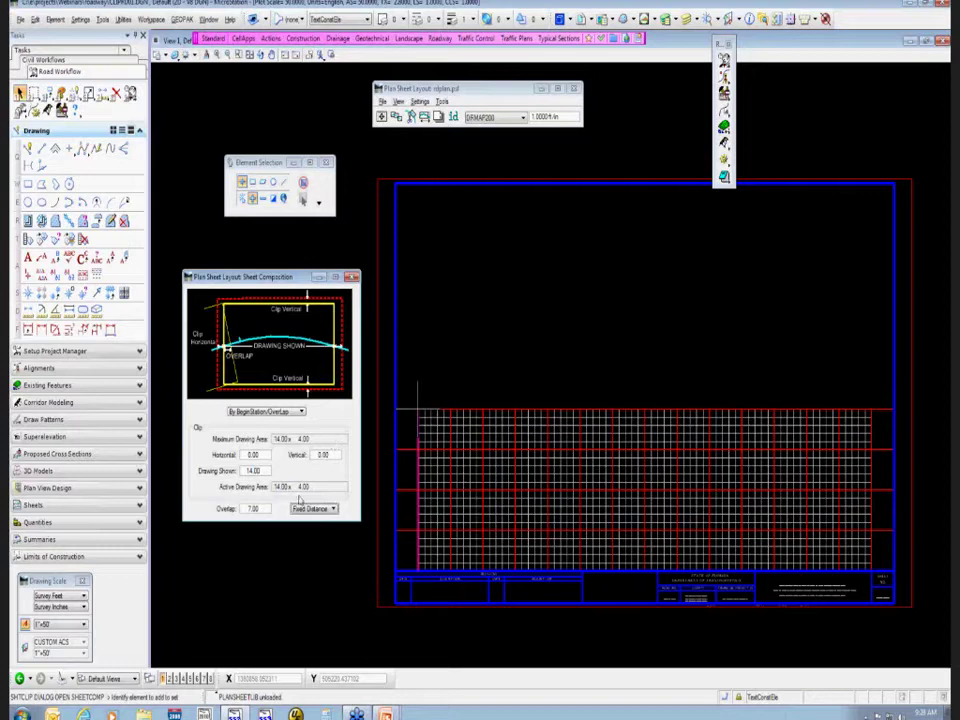
{"action": "left_click_drag", "start_coordinate": [258, 509], "coordinate": [238, 516]}
{"action": "type", "text": "20"}
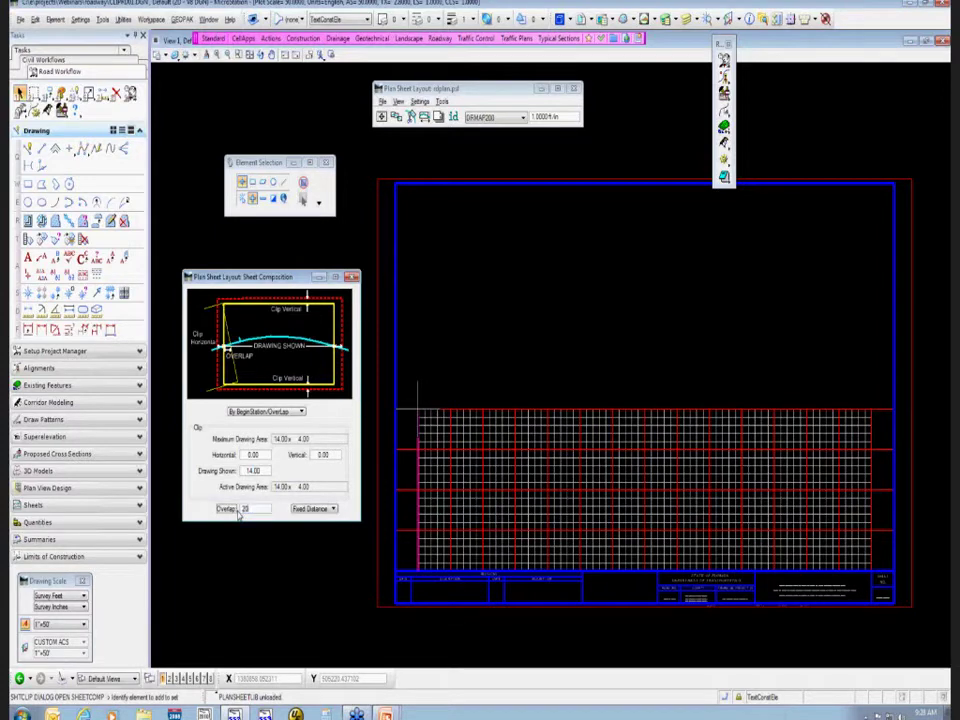
{"action": "key", "text": "Return"}
{"action": "left_click", "coordinate": [312, 511]}
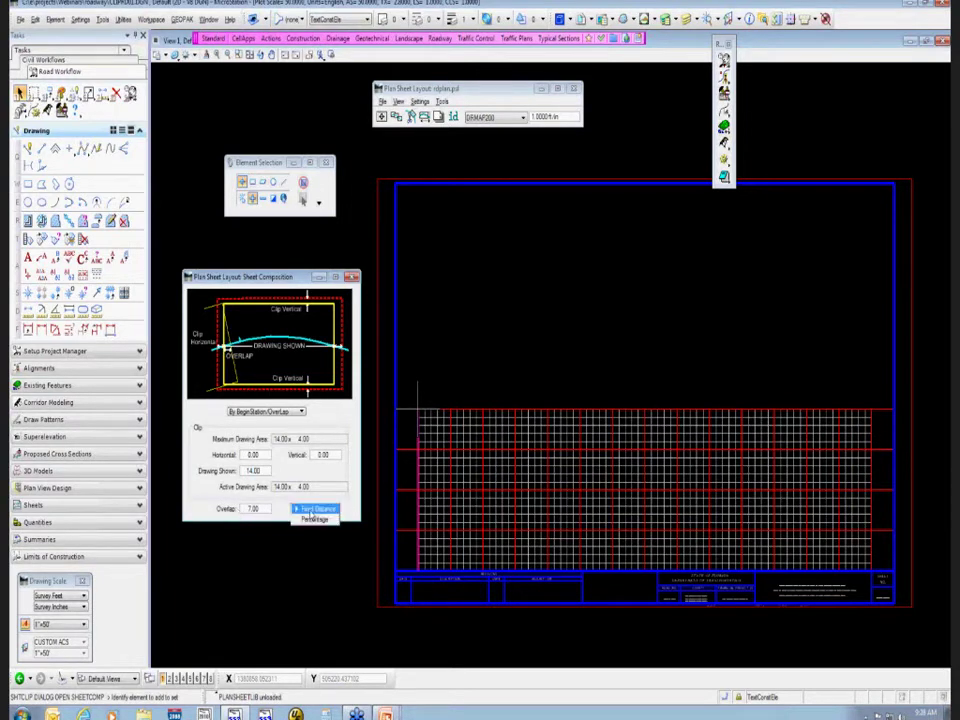
{"action": "left_click", "coordinate": [325, 521]}
{"action": "left_click", "coordinate": [317, 510]}
{"action": "left_click", "coordinate": [312, 498]}
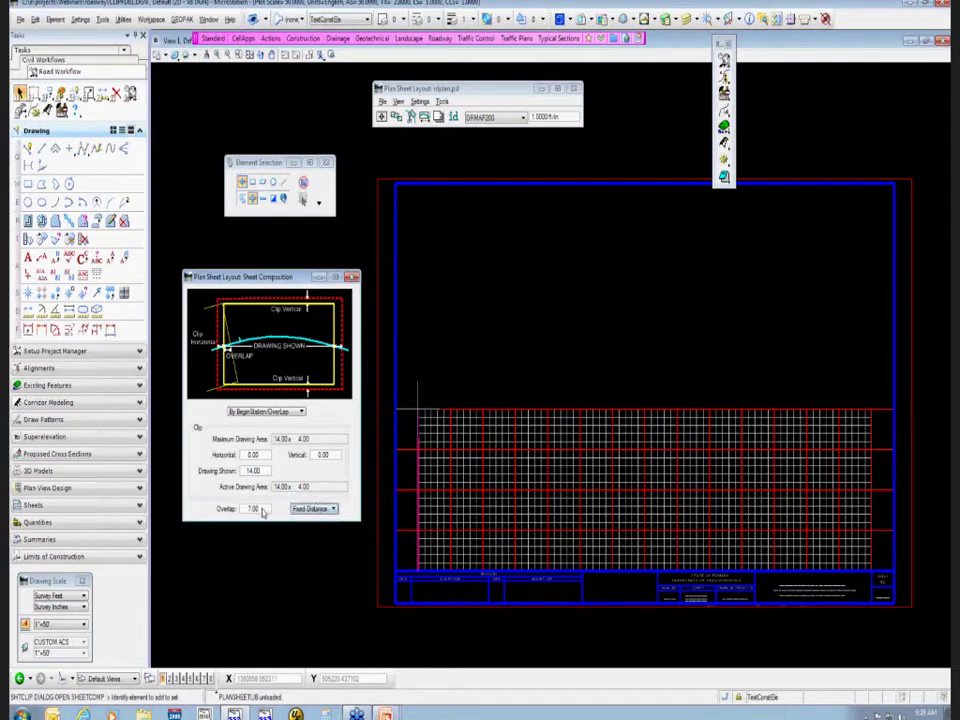
{"action": "left_click_drag", "start_coordinate": [259, 513], "coordinate": [244, 513]}
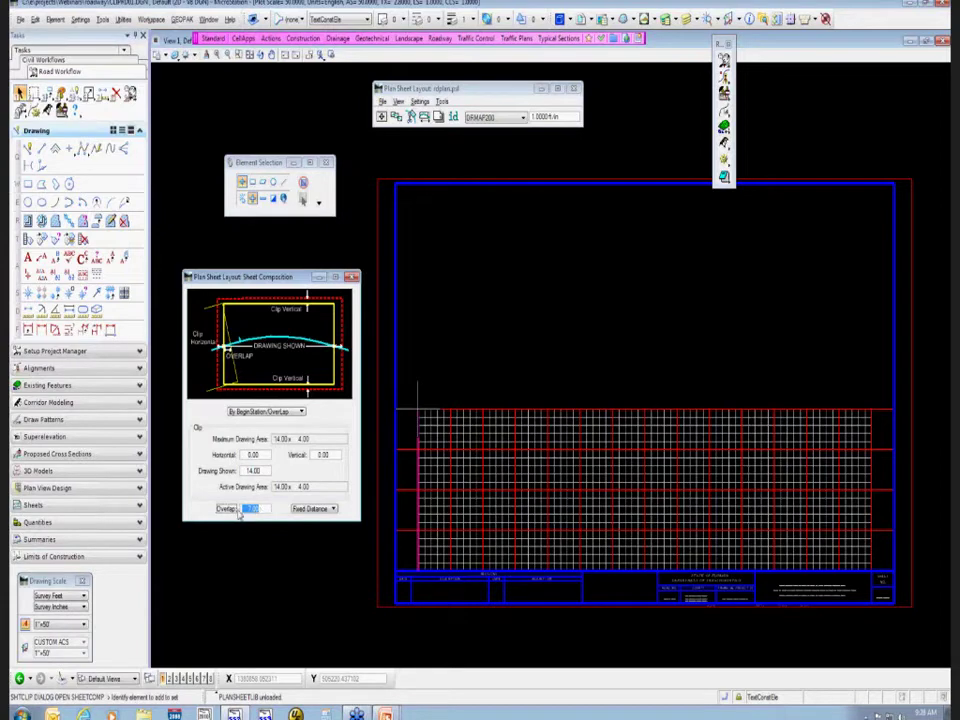
{"action": "key", "text": "Tab"}
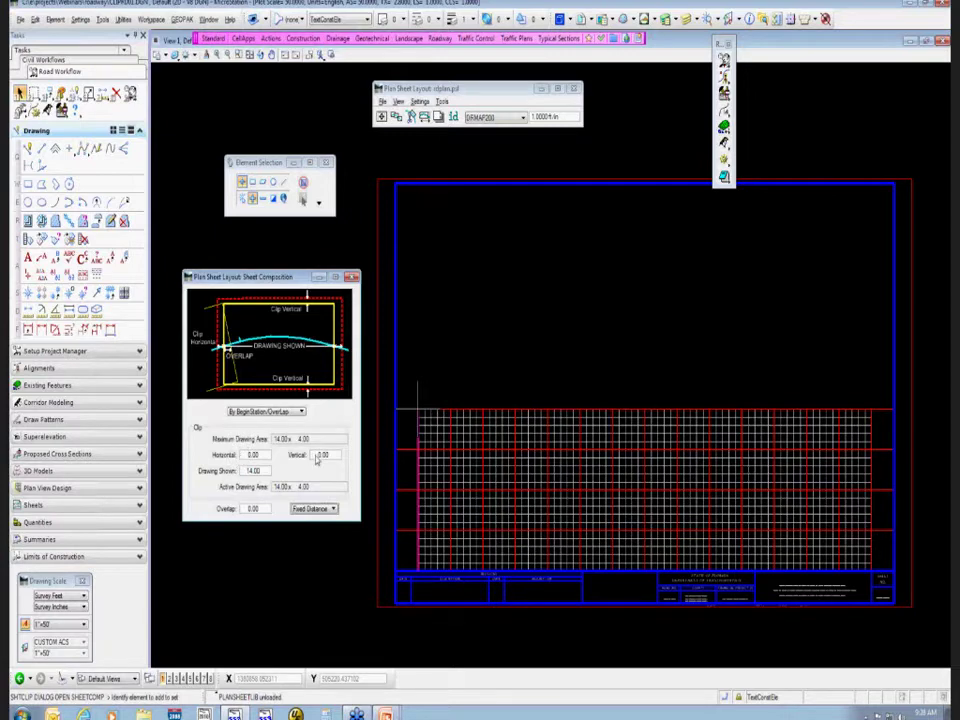
Step: Try a horizontal clip of 50 for the sheet composition, then set the drawing shown to 13
{"action": "double_click", "coordinate": [252, 455]}
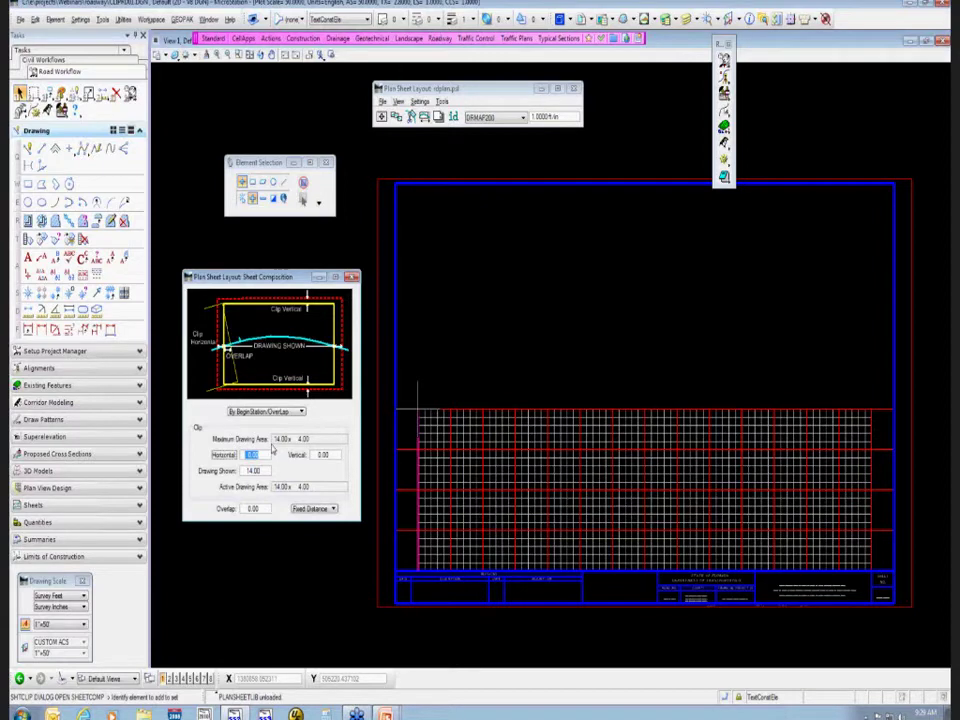
{"action": "type", "text": "50"}
{"action": "key", "text": "Tab"}
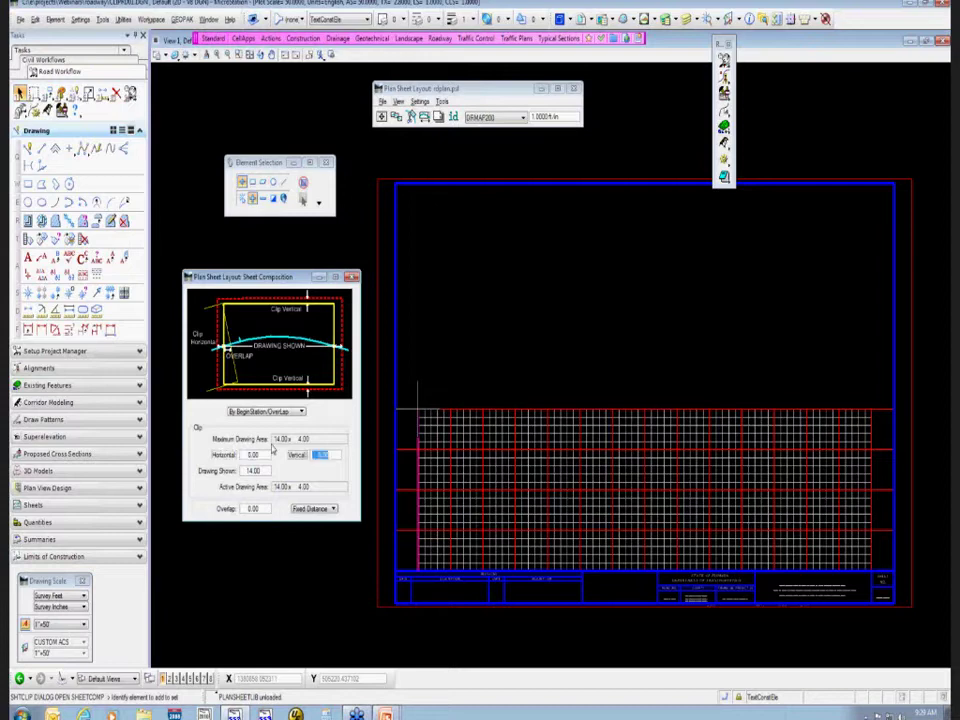
{"action": "left_click", "coordinate": [242, 472]}
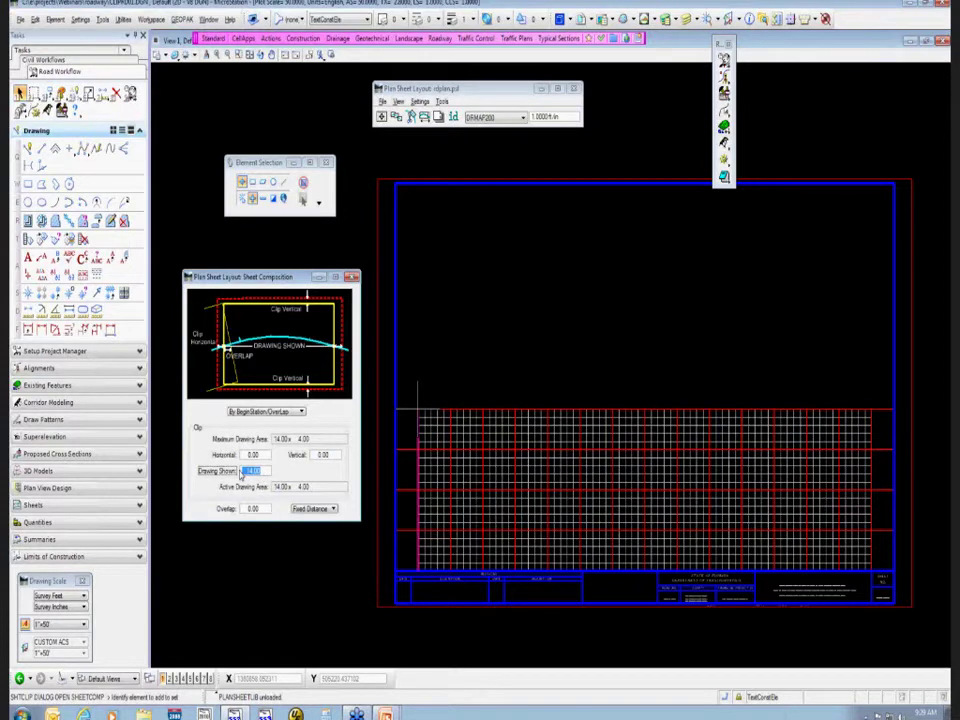
{"action": "key", "text": "BackSpace"}
{"action": "type", "text": "13"}
{"action": "key", "text": "Return"}
Step: Set the plan sheet layout scale to 50 ft/in and select the PLPR50 (Plan & Profile 50:1) sheet
{"action": "left_click_drag", "start_coordinate": [563, 119], "coordinate": [525, 120]}
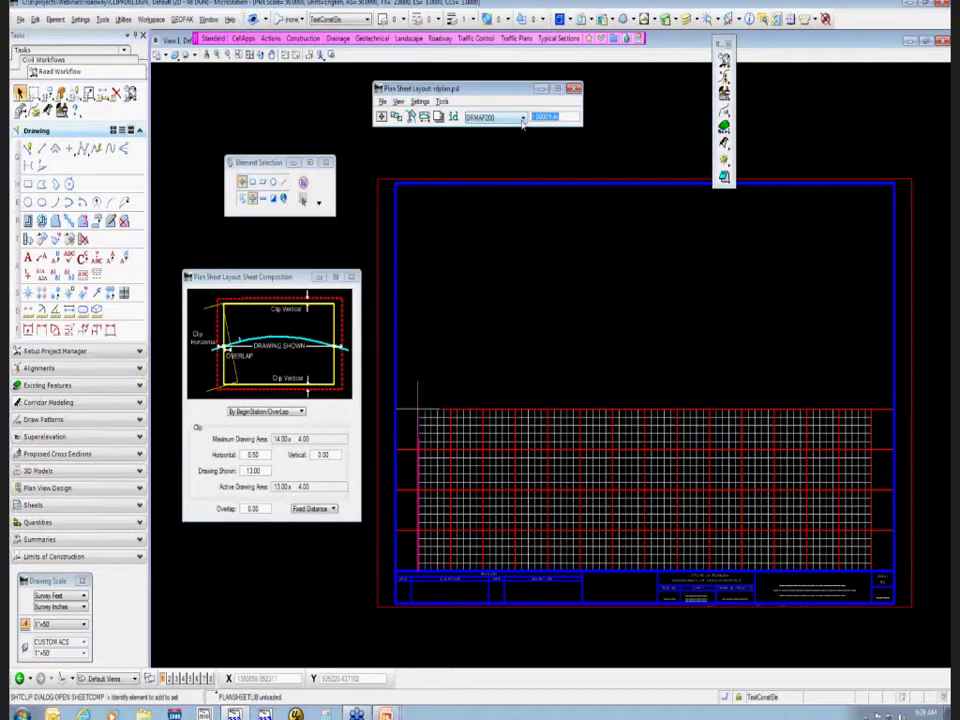
{"action": "type", "text": "50"}
{"action": "key", "text": "Return"}
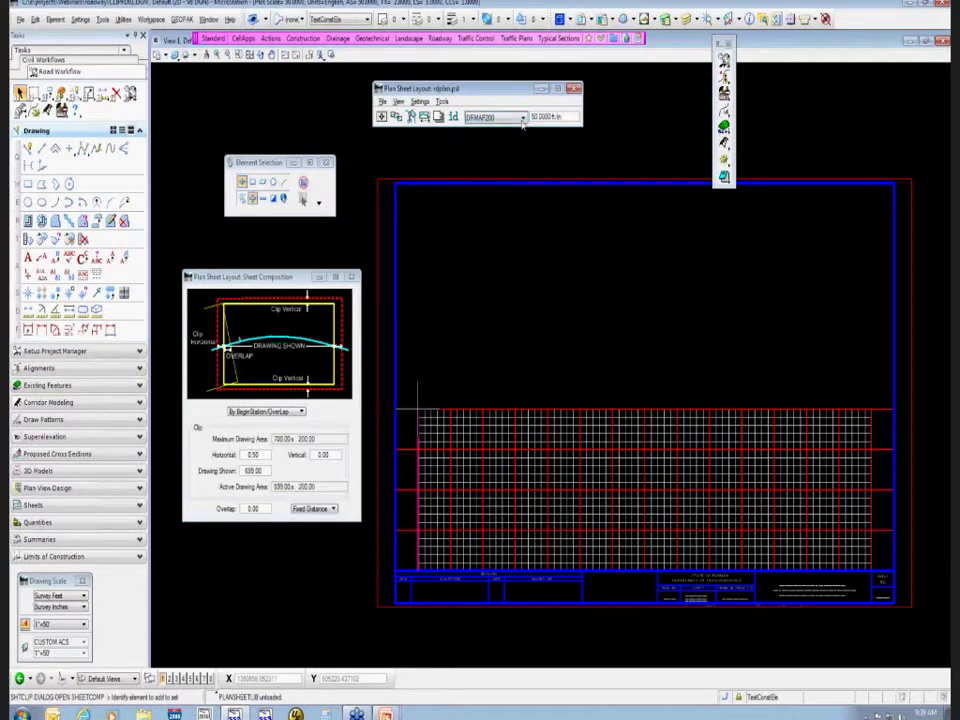
{"action": "left_click", "coordinate": [522, 118]}
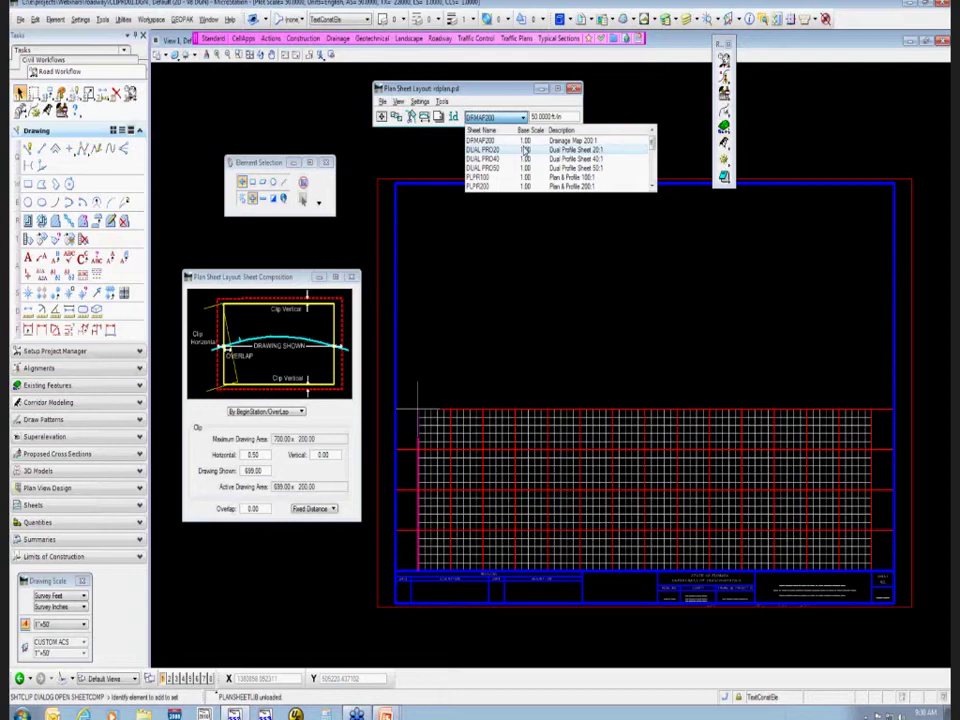
{"action": "scroll", "coordinate": [520, 155], "scroll_direction": "down", "scroll_amount": 1}
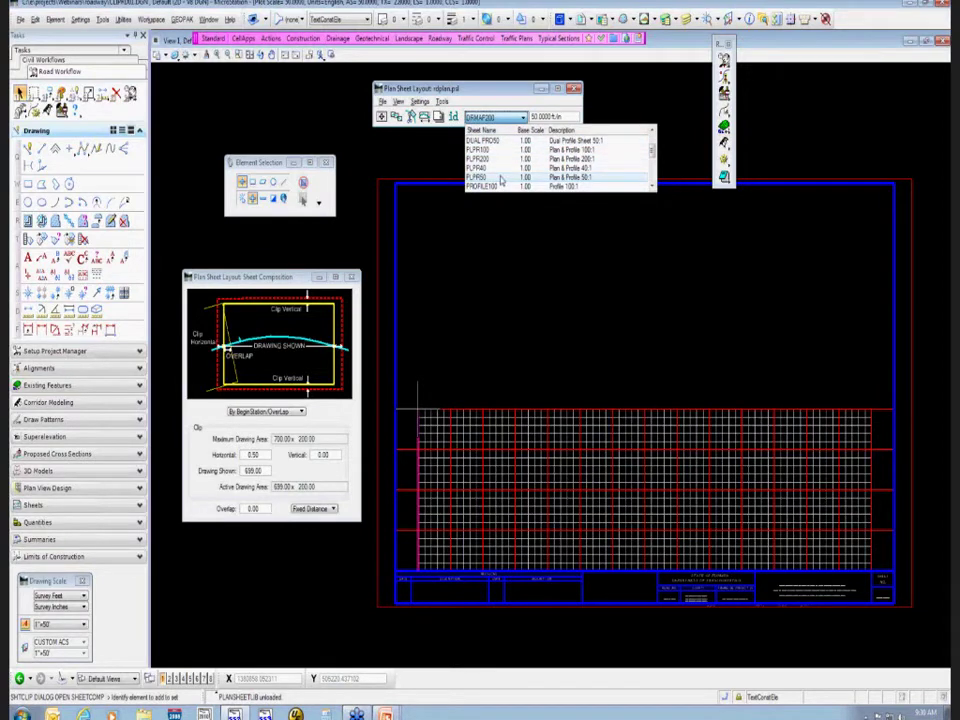
{"action": "left_click", "coordinate": [501, 179]}
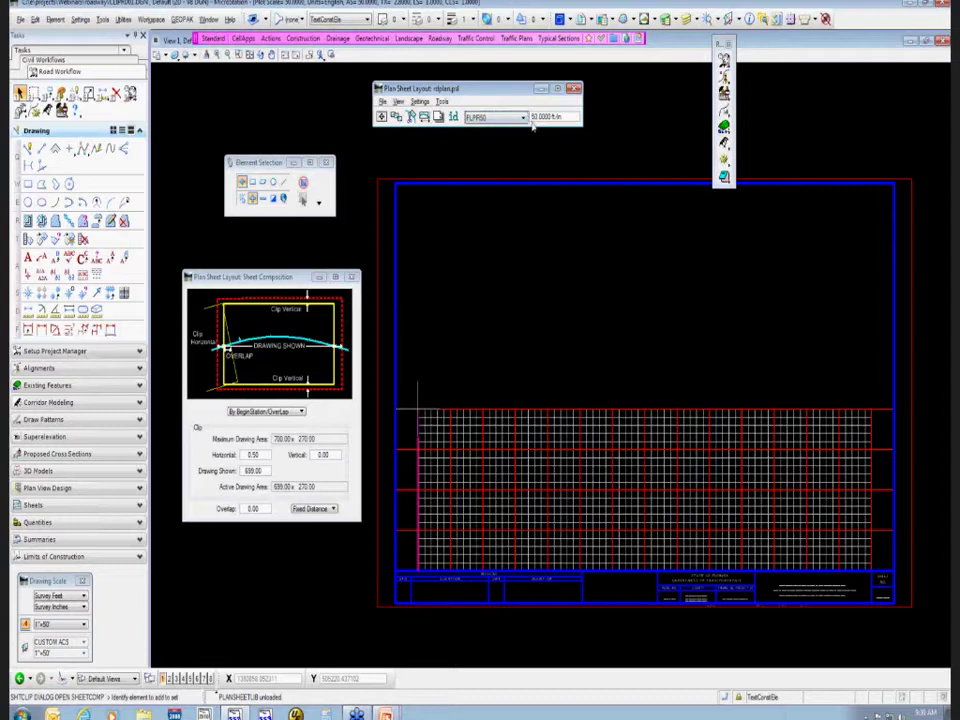
Step: Set the sheet composition's horizontal clip to 50 and its vertical clip to 10
{"action": "left_click", "coordinate": [410, 117]}
{"action": "double_click", "coordinate": [250, 456]}
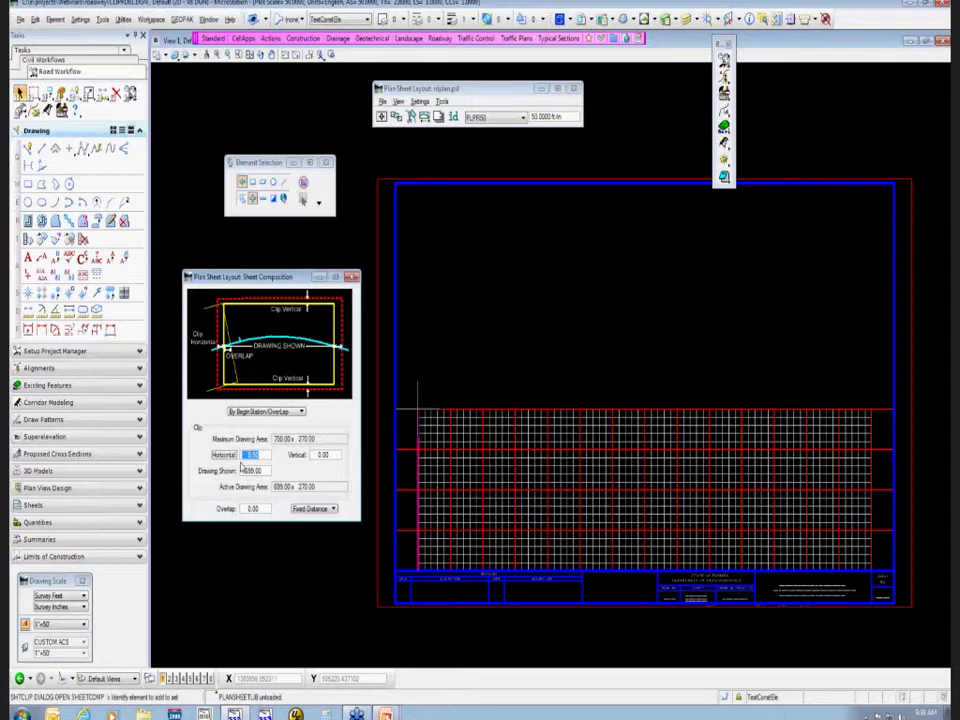
{"action": "type", "text": "50"}
{"action": "key", "text": "Tab"}
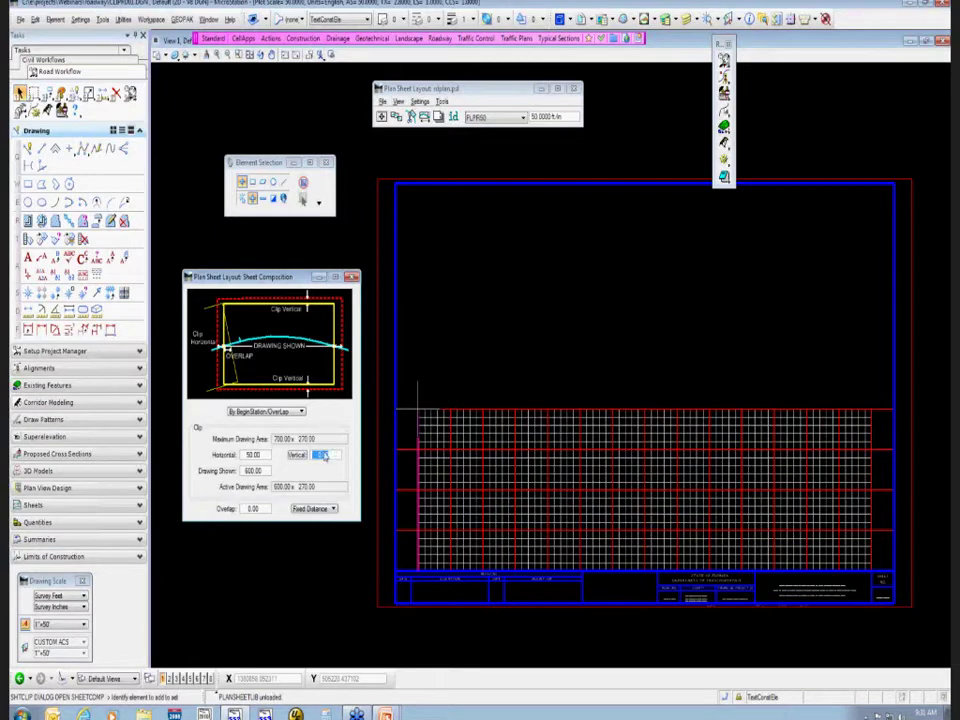
{"action": "type", "text": "10"}
{"action": "key", "text": "Tab"}
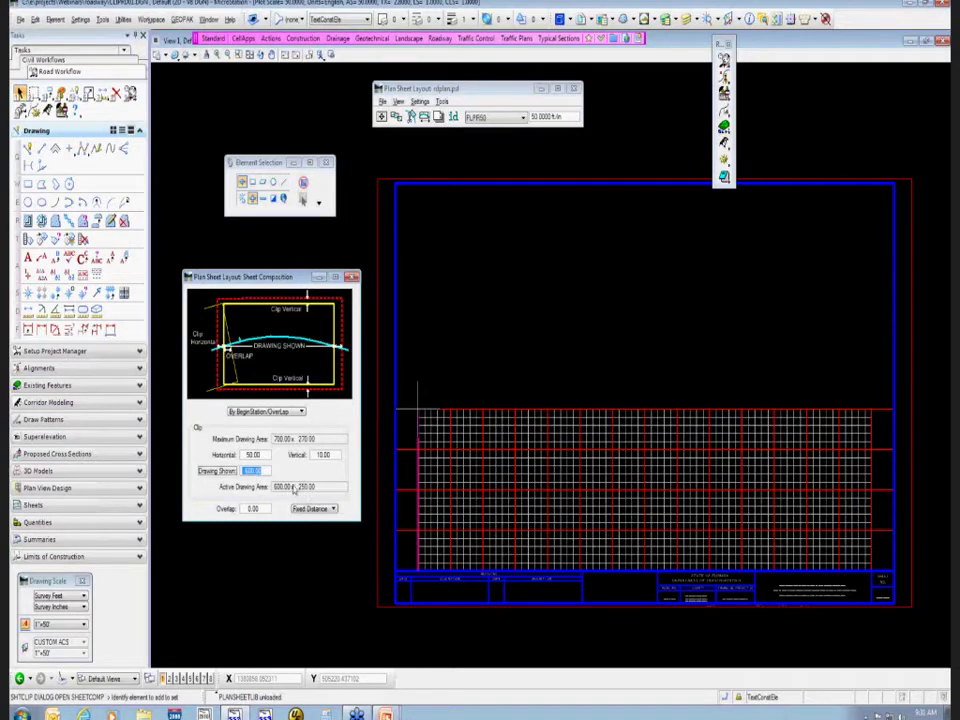
Step: Reset the sheet composition's vertical and horizontal clip values to 0
{"action": "double_click", "coordinate": [328, 456]}
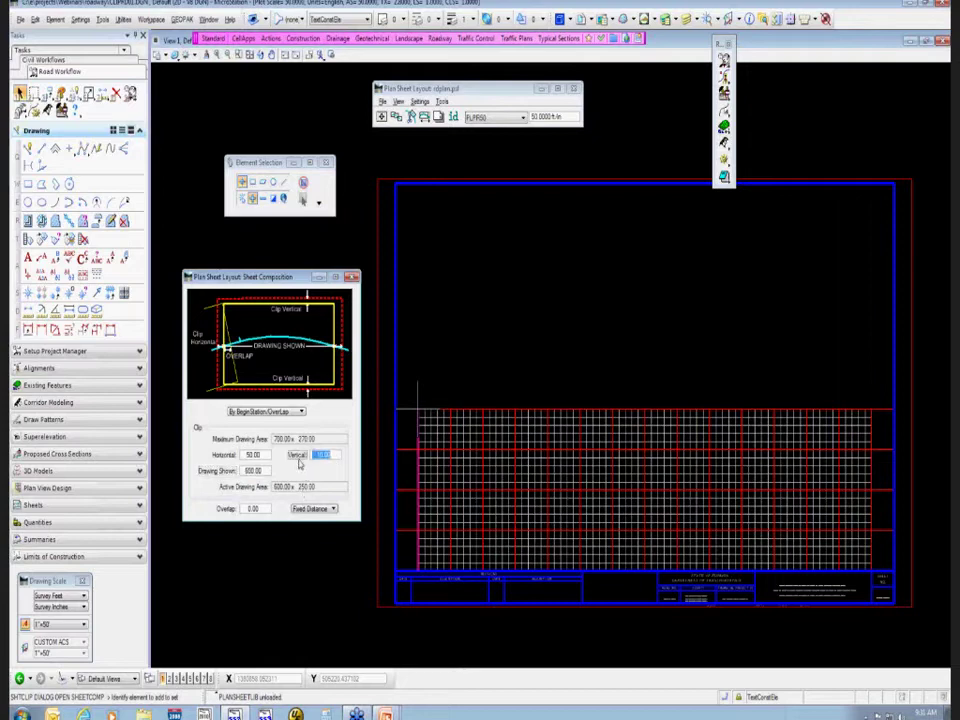
{"action": "type", "text": "0"}
{"action": "key", "text": "Tab"}
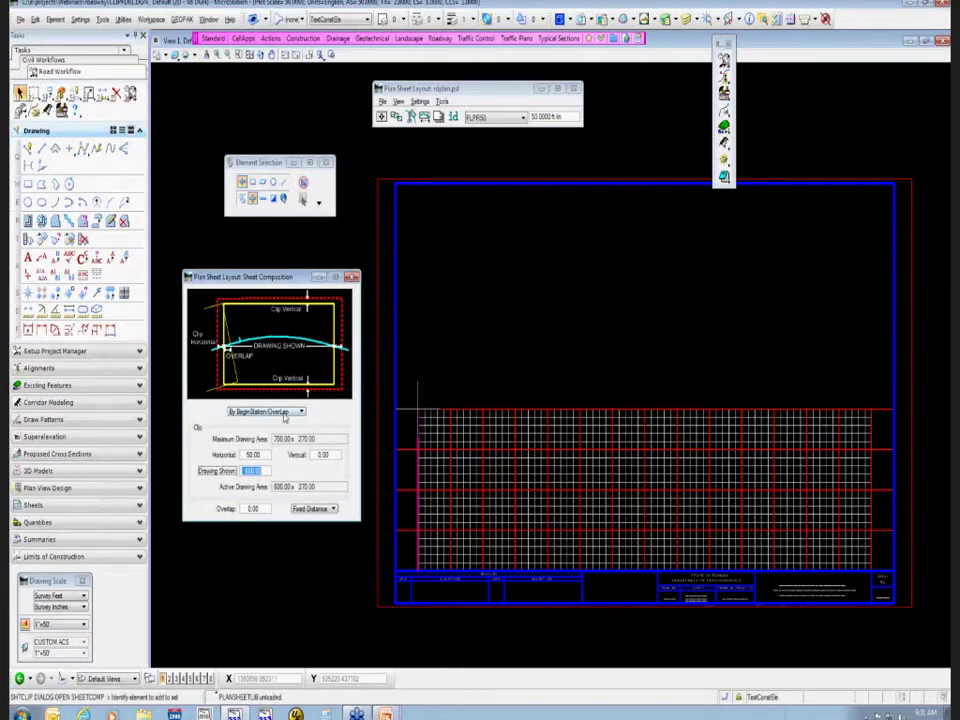
{"action": "double_click", "coordinate": [246, 456]}
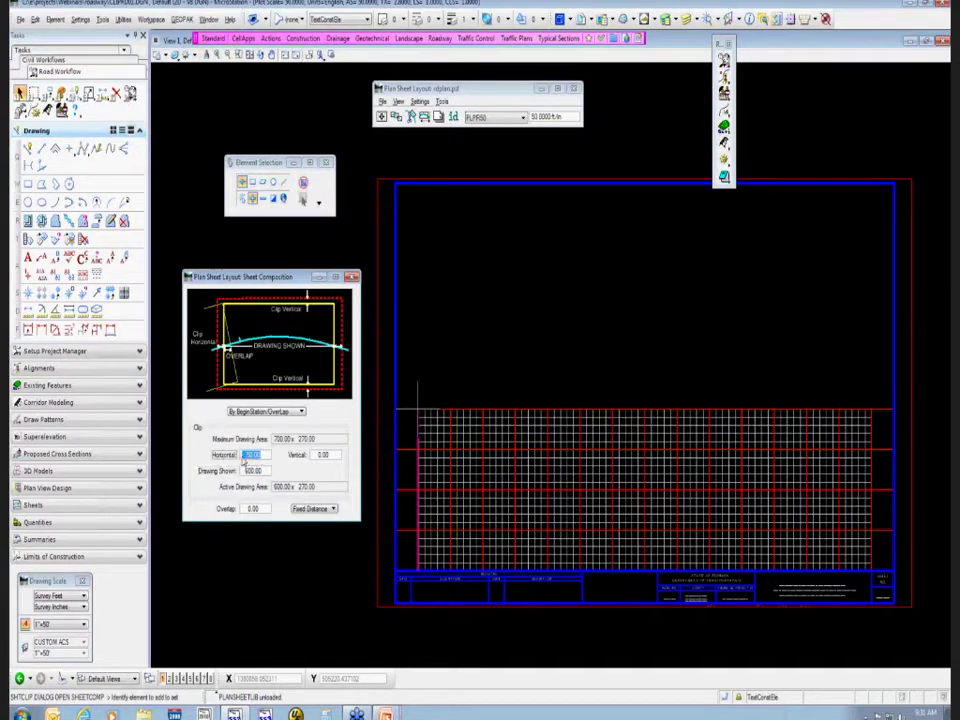
{"action": "type", "text": "0"}
{"action": "key", "text": "Tab"}
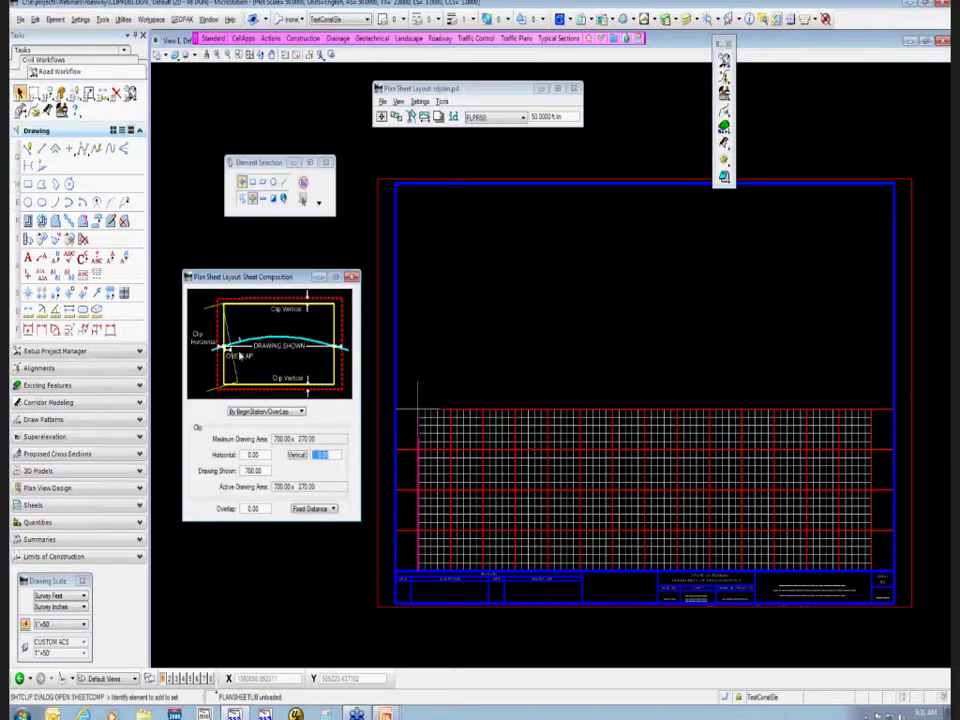
Step: Switch the sheet composition method to By Station Range: Inside Out and set the horizontal clip to 20
{"action": "left_click", "coordinate": [299, 411]}
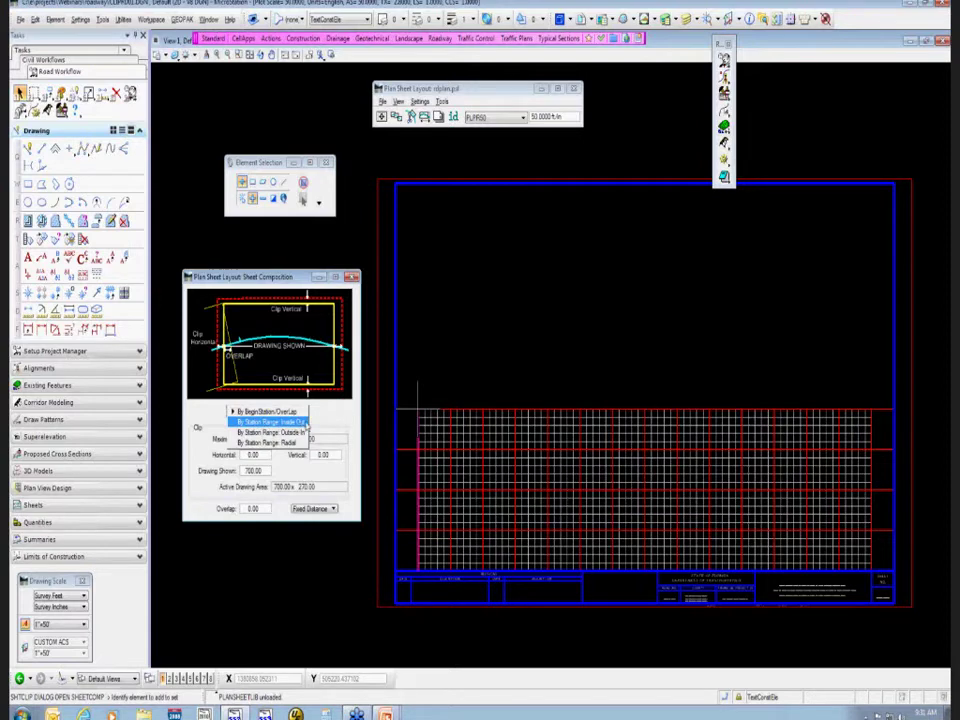
{"action": "left_click", "coordinate": [306, 423]}
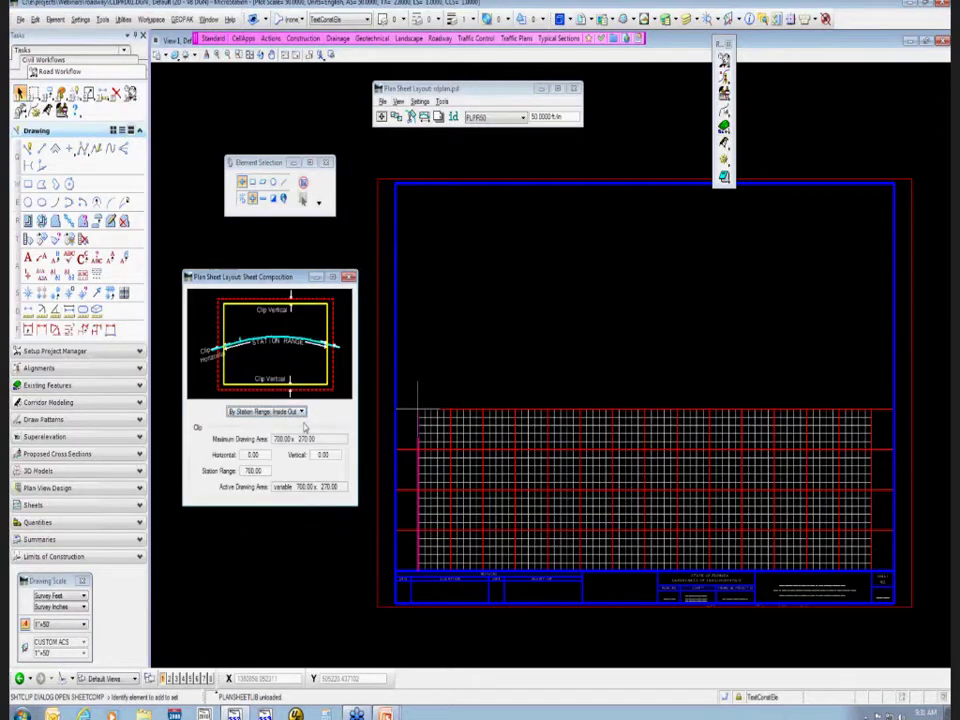
{"action": "double_click", "coordinate": [246, 457]}
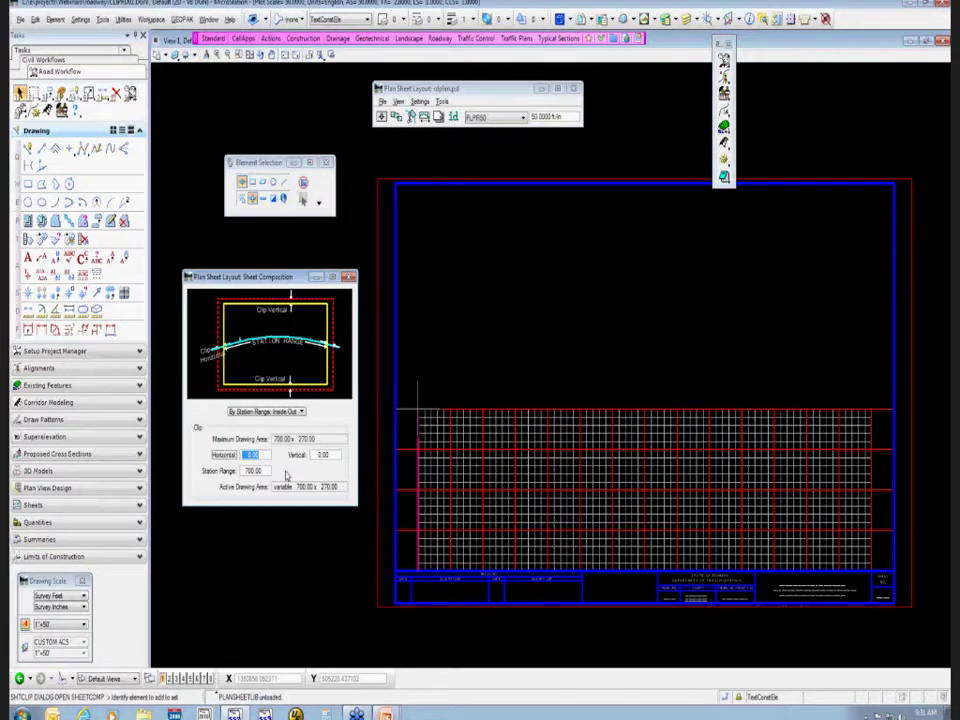
{"action": "type", "text": "20"}
{"action": "key", "text": "Tab"}
Step: Open the GEOPAK Road help and browse the Command Reference to the Plan Profile Sheet Composition Tools topics under Plans Preparation
{"action": "left_click", "coordinate": [182, 20]}
{"action": "mouse_move", "coordinate": [184, 33]}
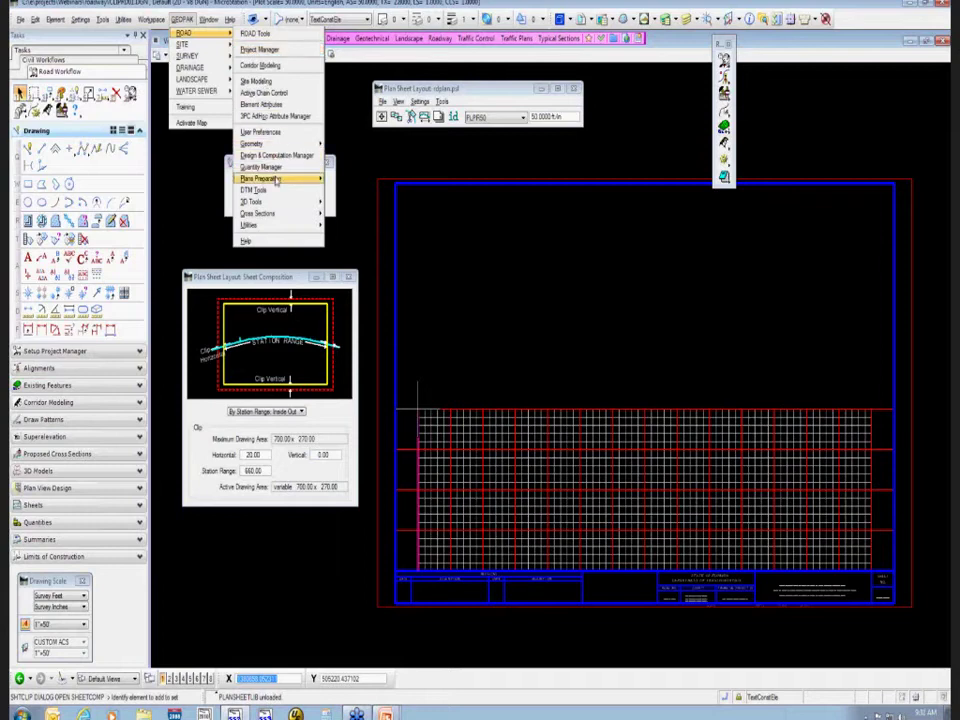
{"action": "mouse_move", "coordinate": [277, 180]}
{"action": "left_click", "coordinate": [264, 229]}
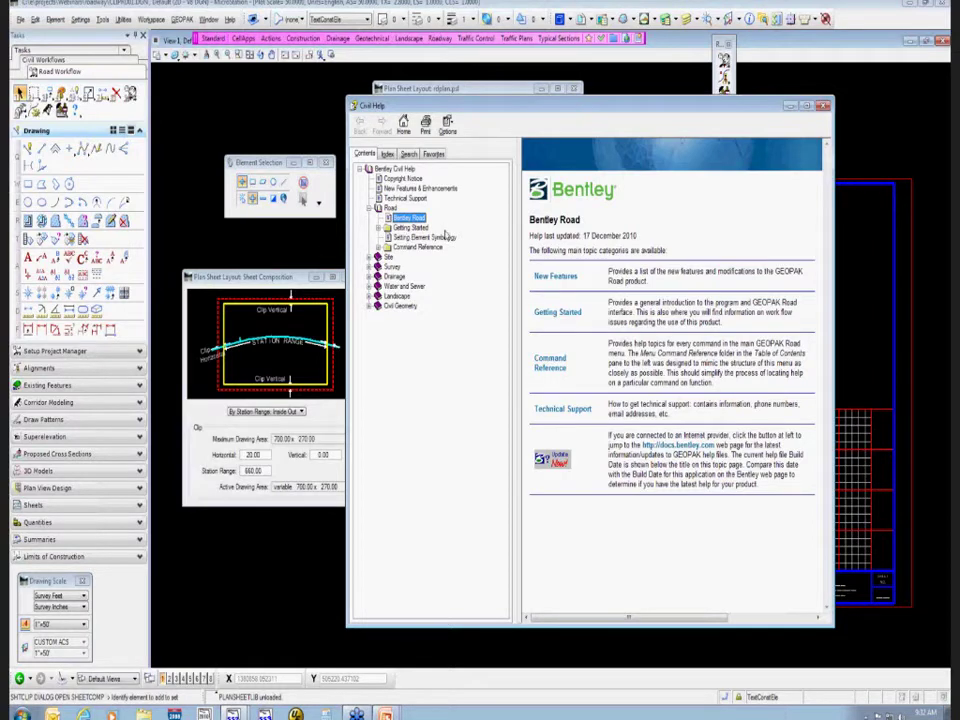
{"action": "left_click", "coordinate": [410, 248]}
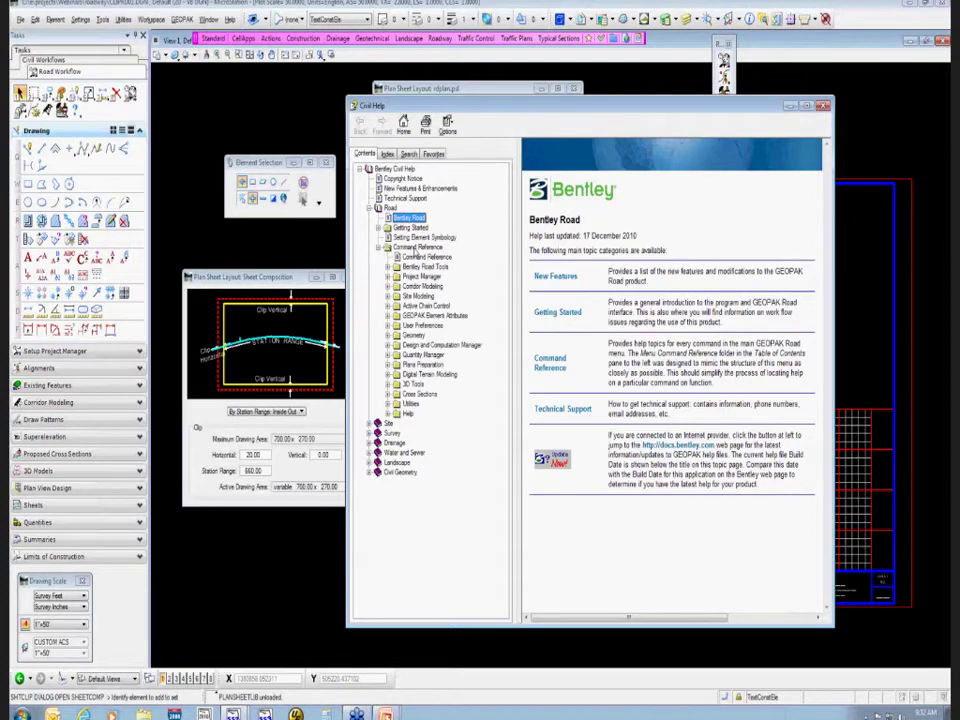
{"action": "left_click", "coordinate": [408, 413]}
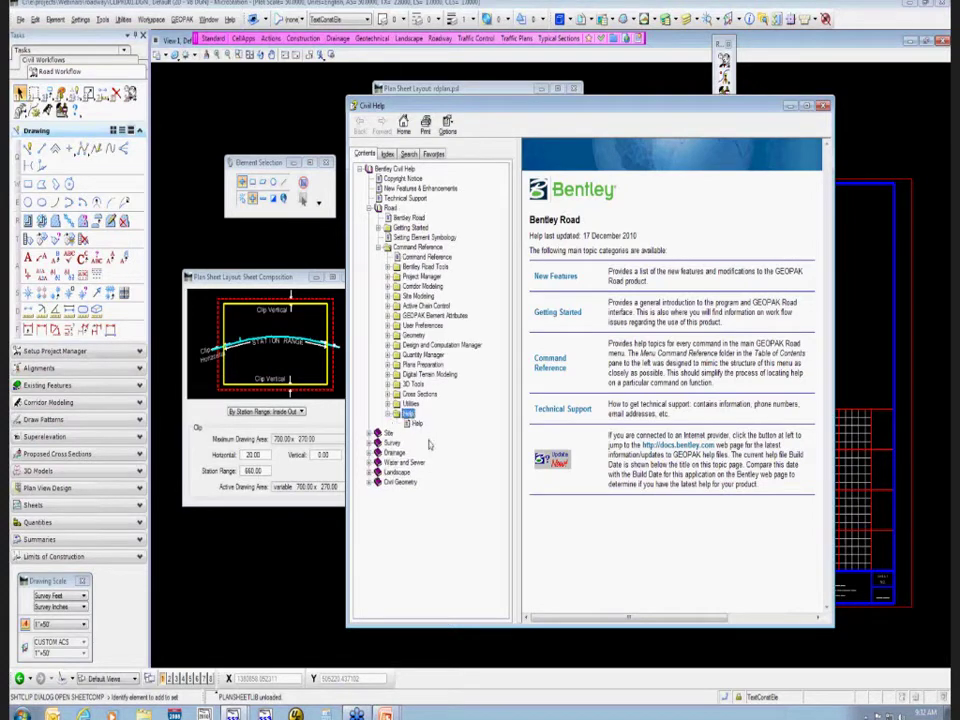
{"action": "left_click", "coordinate": [417, 424]}
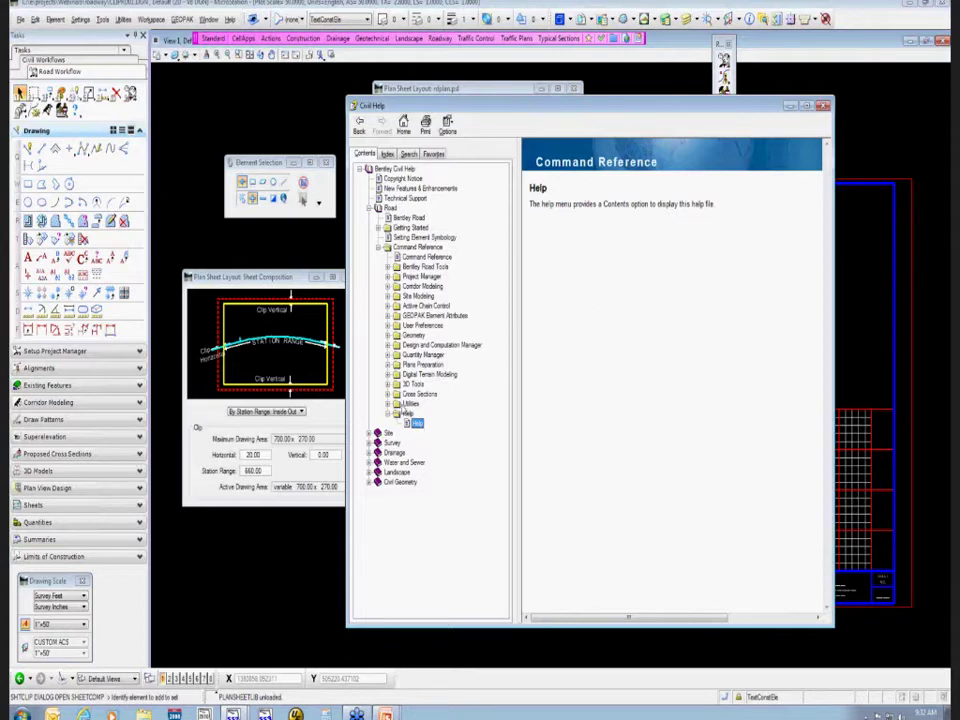
{"action": "left_click", "coordinate": [421, 364]}
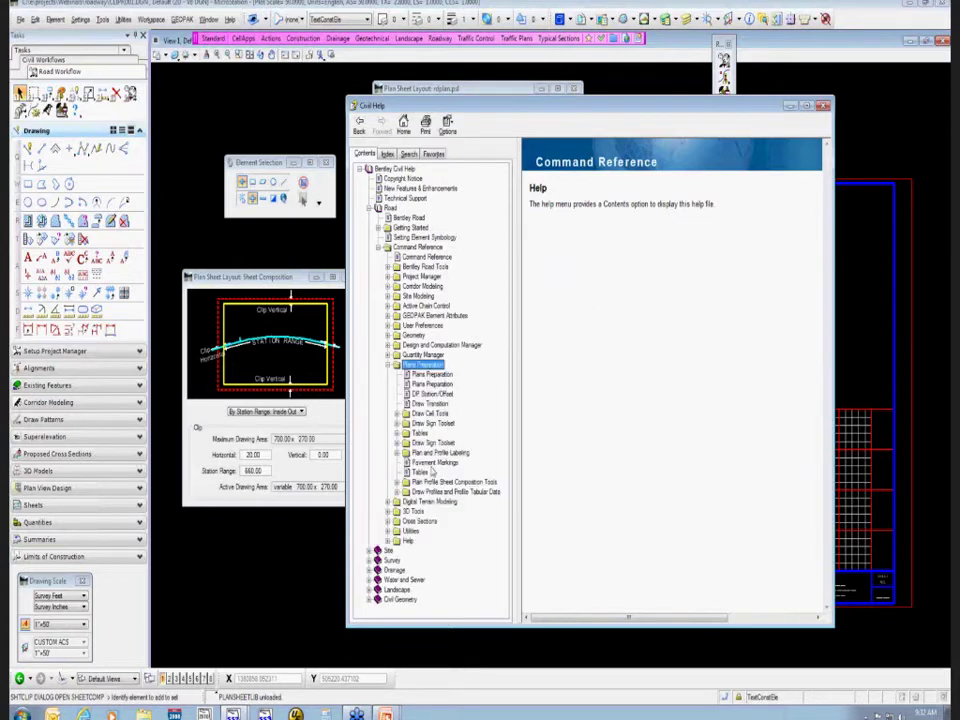
{"action": "left_click", "coordinate": [440, 482]}
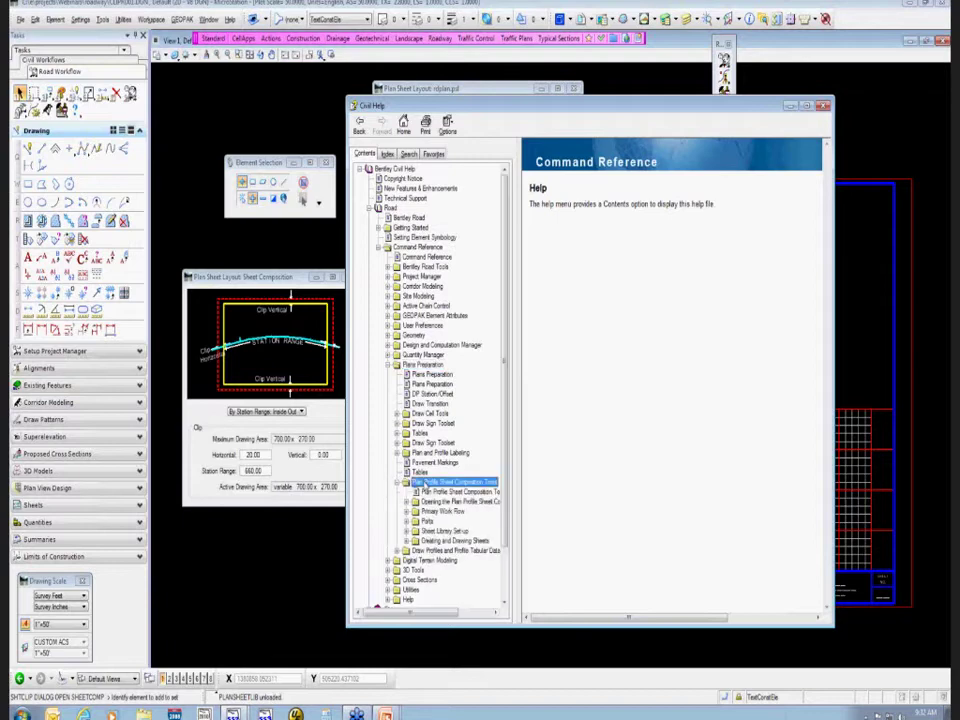
Step: Find the Sheet Composition help under Creating and Drawing Sheets and read the By Station Range Inside Out Option topic
{"action": "left_click", "coordinate": [440, 531]}
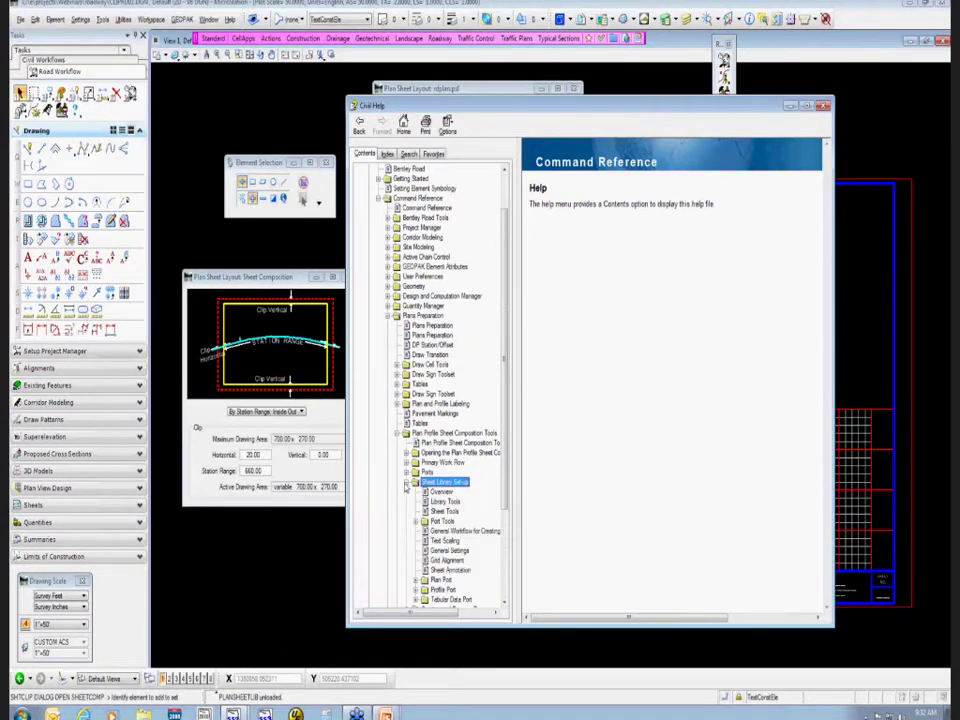
{"action": "scroll", "coordinate": [430, 500], "scroll_direction": "down", "scroll_amount": 1}
{"action": "left_click", "coordinate": [415, 492]}
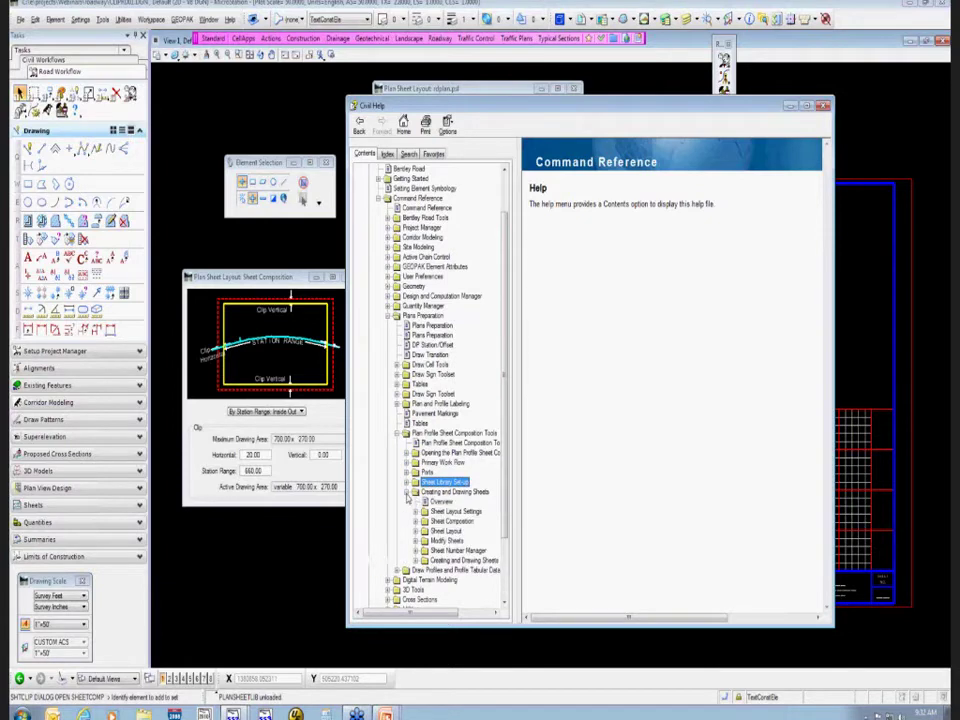
{"action": "left_click", "coordinate": [455, 511]}
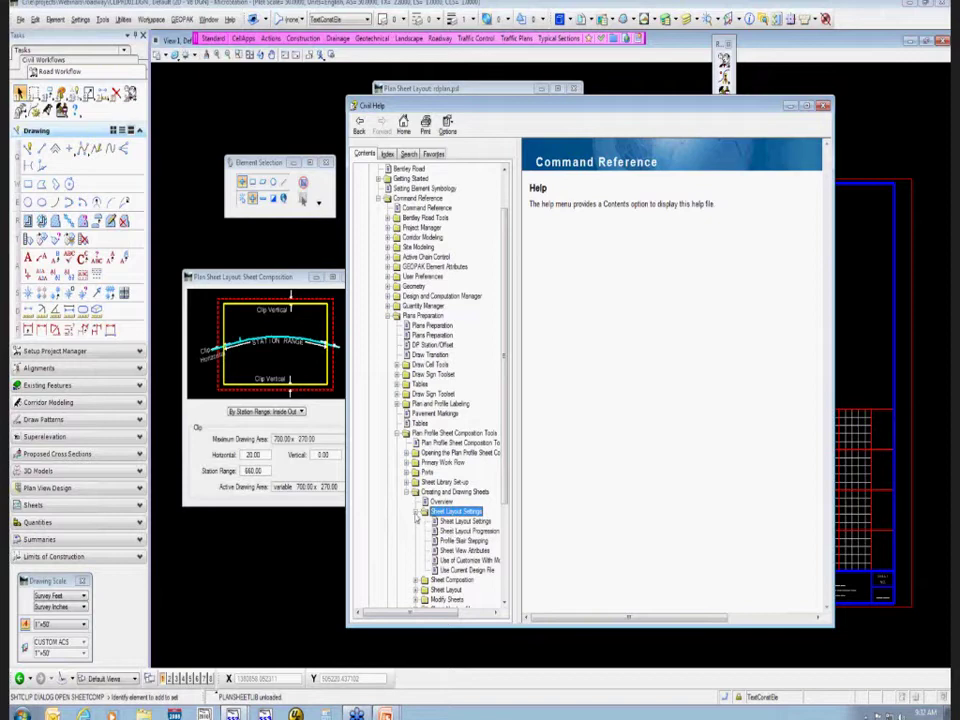
{"action": "left_click", "coordinate": [455, 511]}
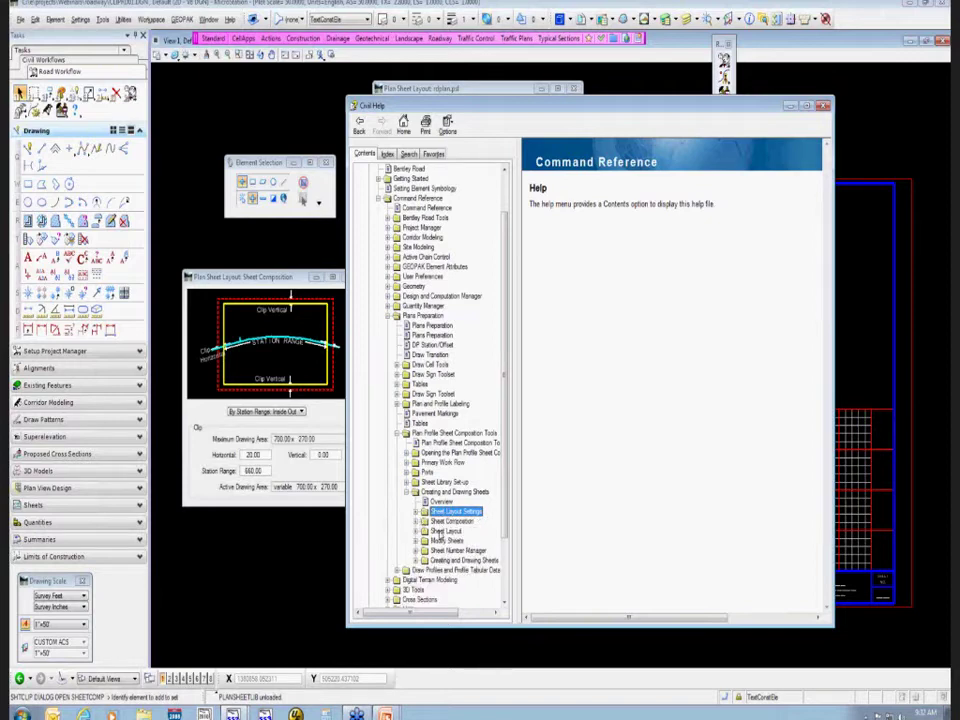
{"action": "left_click", "coordinate": [447, 521]}
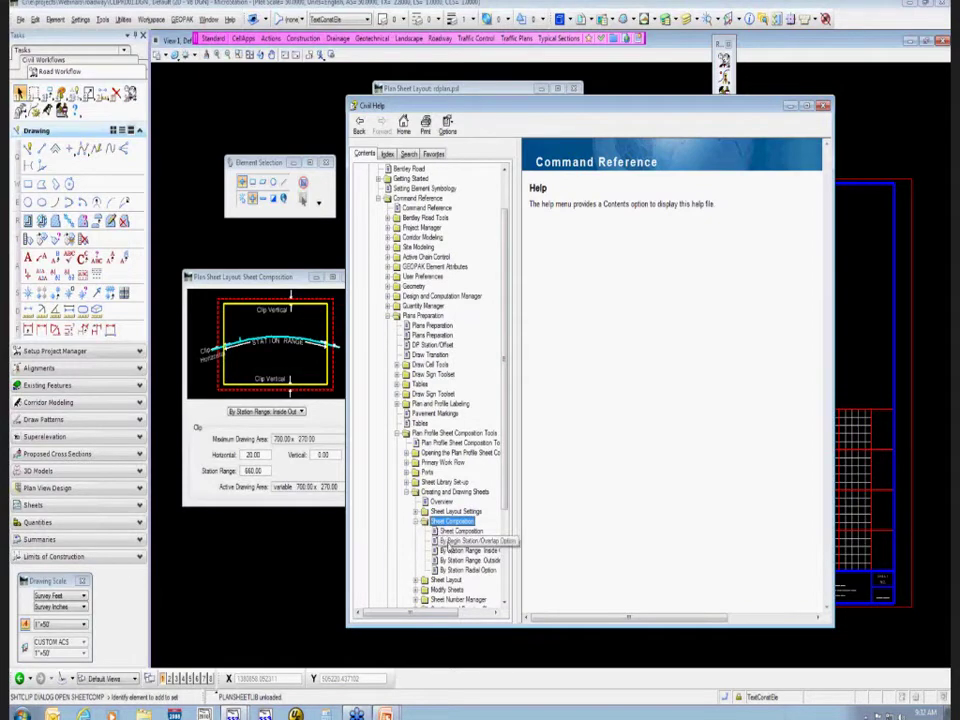
{"action": "left_click", "coordinate": [455, 540]}
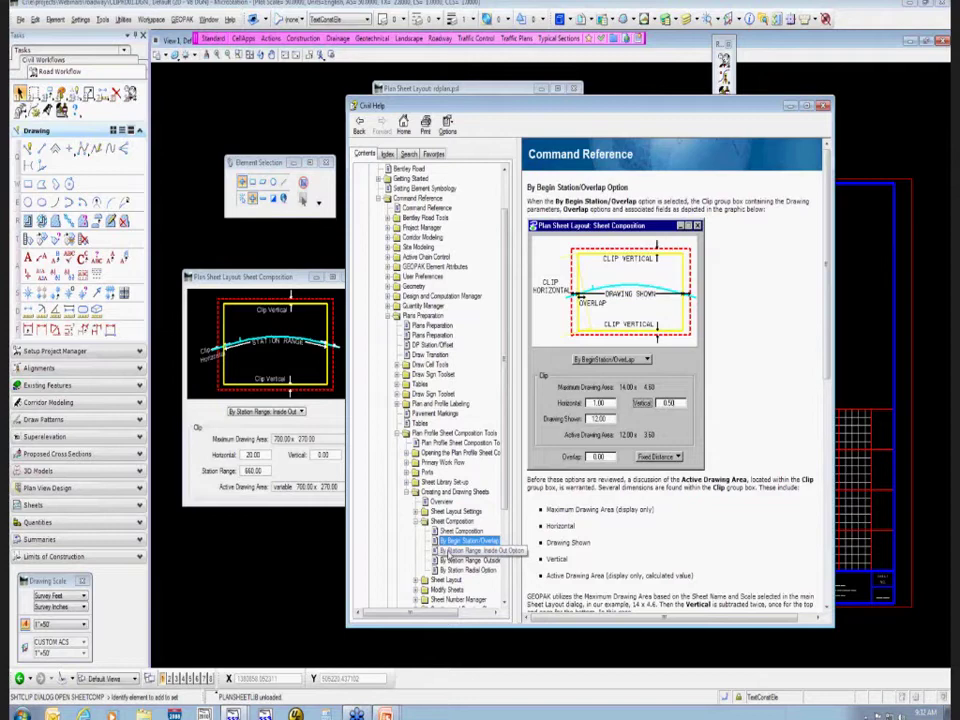
{"action": "left_click", "coordinate": [452, 550]}
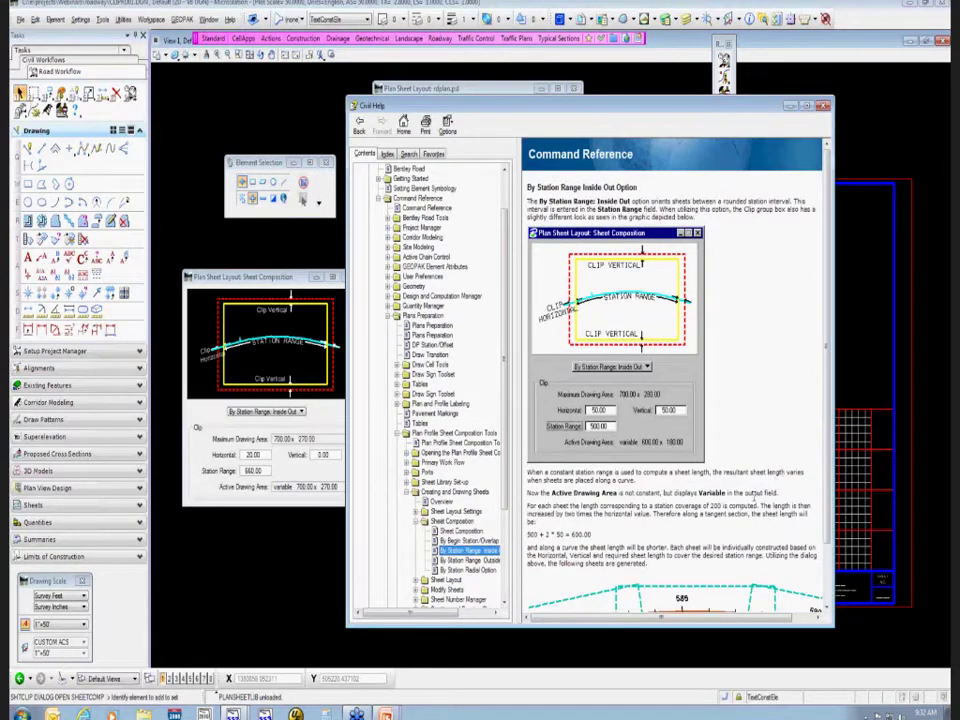
{"action": "scroll", "coordinate": [793, 381], "scroll_direction": "down", "scroll_amount": 1}
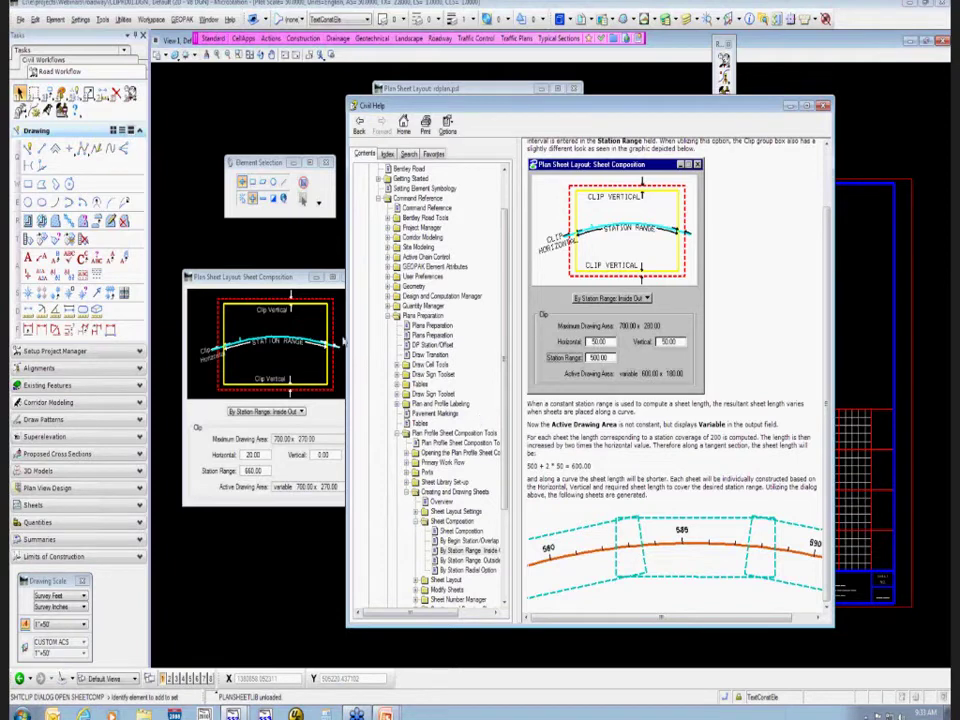
Step: Try the By Station Range: Outside In composition method and read its help topic through the clipping-shape example
{"action": "left_click_drag", "start_coordinate": [285, 287], "coordinate": [268, 285]}
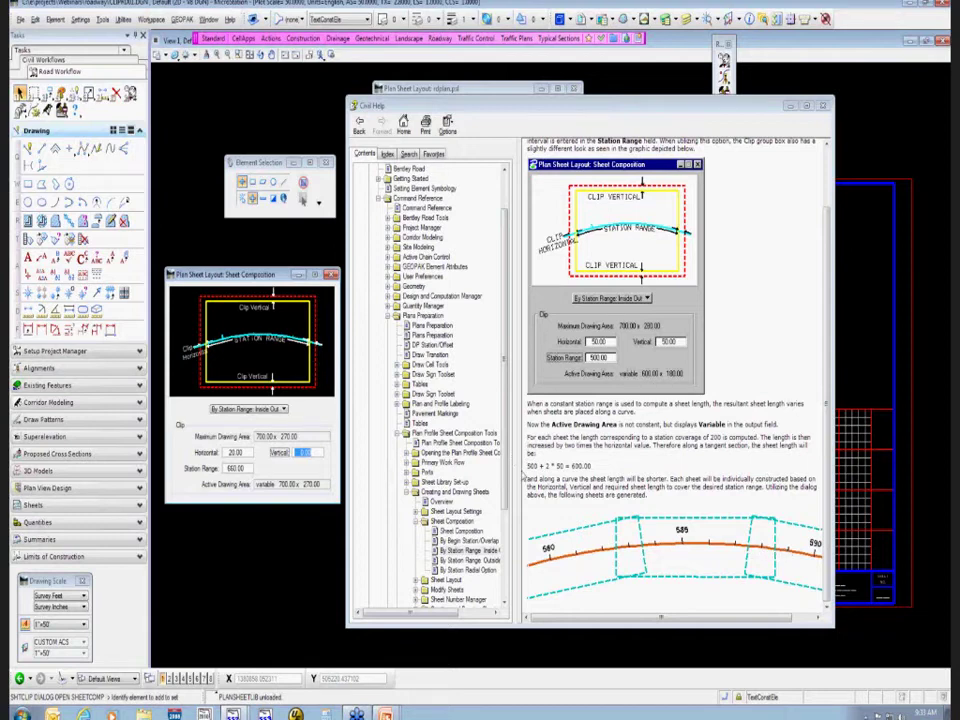
{"action": "left_click", "coordinate": [285, 411]}
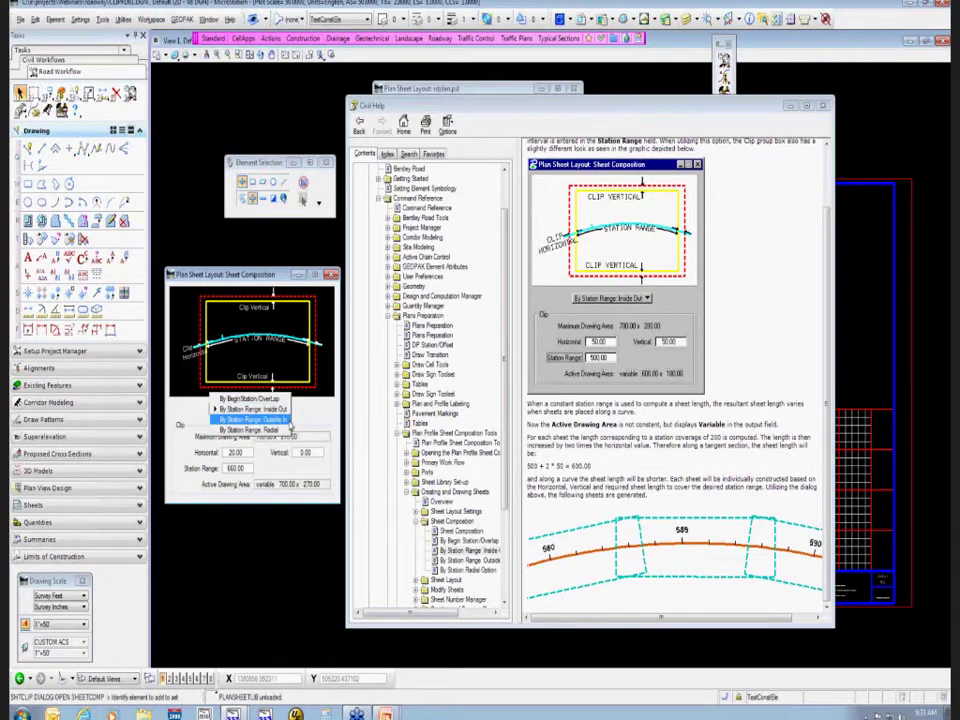
{"action": "left_click", "coordinate": [289, 421]}
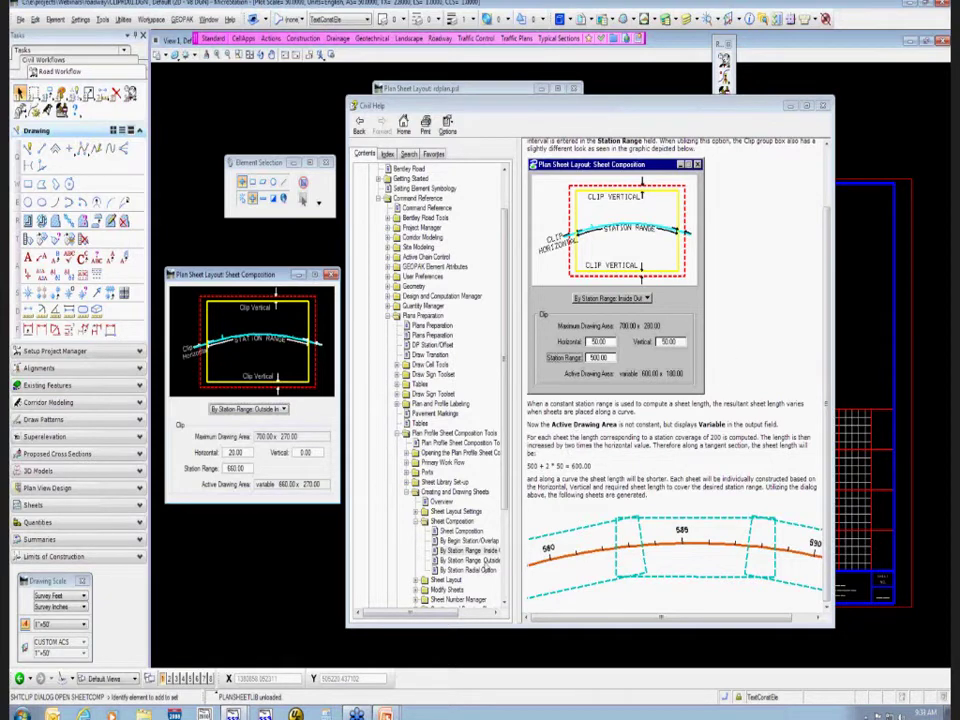
{"action": "left_click", "coordinate": [470, 560]}
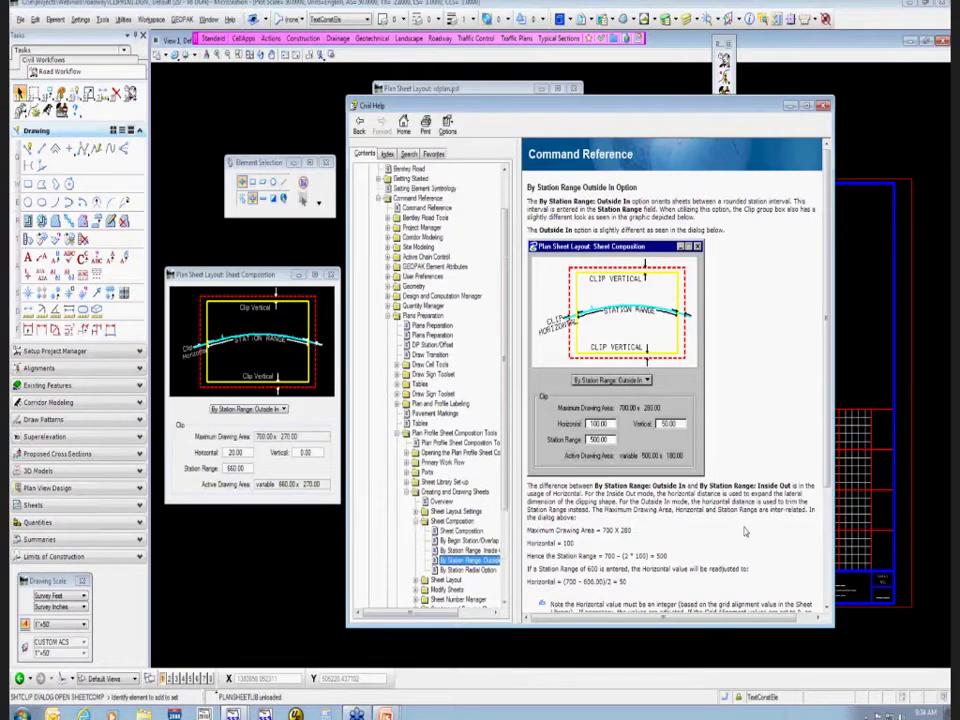
{"action": "scroll", "coordinate": [745, 531], "scroll_direction": "down", "scroll_amount": 3}
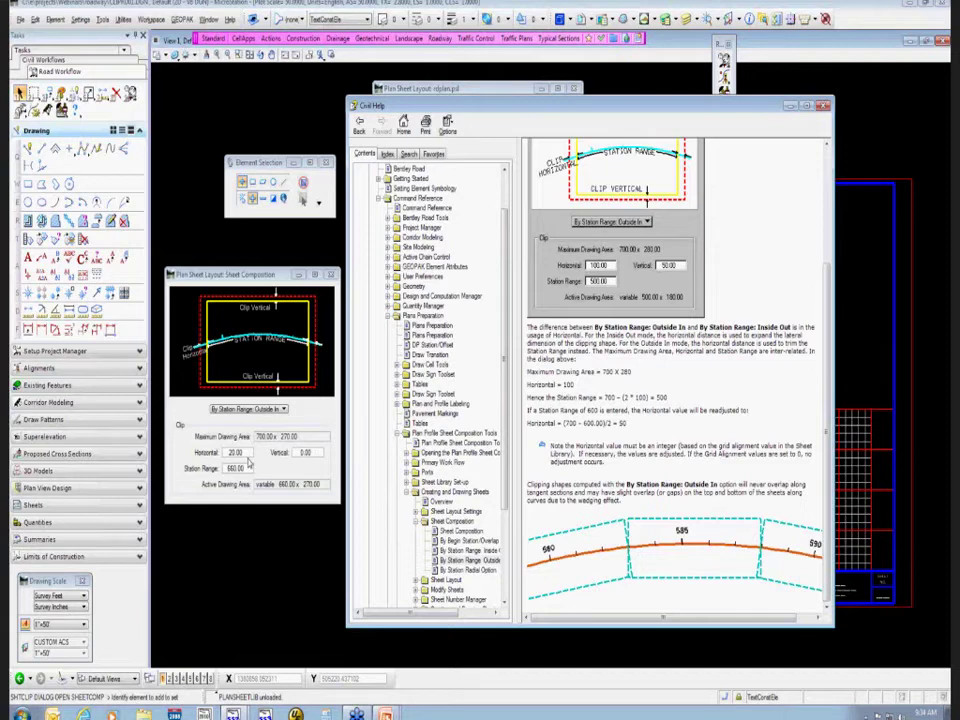
Step: Set the sheet composition method to By Station Range: Radial, read its help topic and close the help
{"action": "left_click", "coordinate": [281, 410]}
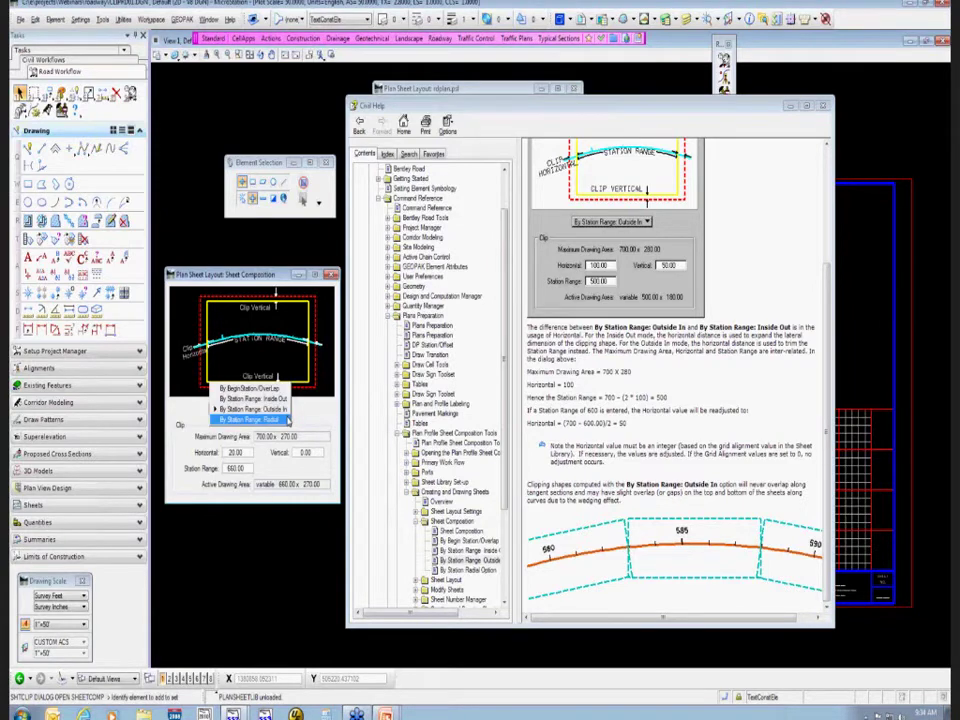
{"action": "left_click", "coordinate": [285, 419]}
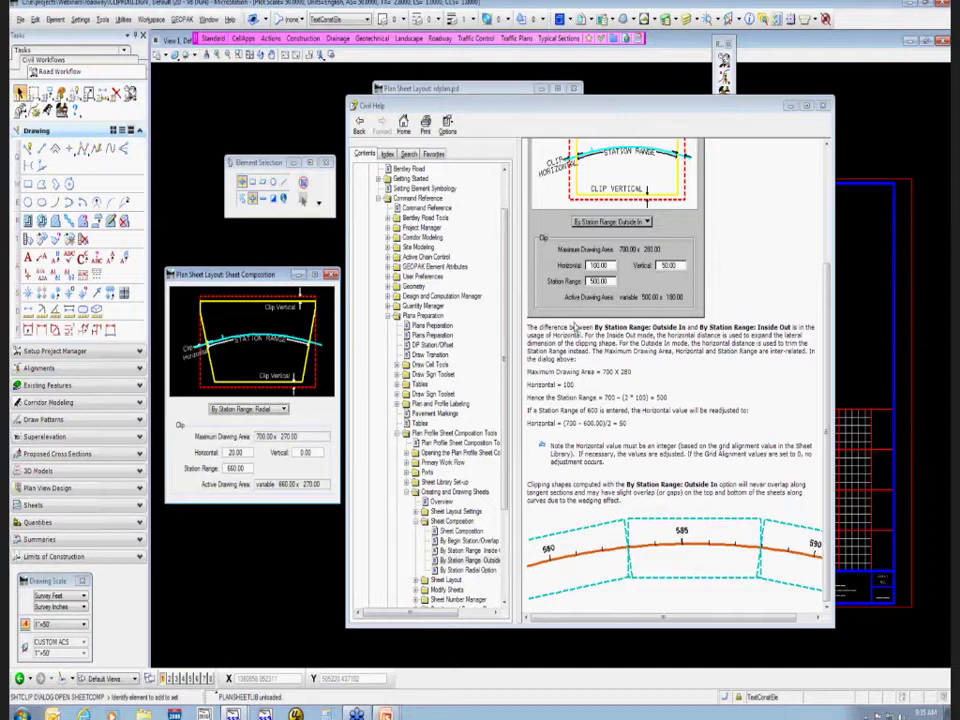
{"action": "left_click", "coordinate": [470, 569]}
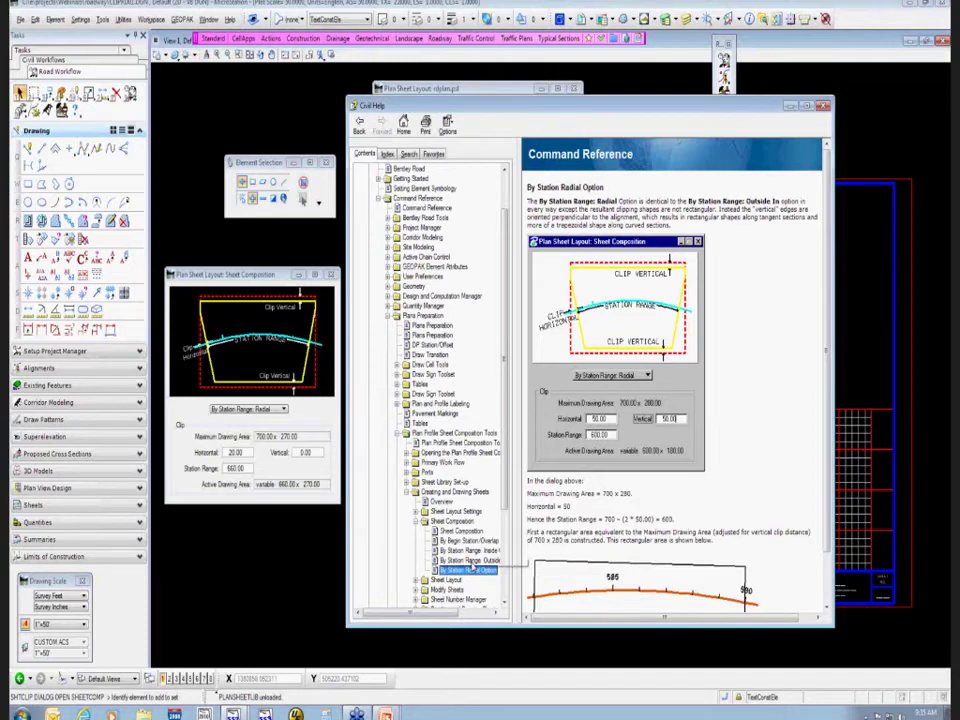
{"action": "scroll", "coordinate": [670, 400], "scroll_direction": "down", "scroll_amount": 5}
{"action": "left_click", "coordinate": [823, 106]}
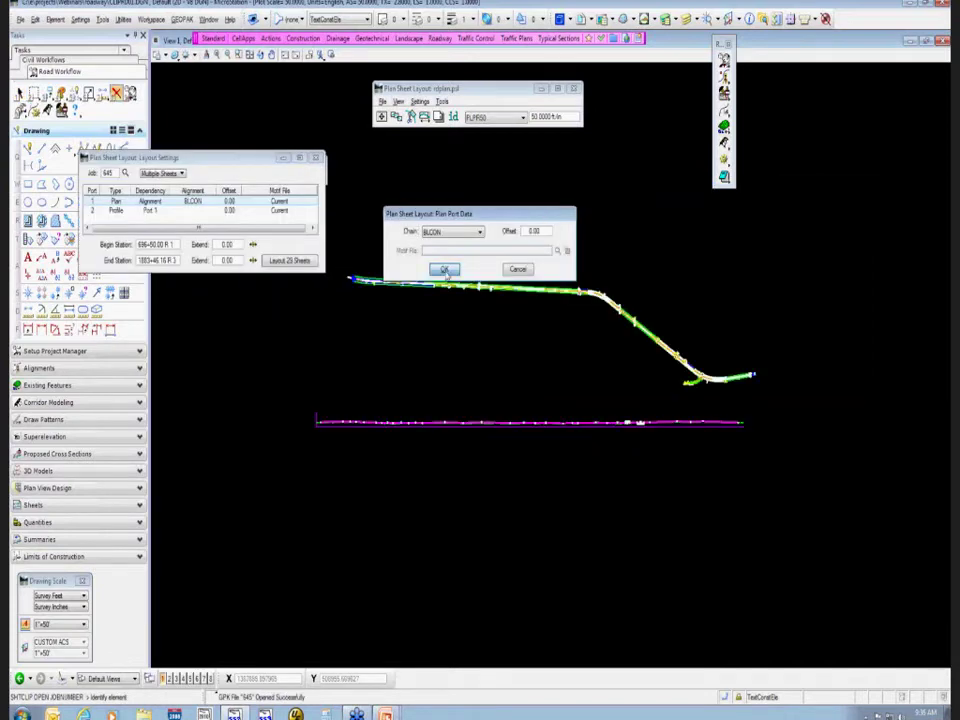
Step: Complete the plan port with chain BLCON and the profile port from the drawn profile cell, and lay out the sheets
{"action": "left_click", "coordinate": [443, 268]}
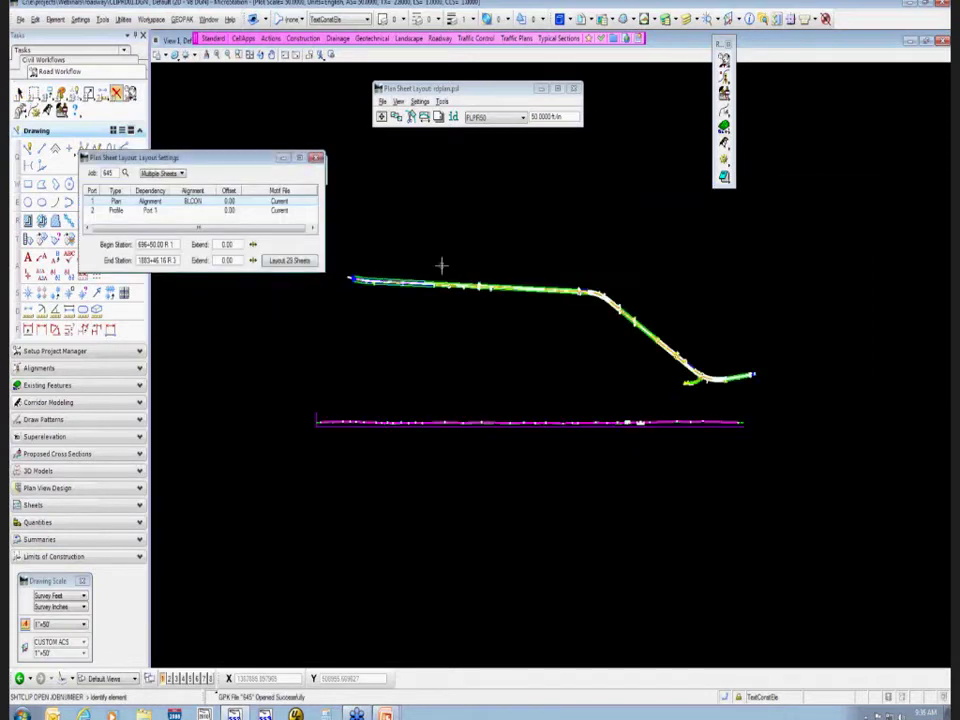
{"action": "double_click", "coordinate": [197, 211]}
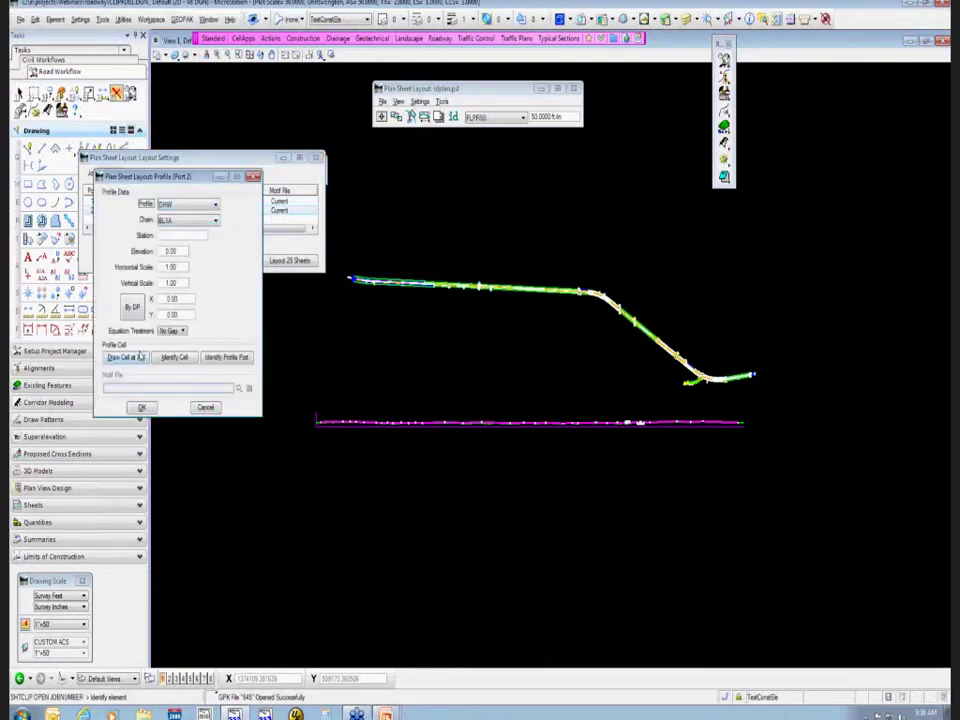
{"action": "left_click", "coordinate": [180, 362]}
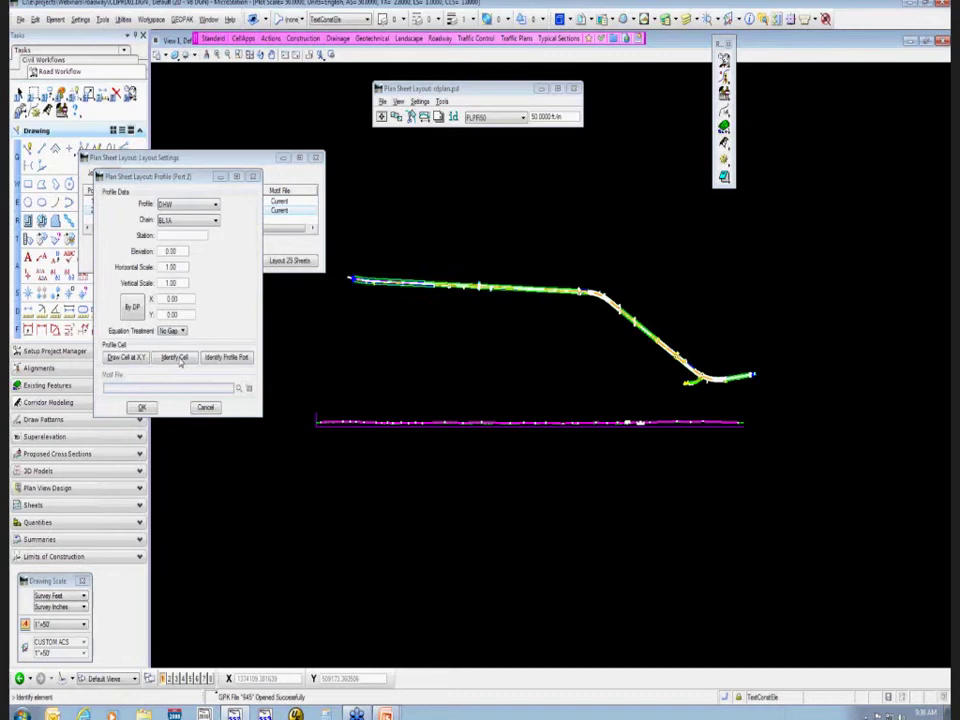
{"action": "left_click", "coordinate": [315, 437]}
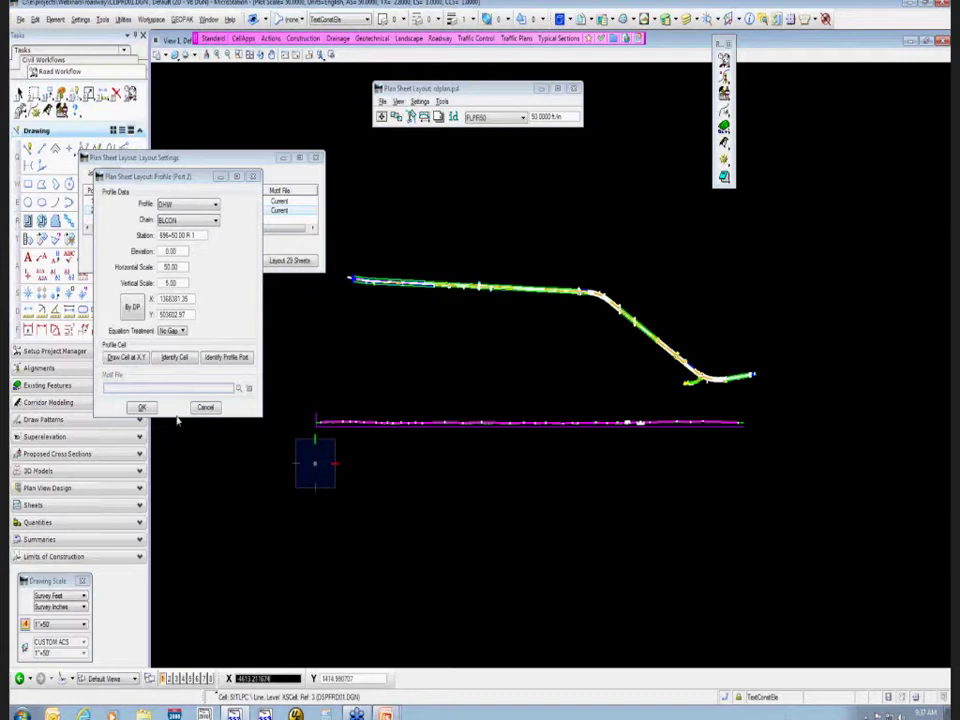
{"action": "left_click", "coordinate": [142, 408]}
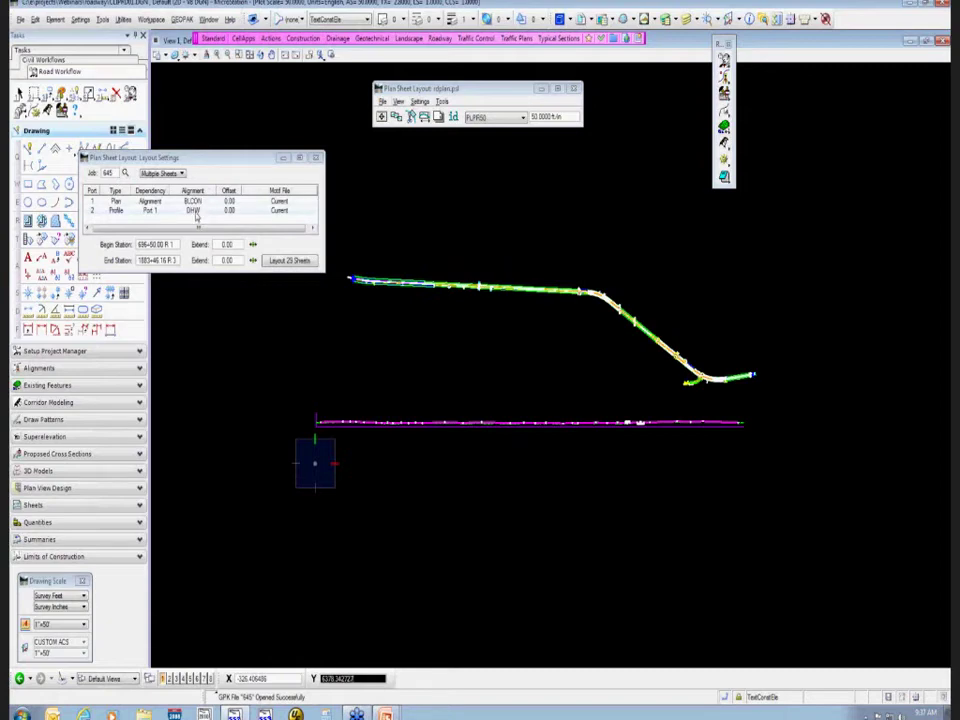
{"action": "left_click", "coordinate": [287, 261]}
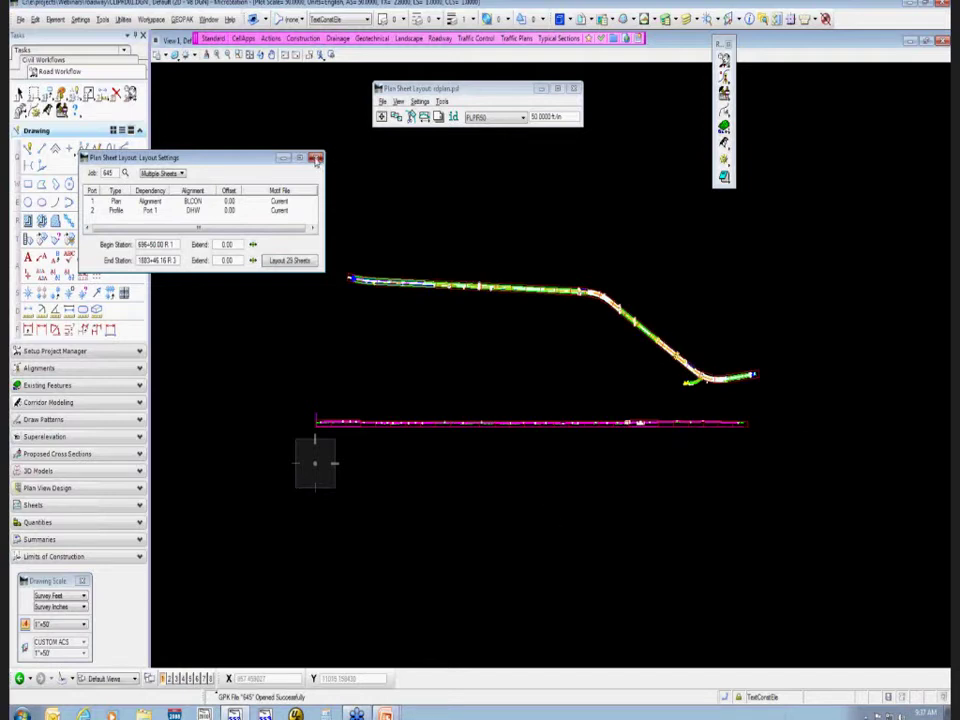
{"action": "left_click", "coordinate": [316, 159]}
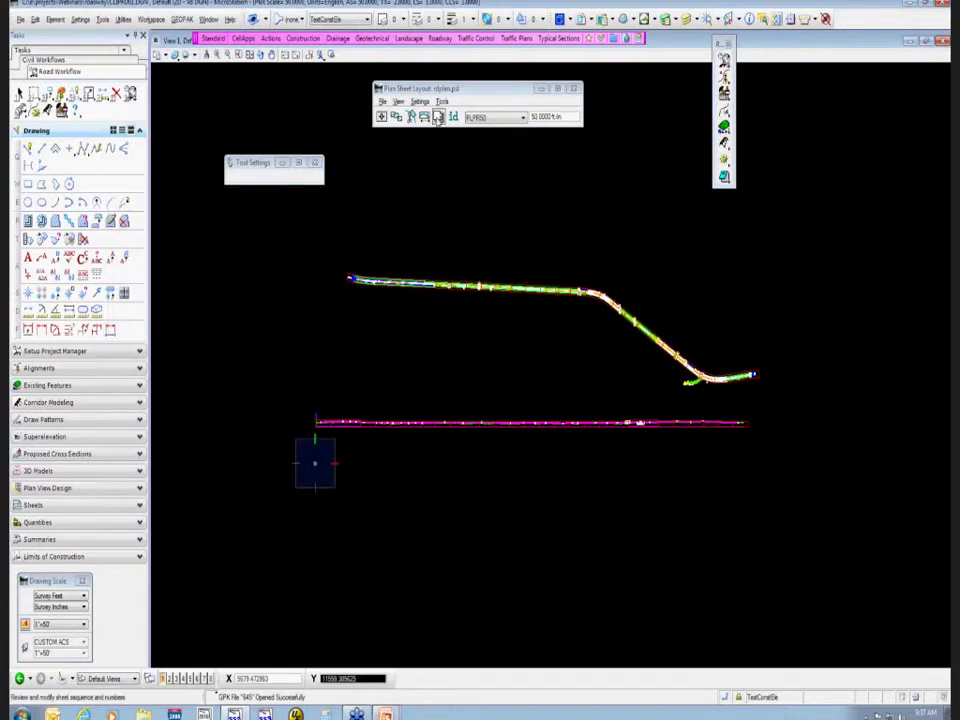
Step: Select the shape Sheet 9, Port 1 and dynamically slide it with its preceding sheets to left station 748+53.00 R 2
{"action": "left_click", "coordinate": [438, 117]}
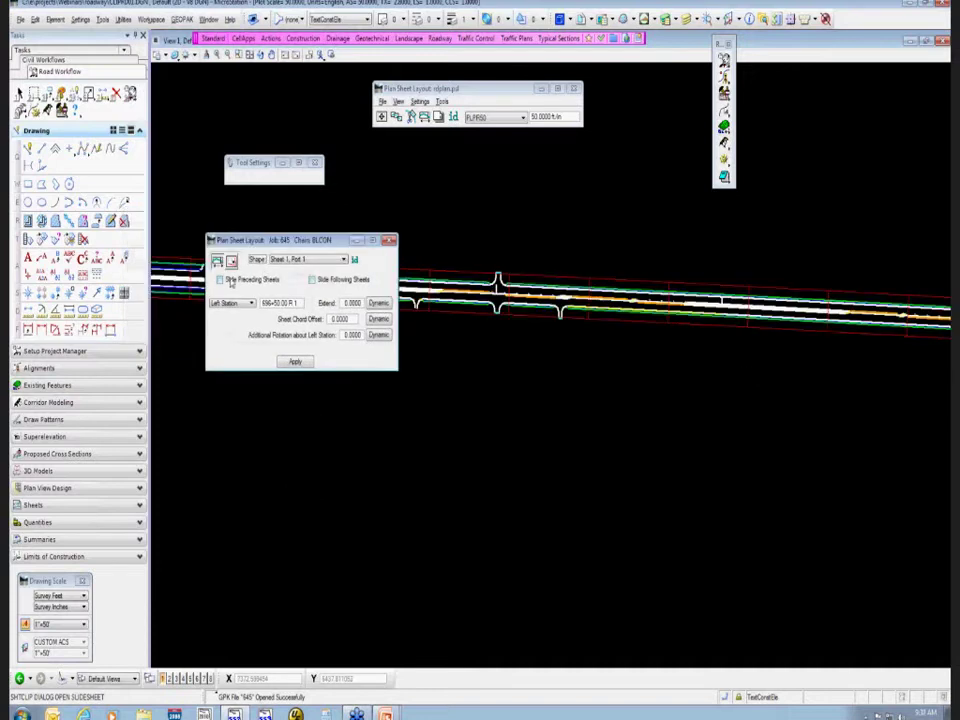
{"action": "left_click", "coordinate": [471, 271]}
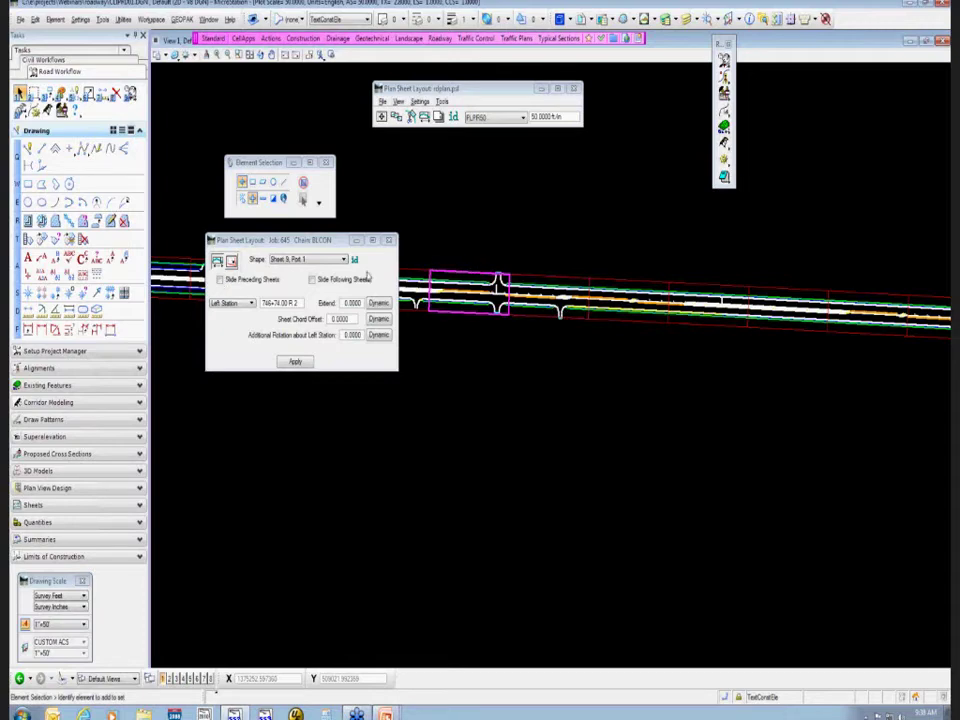
{"action": "left_click", "coordinate": [238, 280]}
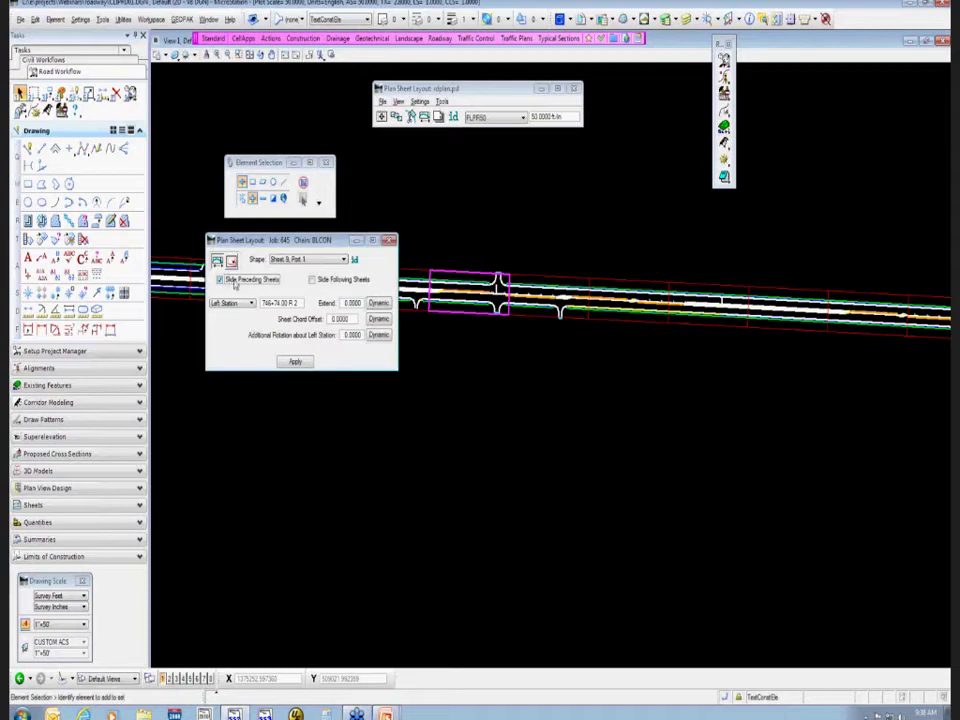
{"action": "left_click", "coordinate": [313, 280]}
{"action": "left_click", "coordinate": [313, 280]}
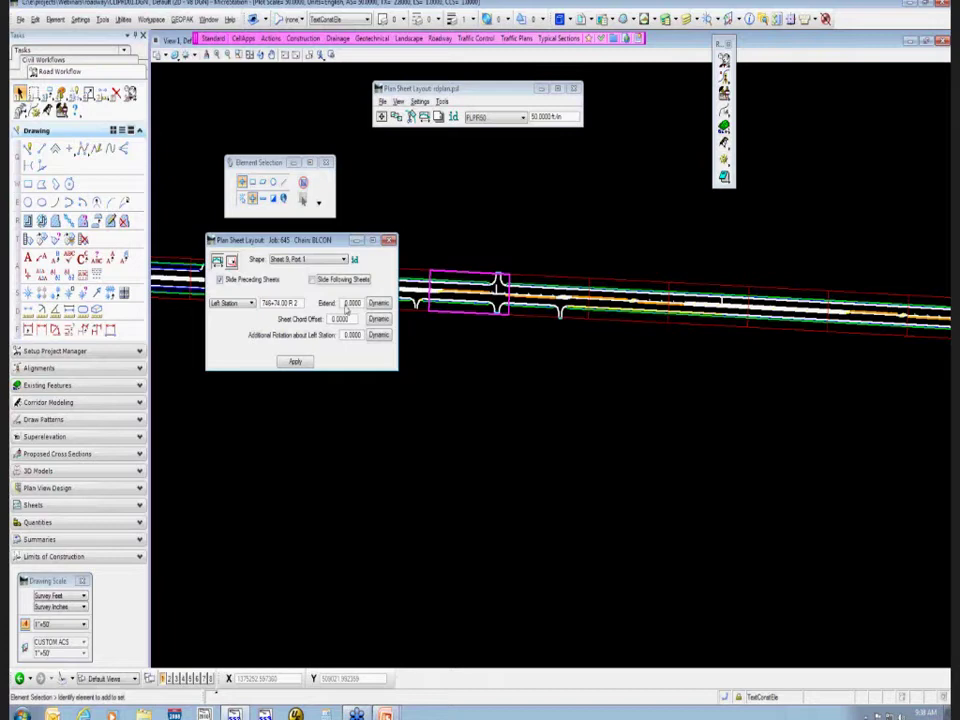
{"action": "left_click", "coordinate": [379, 303]}
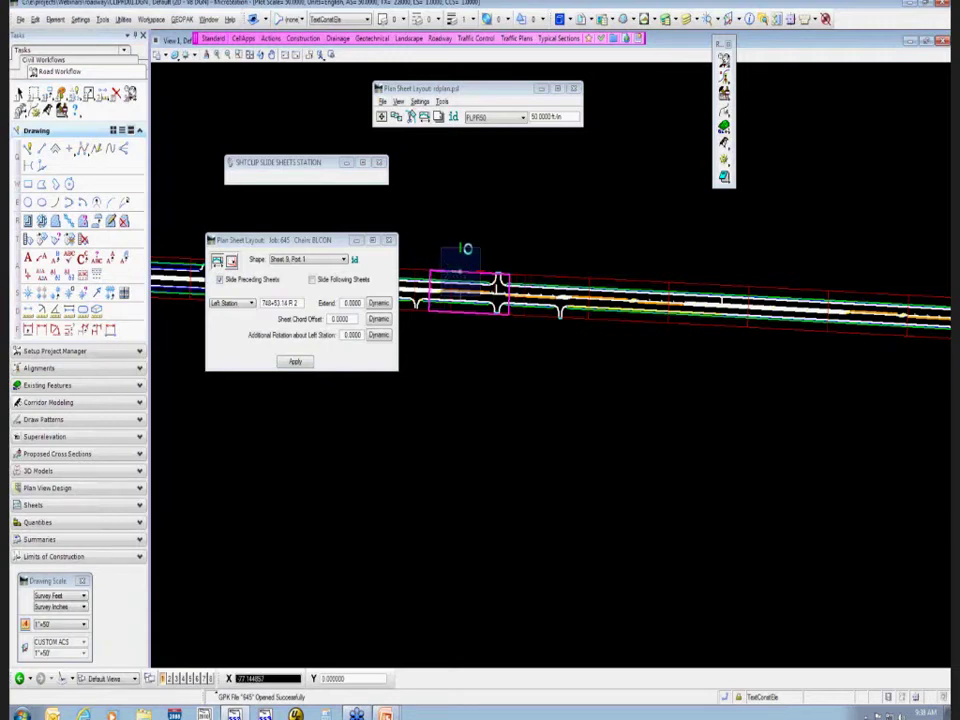
{"action": "left_click", "coordinate": [466, 250]}
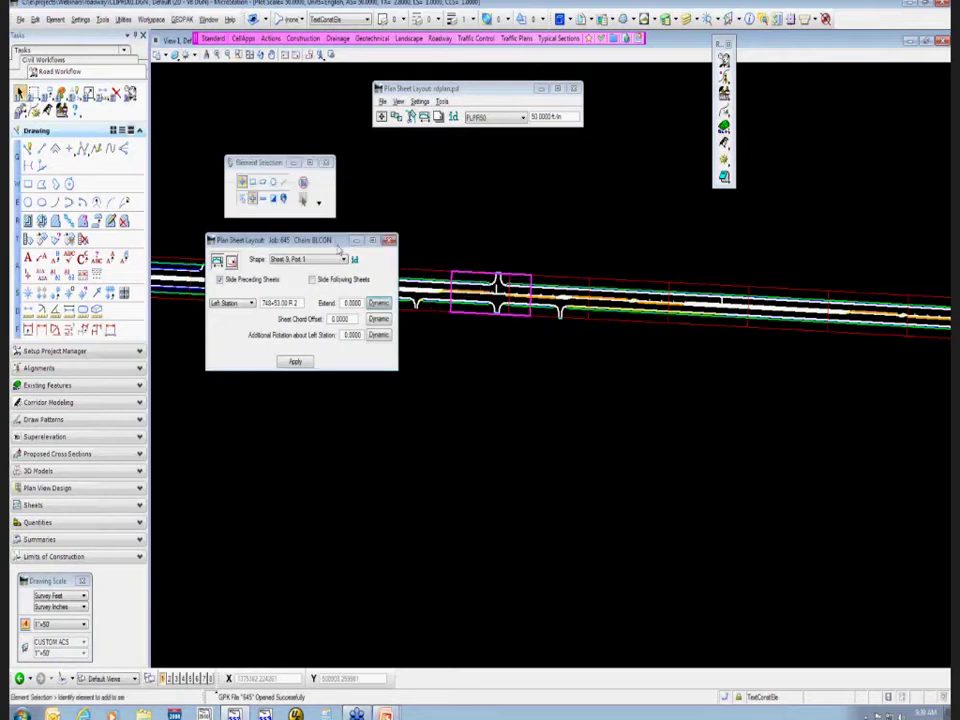
Step: Try a second dynamic station slide of sheet 9 and undo the earlier sheet slide
{"action": "left_click_drag", "start_coordinate": [339, 243], "coordinate": [365, 375]}
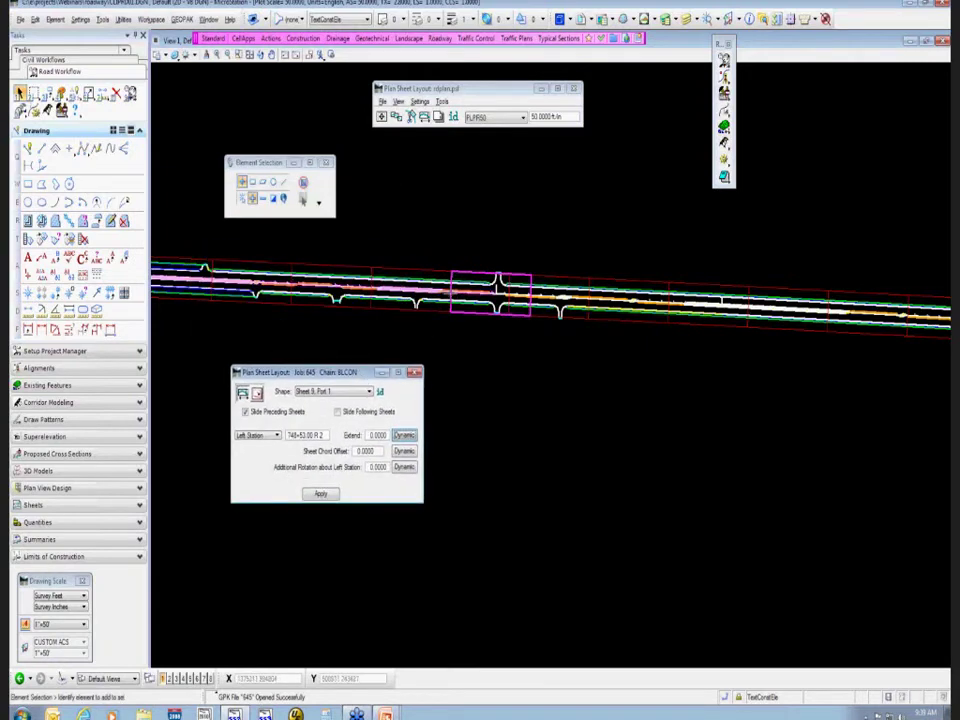
{"action": "left_click", "coordinate": [404, 436]}
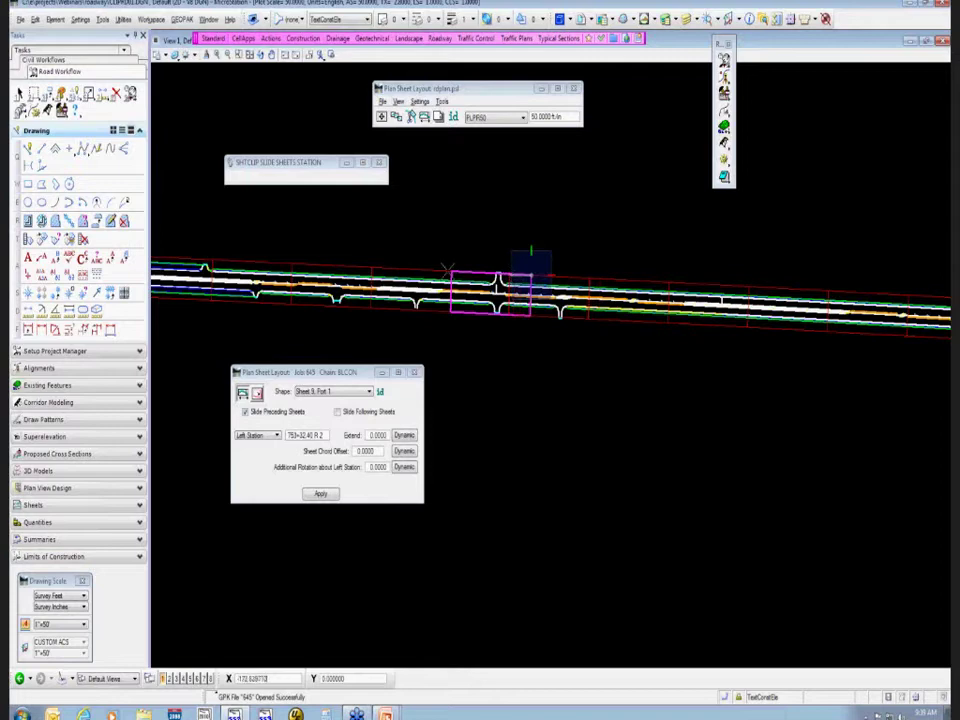
{"action": "left_click", "coordinate": [500, 288]}
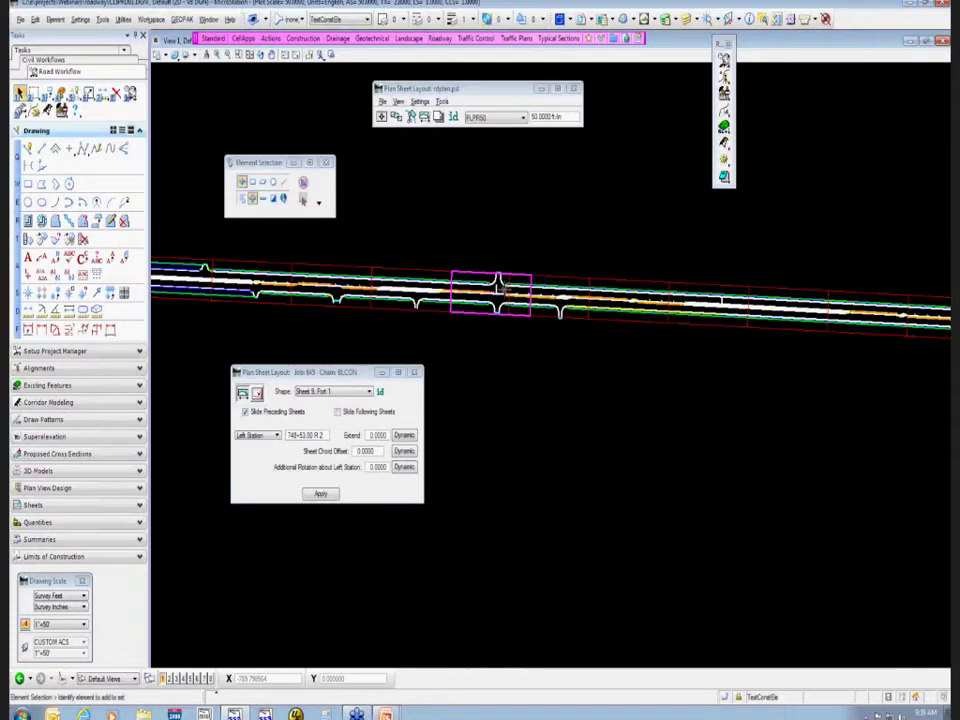
{"action": "mouse_move", "coordinate": [509, 281]}
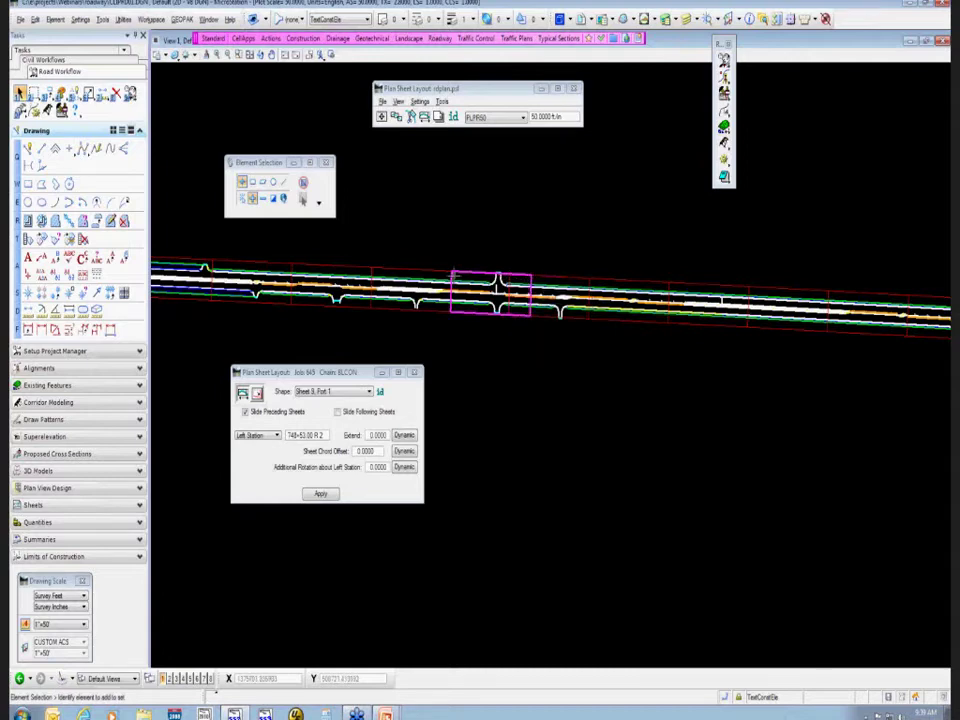
{"action": "mouse_move", "coordinate": [452, 276]}
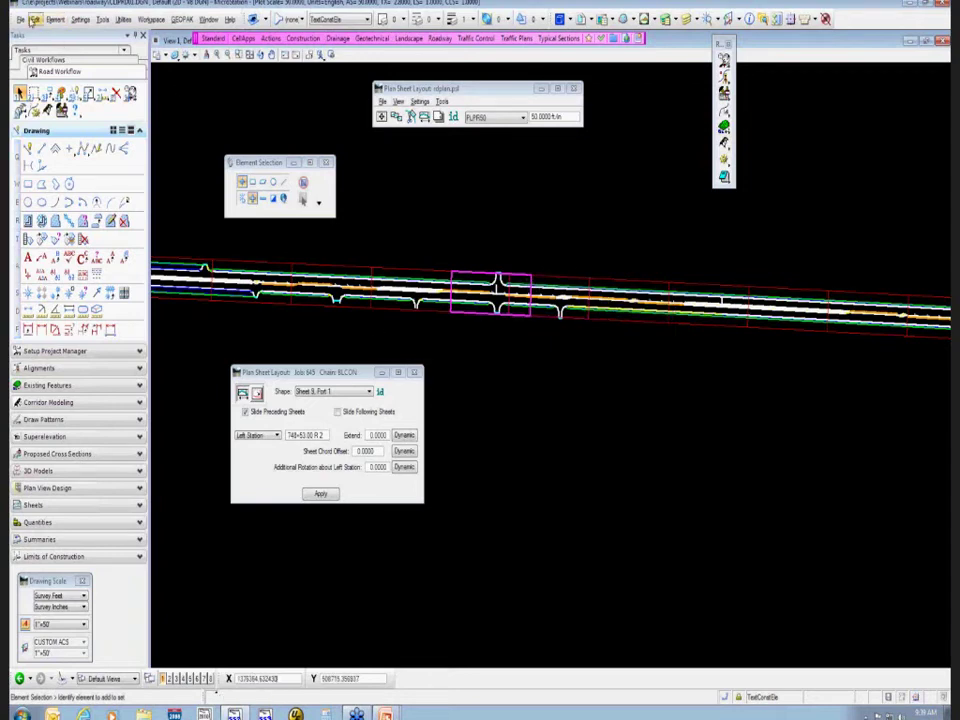
{"action": "left_click", "coordinate": [35, 19]}
{"action": "left_click", "coordinate": [46, 32]}
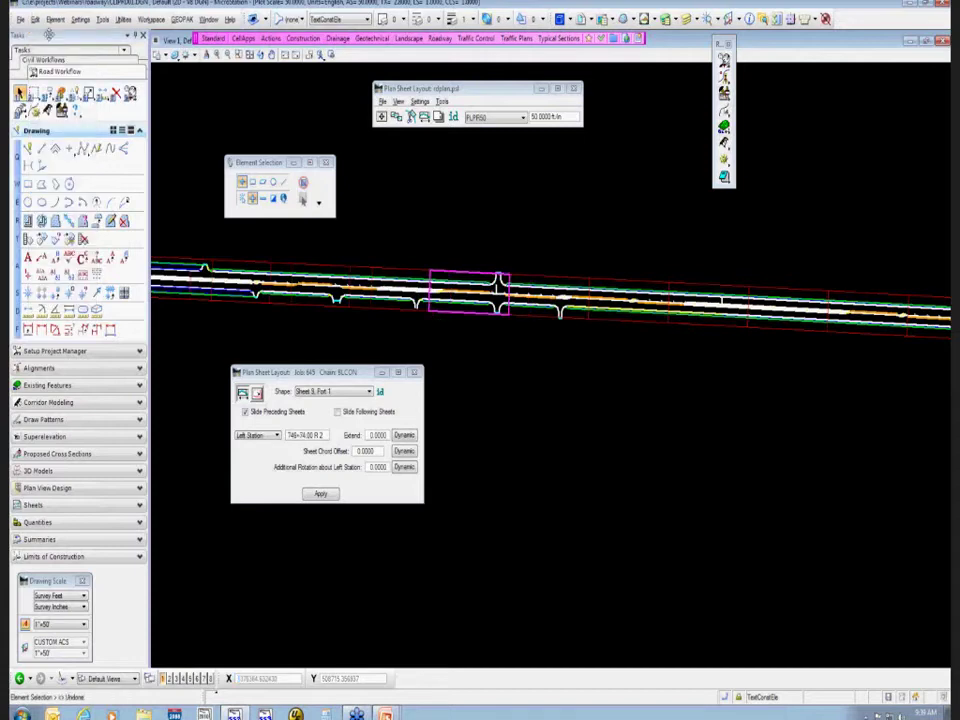
Step: Examine the station reference choices, extend and chord offset settings and lateral dimension options for sheet 9, and close the sheet modification dialog
{"action": "left_click_drag", "start_coordinate": [300, 372], "coordinate": [331, 354]}
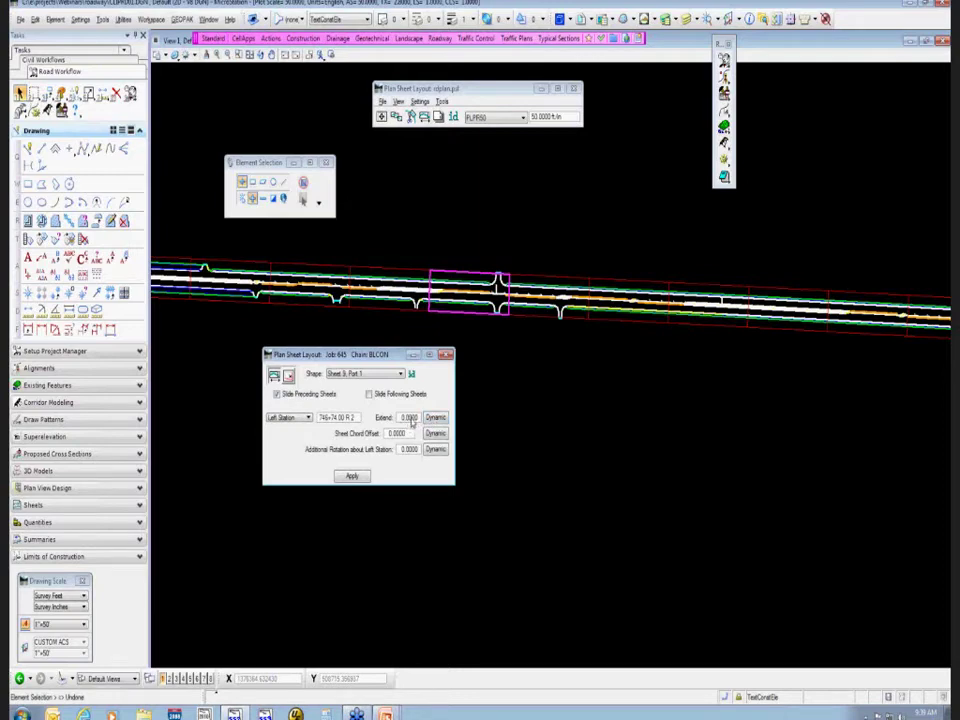
{"action": "left_click", "coordinate": [289, 418]}
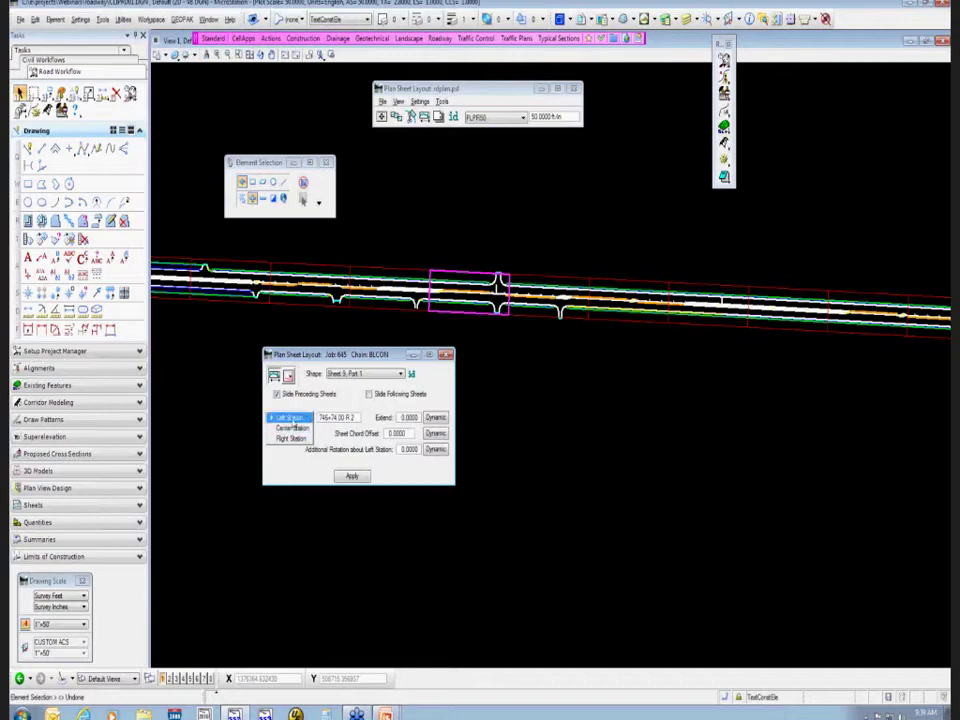
{"action": "left_click", "coordinate": [288, 418]}
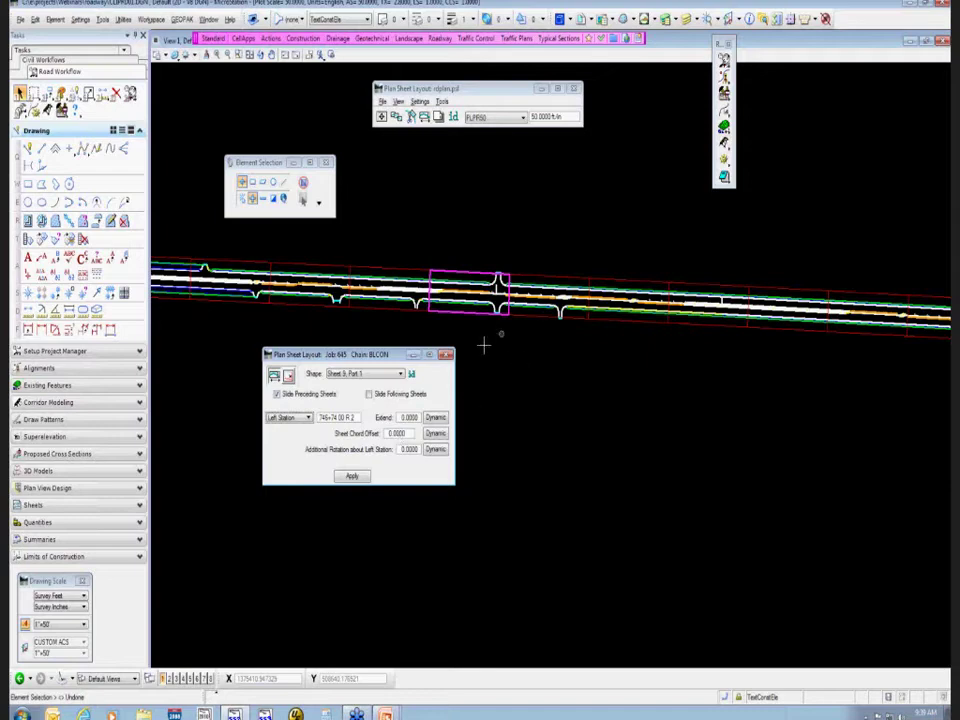
{"action": "left_click", "coordinate": [406, 436]}
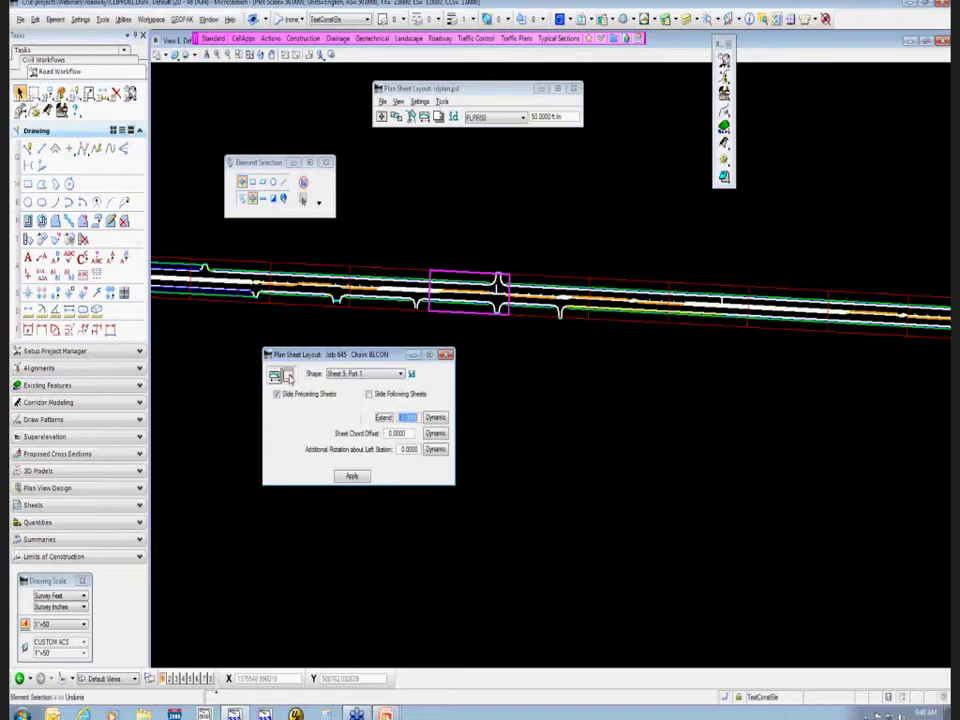
{"action": "left_click", "coordinate": [288, 376]}
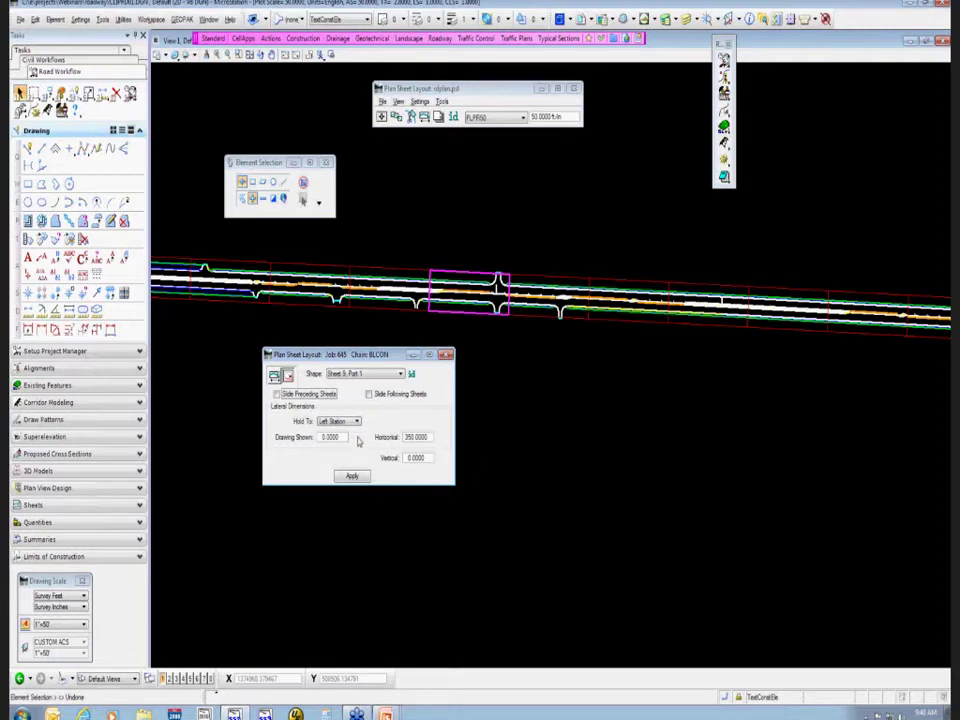
{"action": "left_click", "coordinate": [442, 351]}
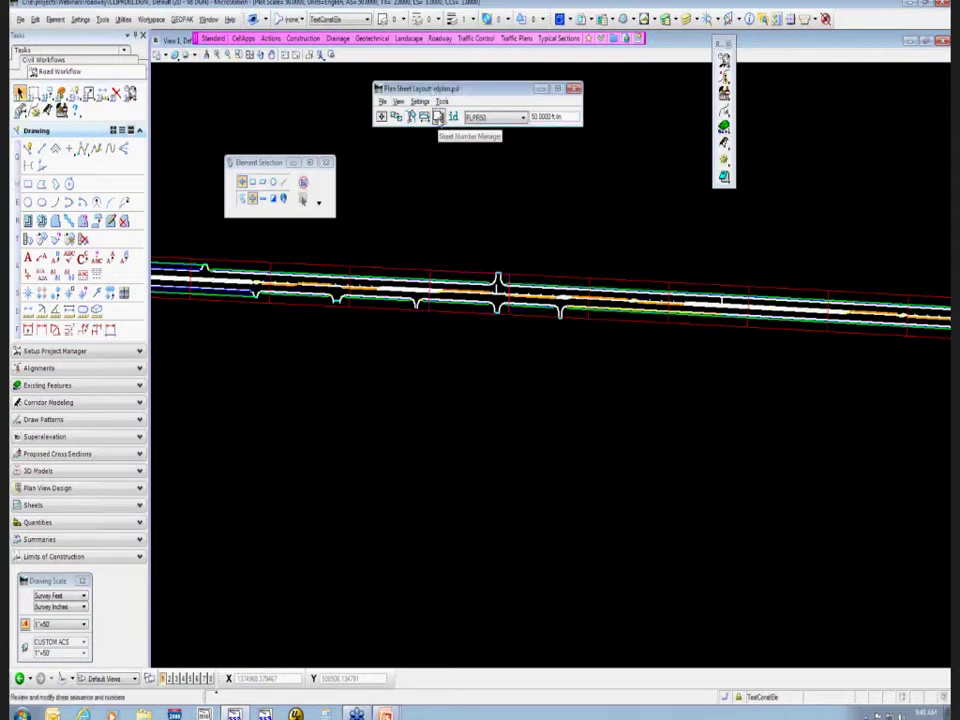
Step: Open the Sheet Number Manager and go to the end of the sheet list
{"action": "left_click", "coordinate": [437, 117]}
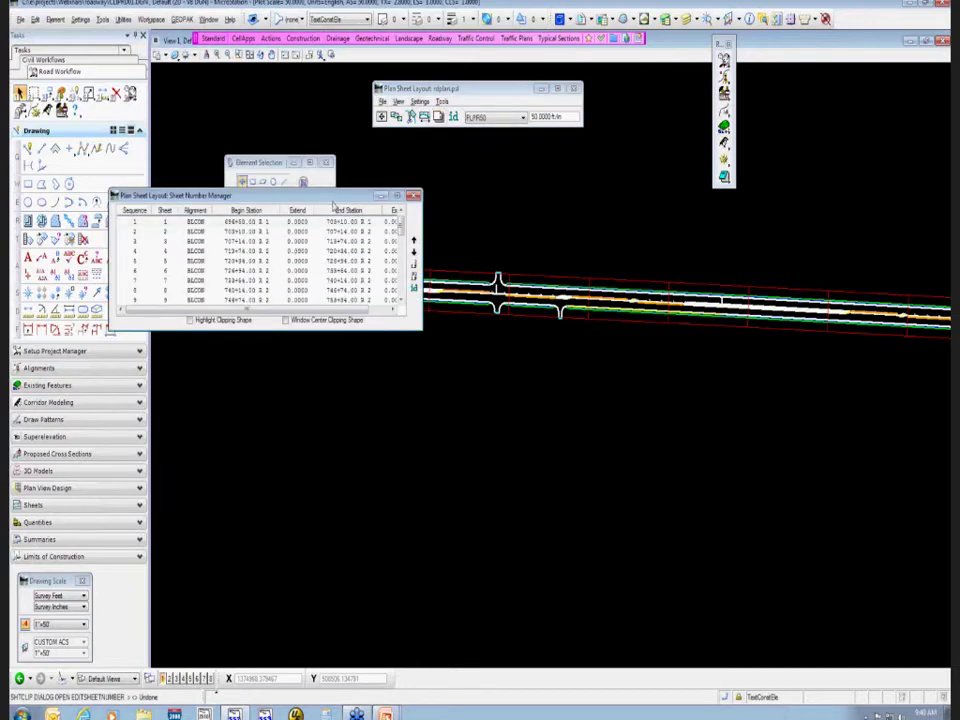
{"action": "left_click_drag", "start_coordinate": [336, 204], "coordinate": [508, 385]}
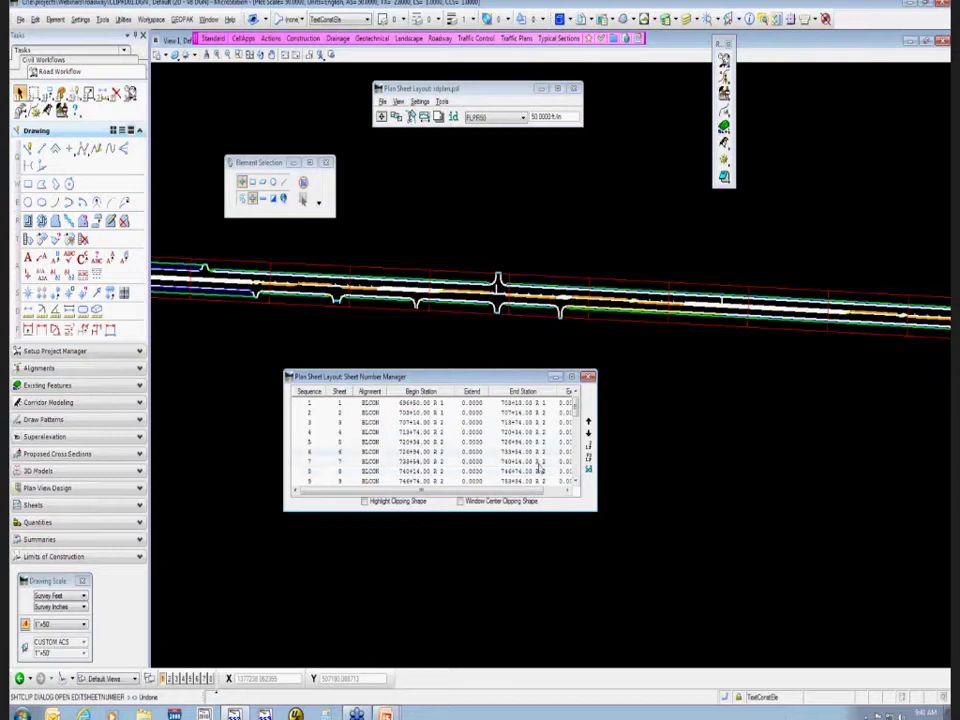
{"action": "scroll", "coordinate": [575, 408], "scroll_direction": "down", "scroll_amount": 7}
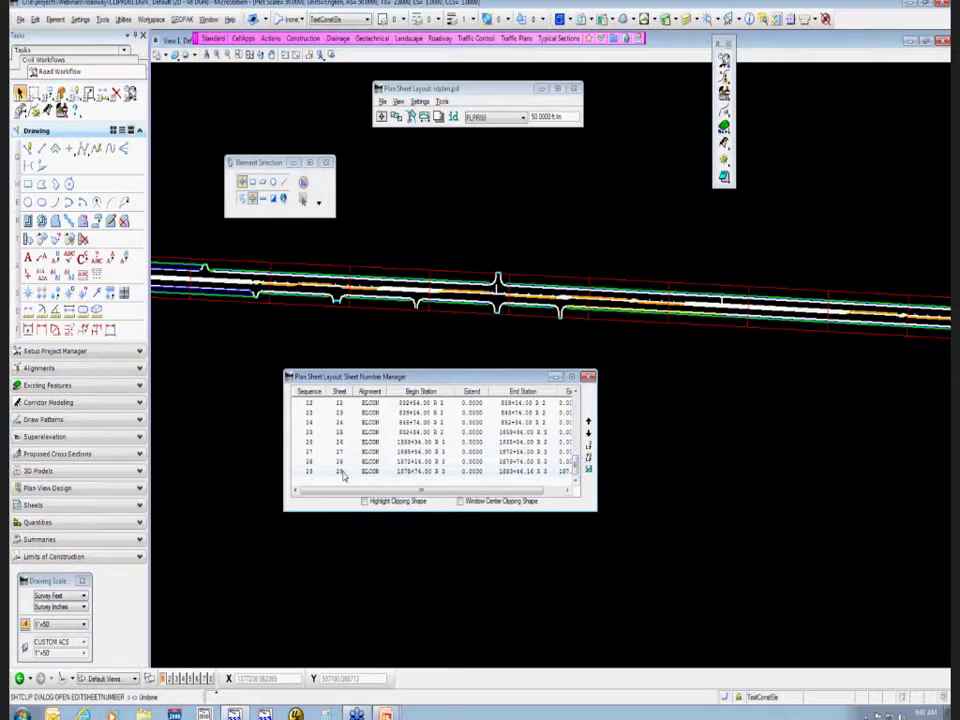
Step: Try moving sheet 29 up to sequence position 26 and return it to the end of the sequence
{"action": "left_click", "coordinate": [404, 472]}
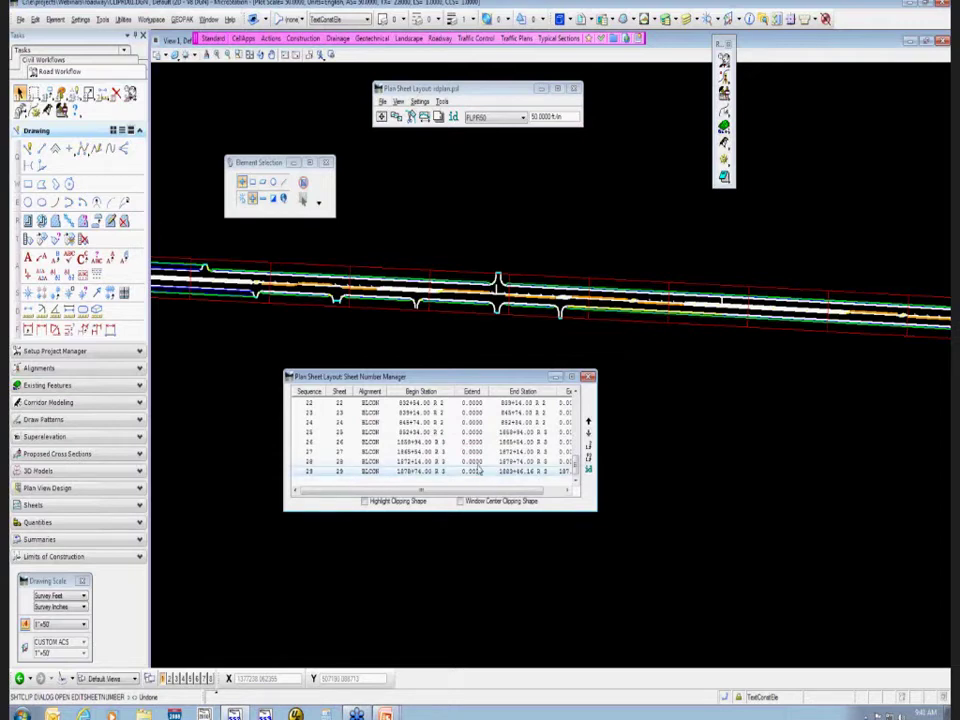
{"action": "left_click", "coordinate": [588, 422]}
{"action": "left_click", "coordinate": [588, 422]}
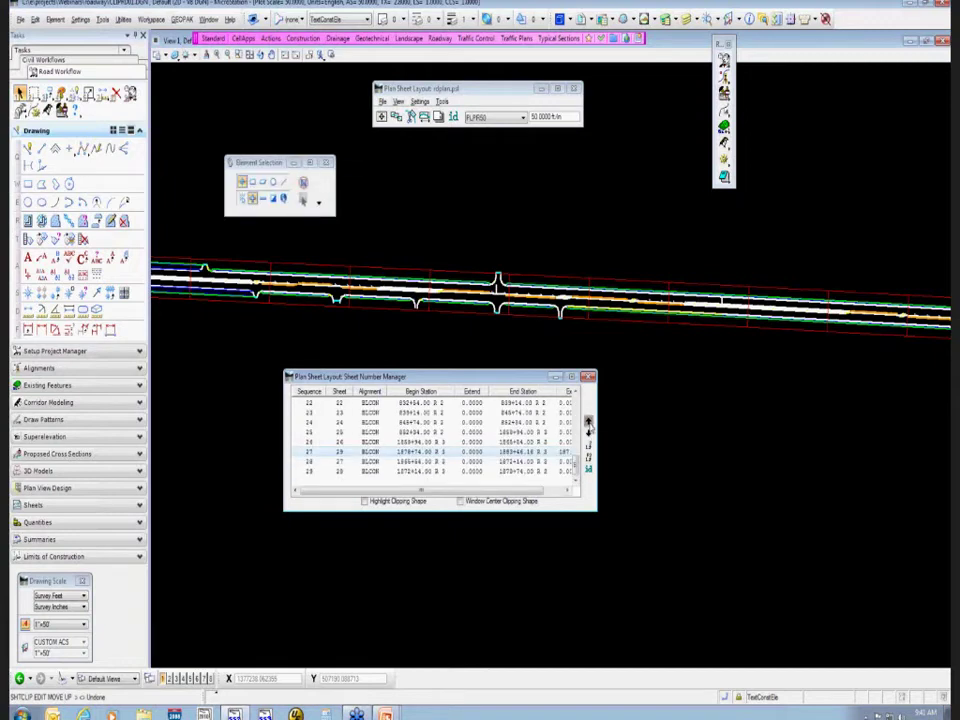
{"action": "left_click", "coordinate": [588, 422]}
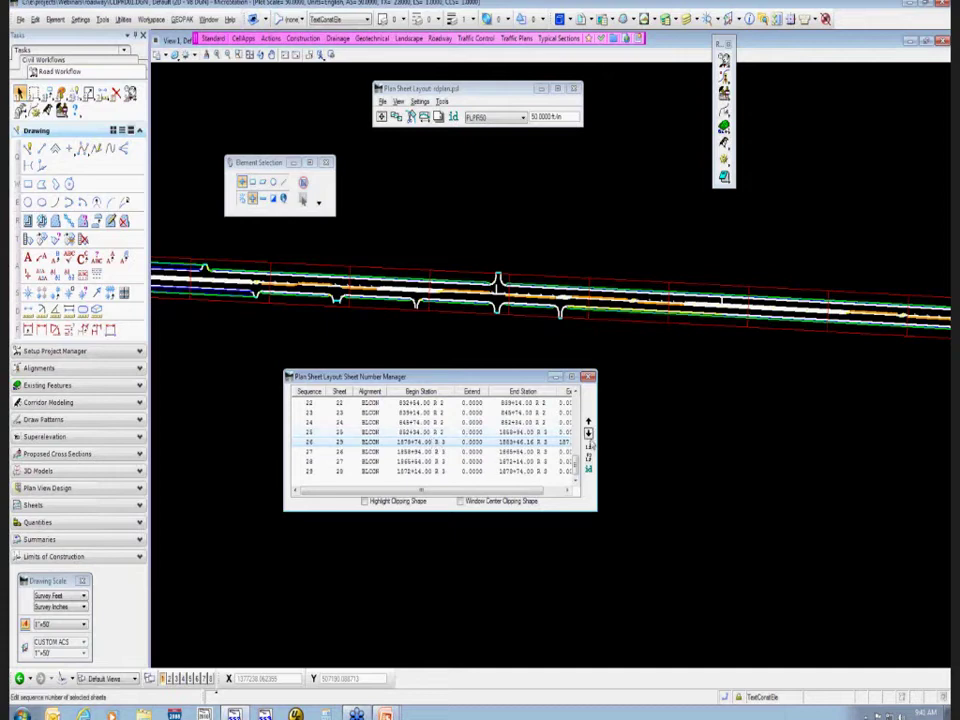
{"action": "left_click", "coordinate": [588, 433]}
{"action": "left_click", "coordinate": [588, 433]}
{"action": "left_click", "coordinate": [589, 435]}
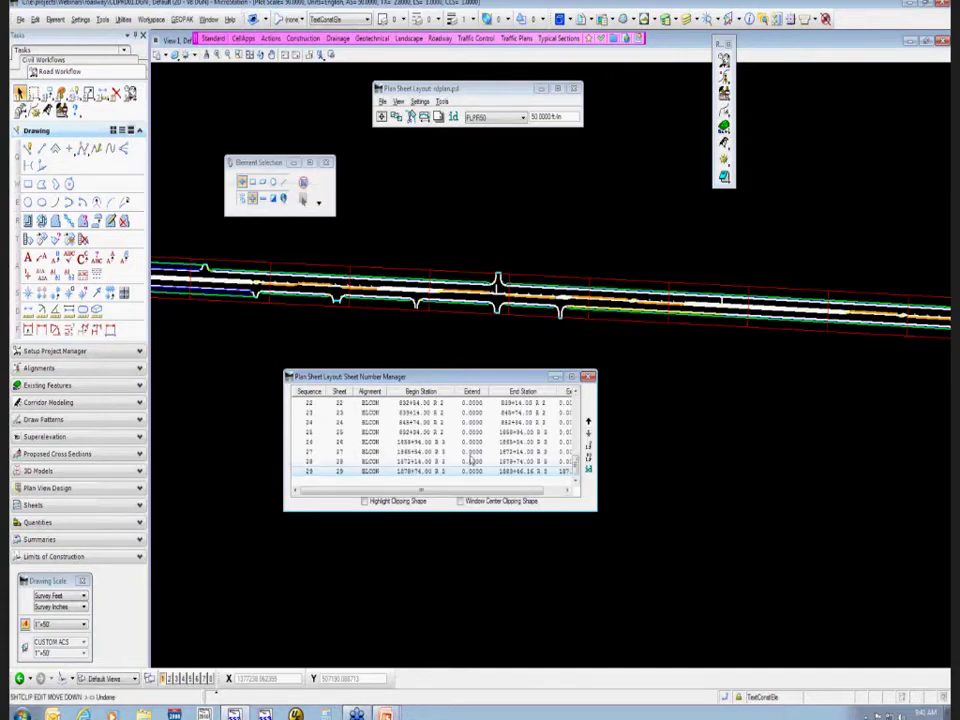
Step: Add the prefix 0 to the sheet numbers of sheets 1 through 9 in the Sheet Number Manager
{"action": "scroll", "coordinate": [444, 465], "scroll_direction": "up", "scroll_amount": 4}
{"action": "scroll", "coordinate": [444, 465], "scroll_direction": "up", "scroll_amount": 3}
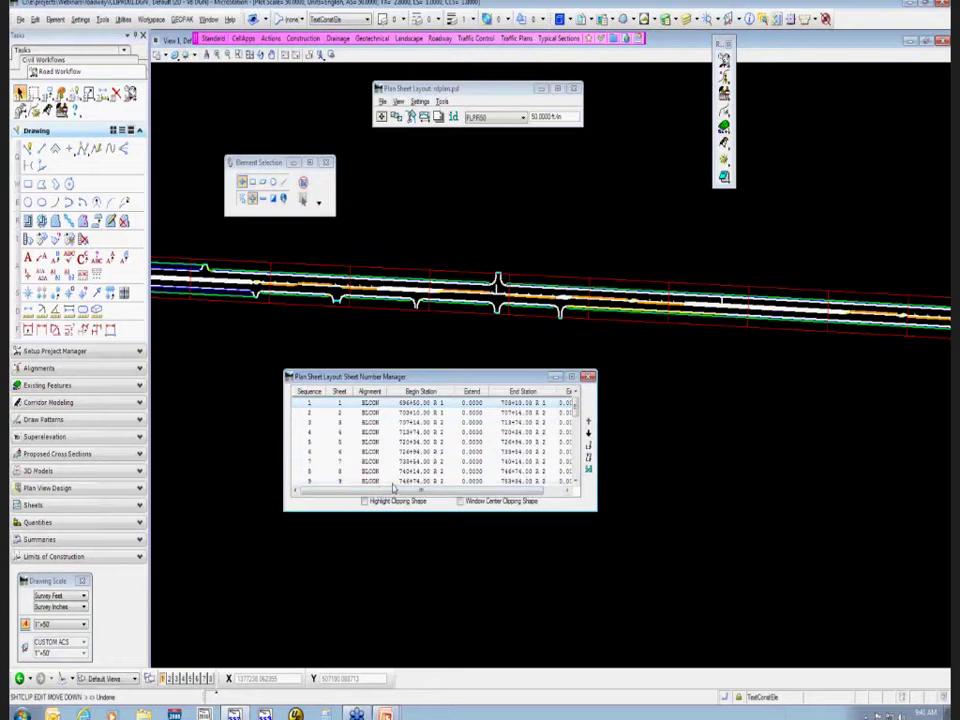
{"action": "left_click_drag", "start_coordinate": [402, 458], "coordinate": [408, 489]}
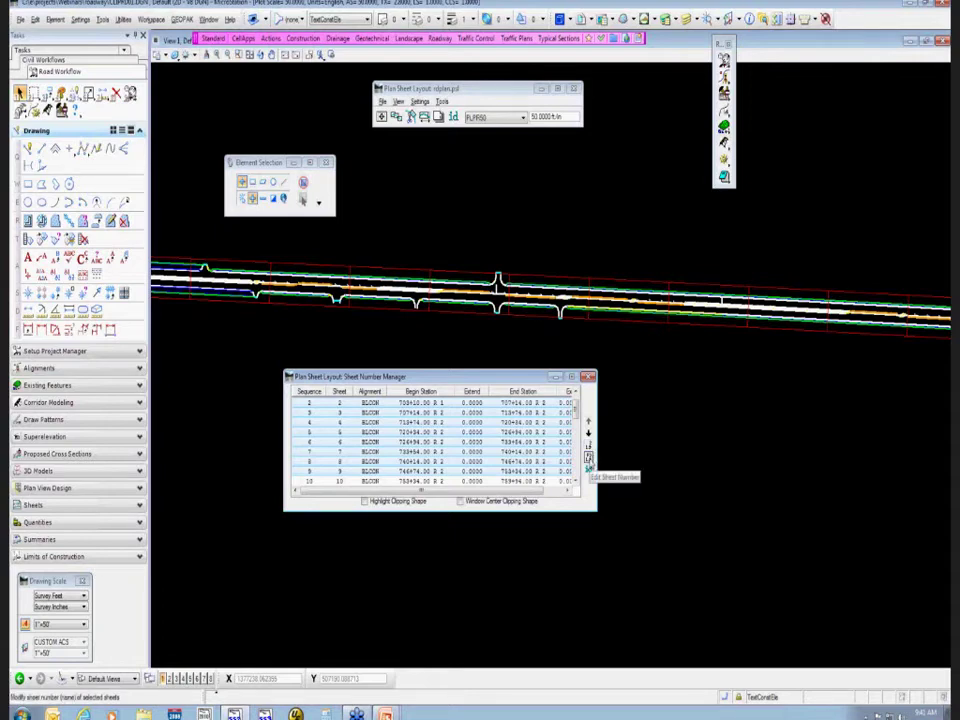
{"action": "left_click", "coordinate": [589, 458]}
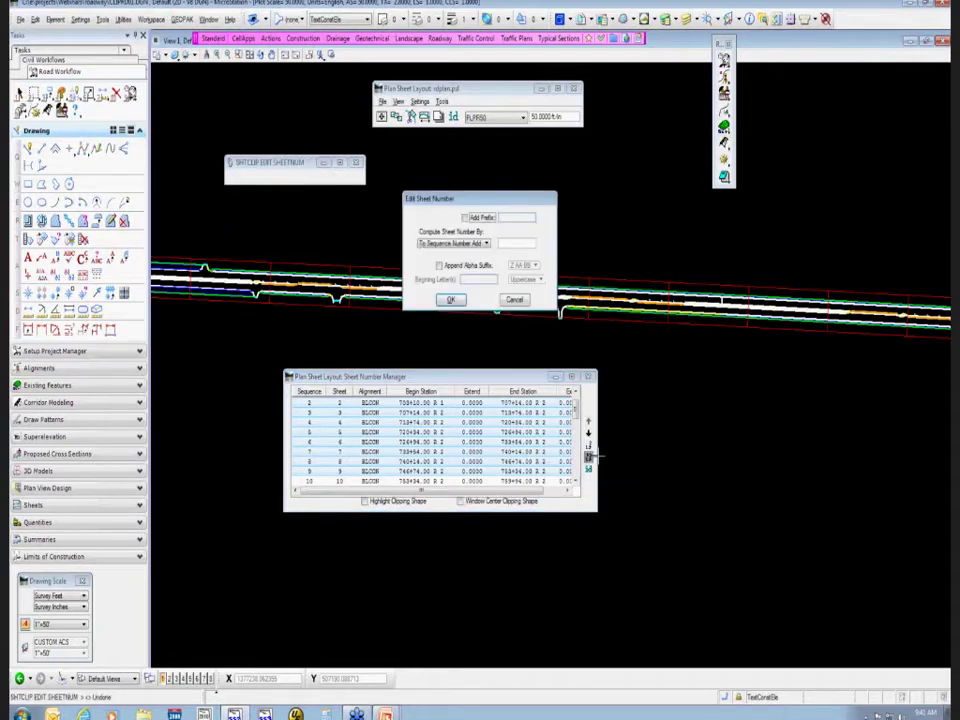
{"action": "left_click", "coordinate": [466, 217]}
{"action": "type", "text": "0"}
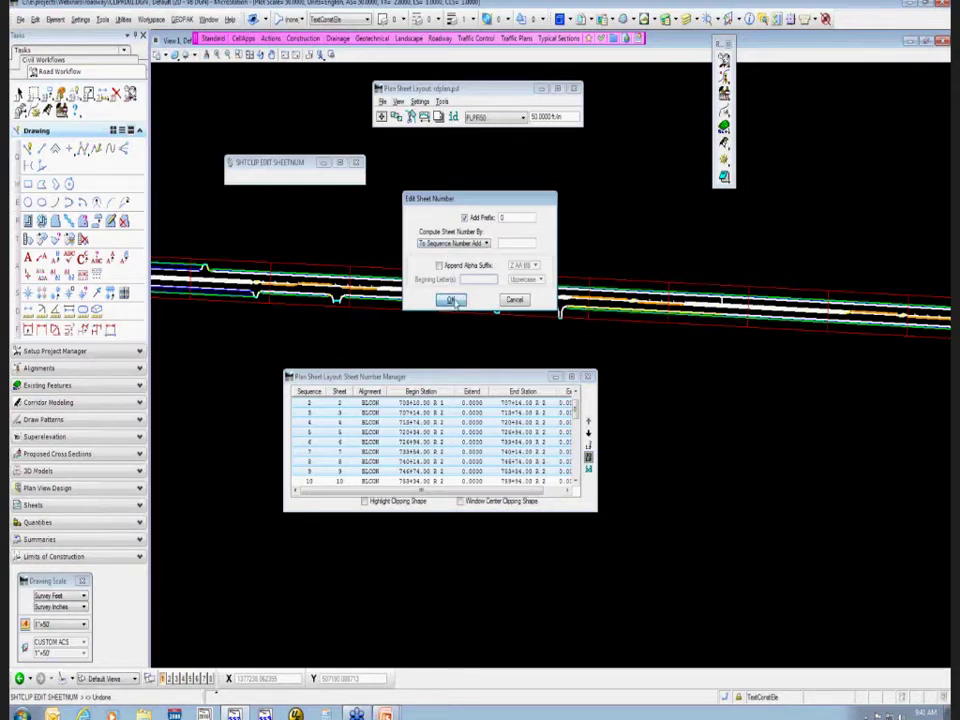
{"action": "left_click", "coordinate": [452, 301]}
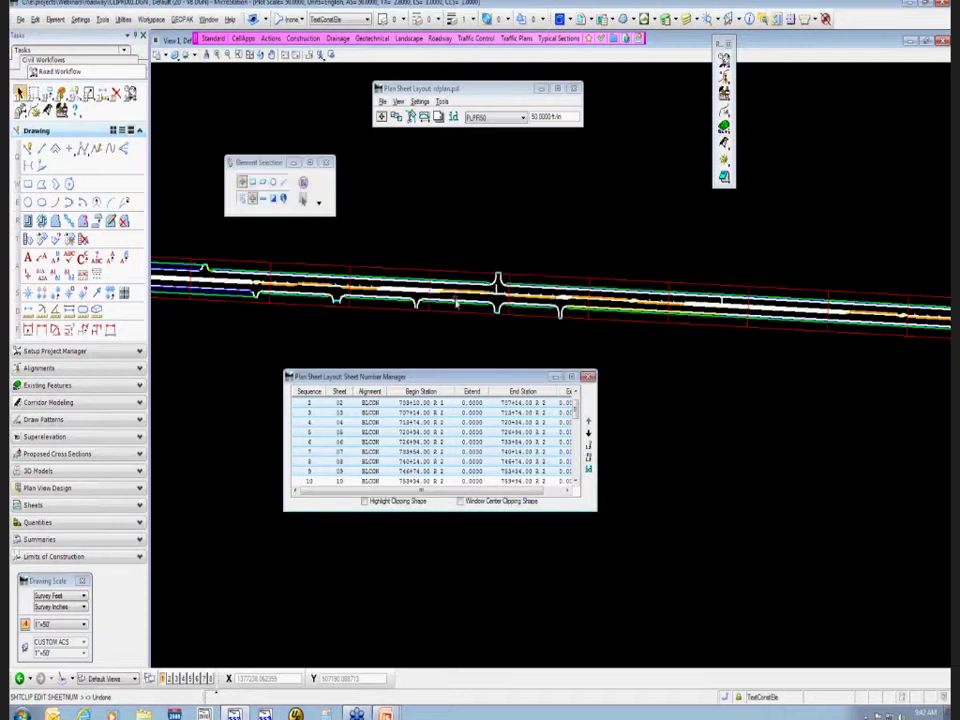
Step: Close the Sheet Number Manager and save the sheet number changes
{"action": "scroll", "coordinate": [339, 404], "scroll_direction": "up", "scroll_amount": 1}
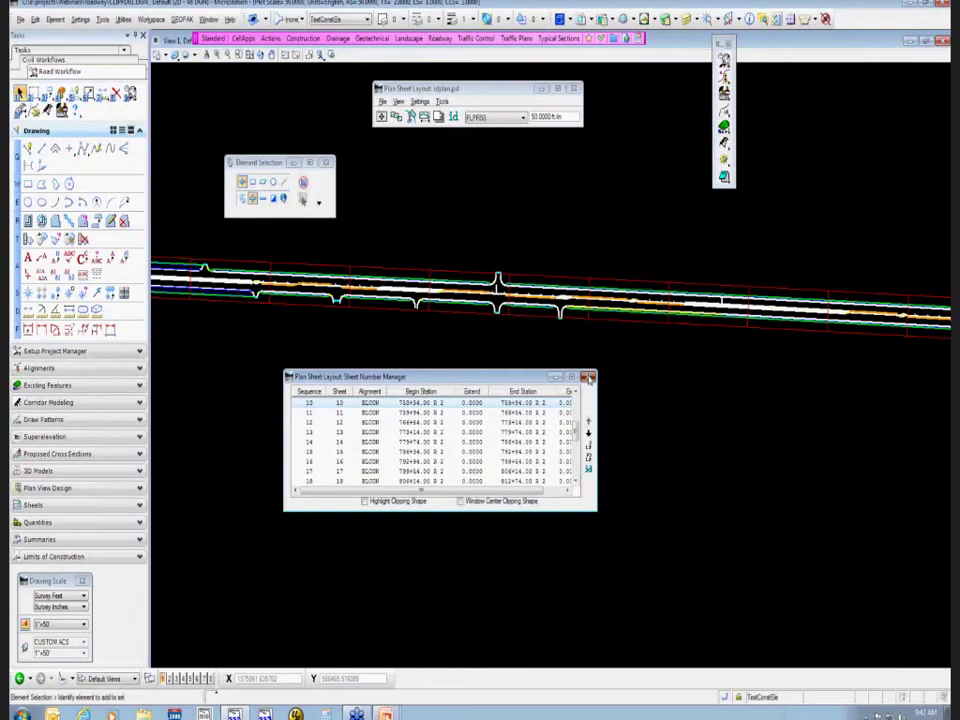
{"action": "left_click", "coordinate": [589, 377]}
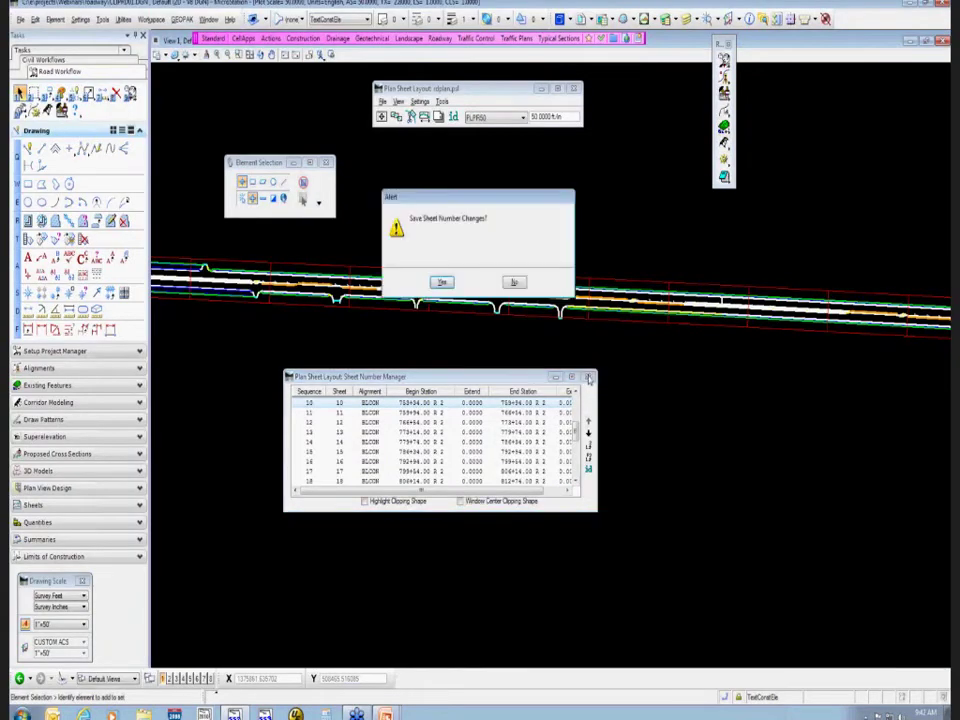
{"action": "left_click", "coordinate": [446, 283]}
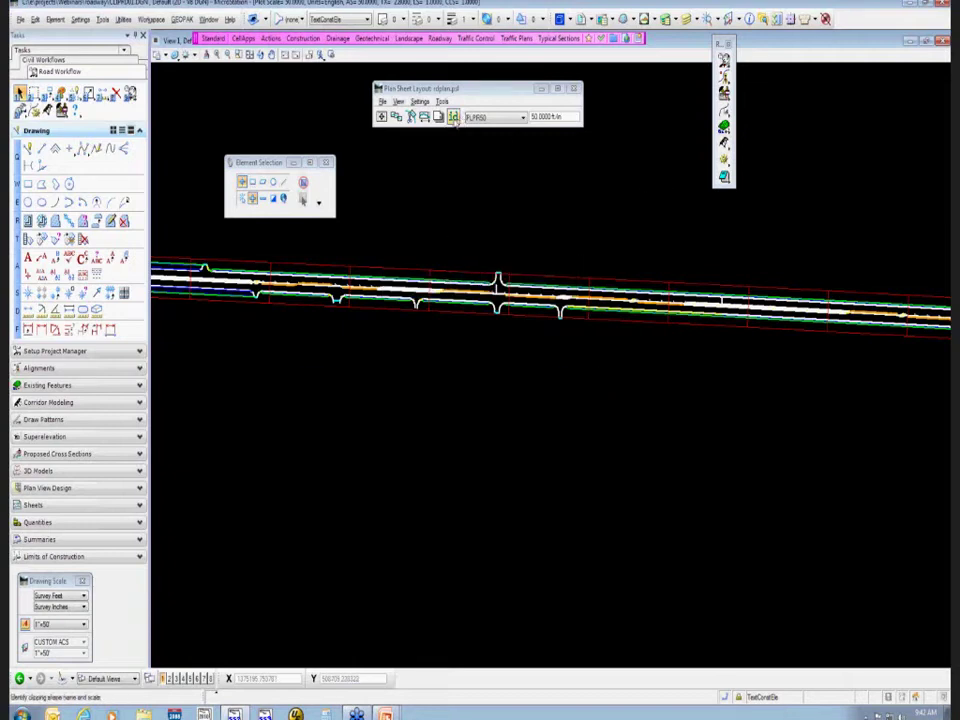
Step: Open the clip sheets settings and set 10 sheets per file with the sheet range ending at 04
{"action": "left_click", "coordinate": [454, 117]}
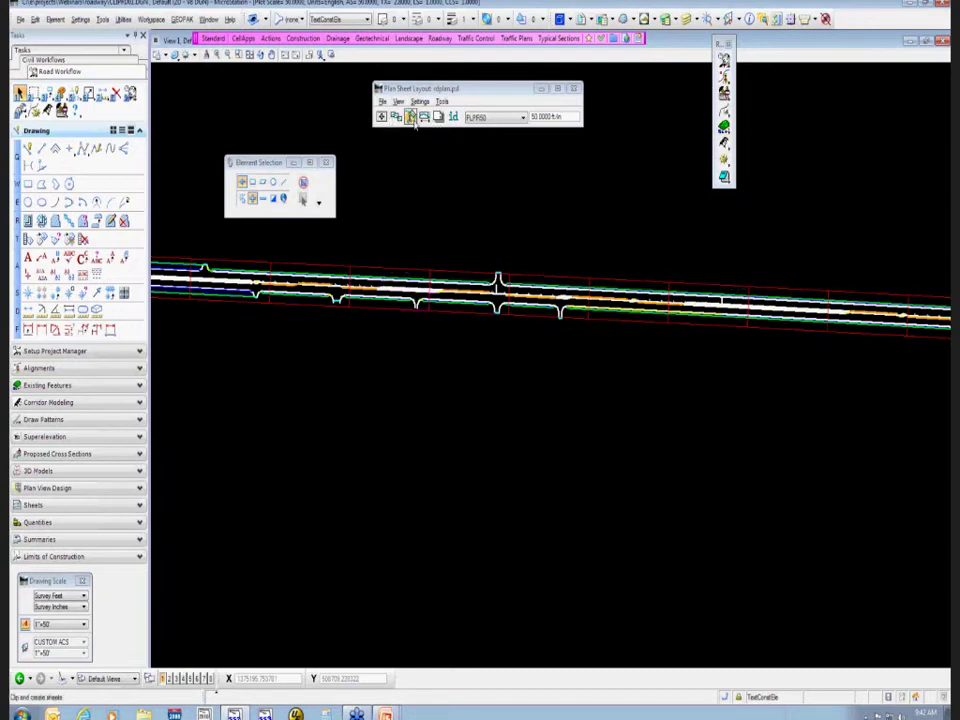
{"action": "left_click", "coordinate": [411, 117]}
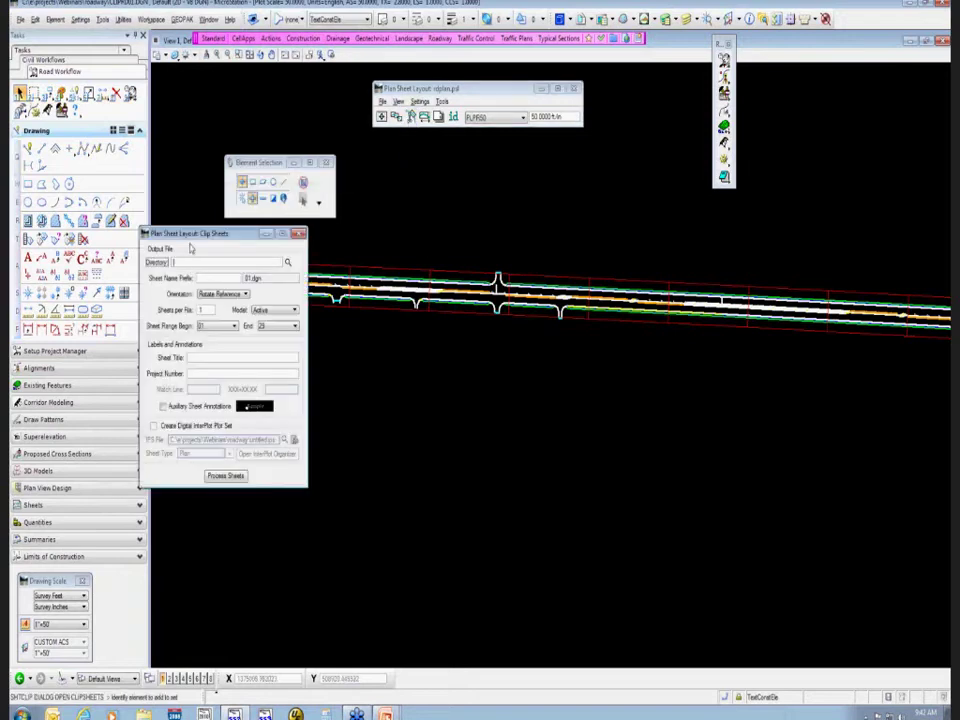
{"action": "left_click_drag", "start_coordinate": [201, 236], "coordinate": [432, 267]}
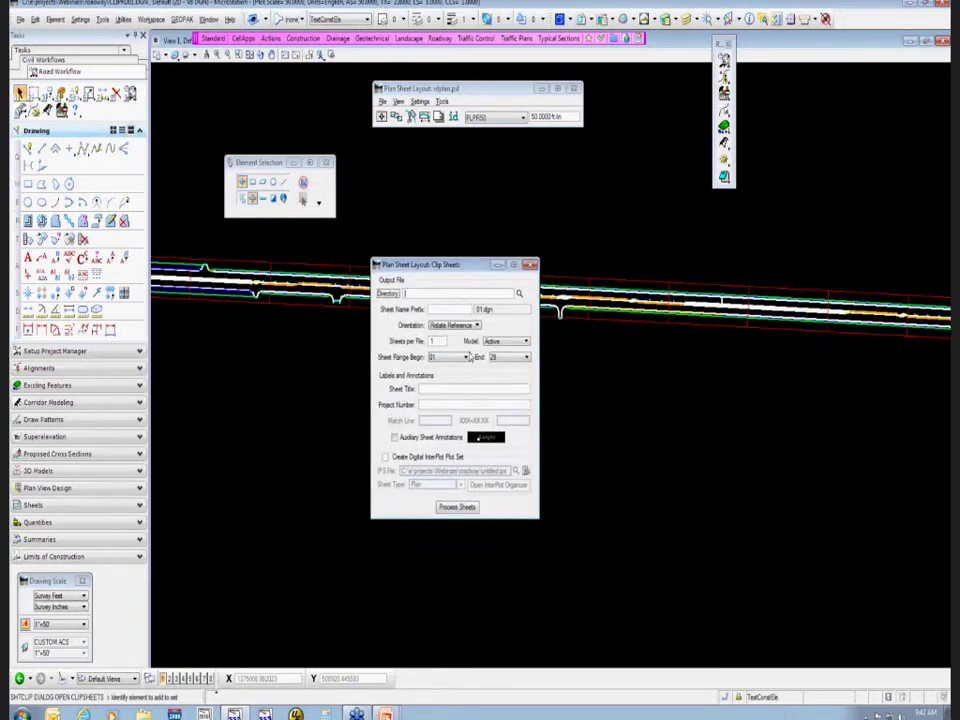
{"action": "left_click", "coordinate": [440, 344]}
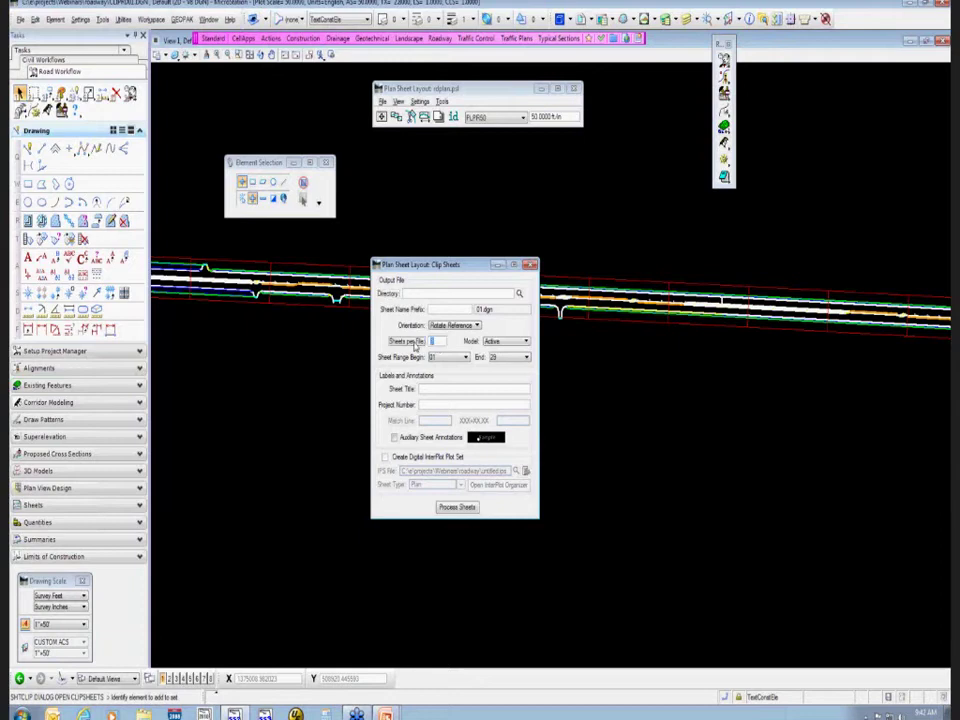
{"action": "type", "text": "10"}
{"action": "left_click", "coordinate": [522, 357]}
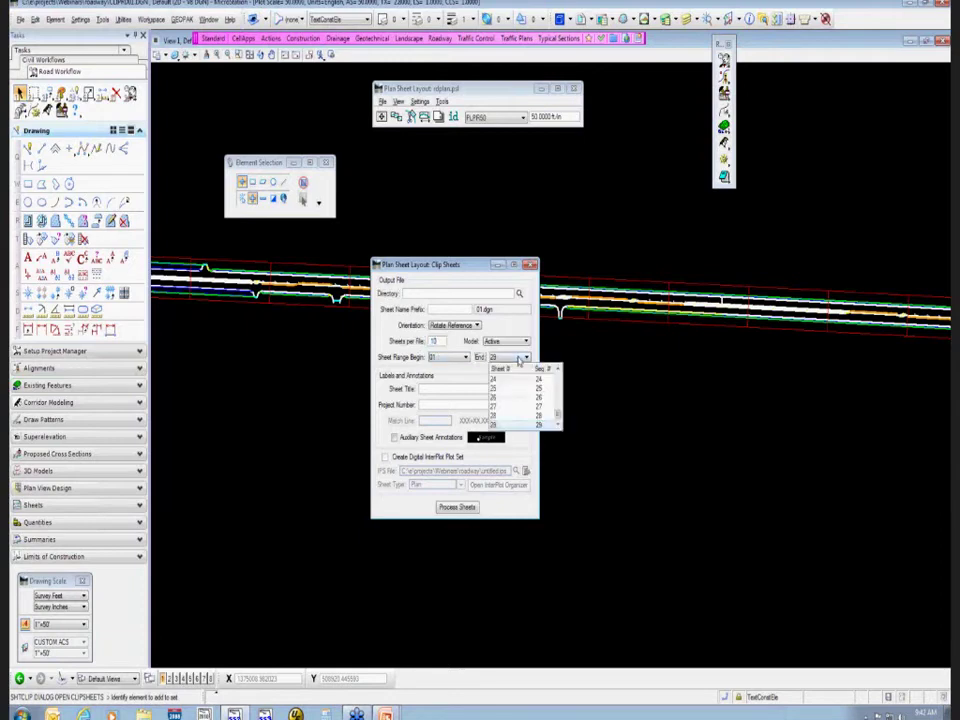
{"action": "scroll", "coordinate": [511, 396], "scroll_direction": "up", "scroll_amount": 7}
{"action": "left_click", "coordinate": [512, 398]}
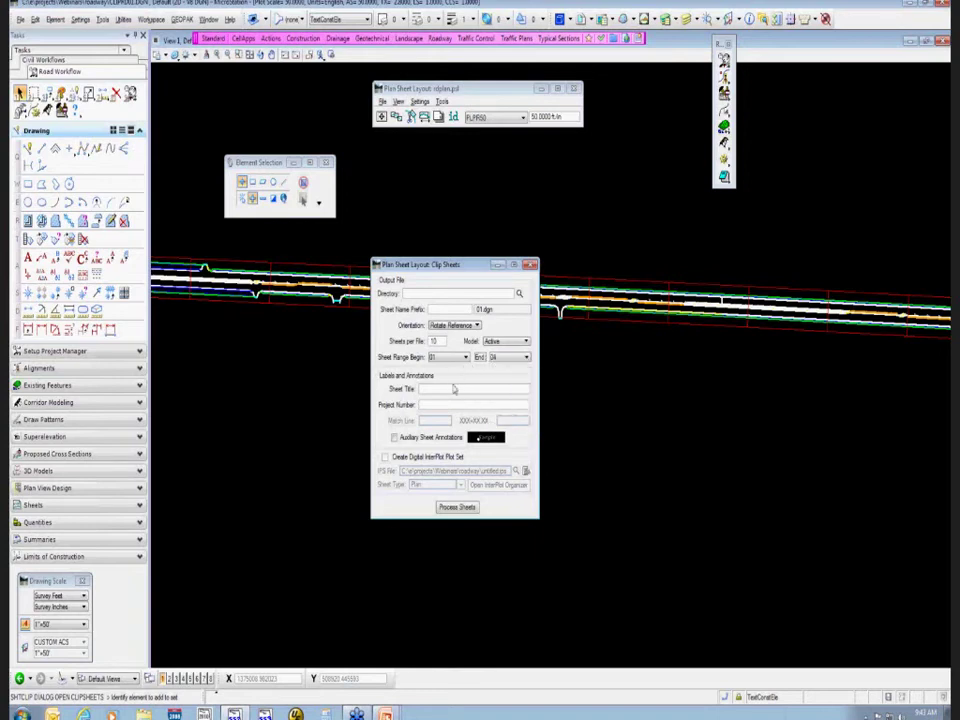
Step: Set the clip output directory to C:\e\projects\Webinars\roadway\ and the sheet name prefix to PLPRRD
{"action": "left_click", "coordinate": [519, 293]}
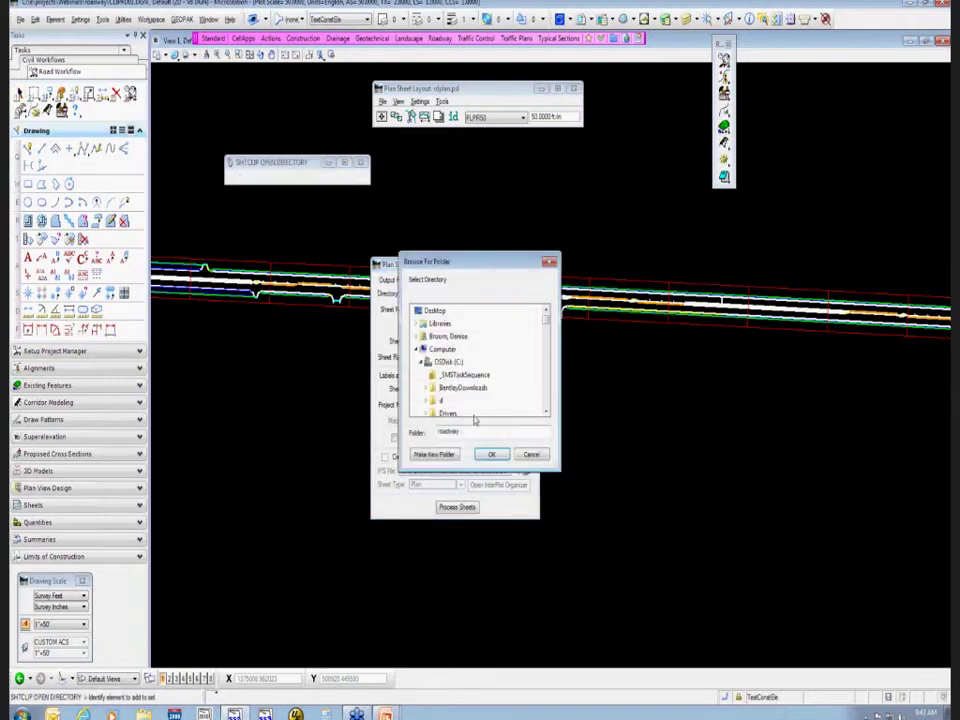
{"action": "left_click", "coordinate": [546, 413]}
{"action": "left_click", "coordinate": [546, 413]}
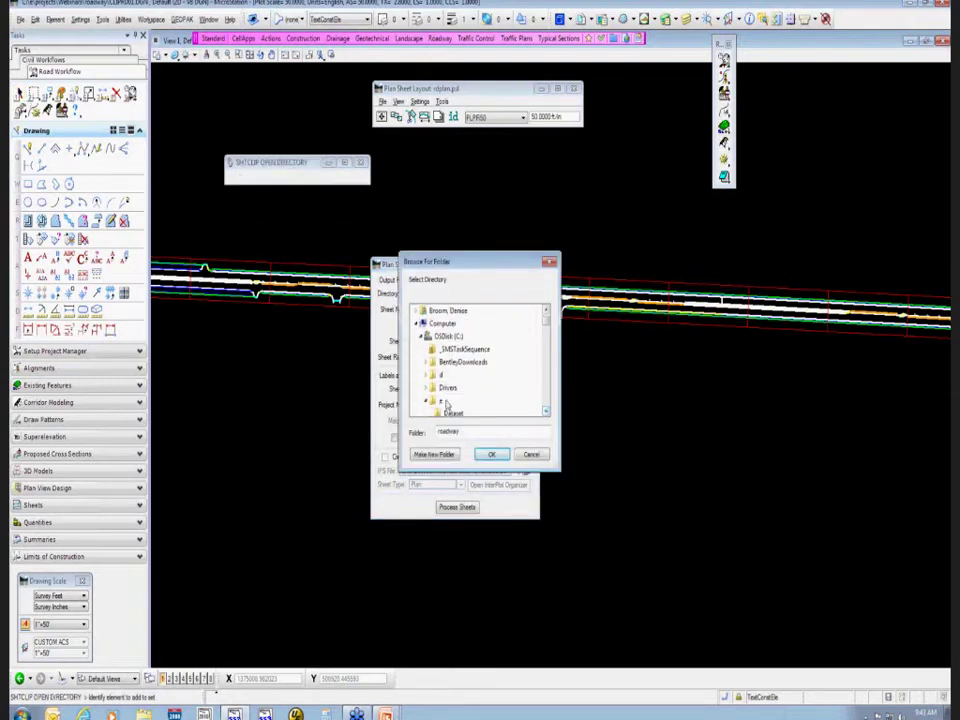
{"action": "left_click", "coordinate": [440, 400]}
{"action": "left_click", "coordinate": [548, 338]}
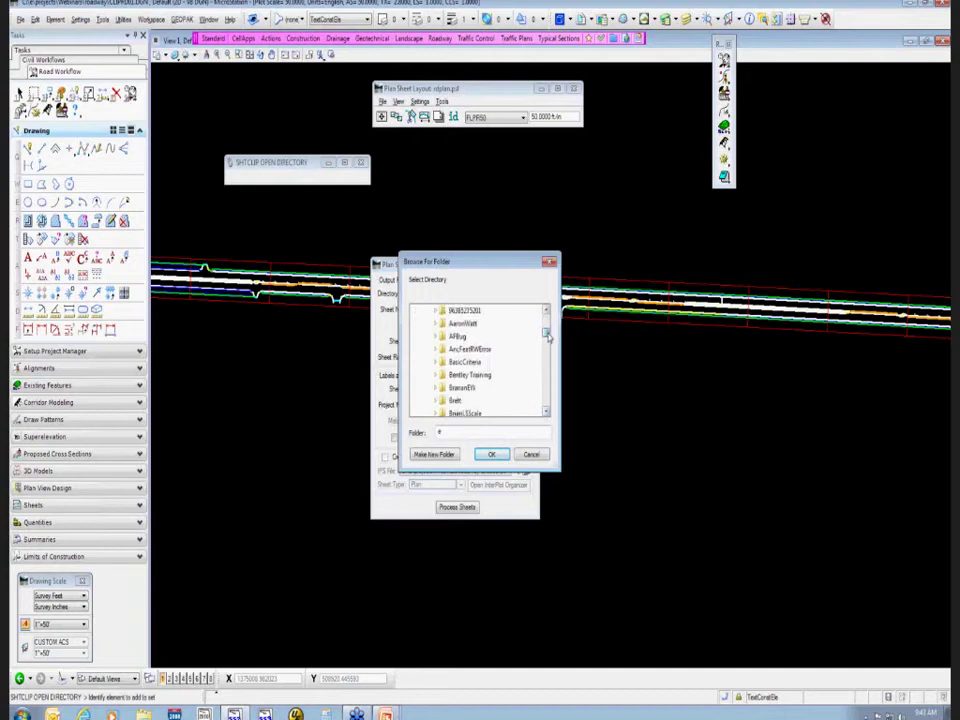
{"action": "left_click_drag", "start_coordinate": [548, 338], "coordinate": [554, 377]}
{"action": "left_click", "coordinate": [468, 388]}
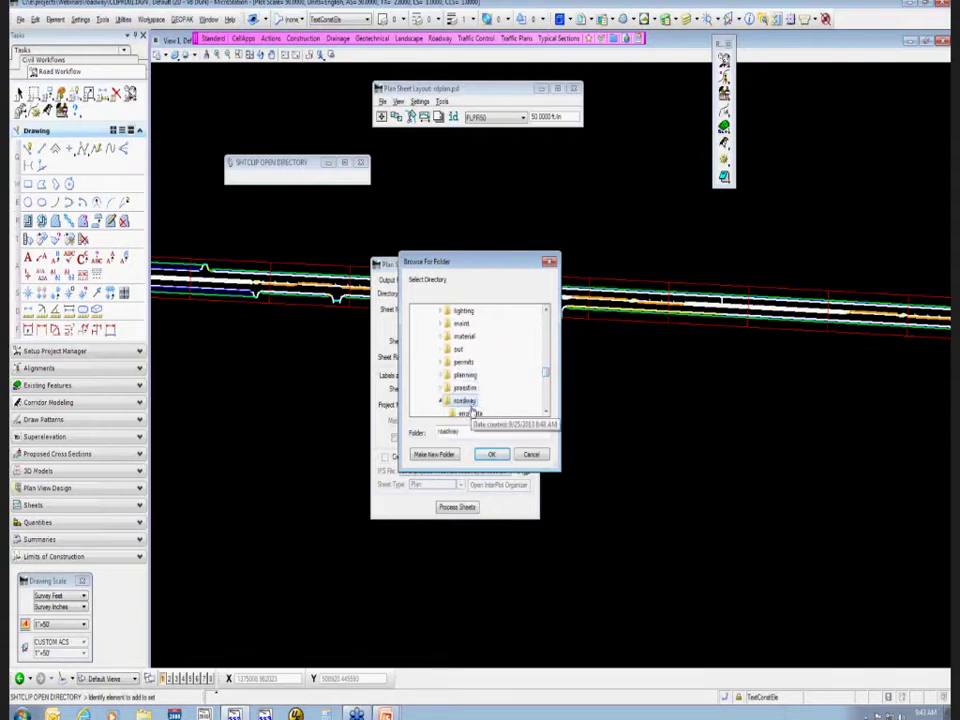
{"action": "left_click", "coordinate": [491, 455]}
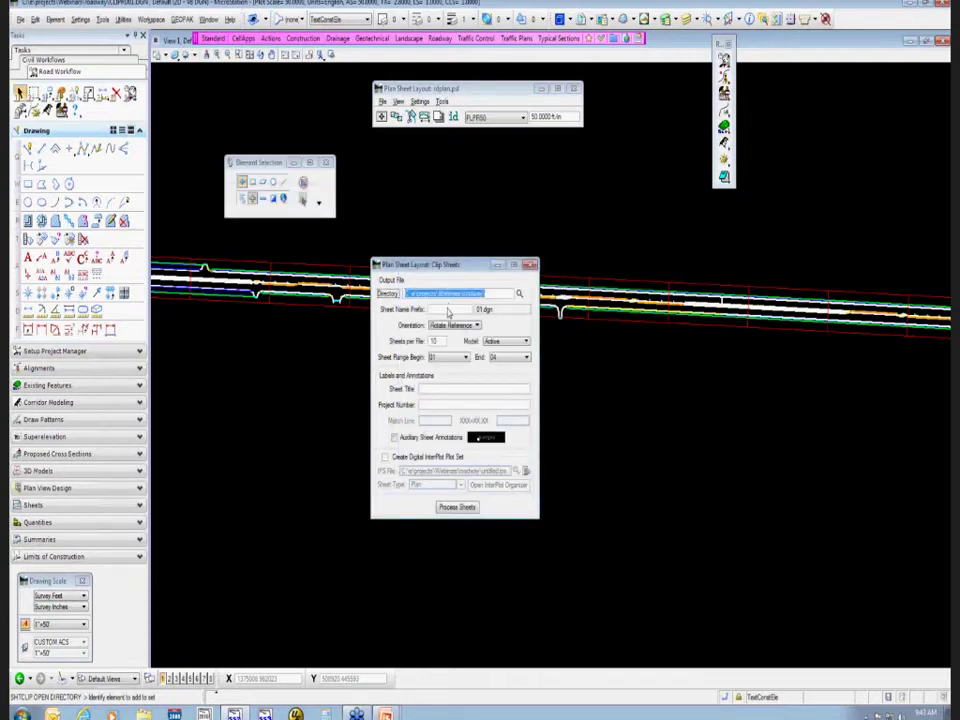
{"action": "left_click", "coordinate": [475, 311]}
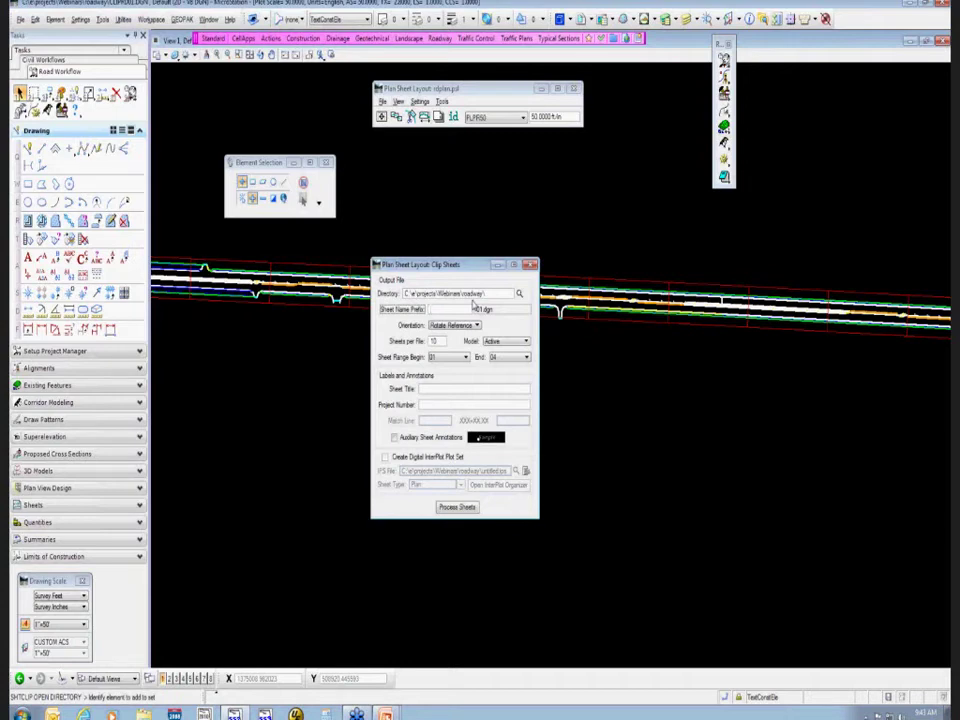
{"action": "type", "text": "PLPRRD"}
Step: Set the sheet orientation to Rotate View and process sheets 01 to 04
{"action": "left_click", "coordinate": [458, 325]}
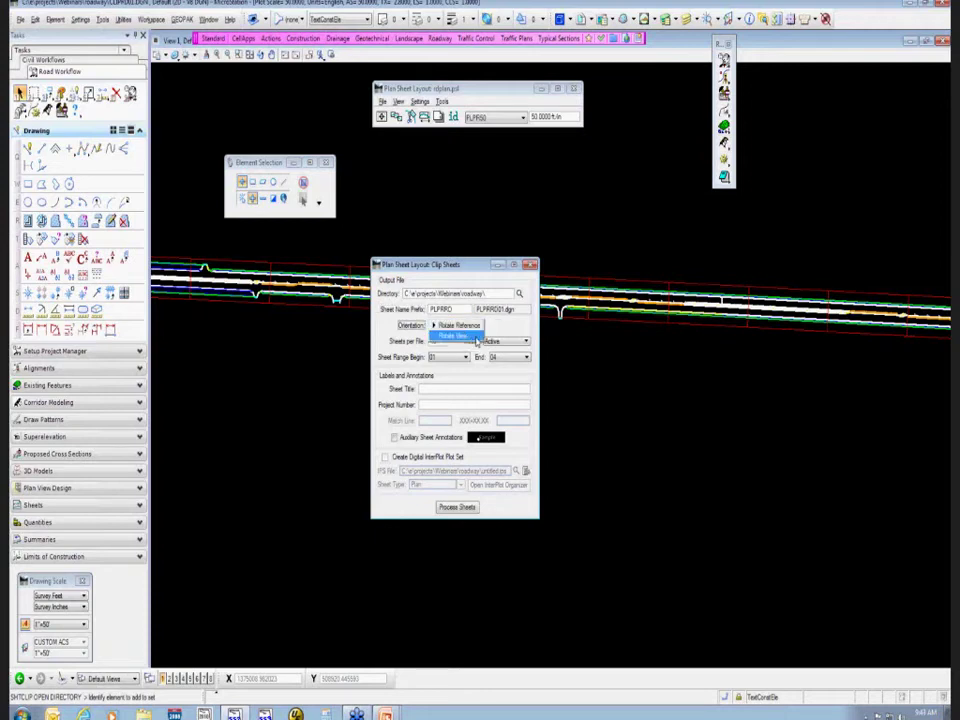
{"action": "left_click", "coordinate": [472, 337]}
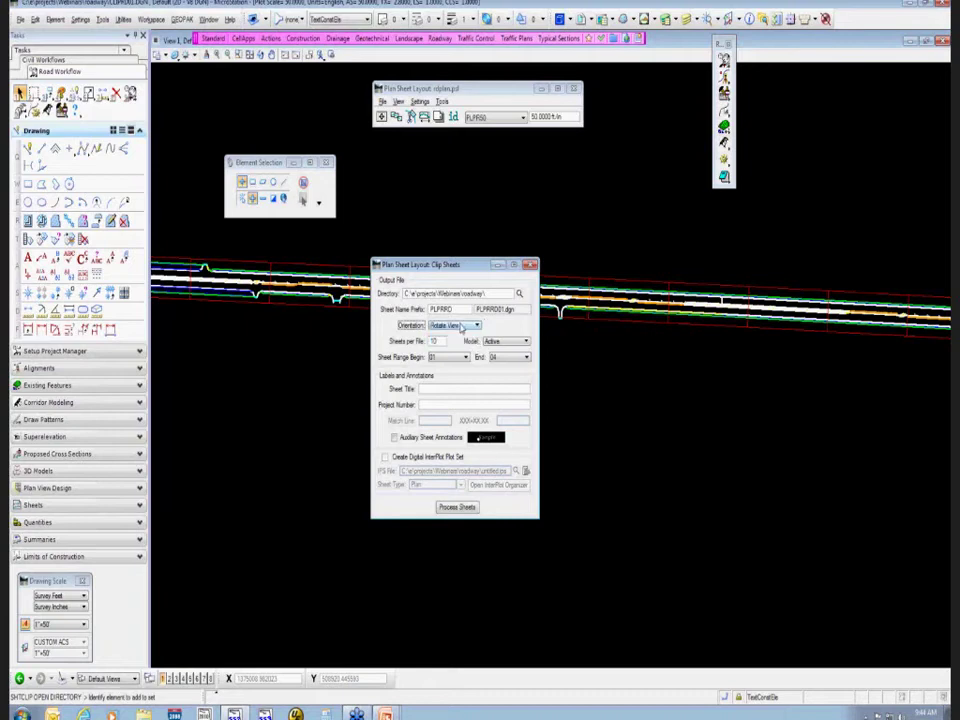
{"action": "left_click", "coordinate": [418, 343]}
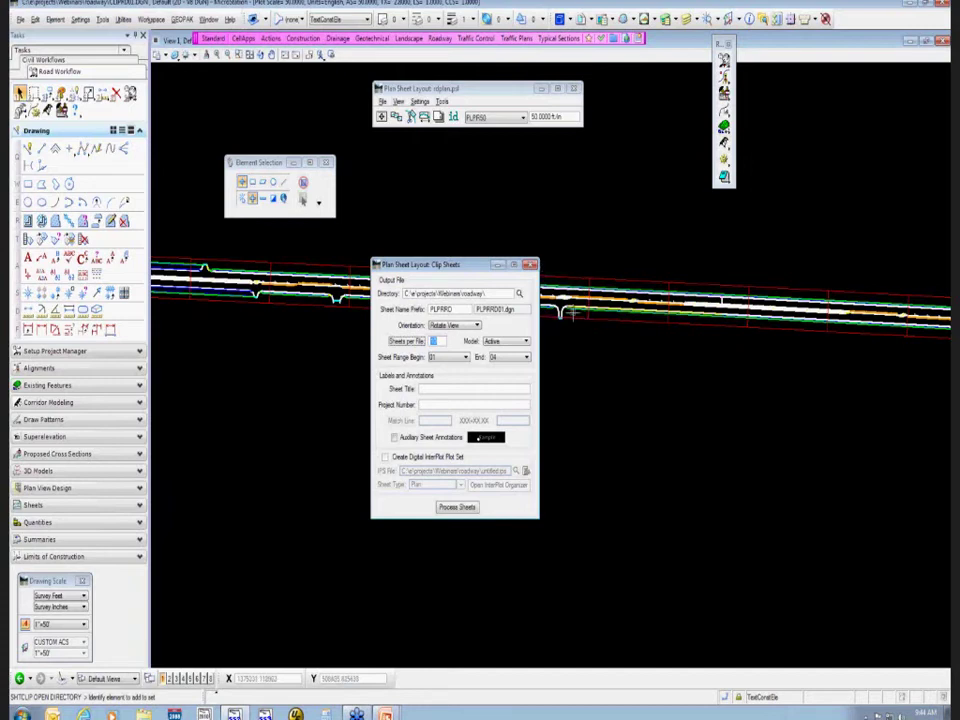
{"action": "mouse_move", "coordinate": [566, 310]}
{"action": "left_click", "coordinate": [458, 507]}
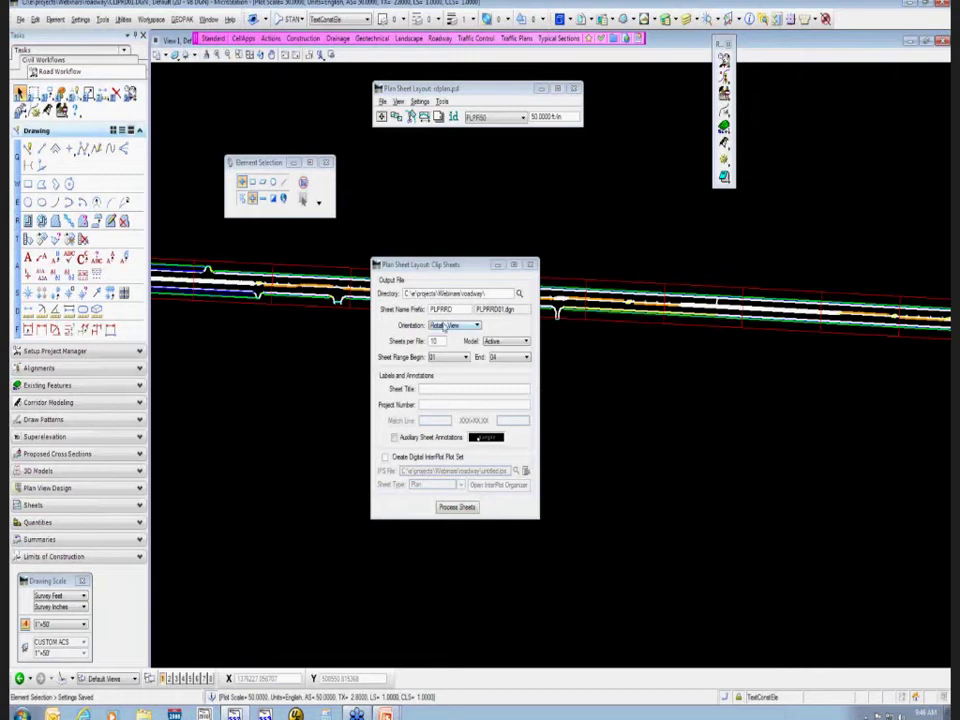
Step: Change the orientation to Rotate Reference and reprocess sheets 01 to 04, replacing all existing output files
{"action": "left_click", "coordinate": [445, 326]}
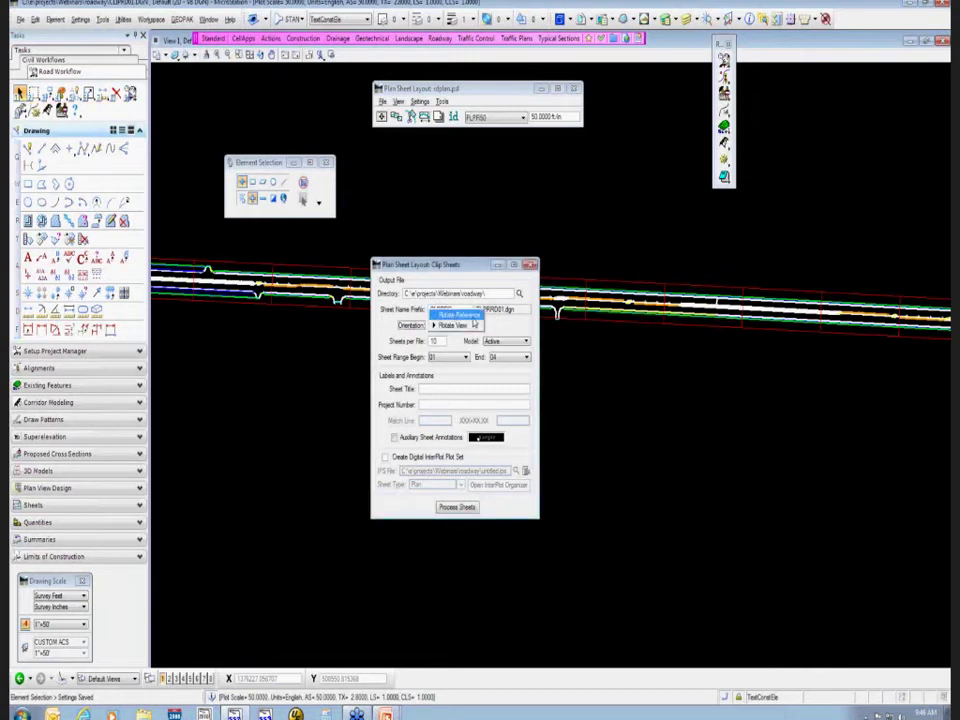
{"action": "left_click", "coordinate": [470, 316]}
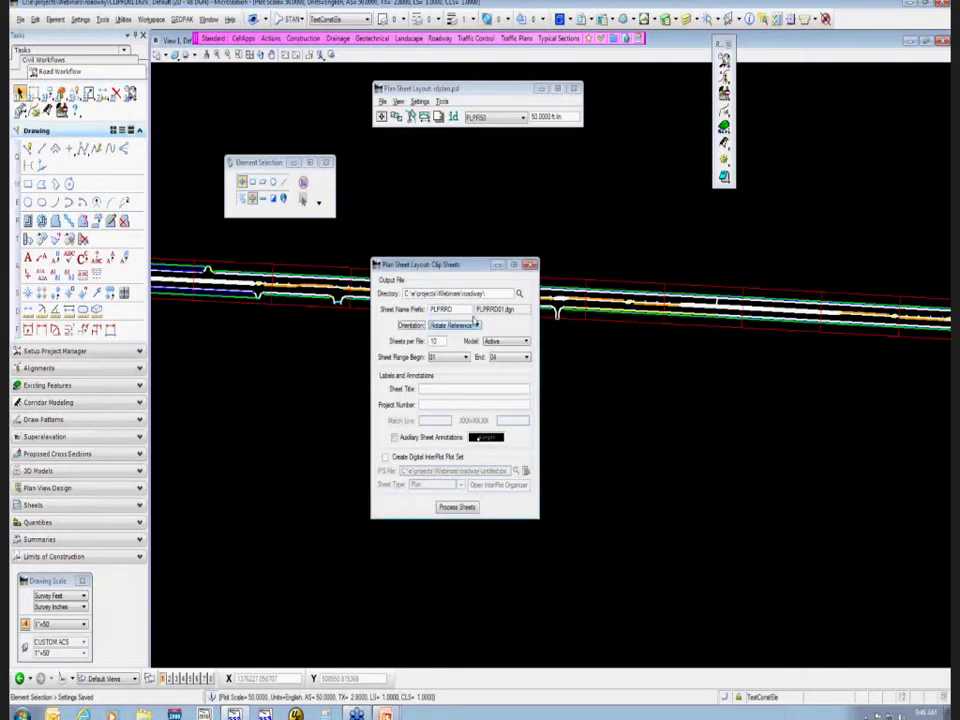
{"action": "left_click", "coordinate": [457, 507]}
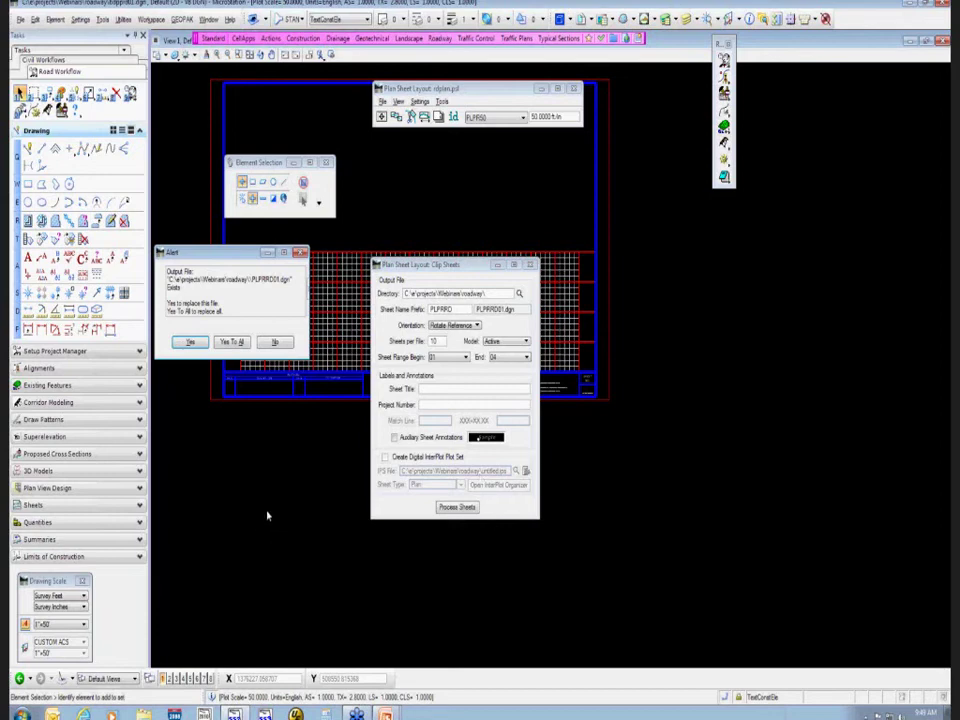
{"action": "left_click", "coordinate": [232, 342]}
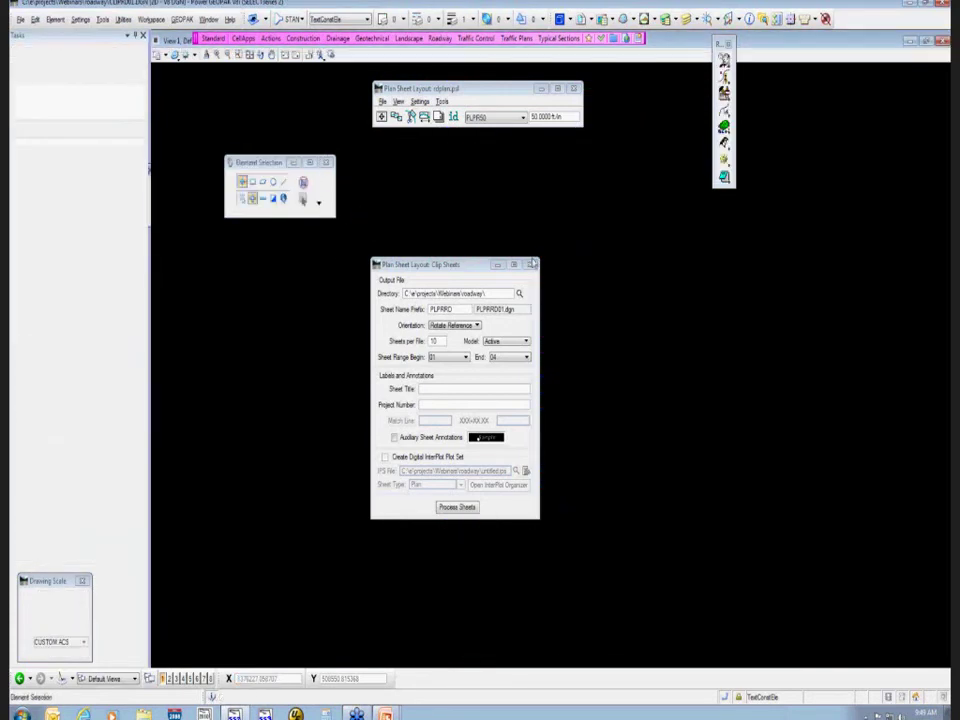
Step: Open the clipped sheet file PLPRRD01.dgn from the roadway folder and move the Plan Sheet Layout dialog clear of the sheets
{"action": "left_click_drag", "start_coordinate": [476, 266], "coordinate": [399, 271]}
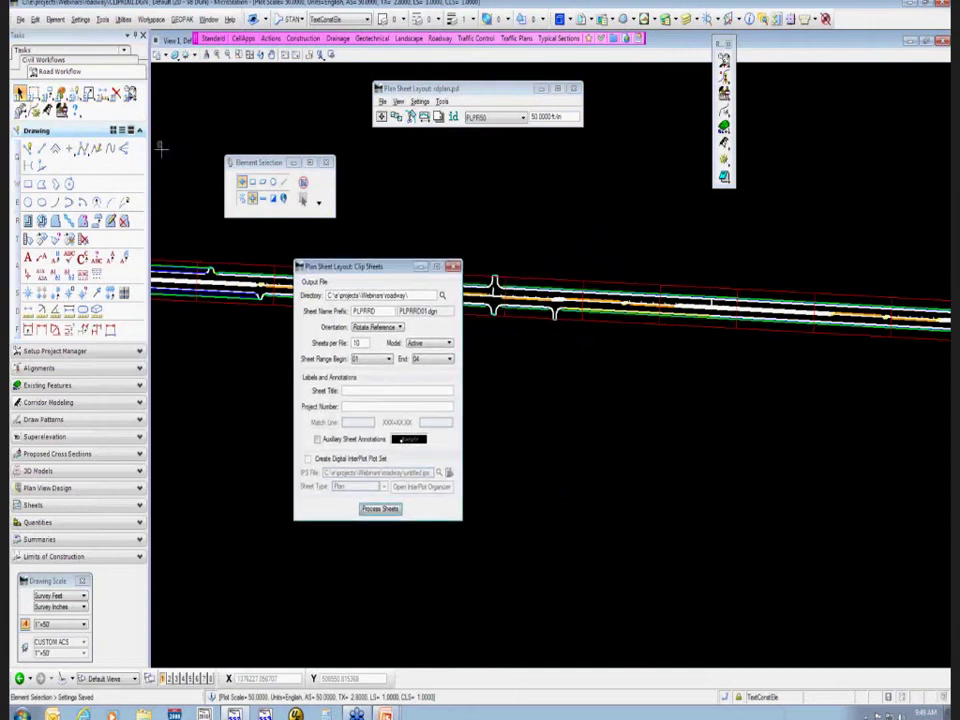
{"action": "left_click", "coordinate": [21, 20]}
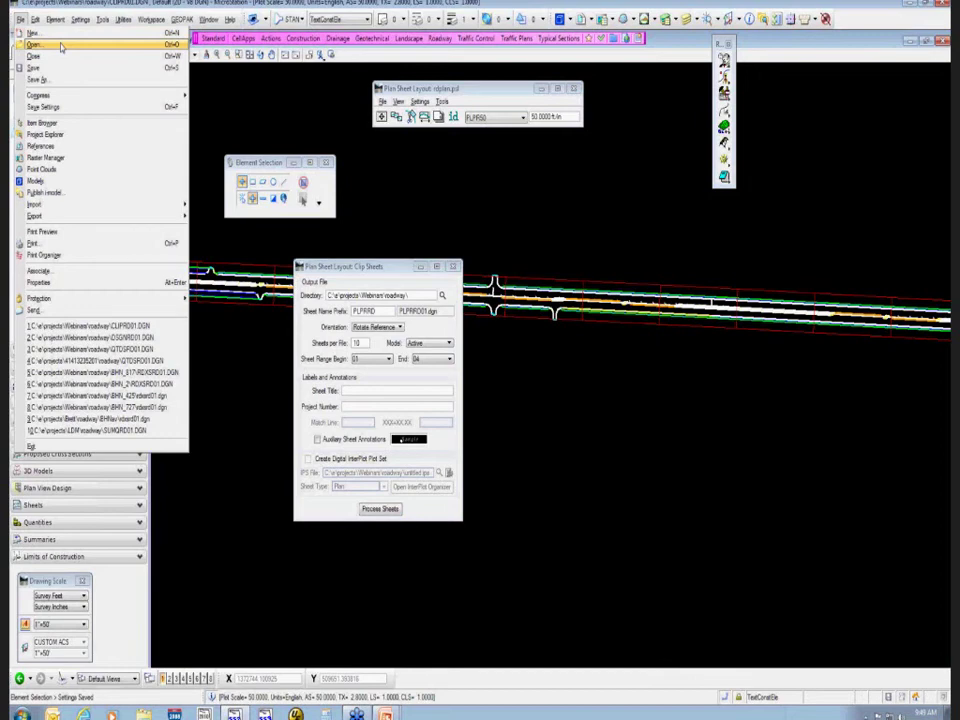
{"action": "left_click", "coordinate": [64, 46]}
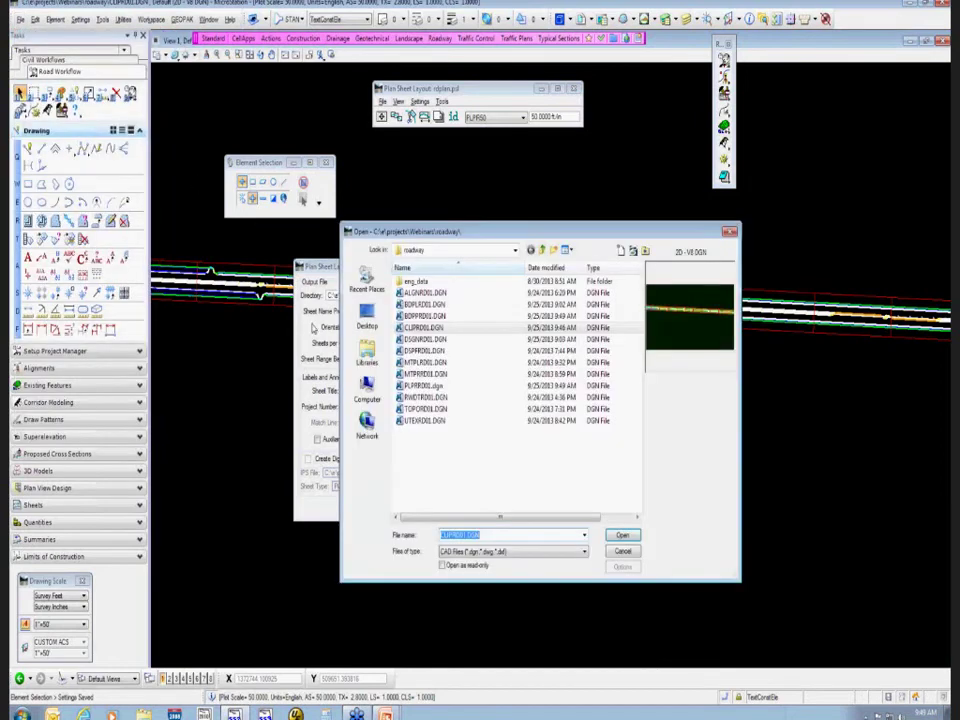
{"action": "left_click", "coordinate": [424, 385]}
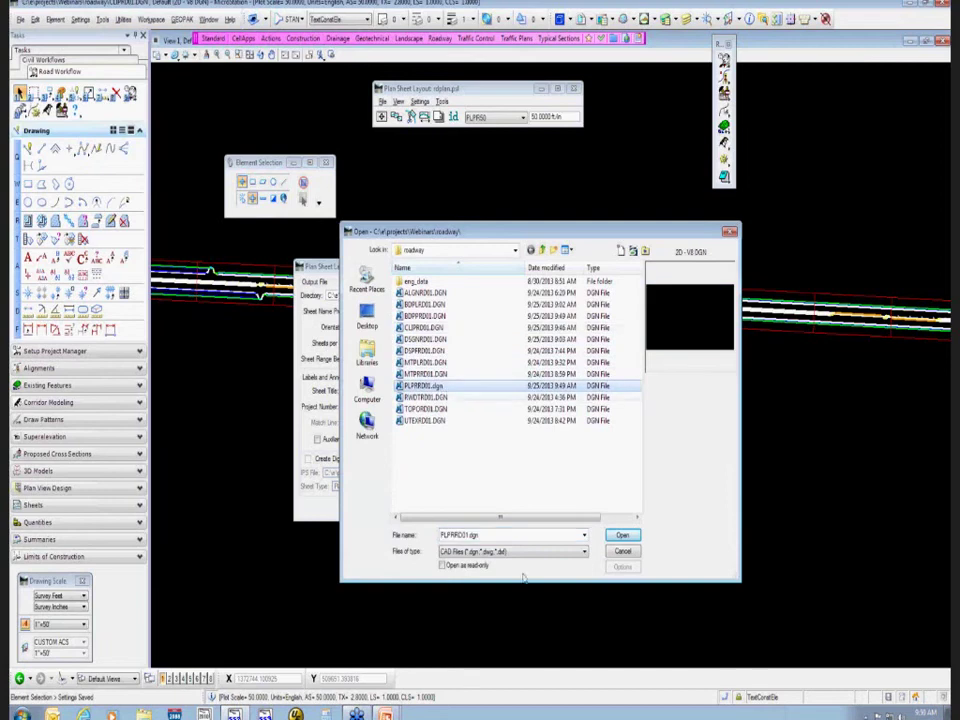
{"action": "left_click", "coordinate": [620, 535]}
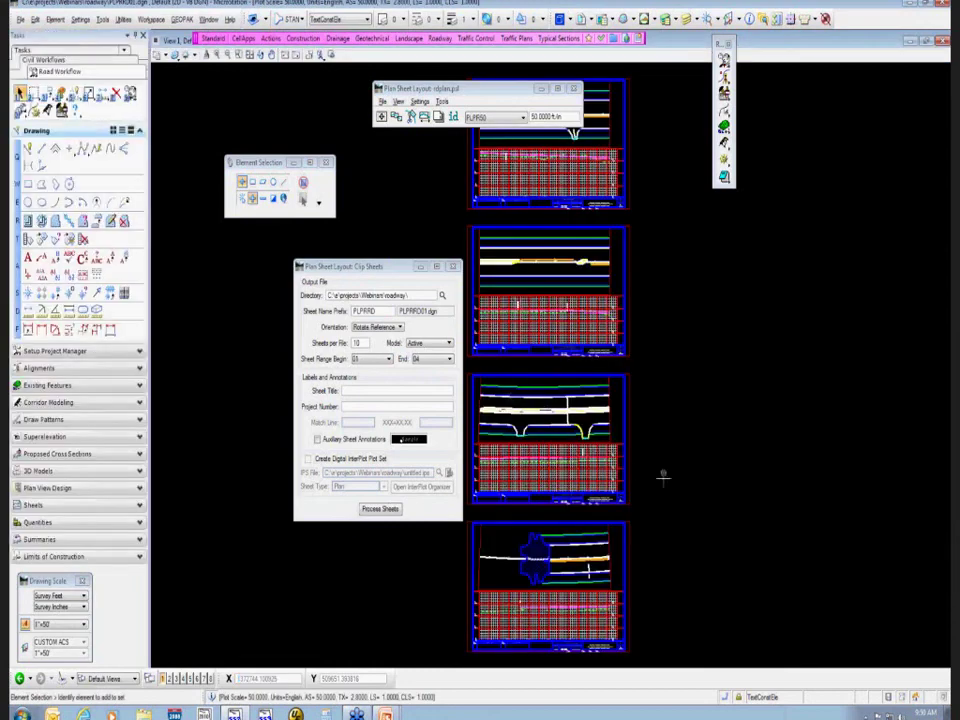
{"action": "left_click_drag", "start_coordinate": [430, 88], "coordinate": [271, 82]}
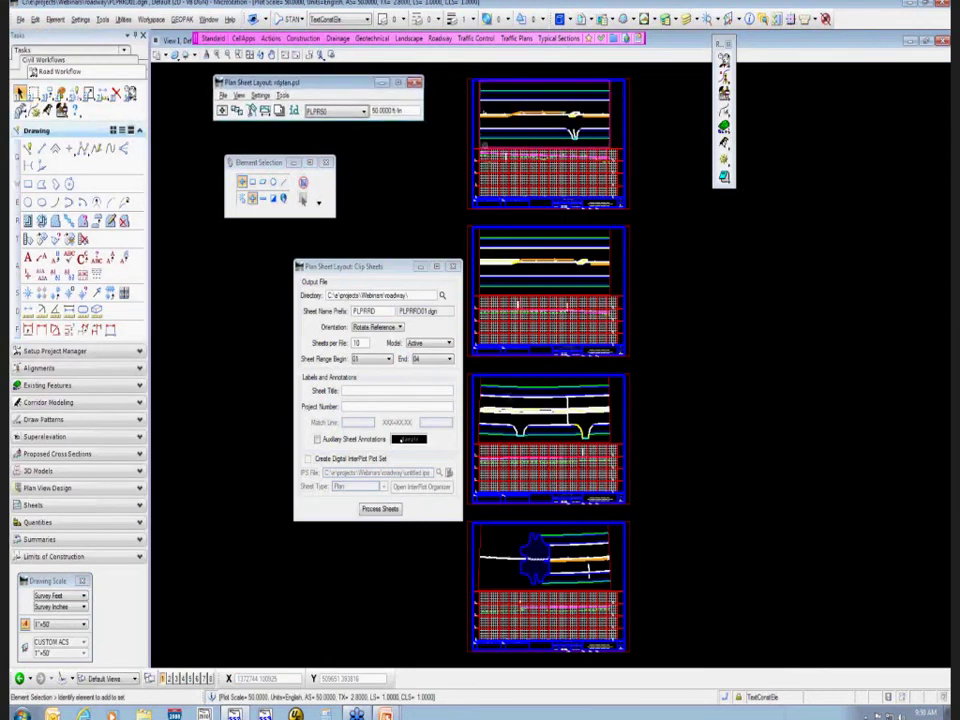
{"action": "mouse_move", "coordinate": [539, 140]}
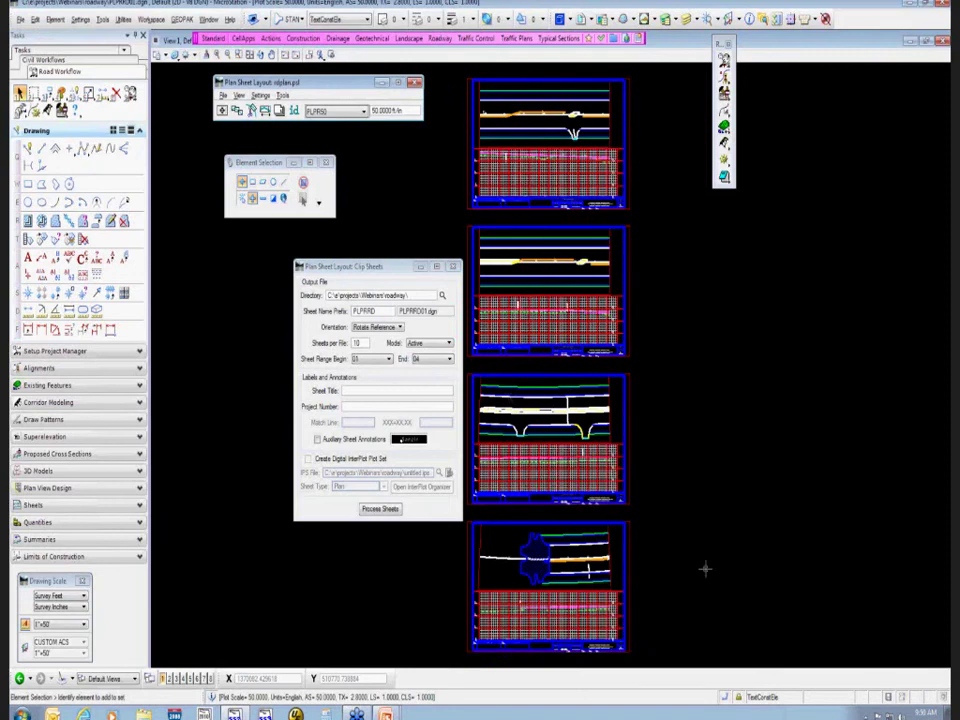
Step: Arrange the open plan sheet dialogs, then open the References list and enlarge it to show all columns and more slots
{"action": "left_click_drag", "start_coordinate": [374, 272], "coordinate": [291, 276]}
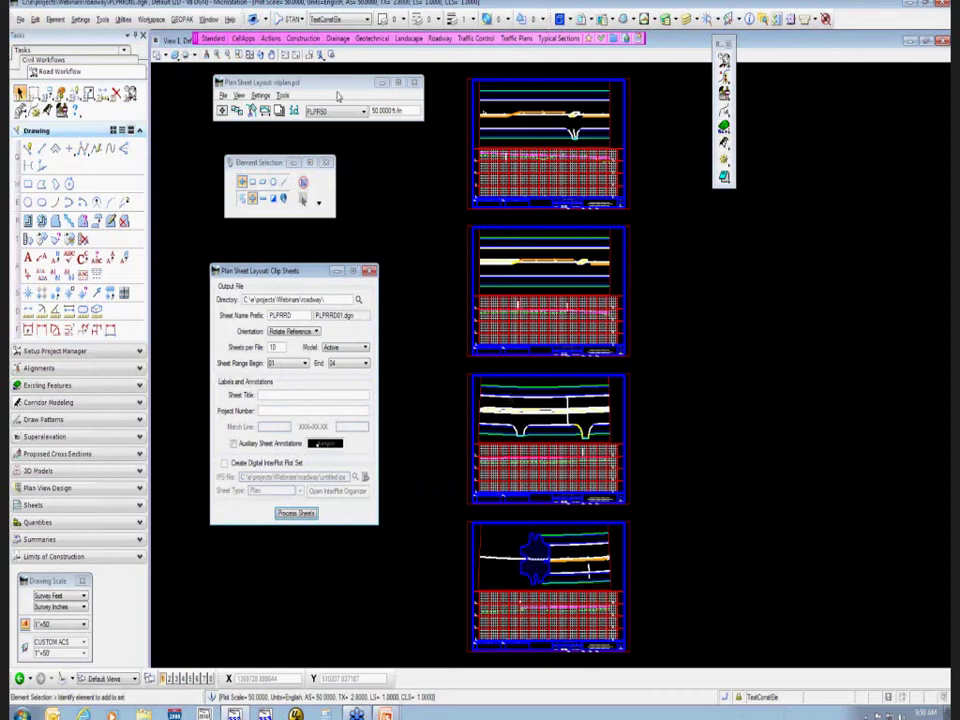
{"action": "left_click_drag", "start_coordinate": [337, 88], "coordinate": [340, 97]}
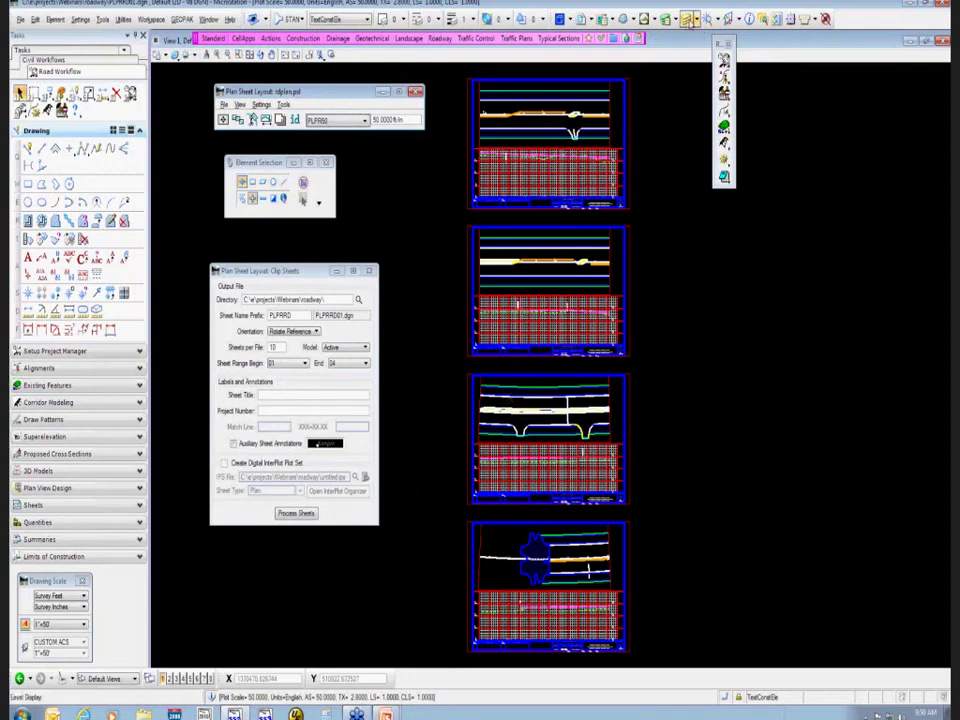
{"action": "left_click", "coordinate": [688, 21]}
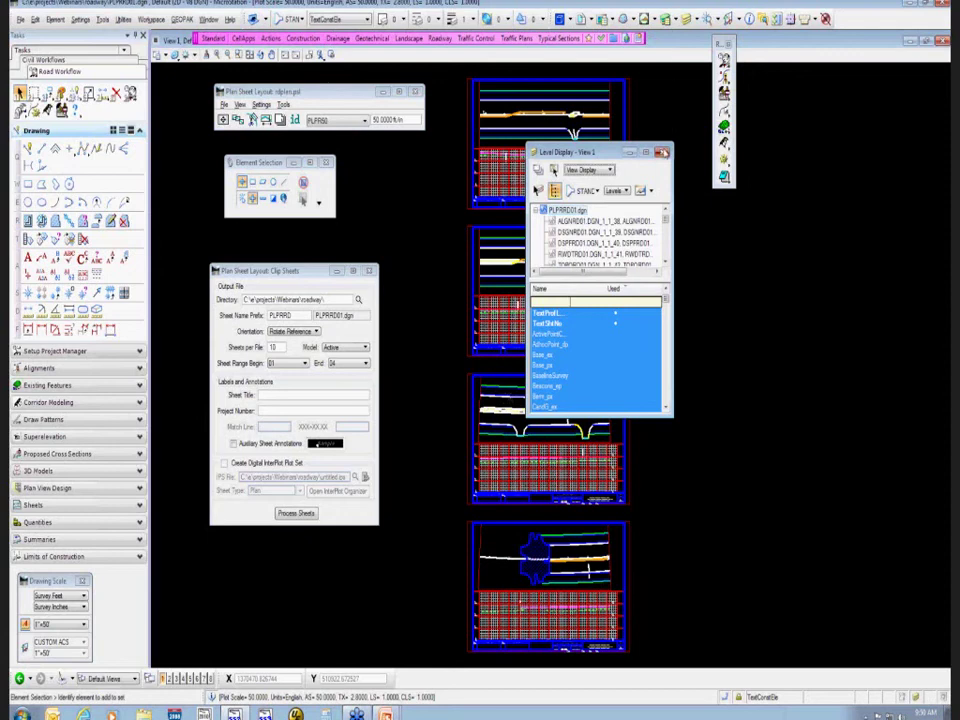
{"action": "left_click", "coordinate": [662, 152]}
{"action": "left_click", "coordinate": [588, 21]}
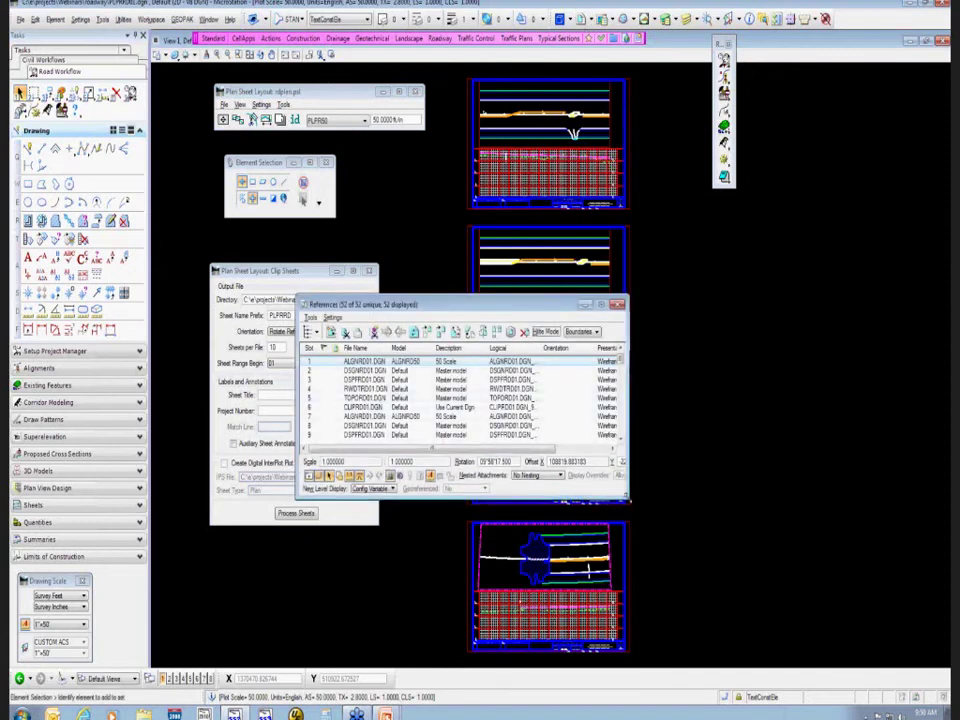
{"action": "left_click_drag", "start_coordinate": [618, 492], "coordinate": [740, 600]}
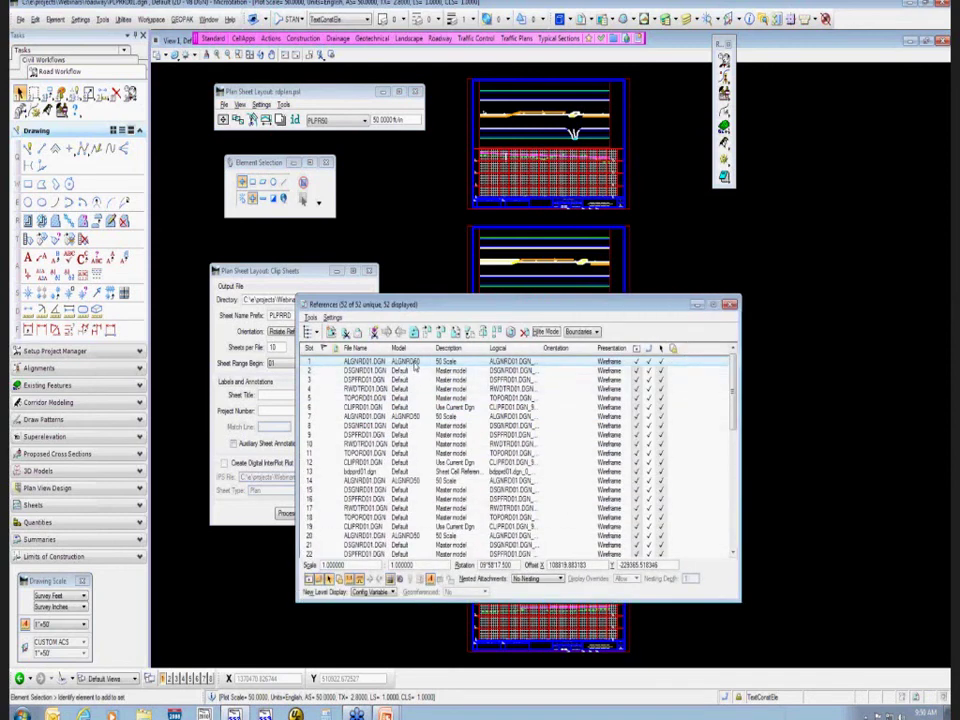
{"action": "left_click_drag", "start_coordinate": [492, 308], "coordinate": [689, 165]}
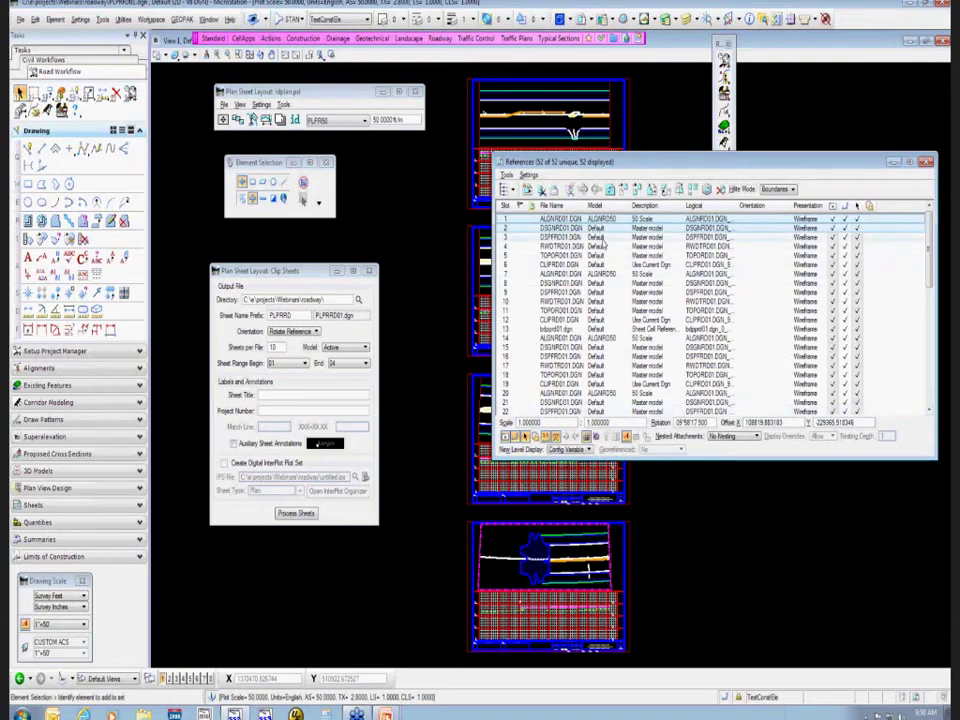
Step: Select reference slots 1 to 13 to highlight their clip boundaries on the sheets
{"action": "left_click_drag", "start_coordinate": [601, 236], "coordinate": [611, 265]}
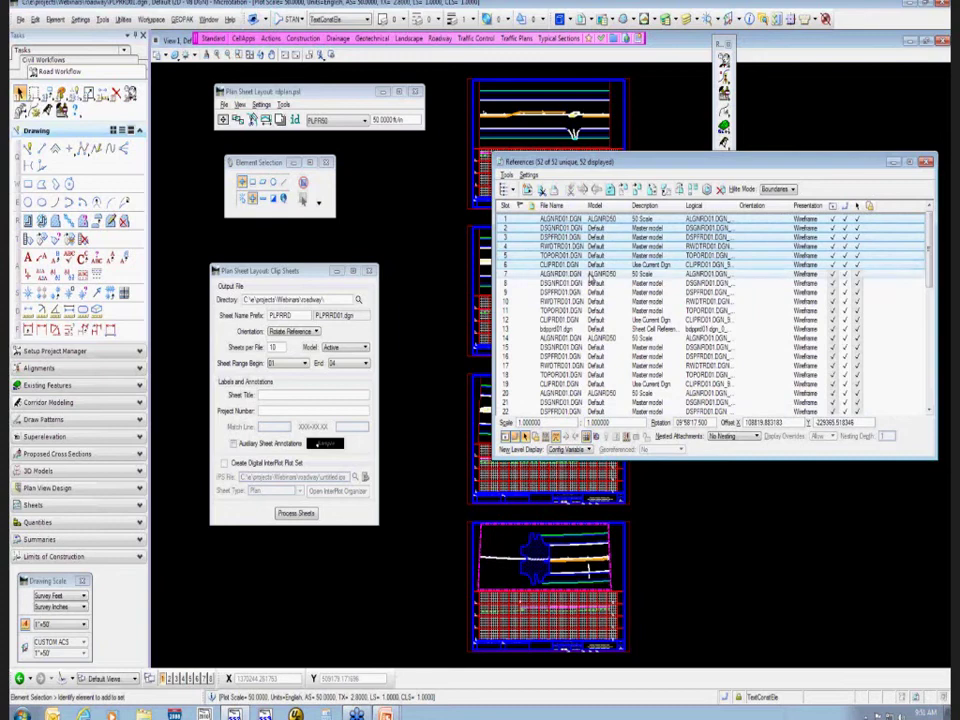
{"action": "left_click", "coordinate": [591, 274], "text": "ctrl"}
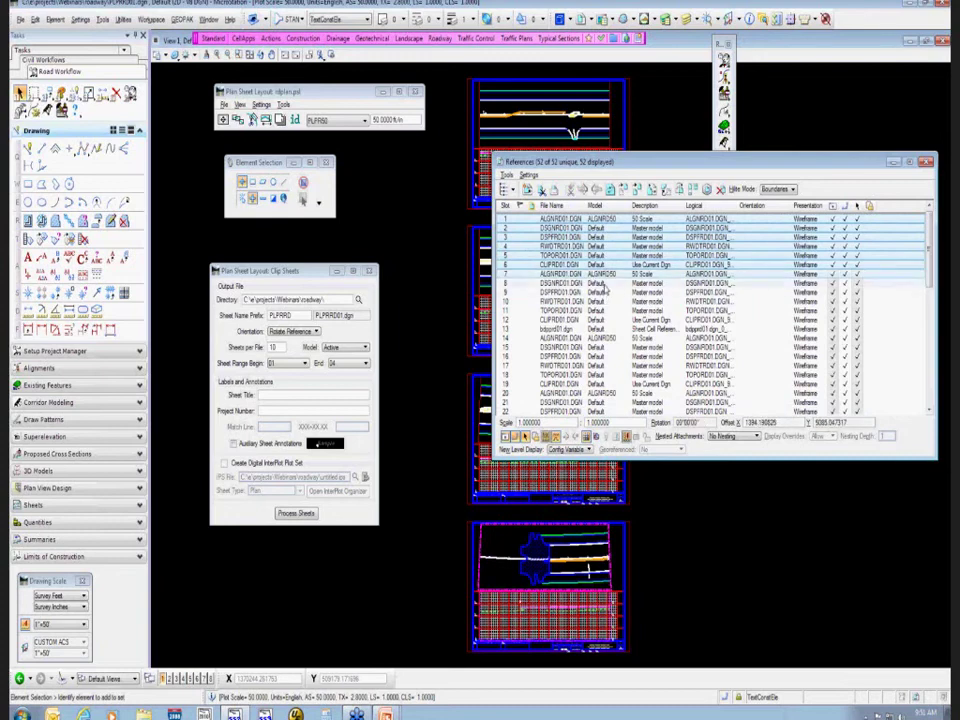
{"action": "left_click", "coordinate": [610, 301], "text": "shift"}
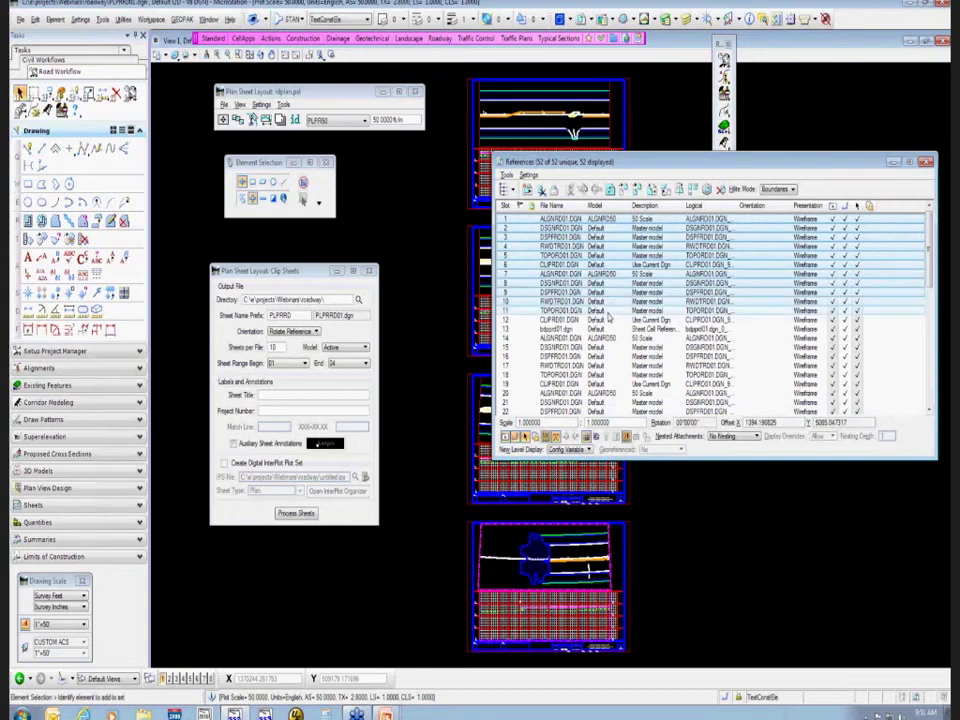
{"action": "left_click", "coordinate": [609, 320], "text": "shift"}
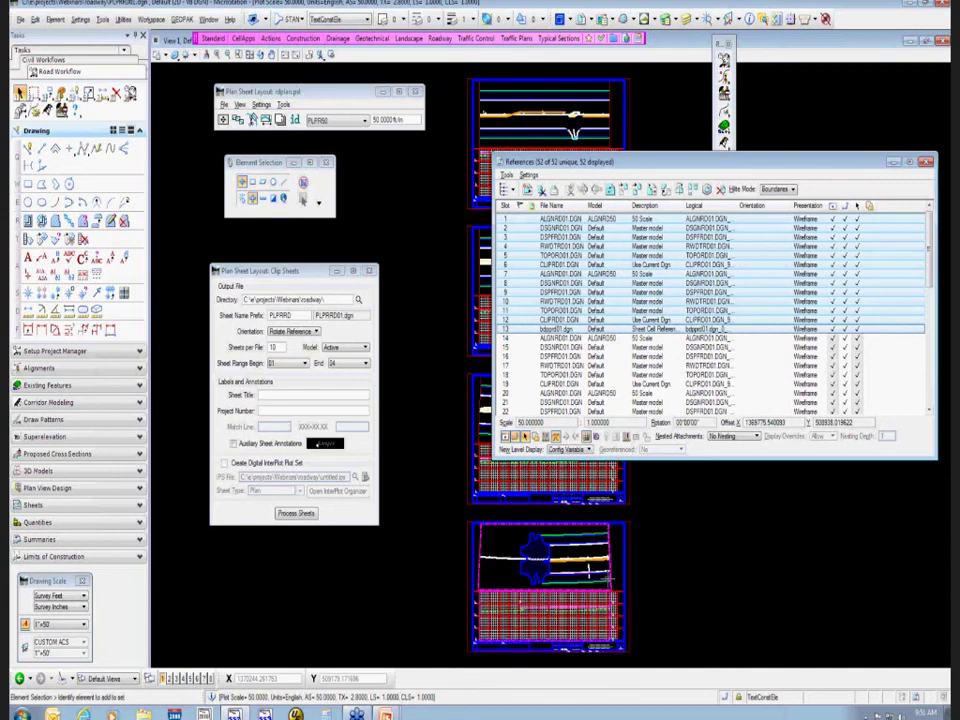
{"action": "mouse_move", "coordinate": [590, 573]}
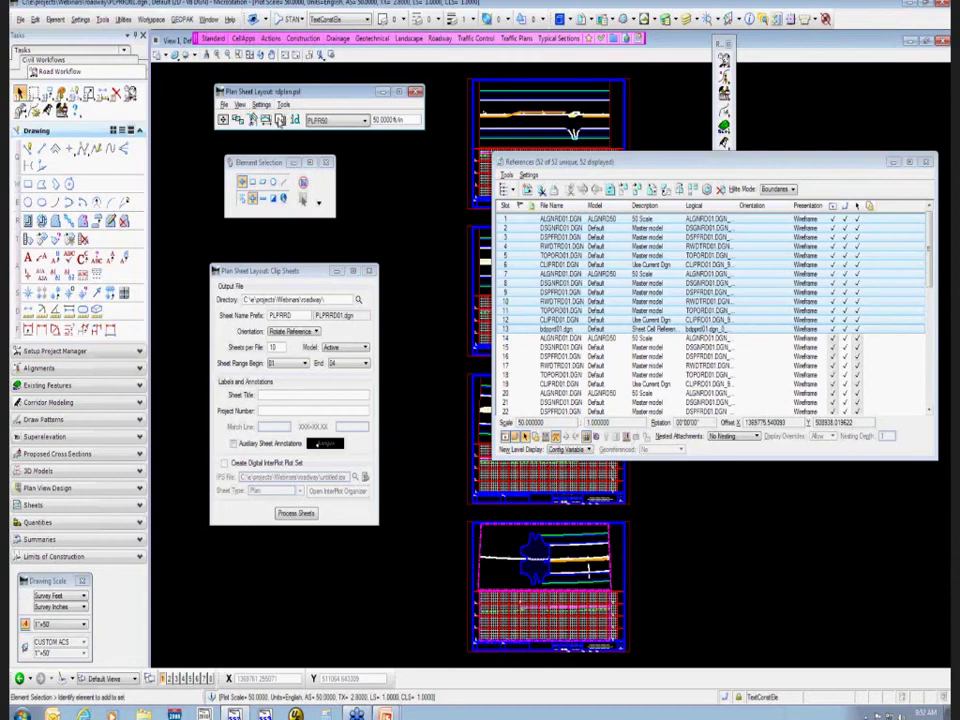
Step: Set the Sheet View Attributes in the Sheet Layout Settings to Customize with Motif Files
{"action": "left_click", "coordinate": [282, 118]}
{"action": "left_click", "coordinate": [507, 258]}
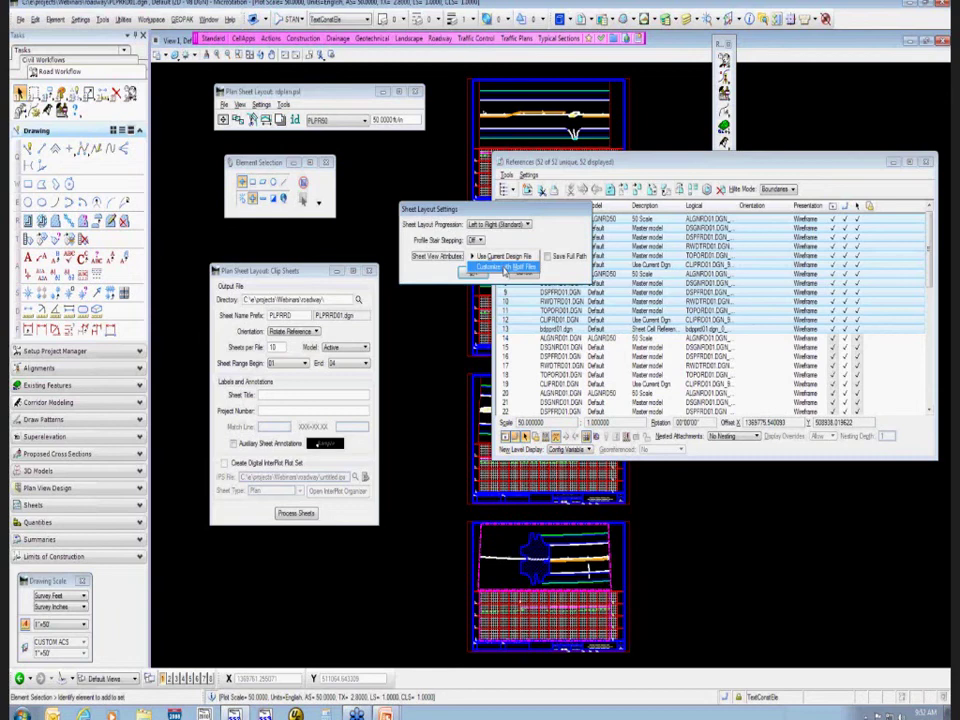
{"action": "left_click", "coordinate": [505, 268]}
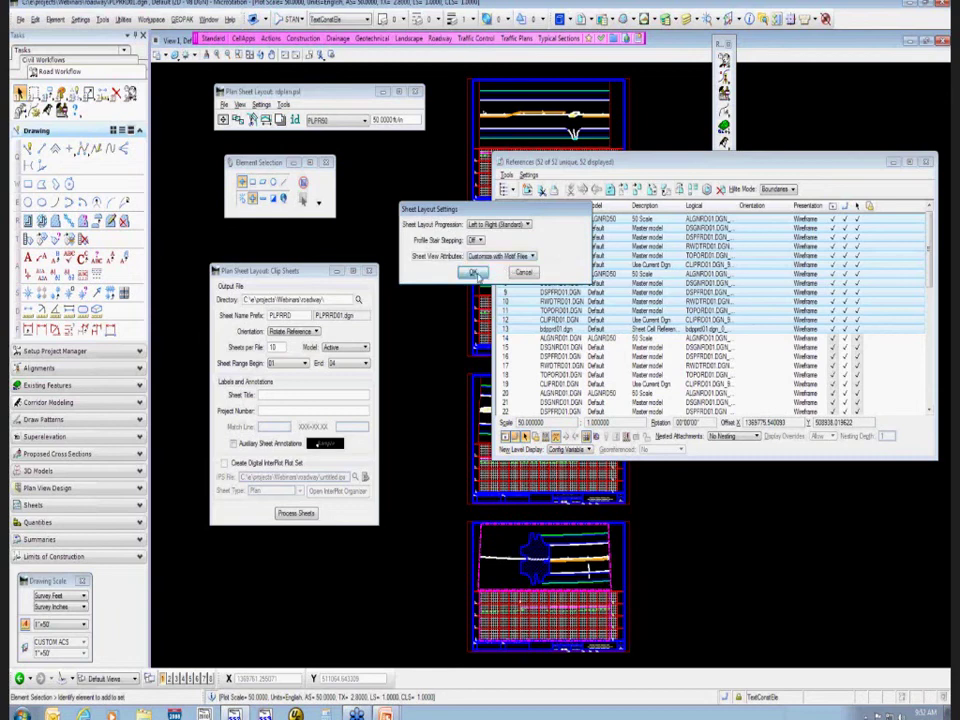
{"action": "left_click", "coordinate": [476, 272]}
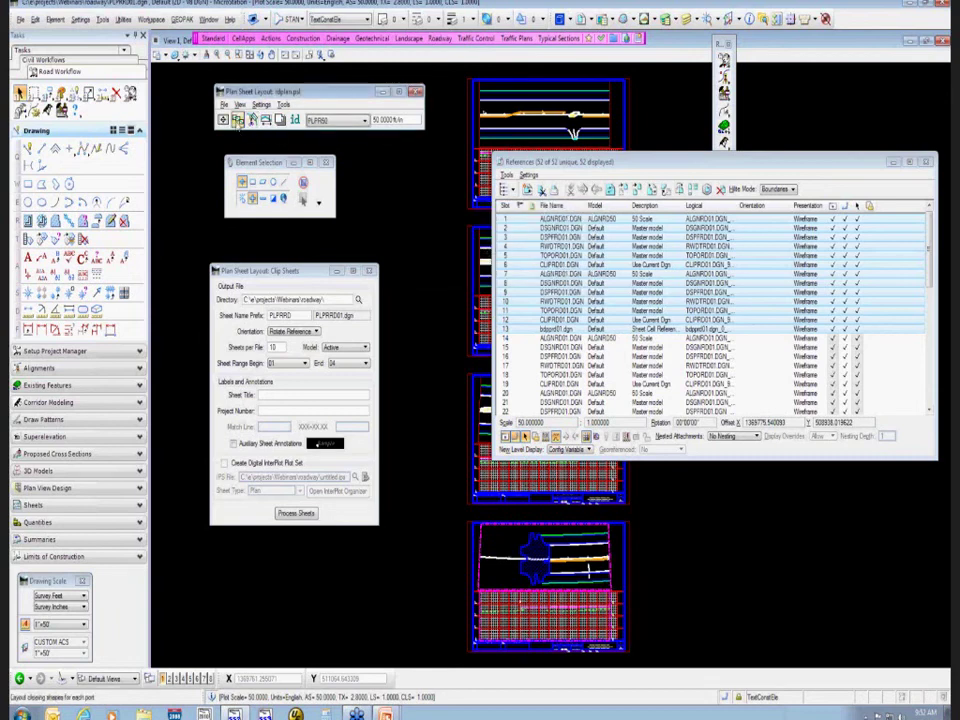
Step: In the Layout Settings, assign MTPLRD01.DGN from the roadway folder as the motif file for the plan port
{"action": "left_click", "coordinate": [237, 119]}
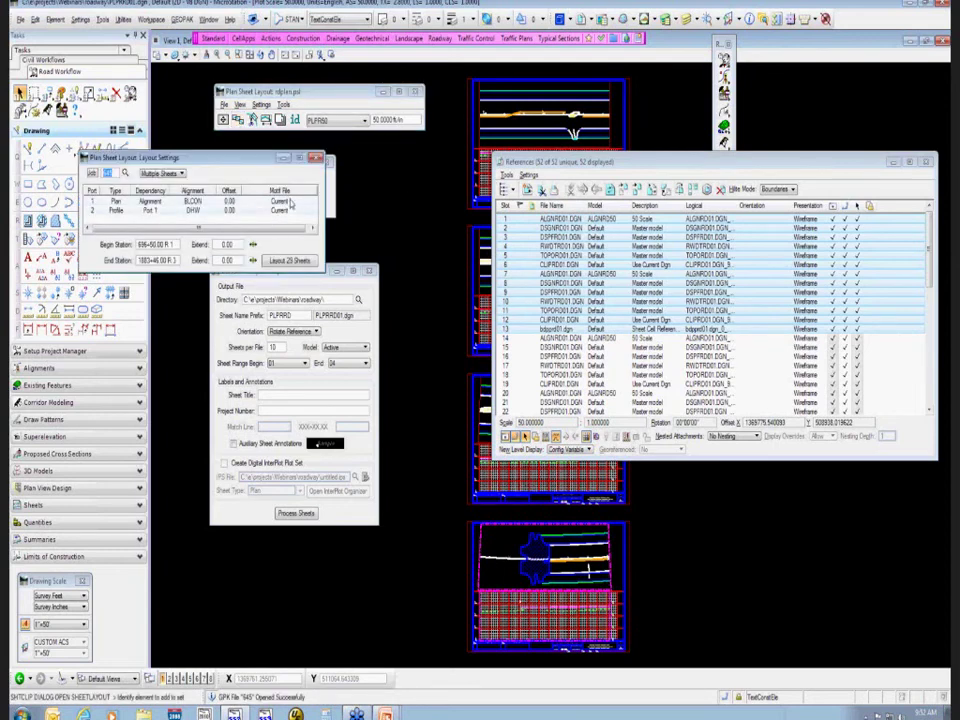
{"action": "double_click", "coordinate": [278, 203]}
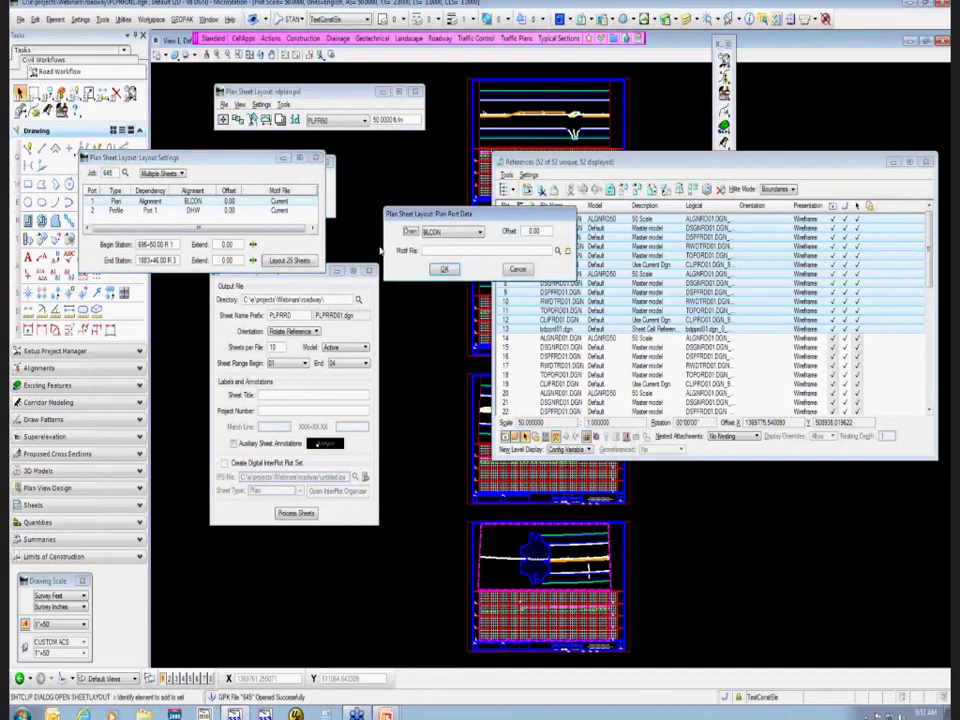
{"action": "left_click", "coordinate": [557, 251]}
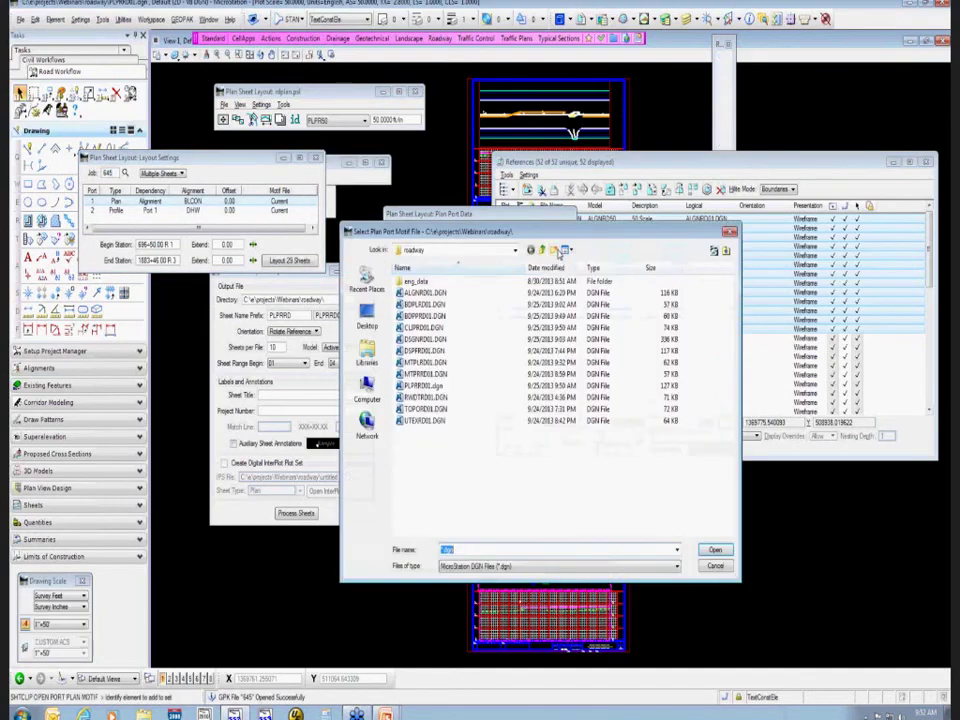
{"action": "left_click", "coordinate": [450, 365]}
{"action": "left_click", "coordinate": [714, 550]}
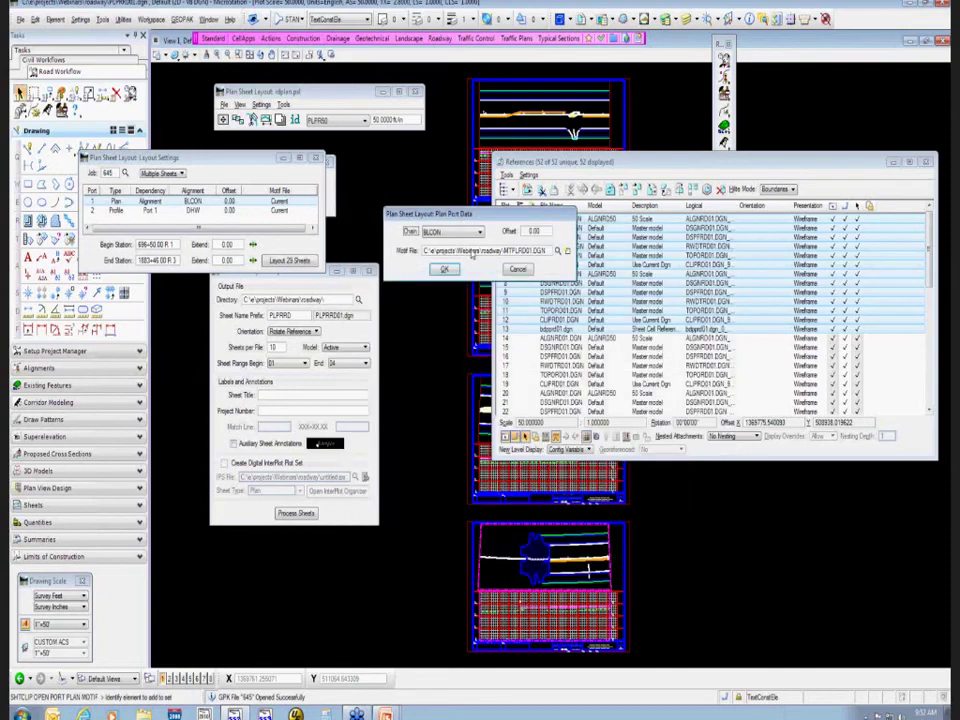
{"action": "key", "text": "Return"}
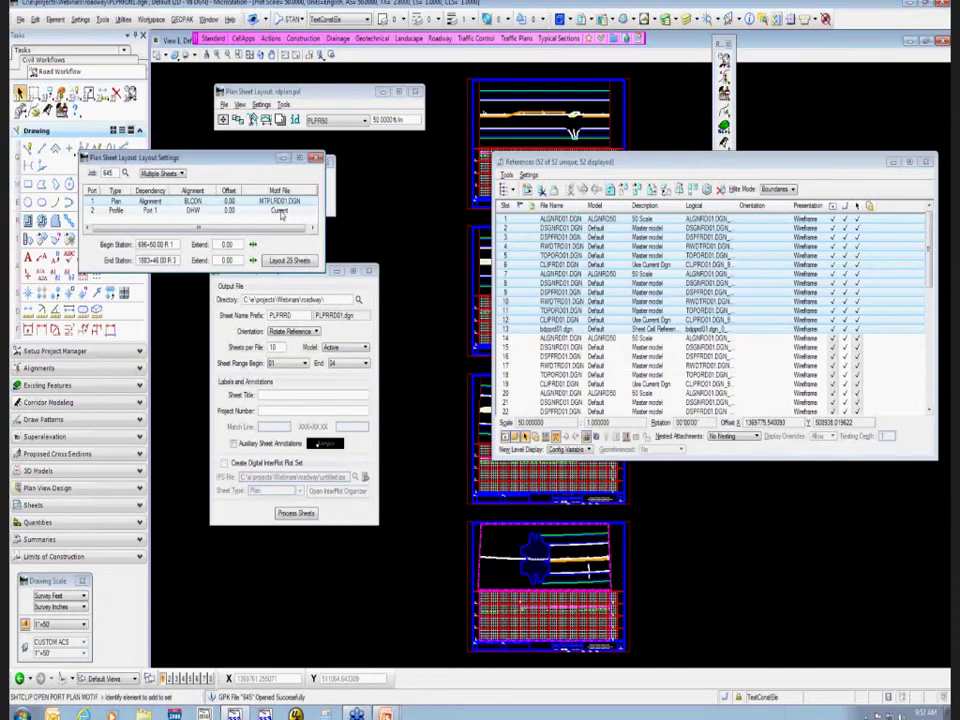
Step: Assign MTPRRD01.DGN from the roadway folder as the motif file for the DHW profile port
{"action": "double_click", "coordinate": [282, 212]}
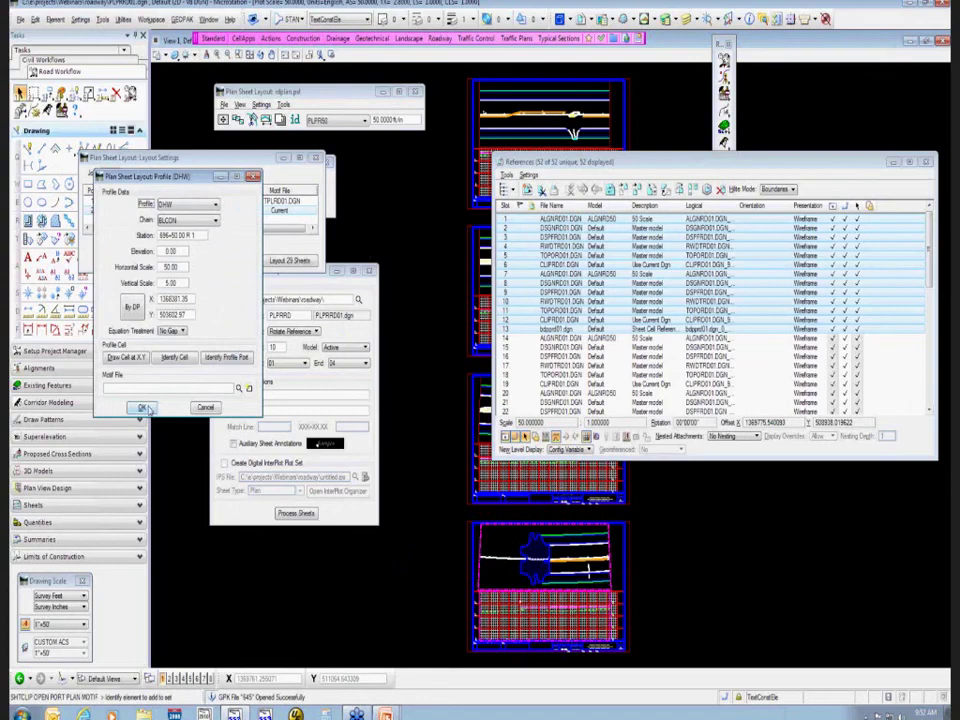
{"action": "left_click", "coordinate": [240, 388]}
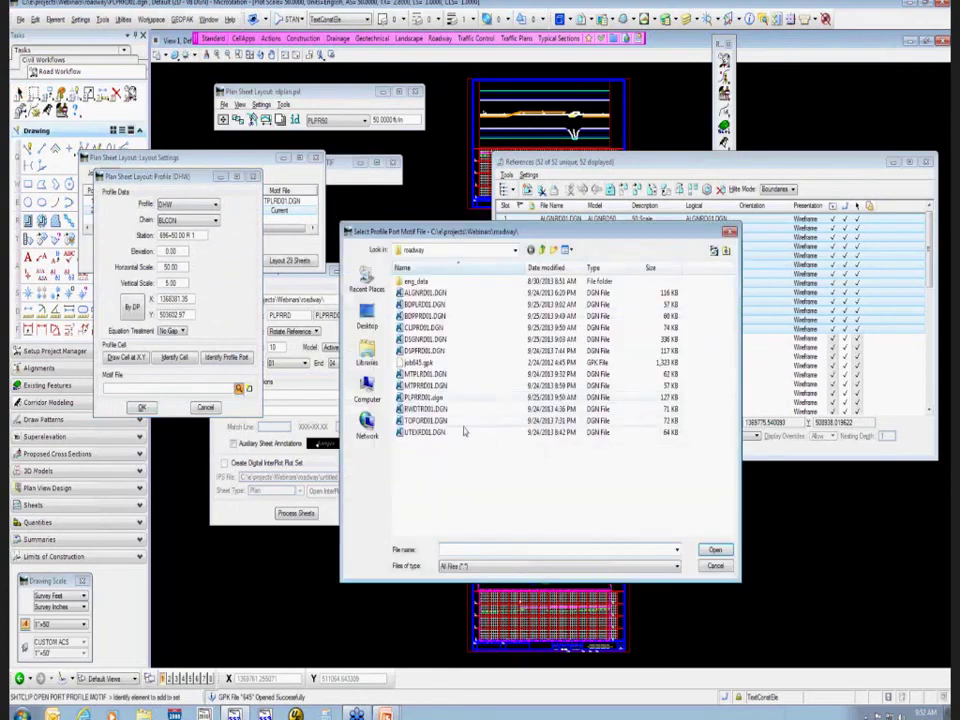
{"action": "left_click", "coordinate": [452, 385]}
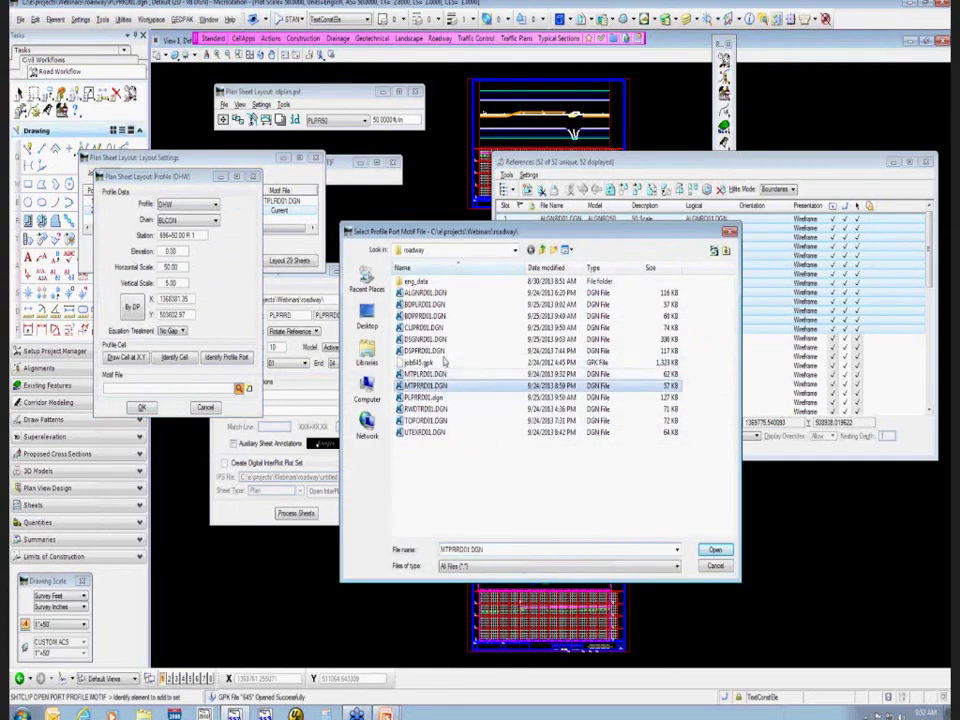
{"action": "key", "text": "Return"}
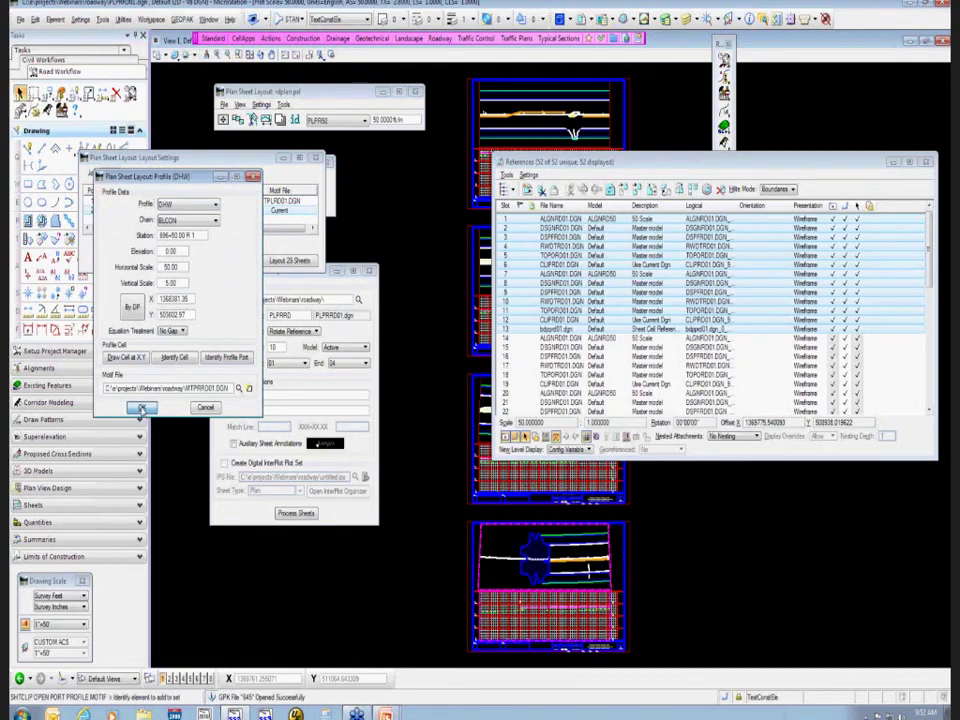
{"action": "left_click", "coordinate": [141, 408]}
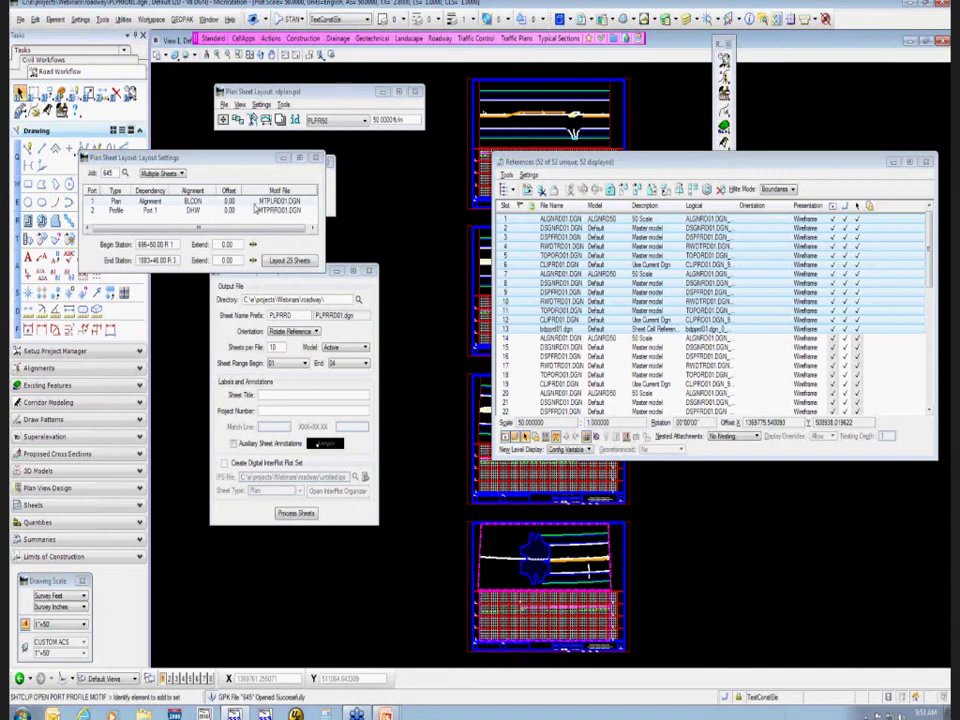
Step: Highlight the clip boundaries of the ALGNRD01.DGN references in slots 14 and 1, keeping the motif file assignments in view
{"action": "left_click", "coordinate": [620, 341]}
{"action": "left_click", "coordinate": [620, 341]}
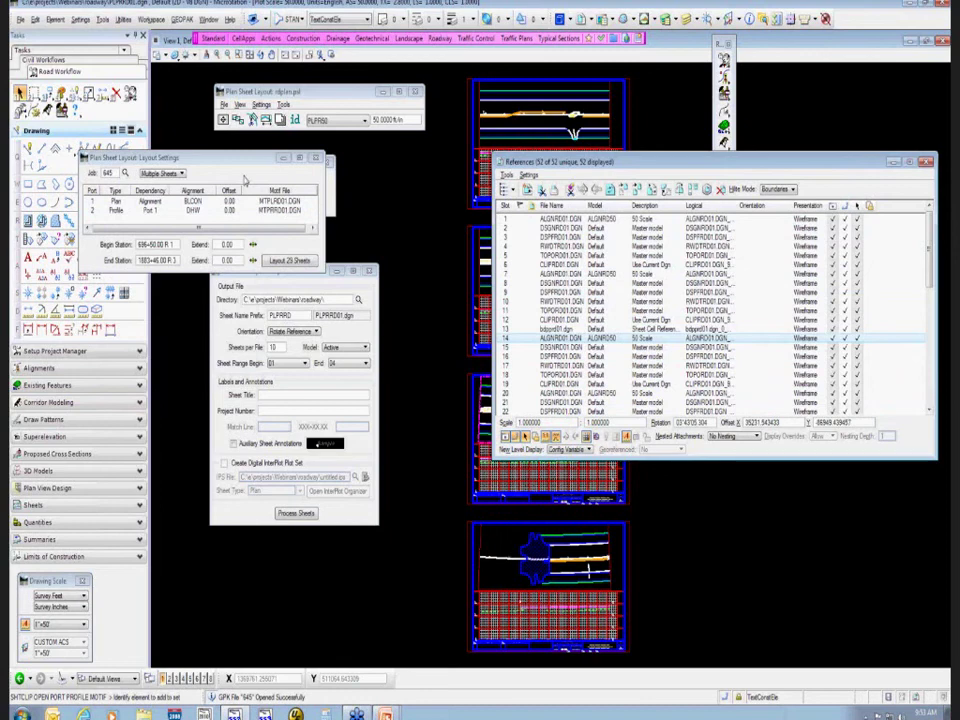
{"action": "left_click_drag", "start_coordinate": [261, 161], "coordinate": [299, 164]}
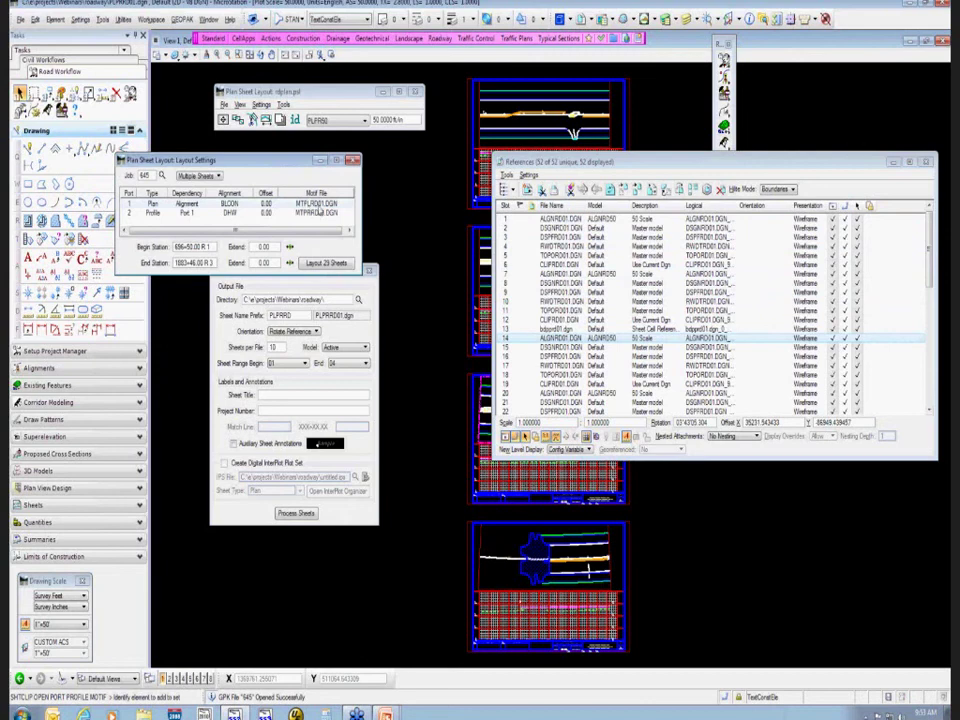
{"action": "left_click", "coordinate": [600, 220]}
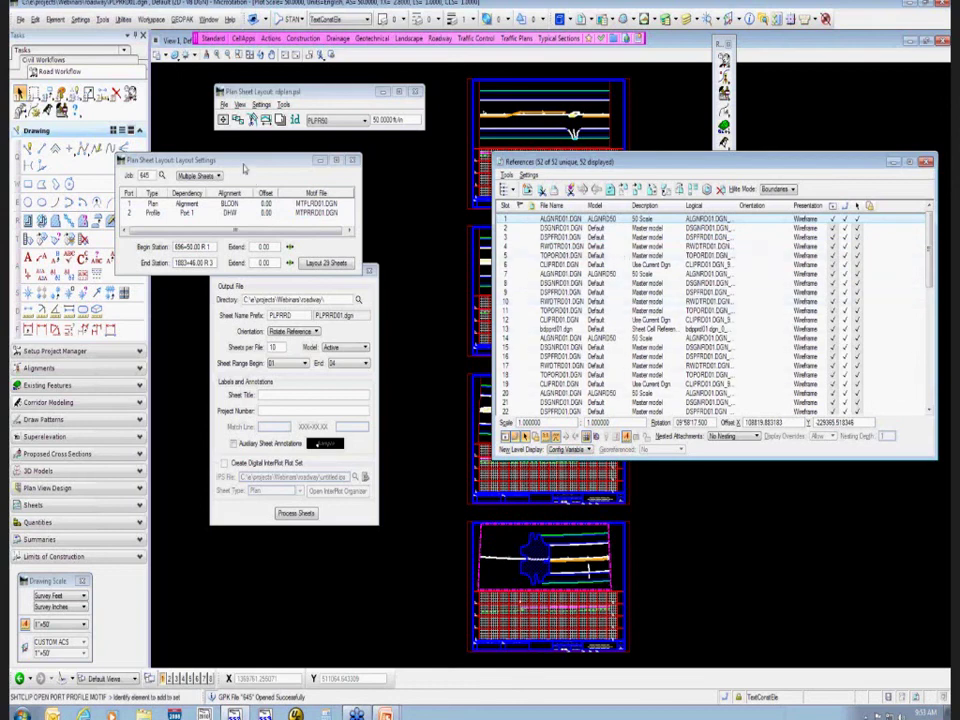
Step: Close the Layout Settings dialog and the References list
{"action": "left_click_drag", "start_coordinate": [242, 167], "coordinate": [291, 177]}
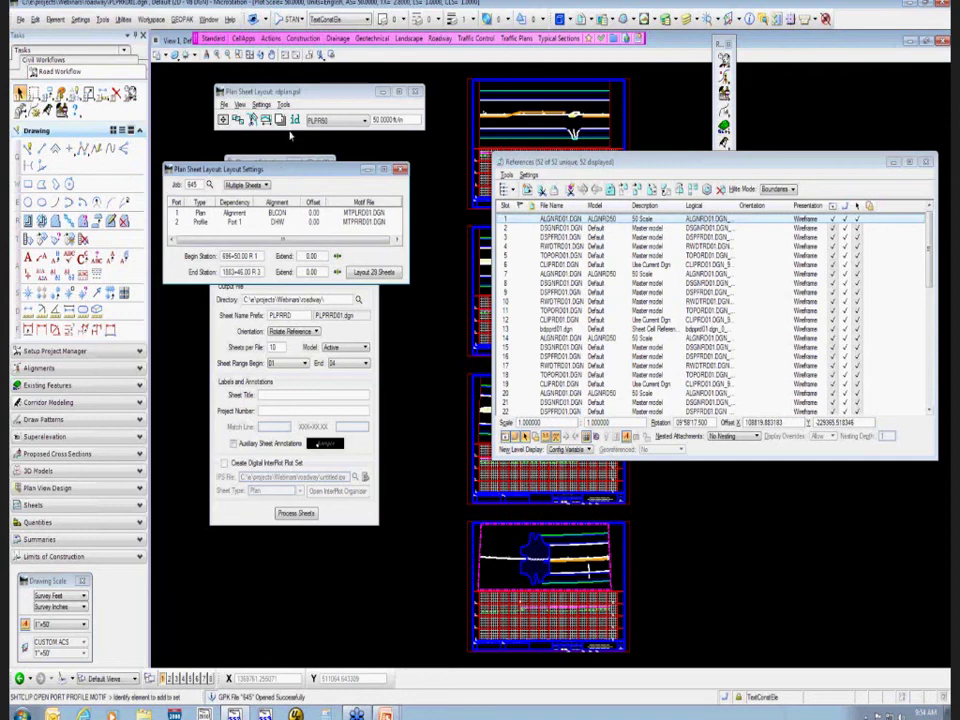
{"action": "left_click_drag", "start_coordinate": [310, 172], "coordinate": [330, 140]}
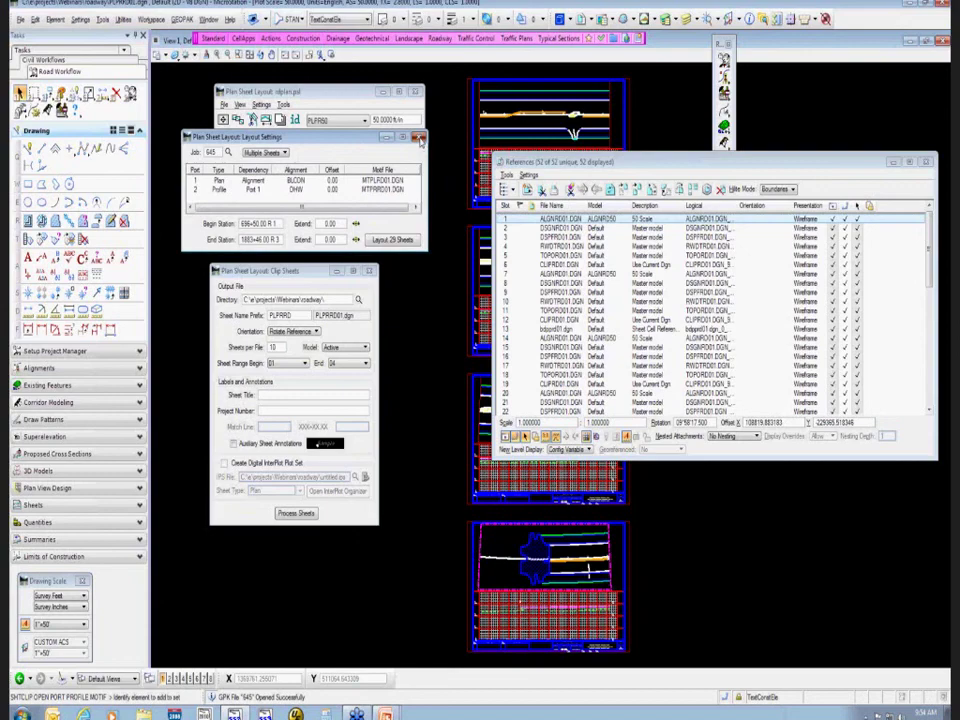
{"action": "left_click", "coordinate": [419, 138]}
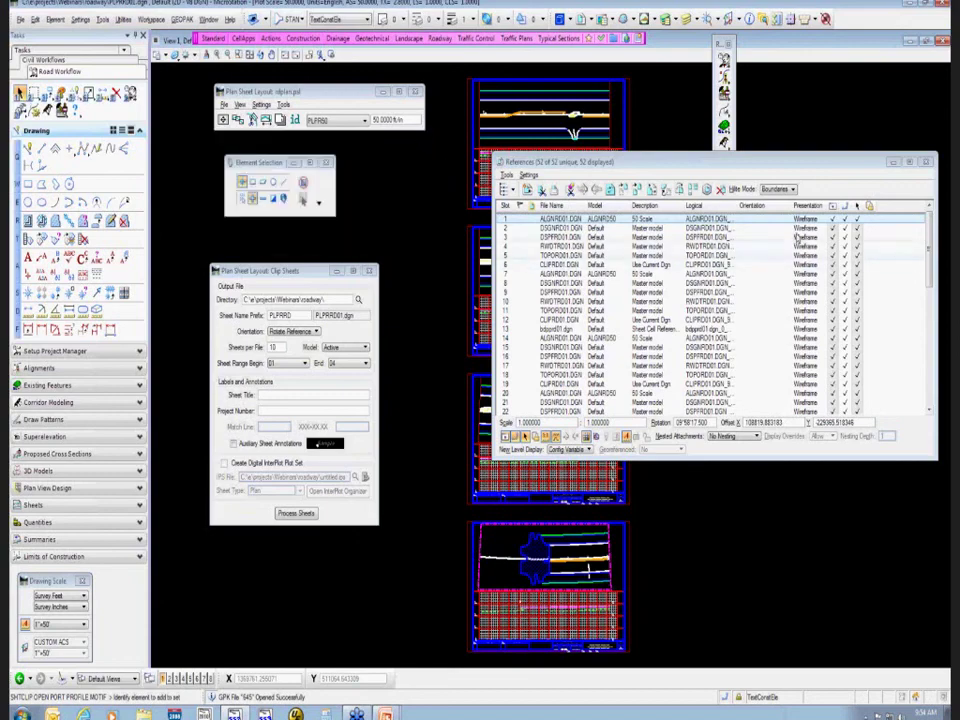
{"action": "left_click", "coordinate": [927, 163]}
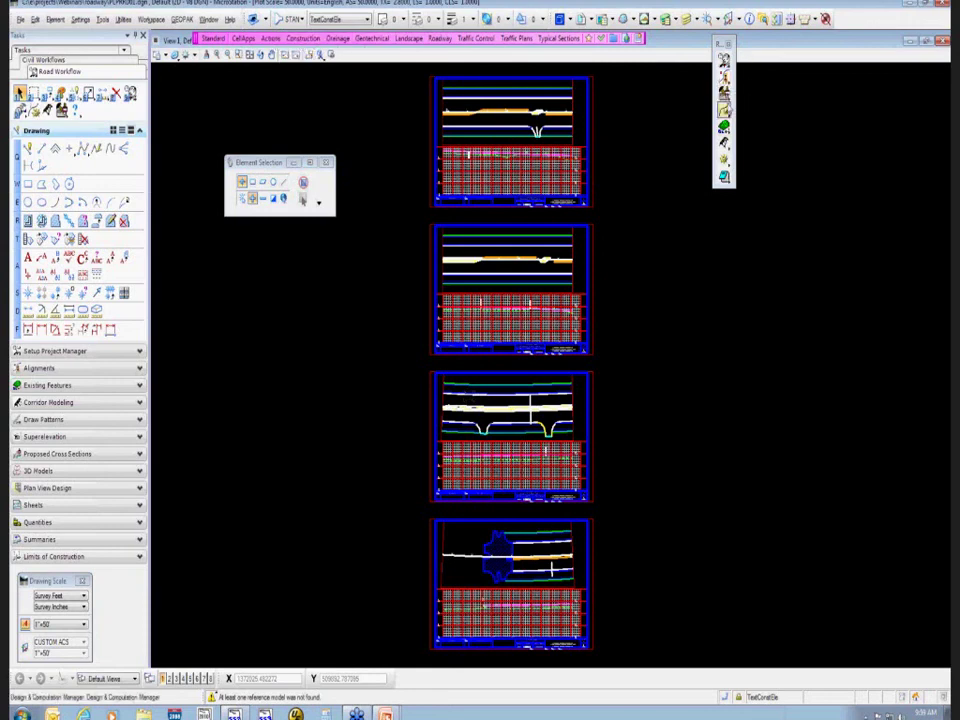
Step: Open Plan/Profile Sheet Composition and its Clip Sheets dialog, keeping the dialog clear of the sheets
{"action": "left_click", "coordinate": [724, 110]}
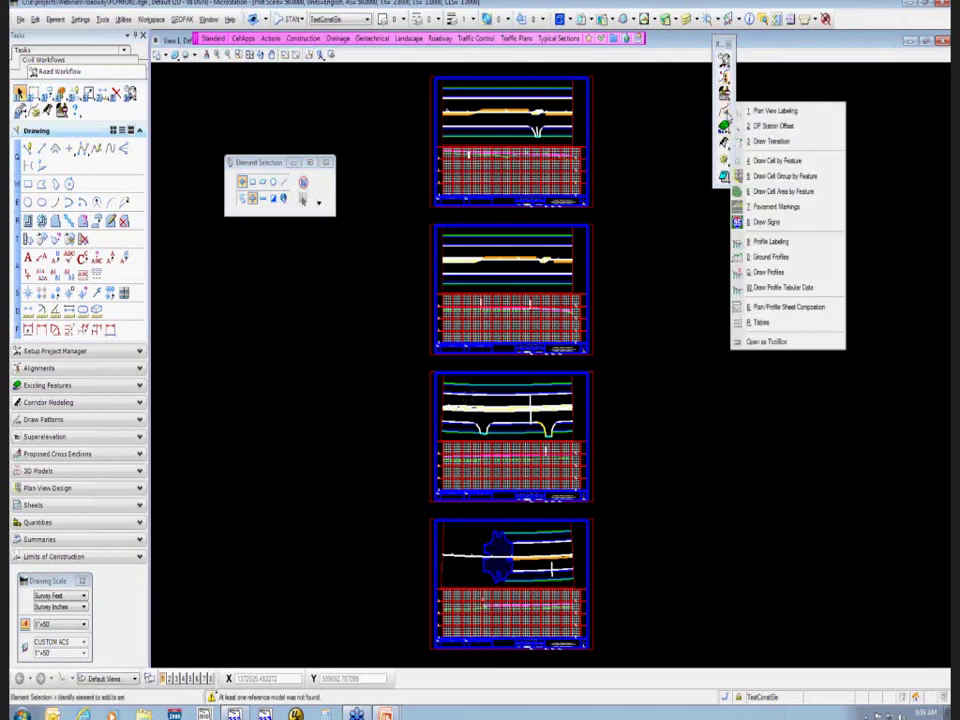
{"action": "left_click", "coordinate": [789, 308]}
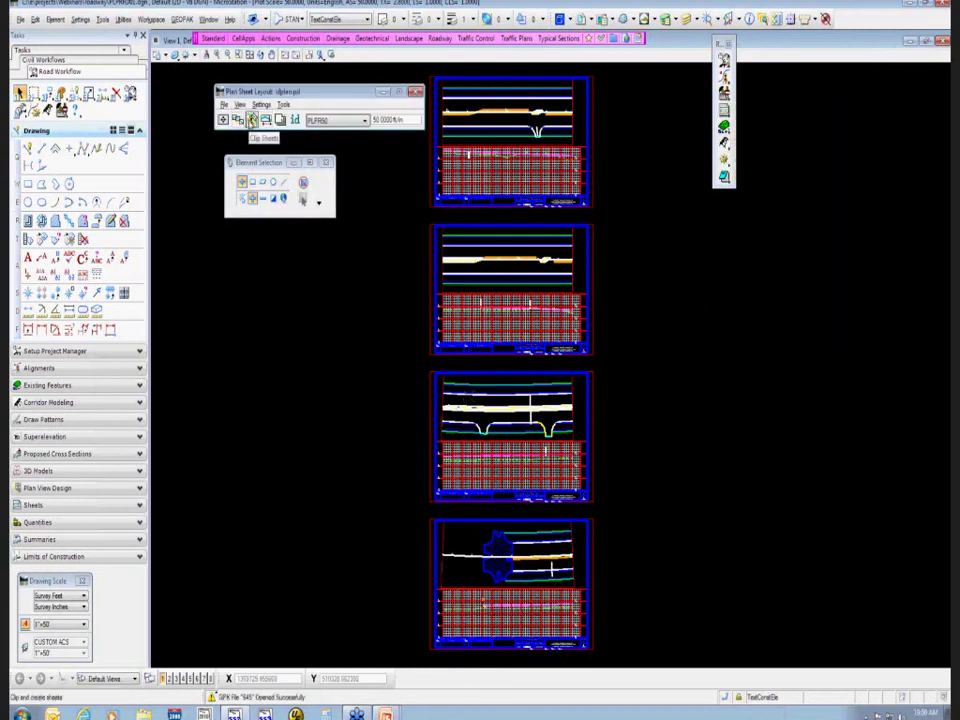
{"action": "left_click", "coordinate": [252, 119]}
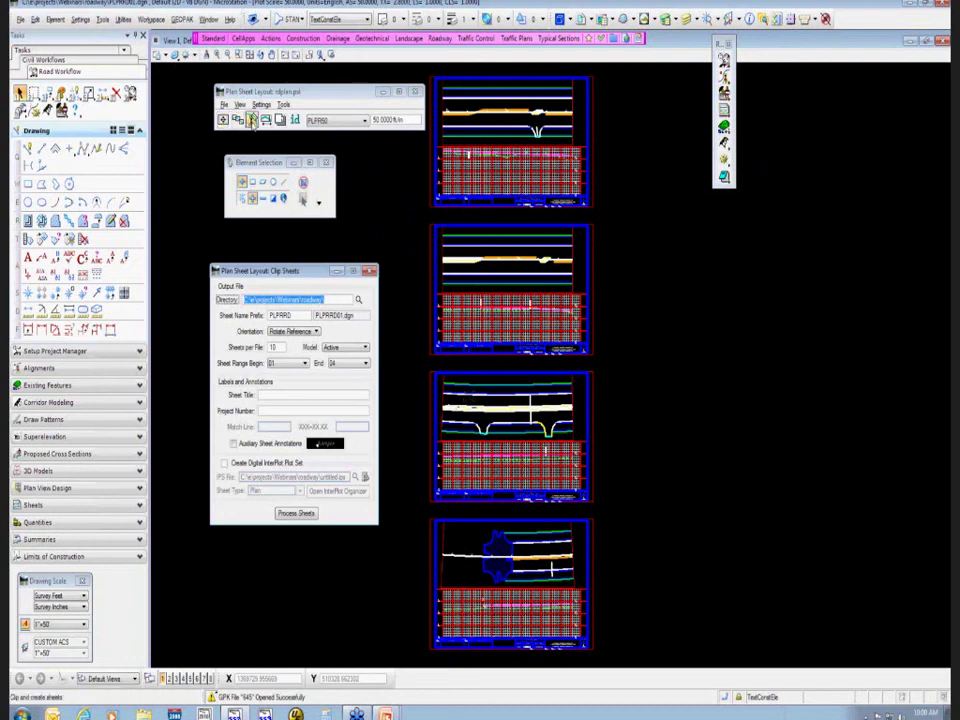
{"action": "left_click_drag", "start_coordinate": [277, 273], "coordinate": [292, 272]}
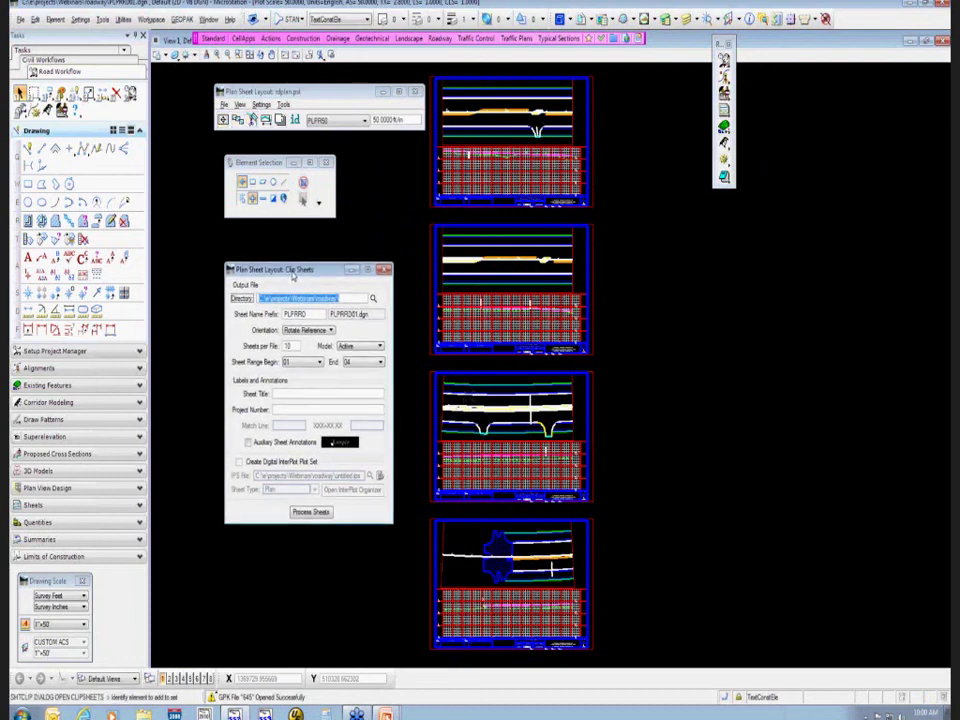
Step: Set the sheets per file to 1 and try to process sheets 01 to 04 from within PLPRRD01.dgn
{"action": "left_click", "coordinate": [288, 346]}
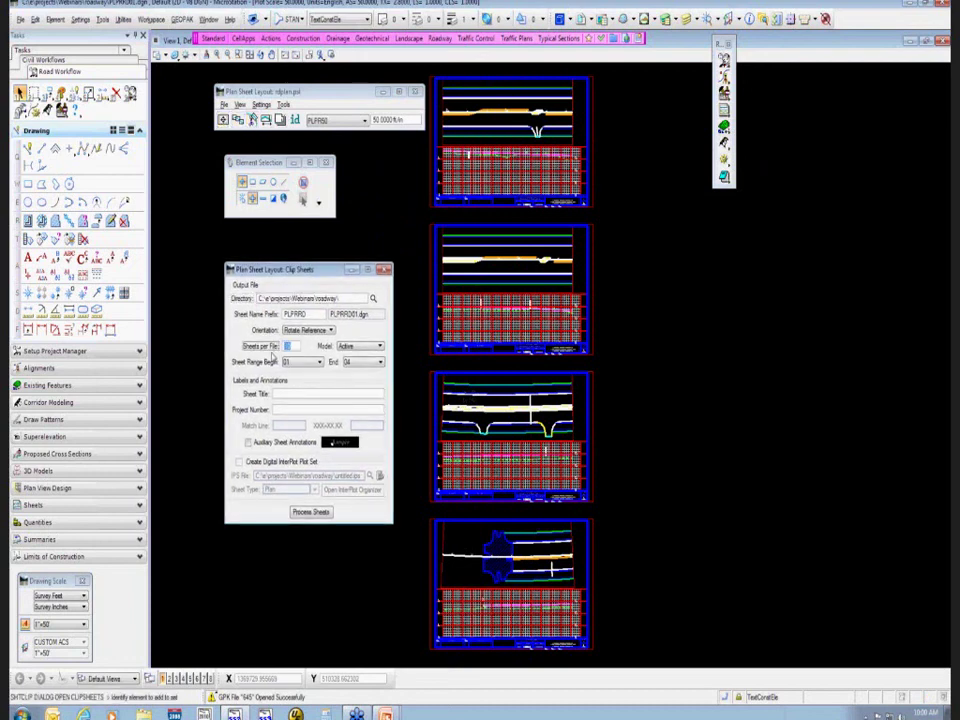
{"action": "type", "text": "1"}
{"action": "left_click", "coordinate": [309, 513]}
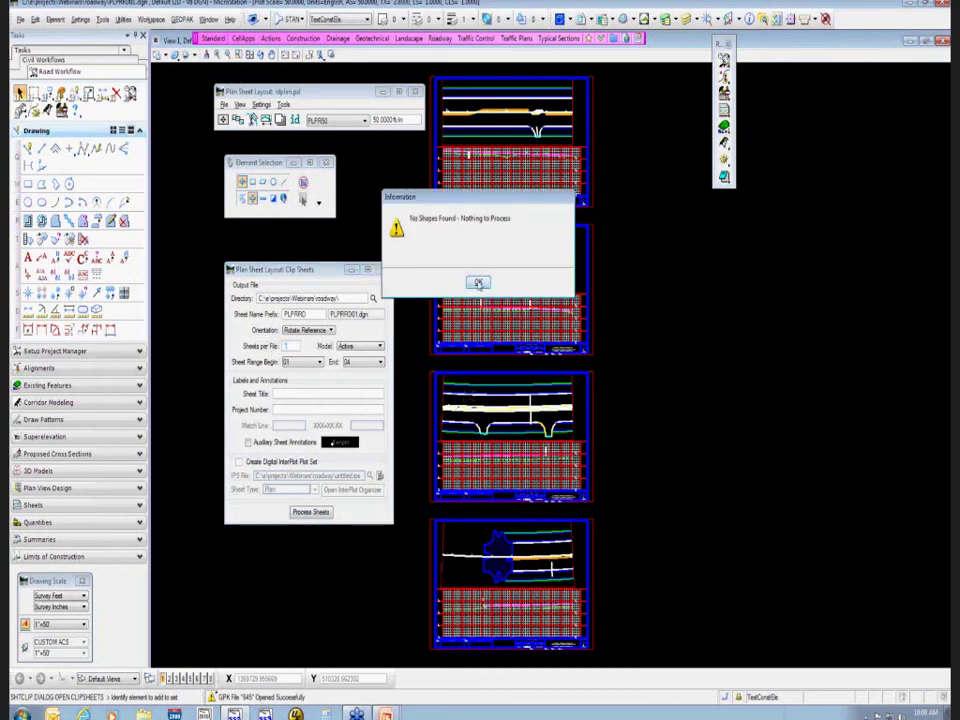
{"action": "left_click", "coordinate": [478, 283]}
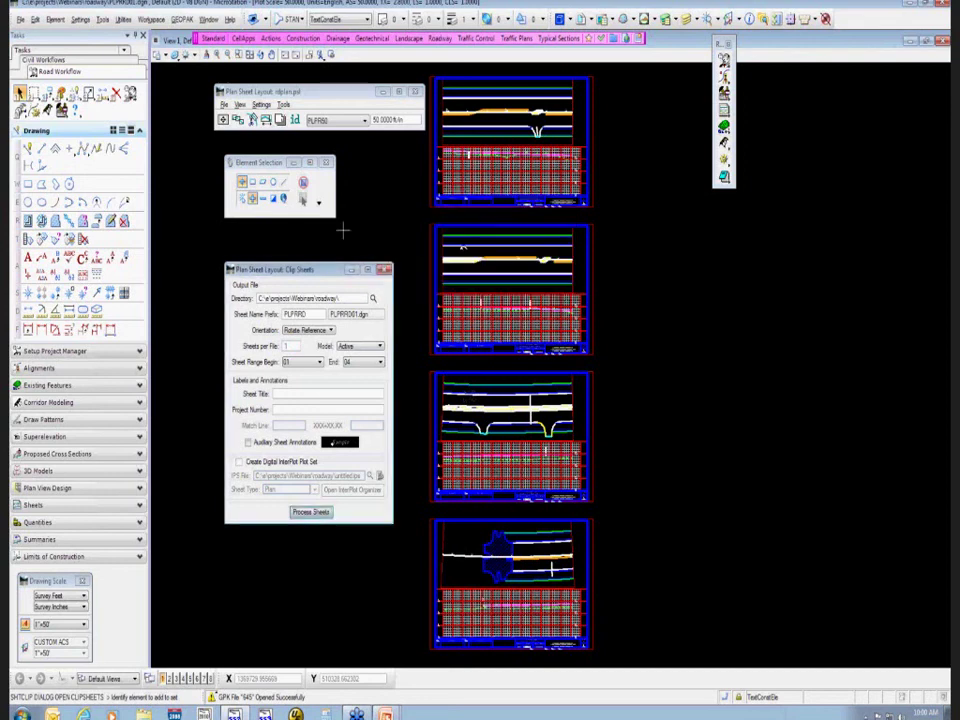
Step: Open CLIPRD01.DGN from the roadway folder and process sheets 01 to 04, replacing all existing output files
{"action": "left_click", "coordinate": [19, 19]}
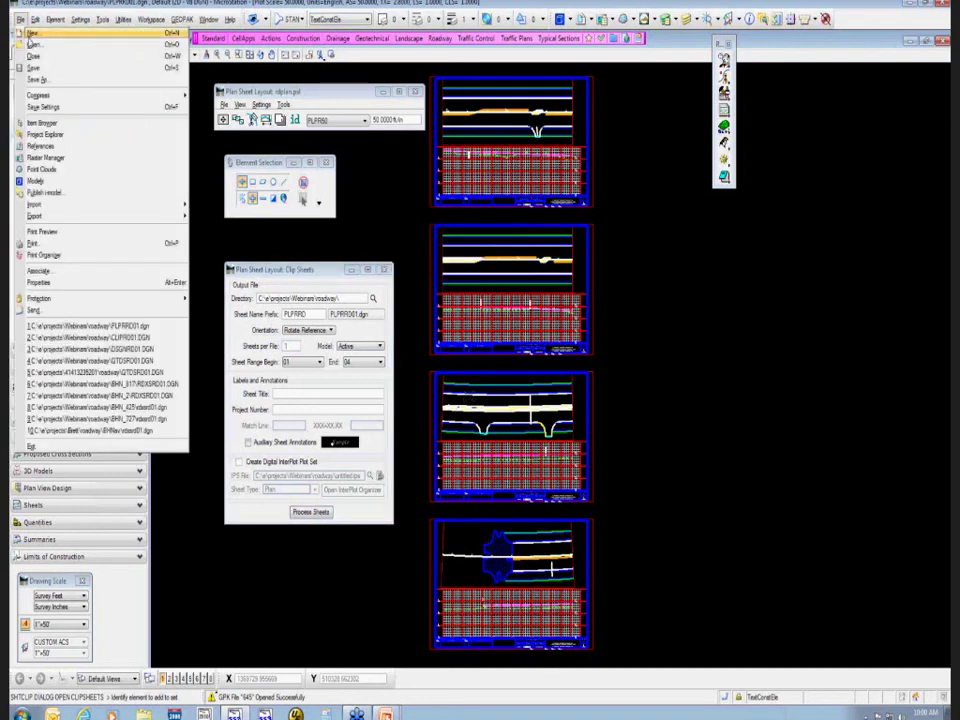
{"action": "left_click", "coordinate": [52, 47]}
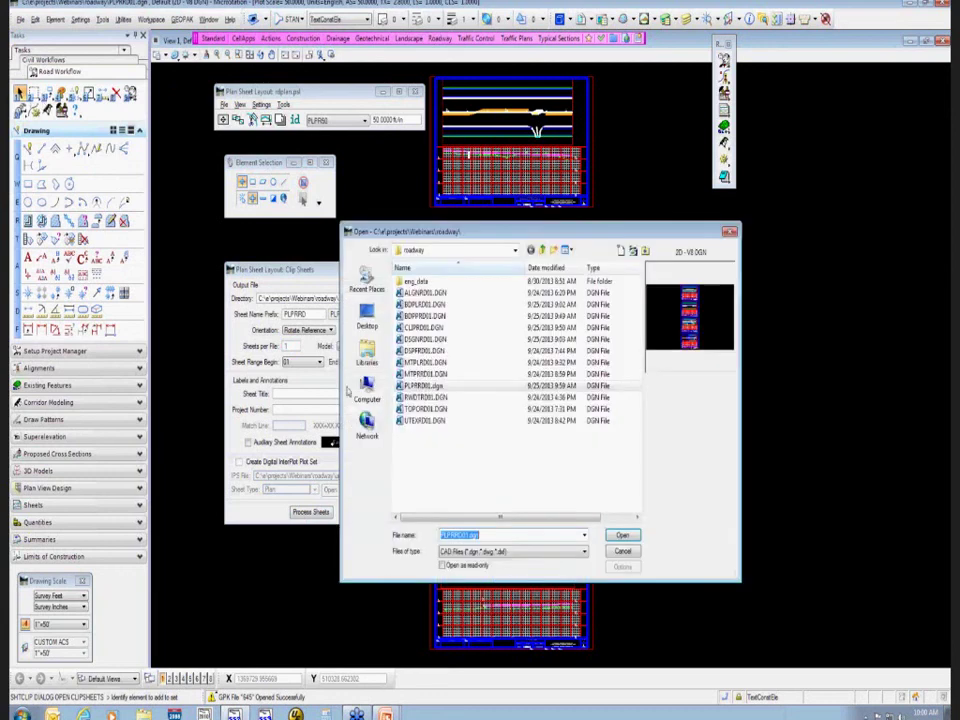
{"action": "left_click", "coordinate": [425, 327]}
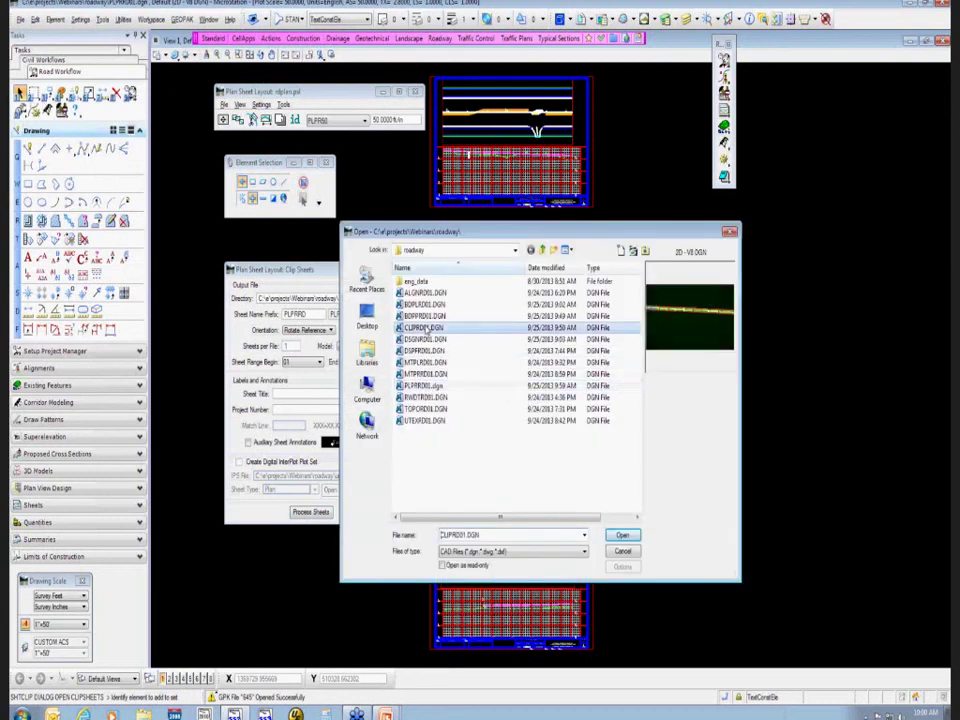
{"action": "left_click", "coordinate": [625, 534]}
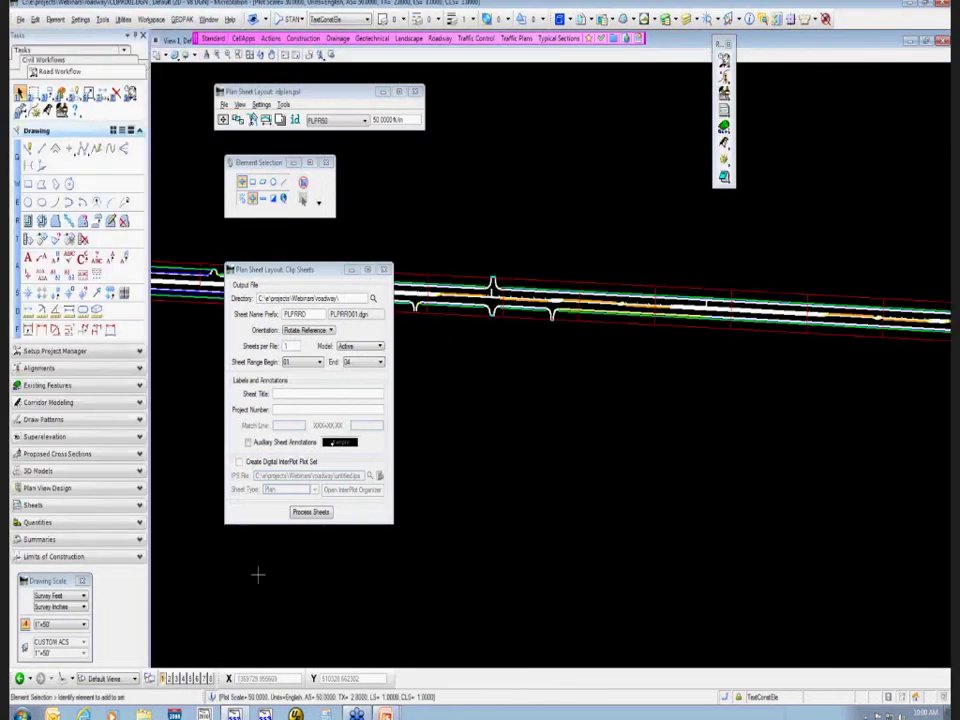
{"action": "left_click", "coordinate": [310, 513]}
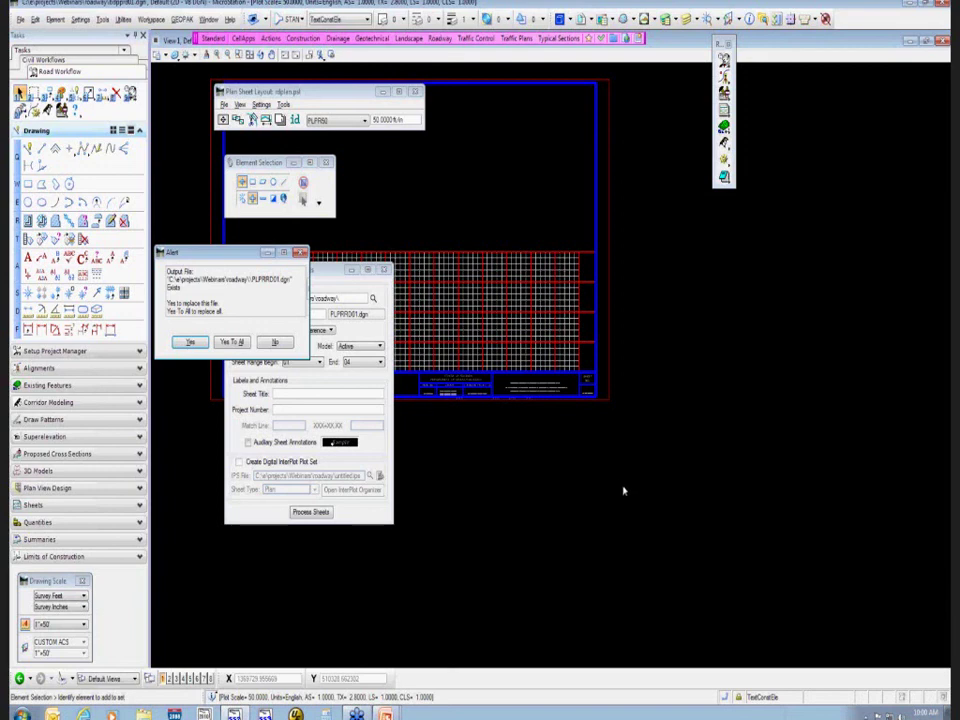
{"action": "left_click", "coordinate": [229, 341]}
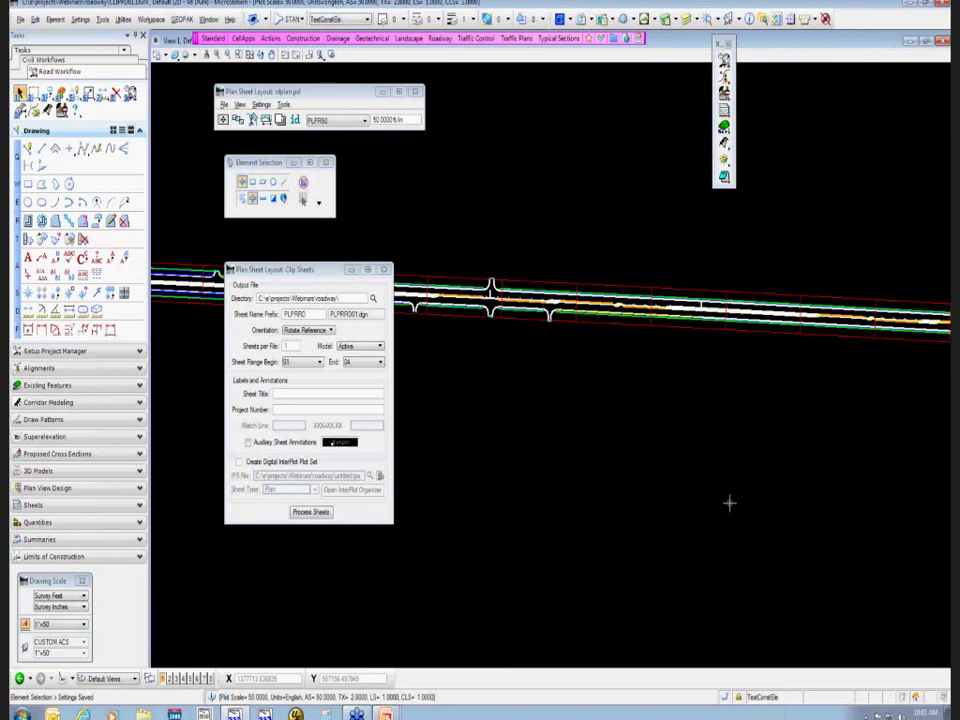
Step: Open the Sheet Composition settings beside the Clip Sheets dialog and examine the horizontal clip value
{"action": "left_click", "coordinate": [223, 120]}
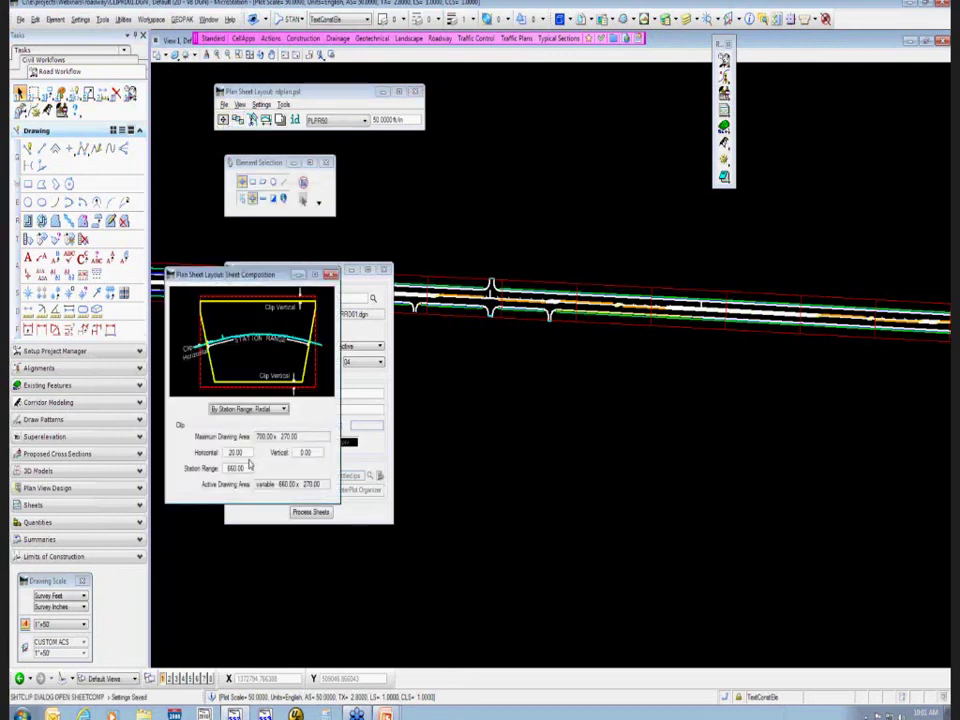
{"action": "double_click", "coordinate": [233, 452]}
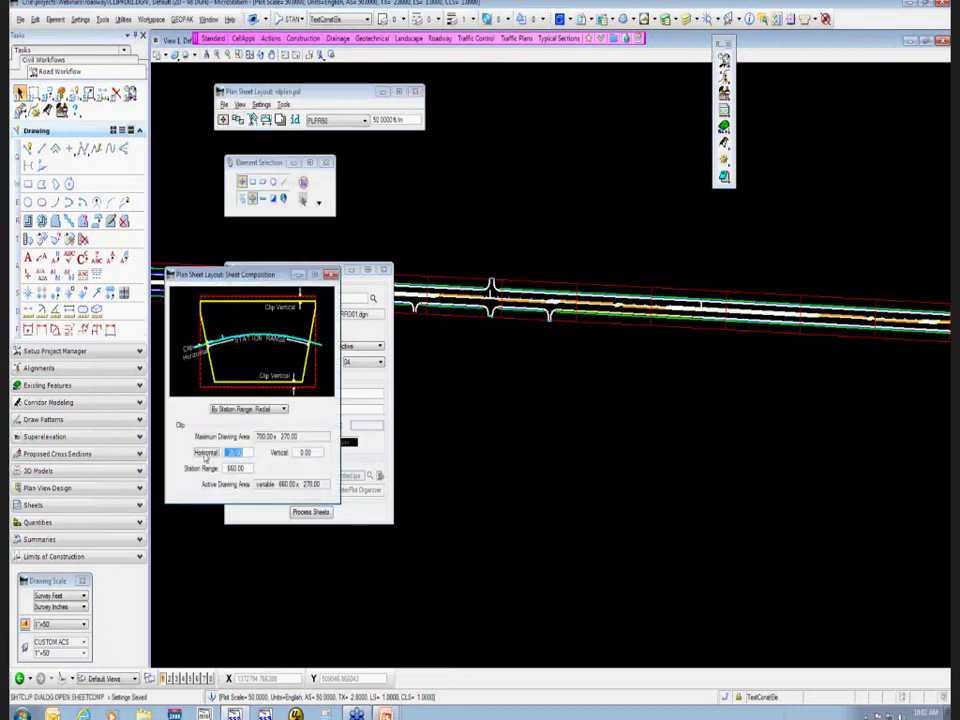
{"action": "left_click", "coordinate": [389, 403]}
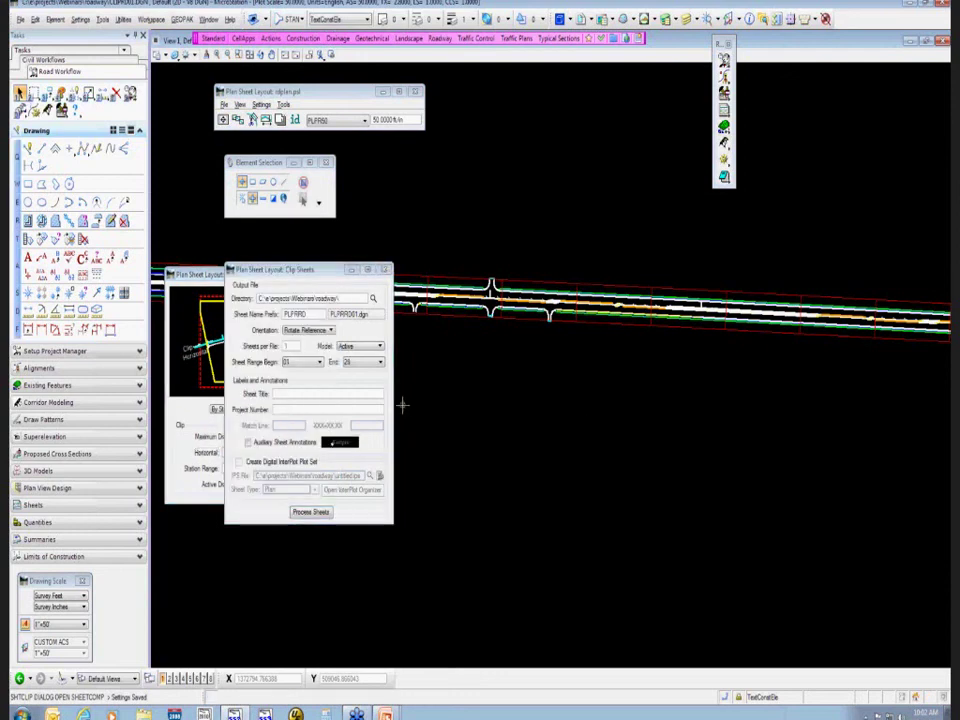
{"action": "left_click_drag", "start_coordinate": [300, 269], "coordinate": [472, 379]}
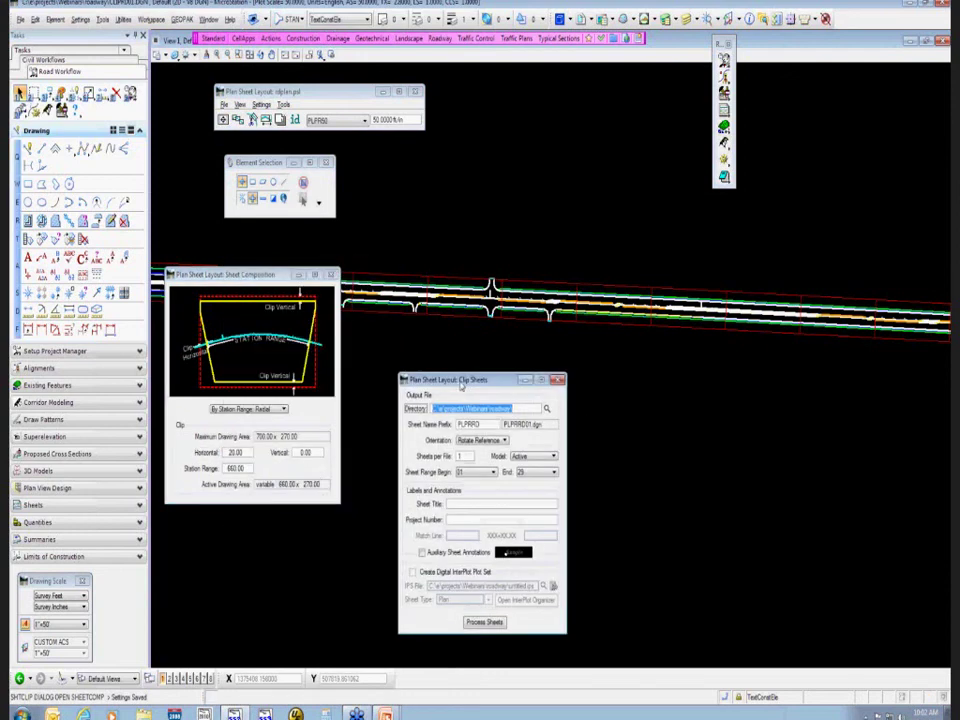
{"action": "left_click", "coordinate": [215, 460]}
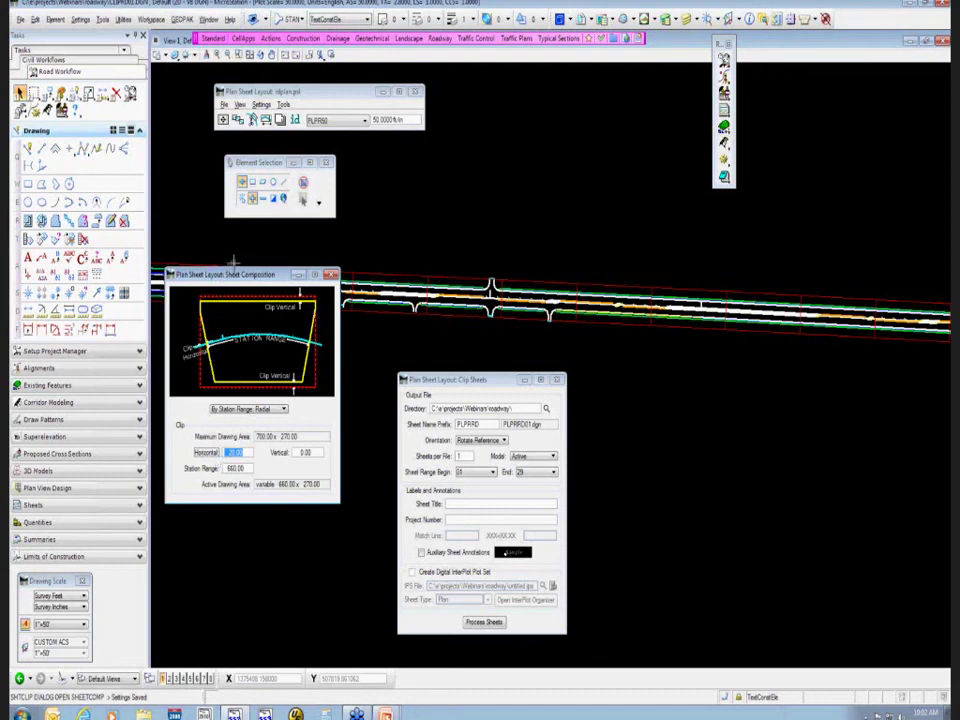
Step: Open the sheet library's Offset from Cell Origin settings for the PLPR50 plan port and compare its X offset with the horizontal clip
{"action": "left_click", "coordinate": [222, 105]}
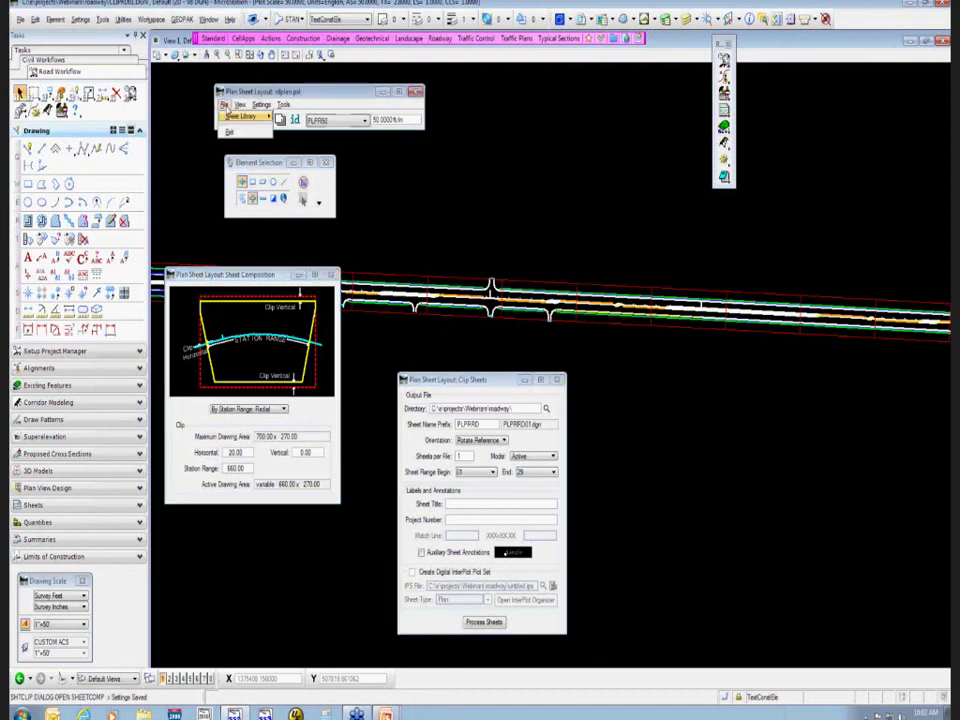
{"action": "mouse_move", "coordinate": [242, 116]}
{"action": "left_click", "coordinate": [286, 142]}
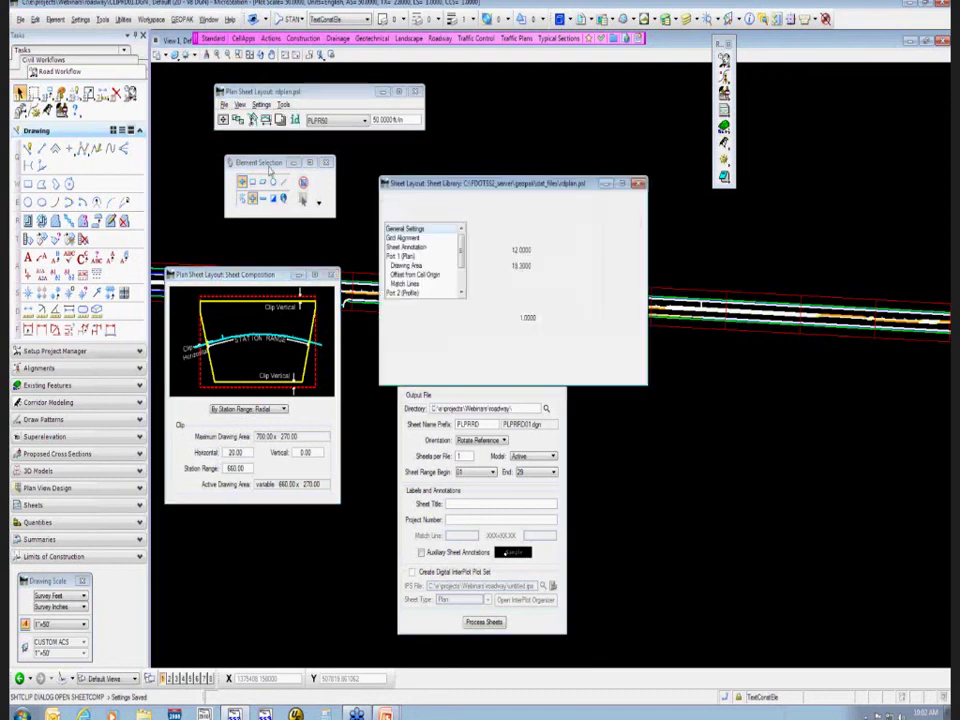
{"action": "left_click", "coordinate": [418, 274]}
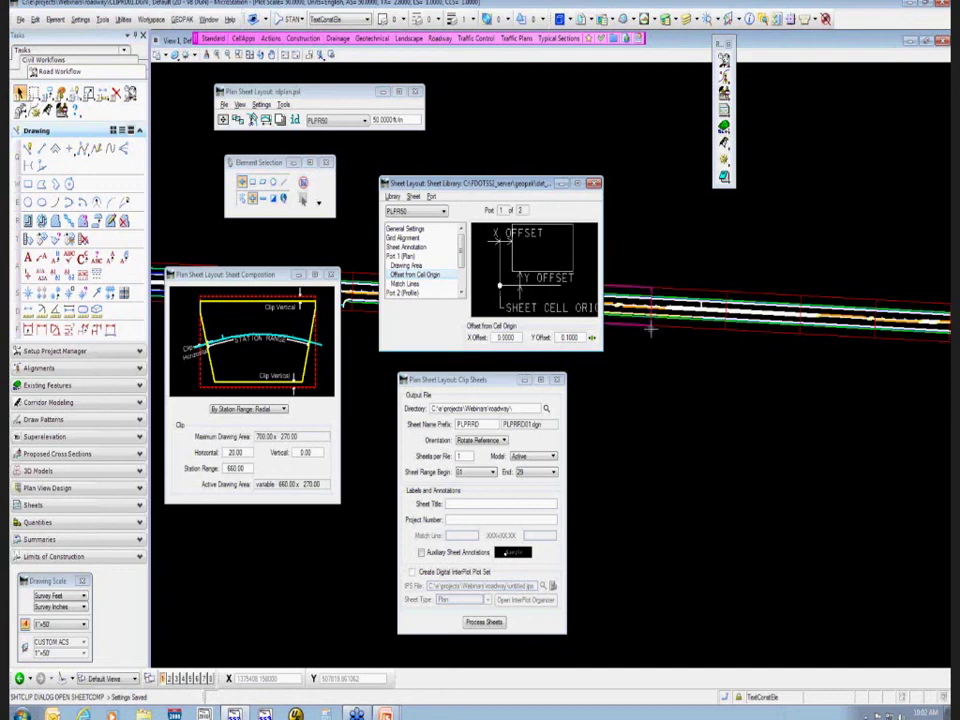
{"action": "mouse_move", "coordinate": [650, 327]}
{"action": "left_click", "coordinate": [234, 453]}
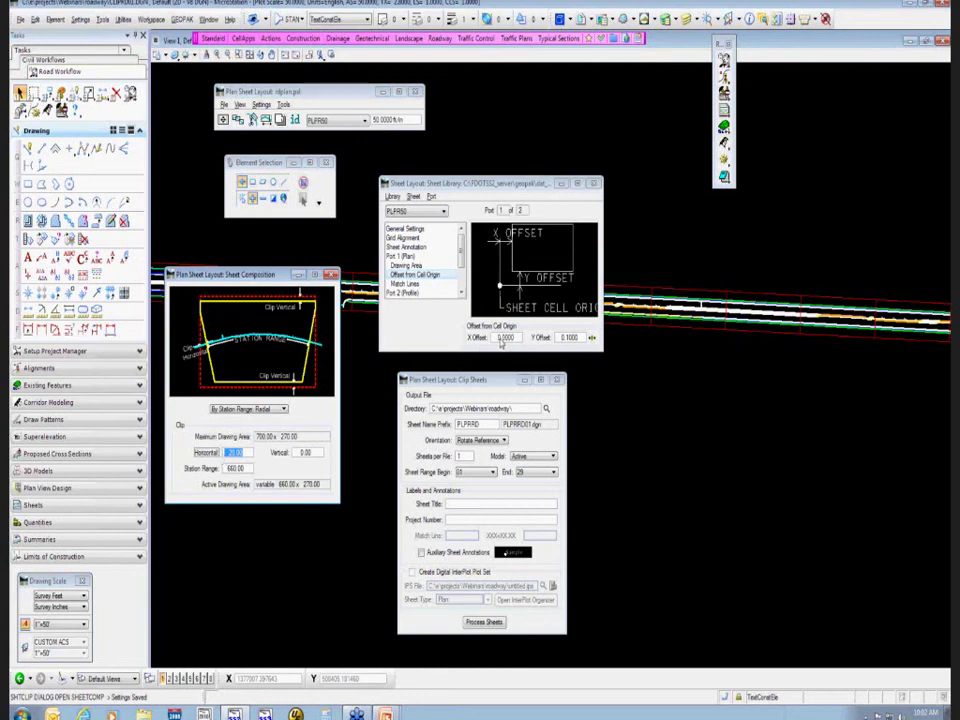
{"action": "key", "text": "Tab"}
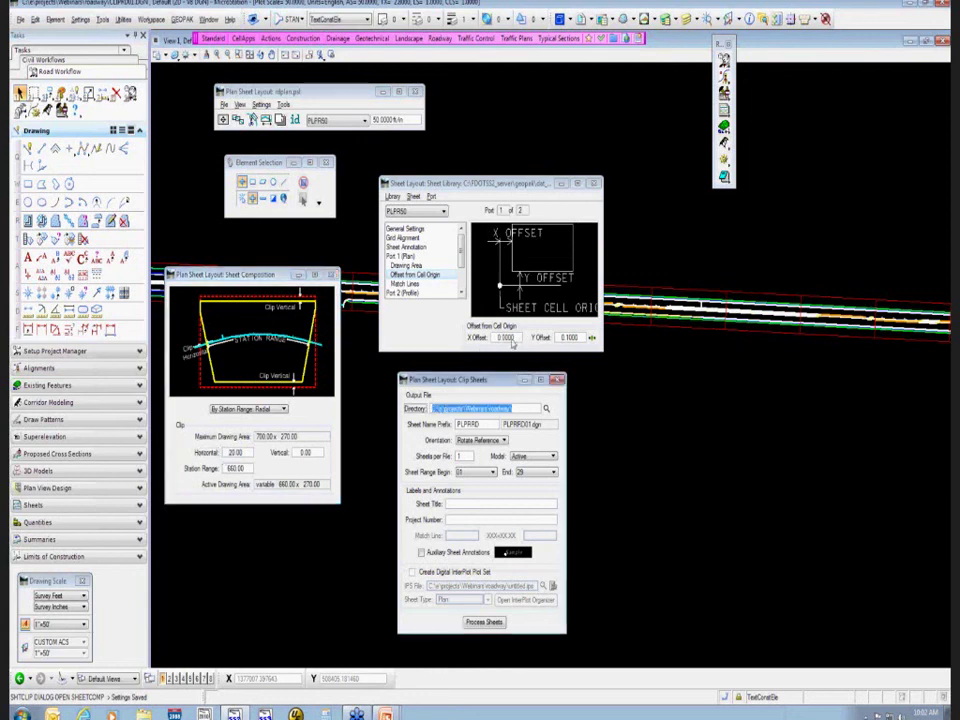
{"action": "left_click", "coordinate": [500, 338]}
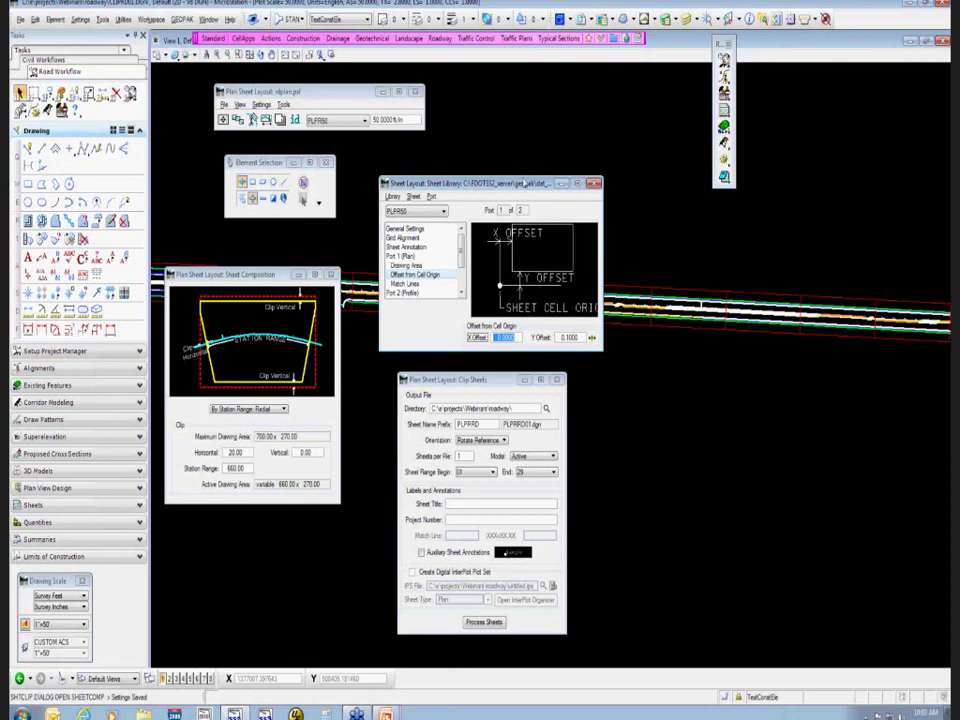
Step: Move the Sheet Library dialog clear of the alignment and examine the sheet clip shapes along the curved stretch of the roadway
{"action": "mouse_move", "coordinate": [524, 184]}
{"action": "left_mouse_down"}
{"action": "mouse_move", "coordinate": [708, 324]}
{"action": "mouse_move", "coordinate": [664, 360]}
{"action": "left_mouse_up"}
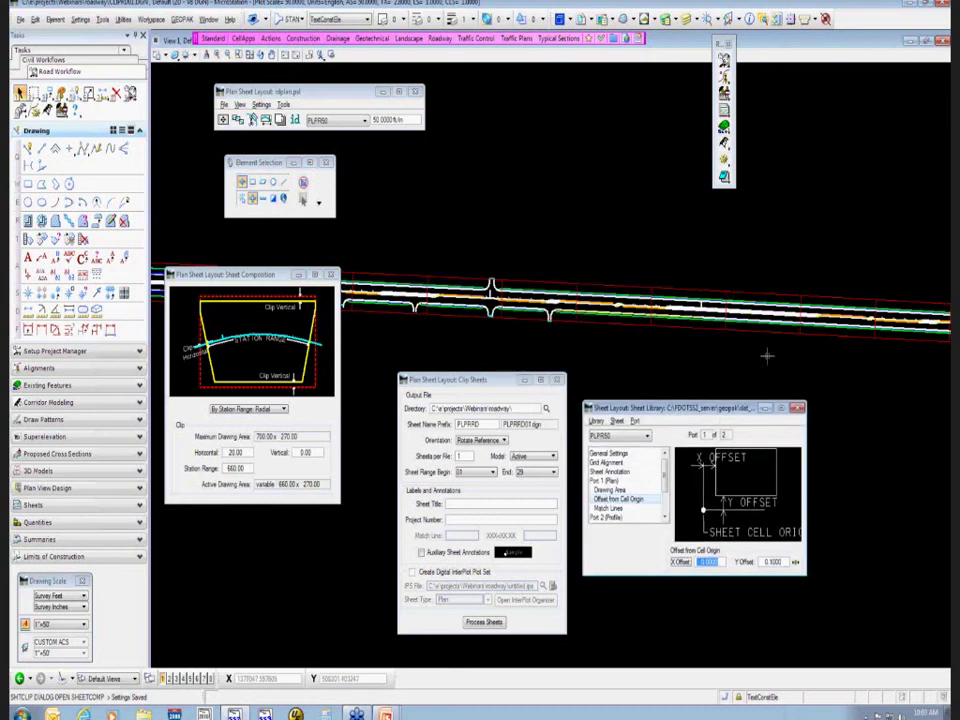
{"action": "scroll", "coordinate": [767, 355], "scroll_direction": "down", "scroll_amount": 3}
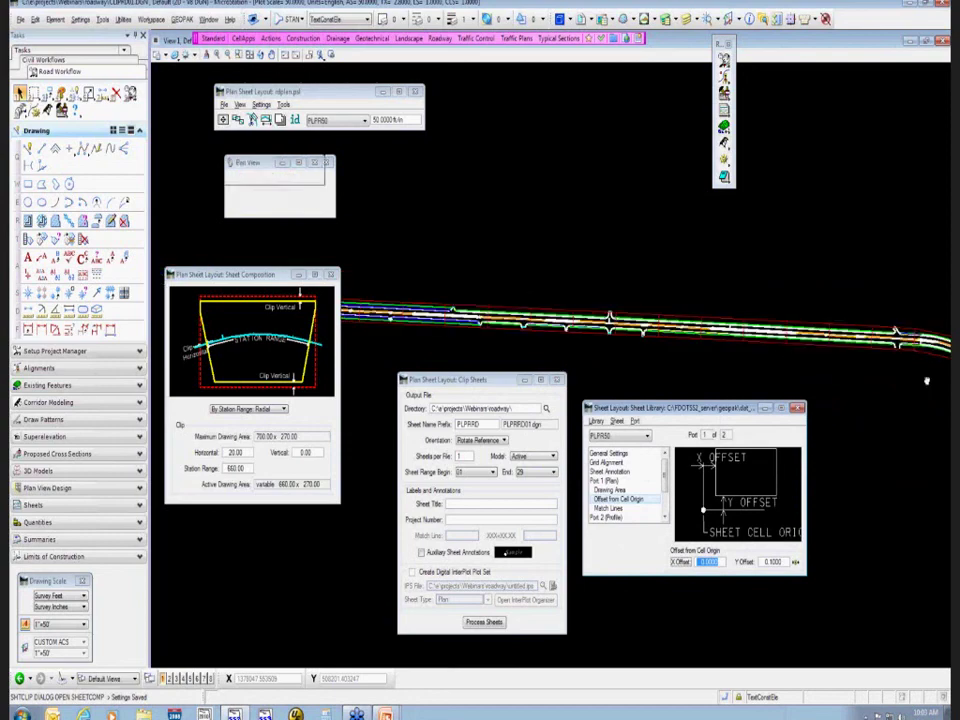
{"action": "middle_click_drag", "start_coordinate": [826, 381], "coordinate": [645, 314]}
{"action": "right_click", "coordinate": [645, 314]}
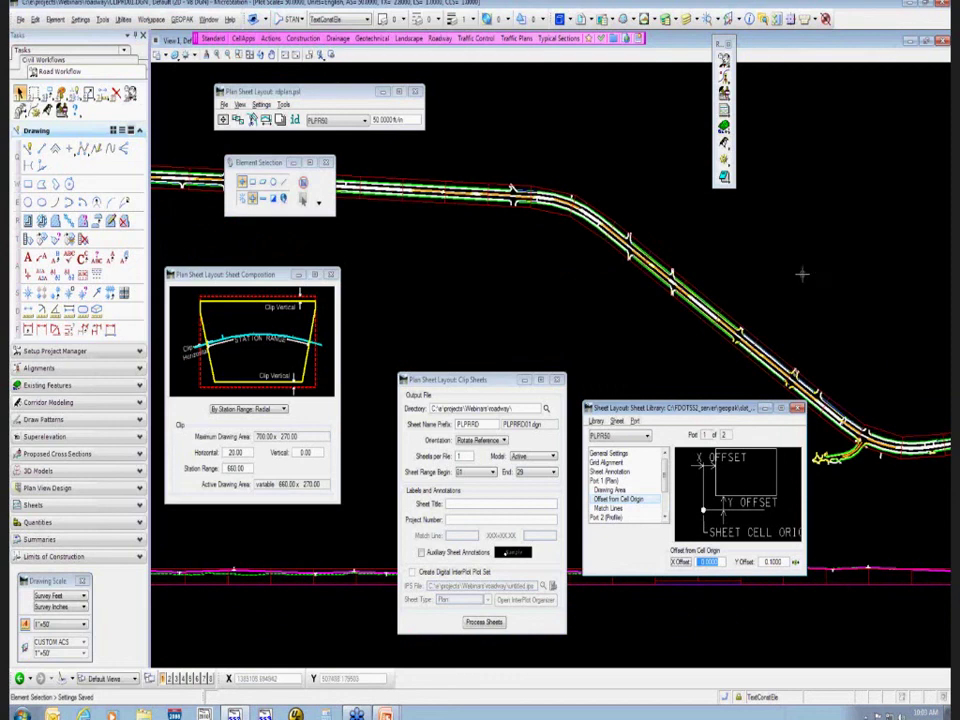
{"action": "mouse_move", "coordinate": [801, 274]}
{"action": "middle_mouse_down"}
{"action": "mouse_move", "coordinate": [838, 308]}
{"action": "mouse_move", "coordinate": [897, 484]}
{"action": "middle_mouse_up"}
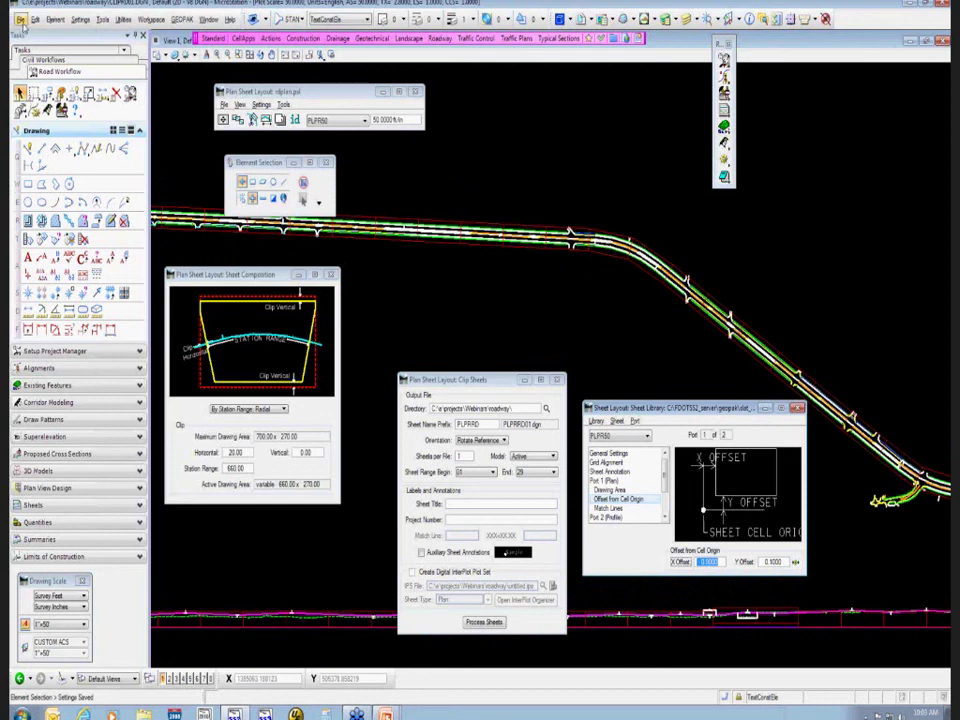
Step: Open the reprocessed sheet file PLPRRD01.dgn from the roadway folder
{"action": "left_click", "coordinate": [19, 19]}
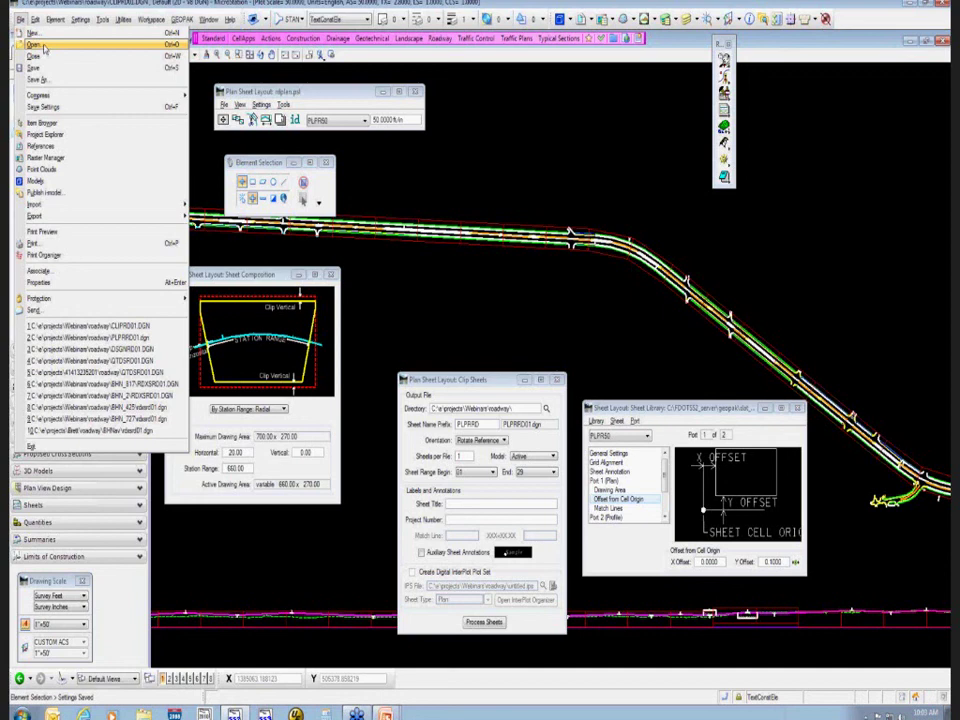
{"action": "left_click", "coordinate": [40, 45]}
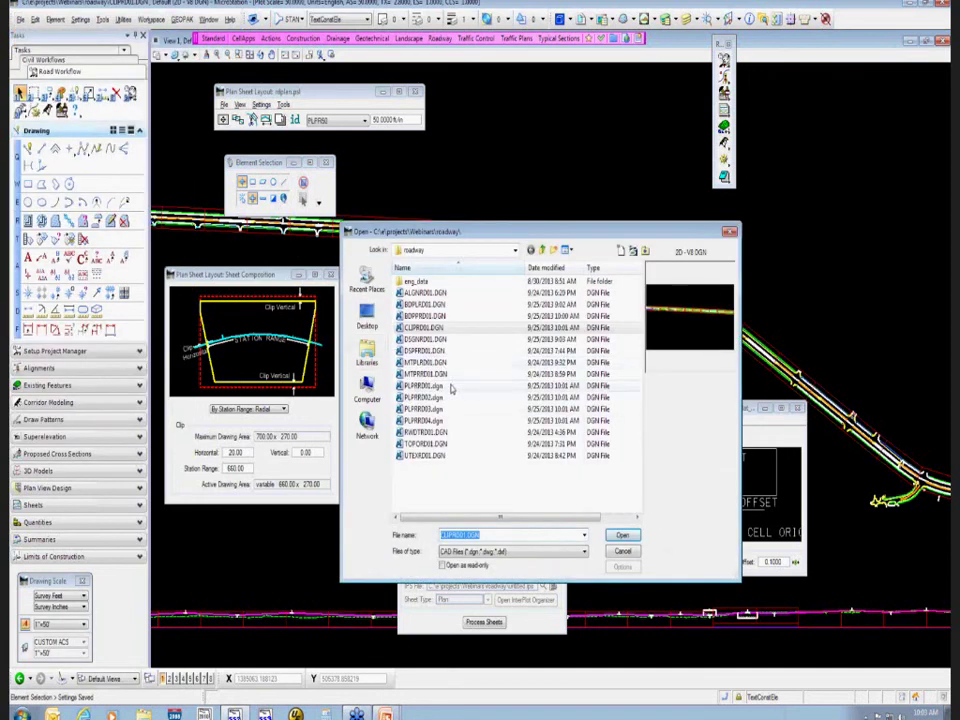
{"action": "double_click", "coordinate": [452, 387]}
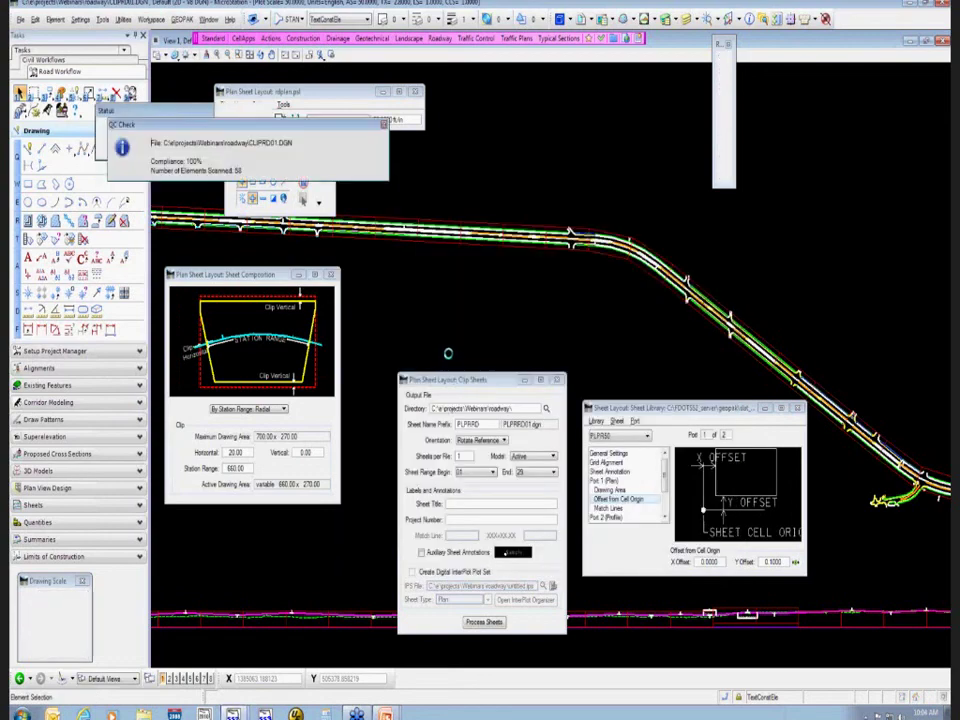